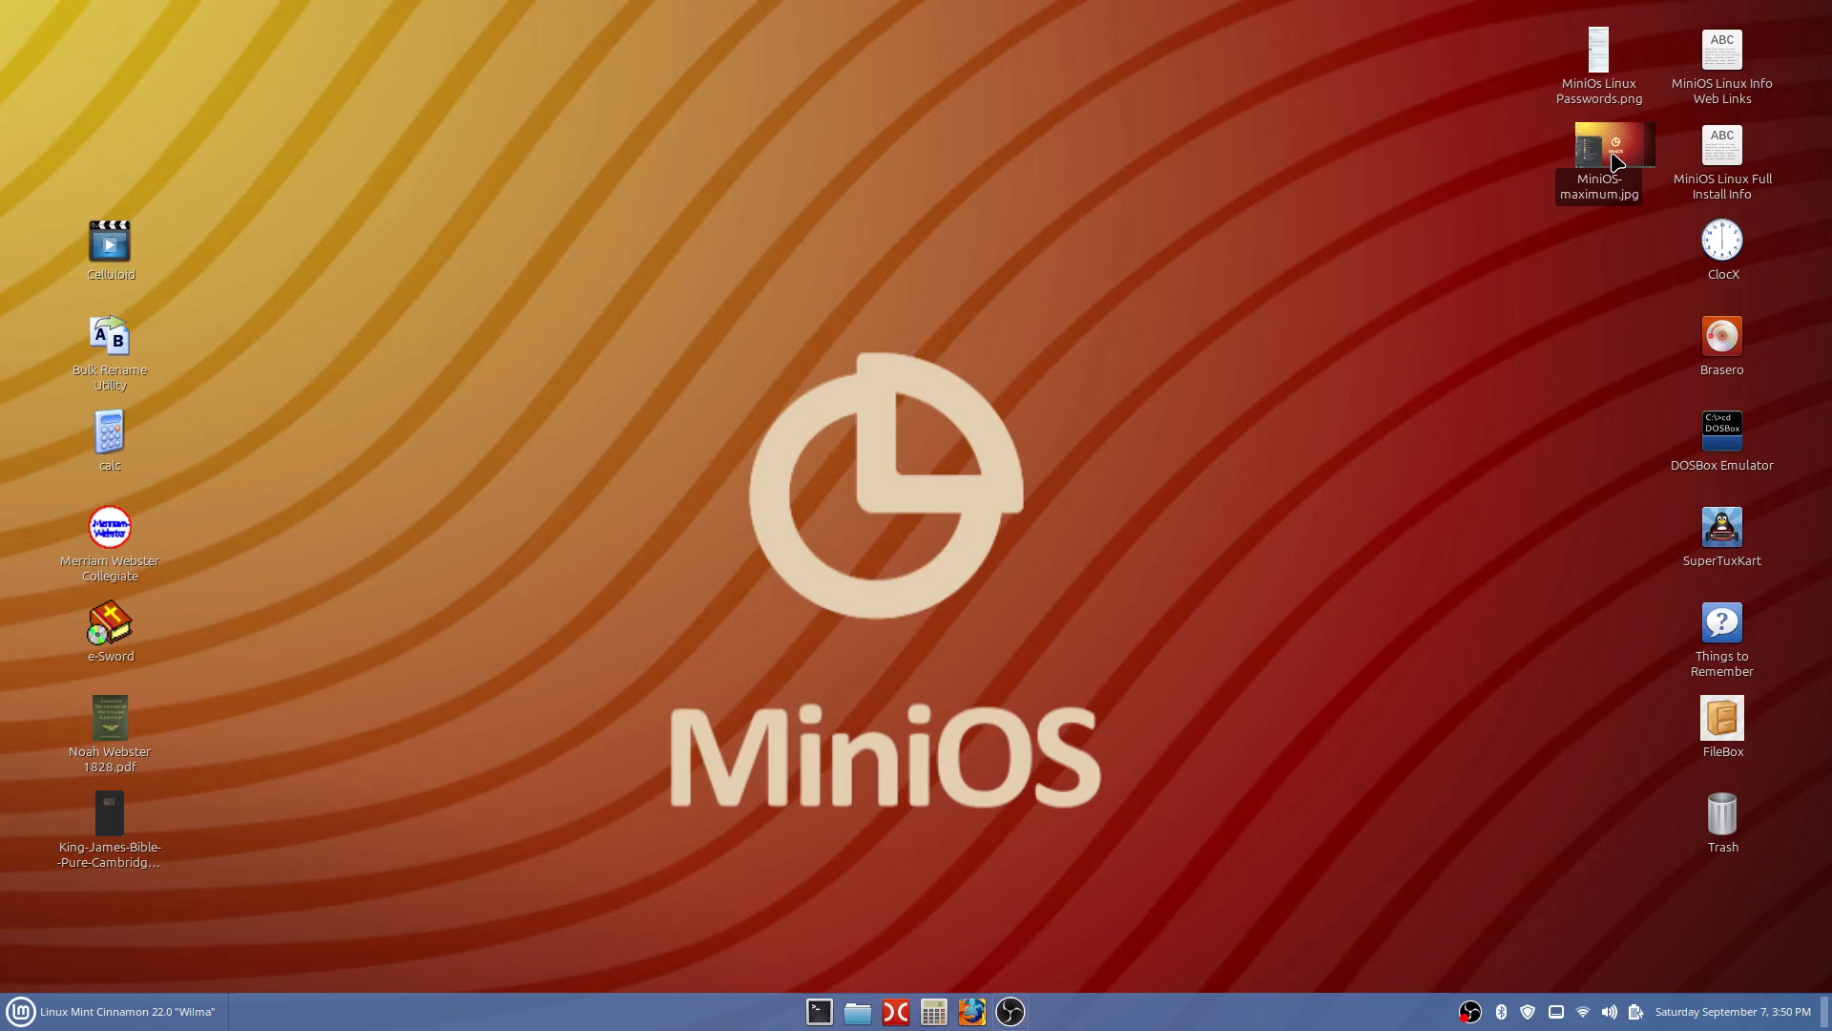
# - View the MiniOS-maximum.jpg screenshot from the desktop, then close it
pyautogui.doubleClick(1616, 162)
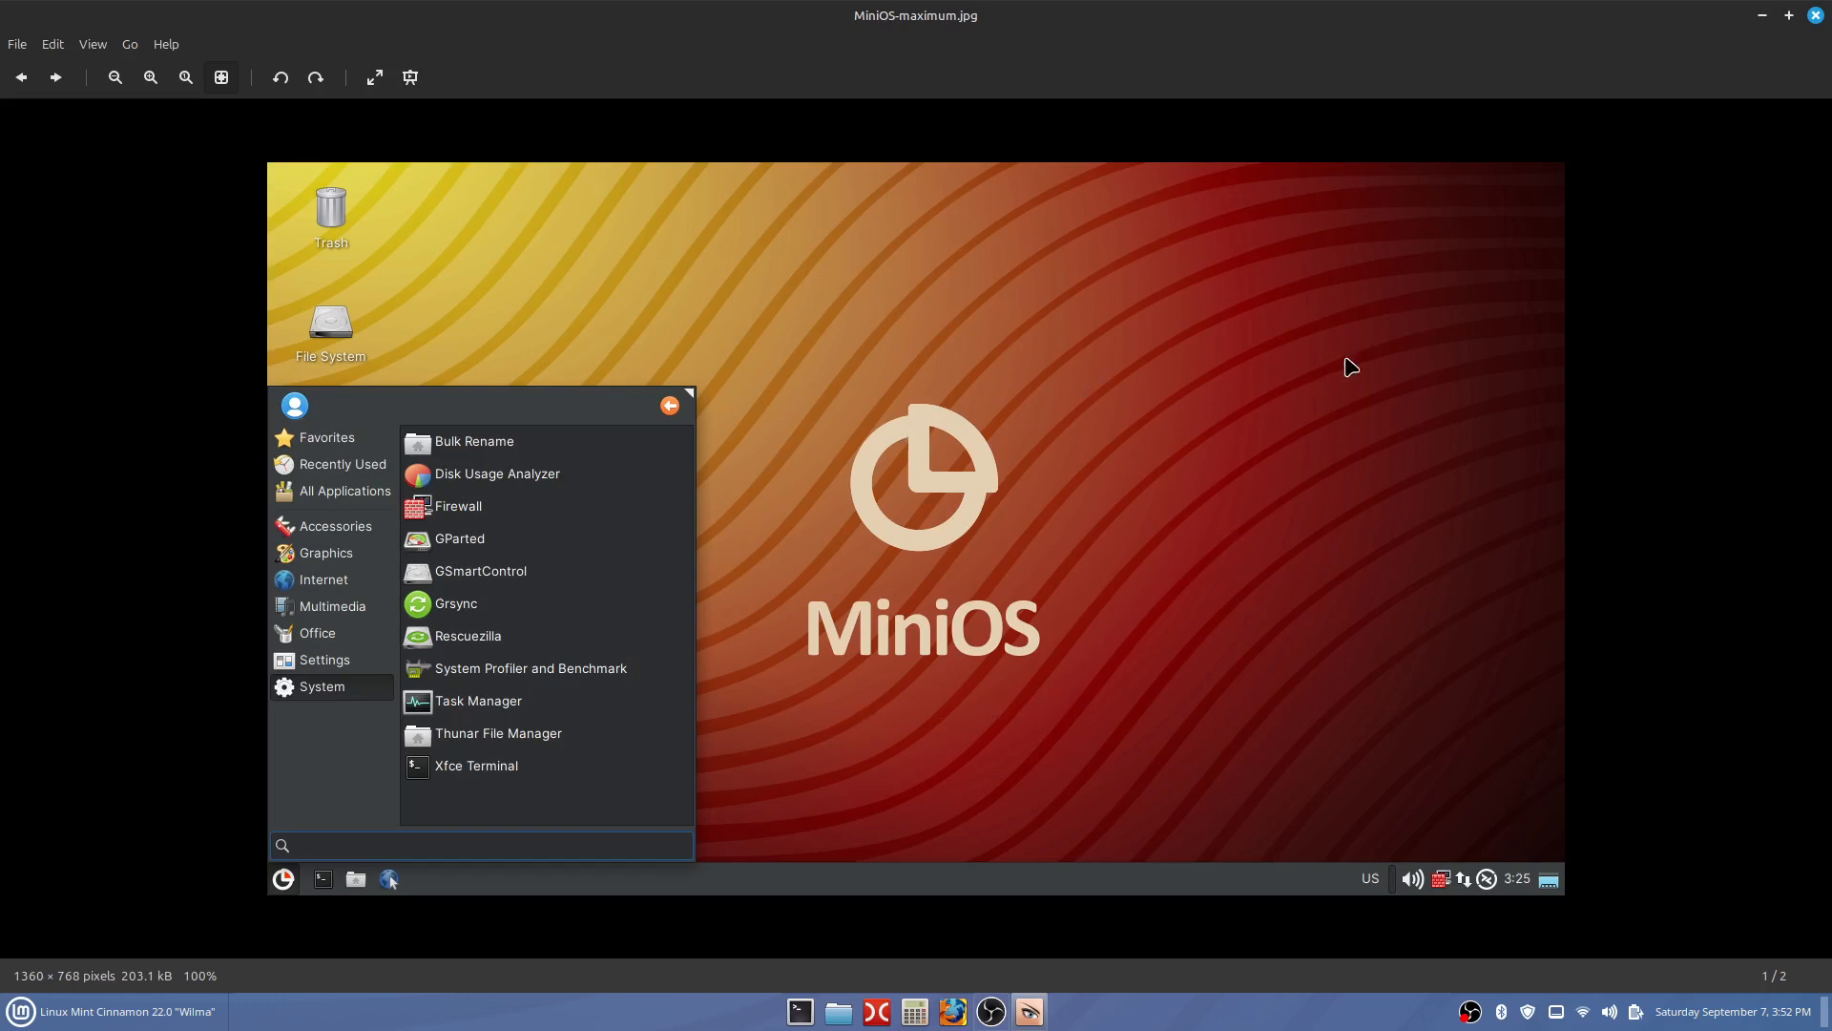
pyautogui.click(1816, 16)
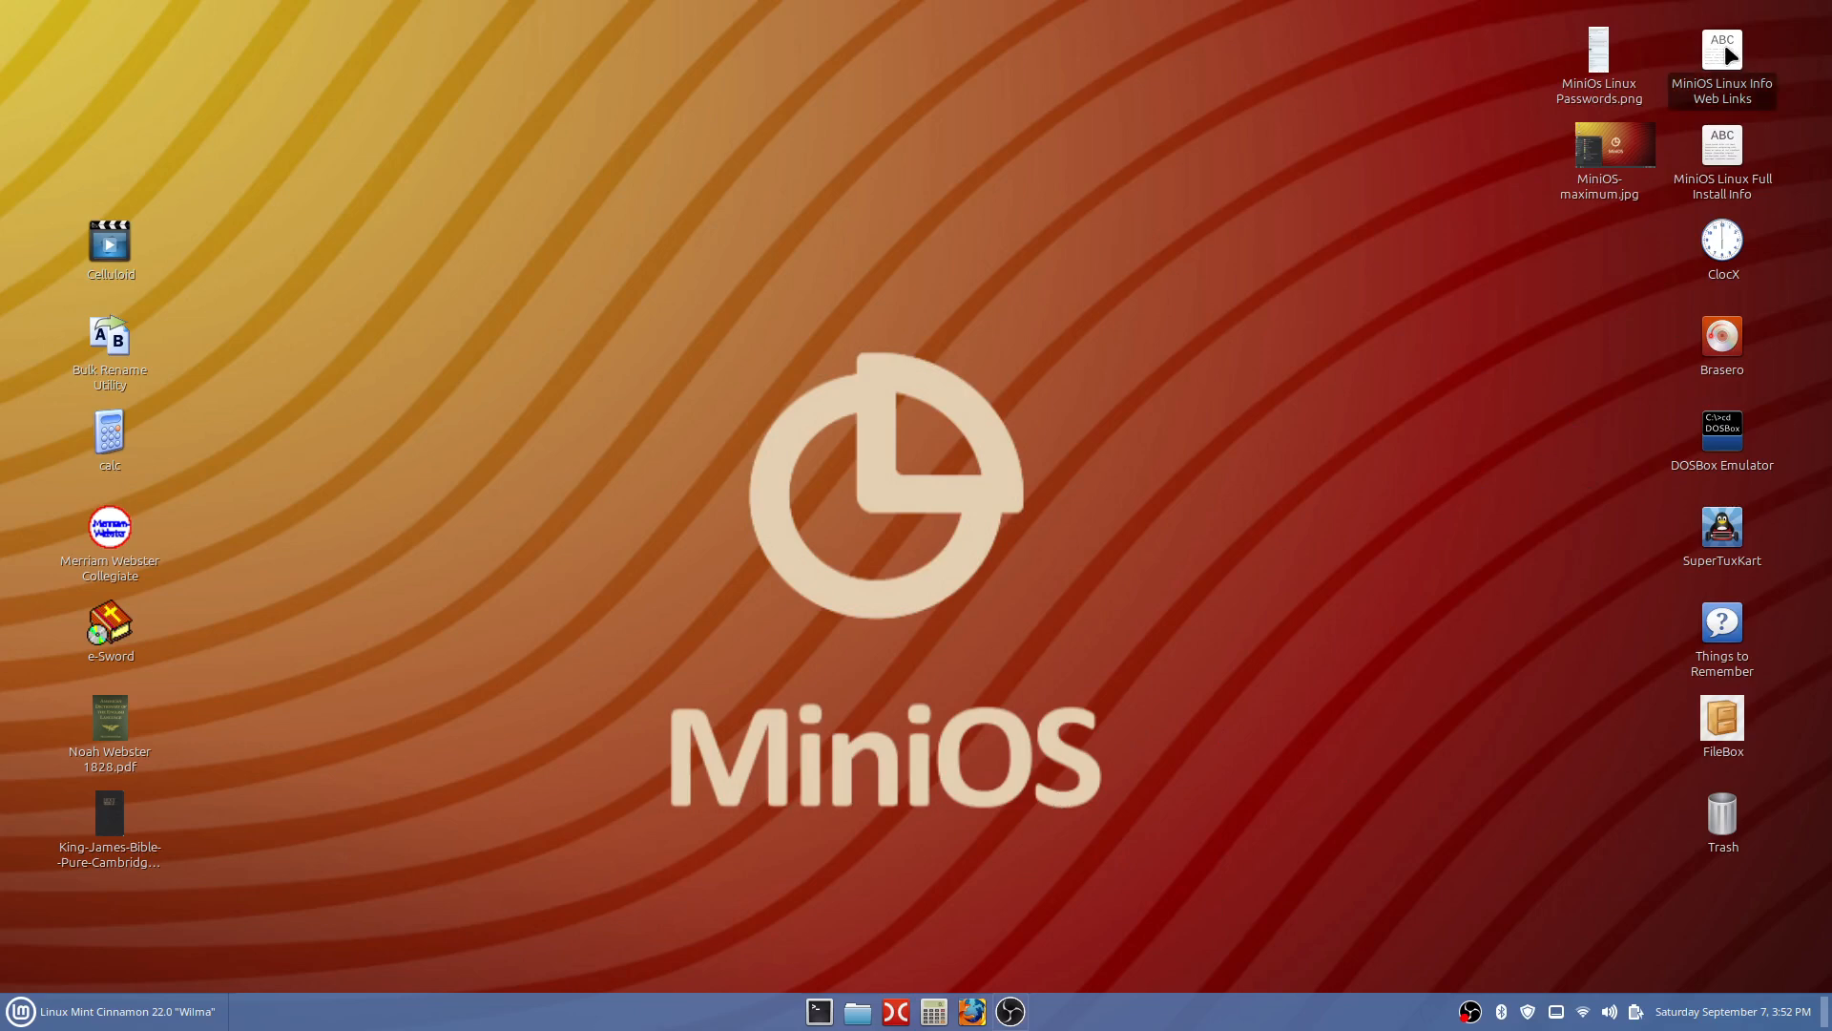
# - Open the MiniOS Linux Full Install Info document from the desktop, maximize its window and enlarge the text for reading
pyautogui.doubleClick(1727, 147)
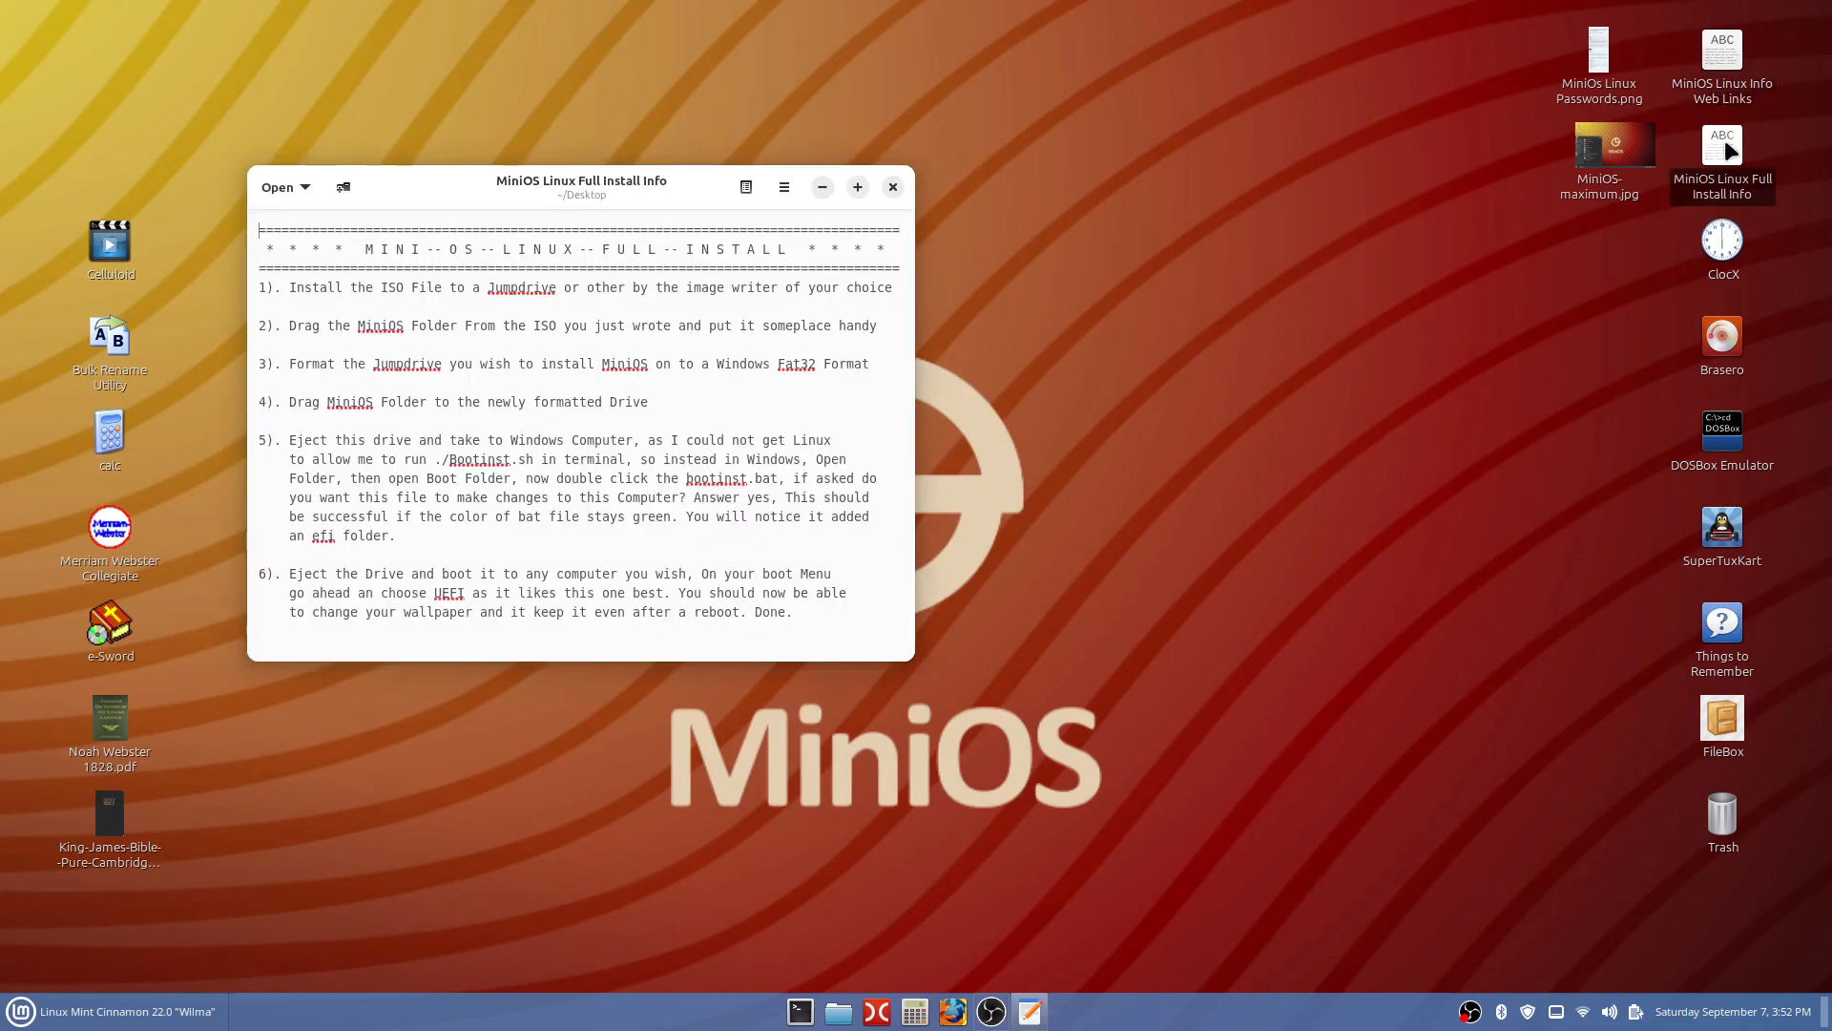
pyautogui.click(858, 187)
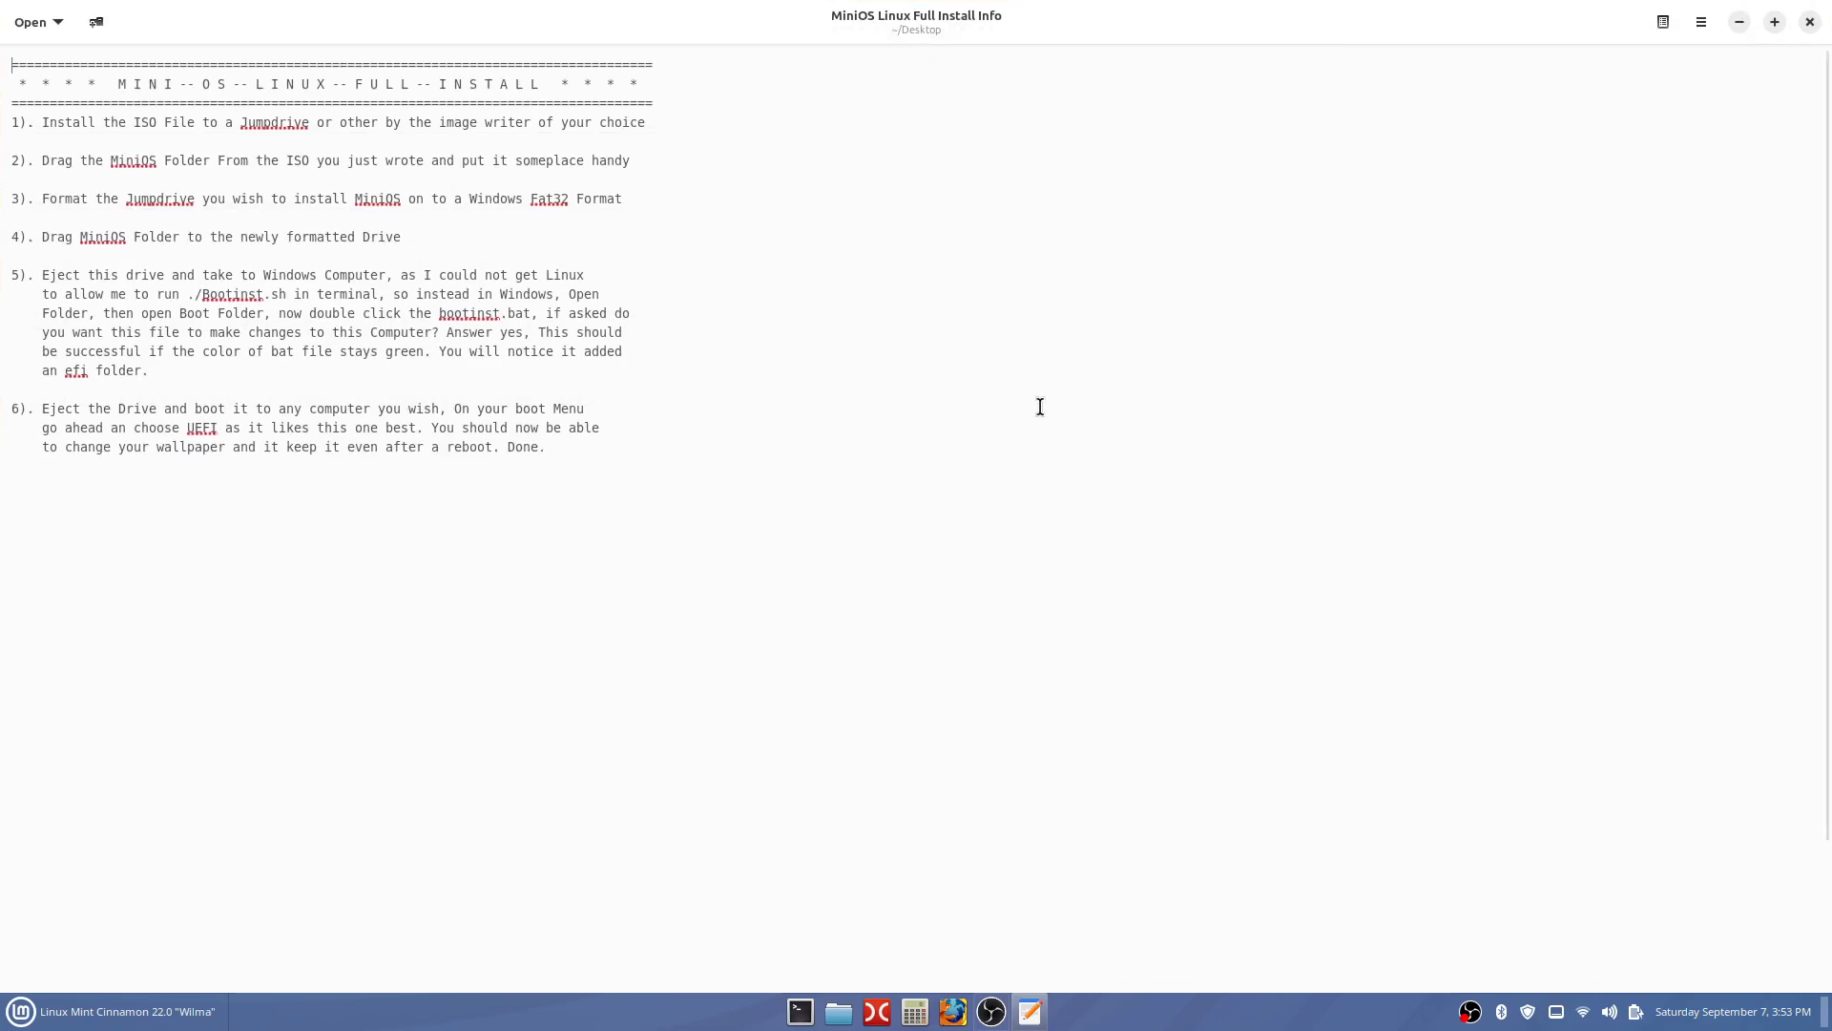
pyautogui.scroll(8, 1041, 406)
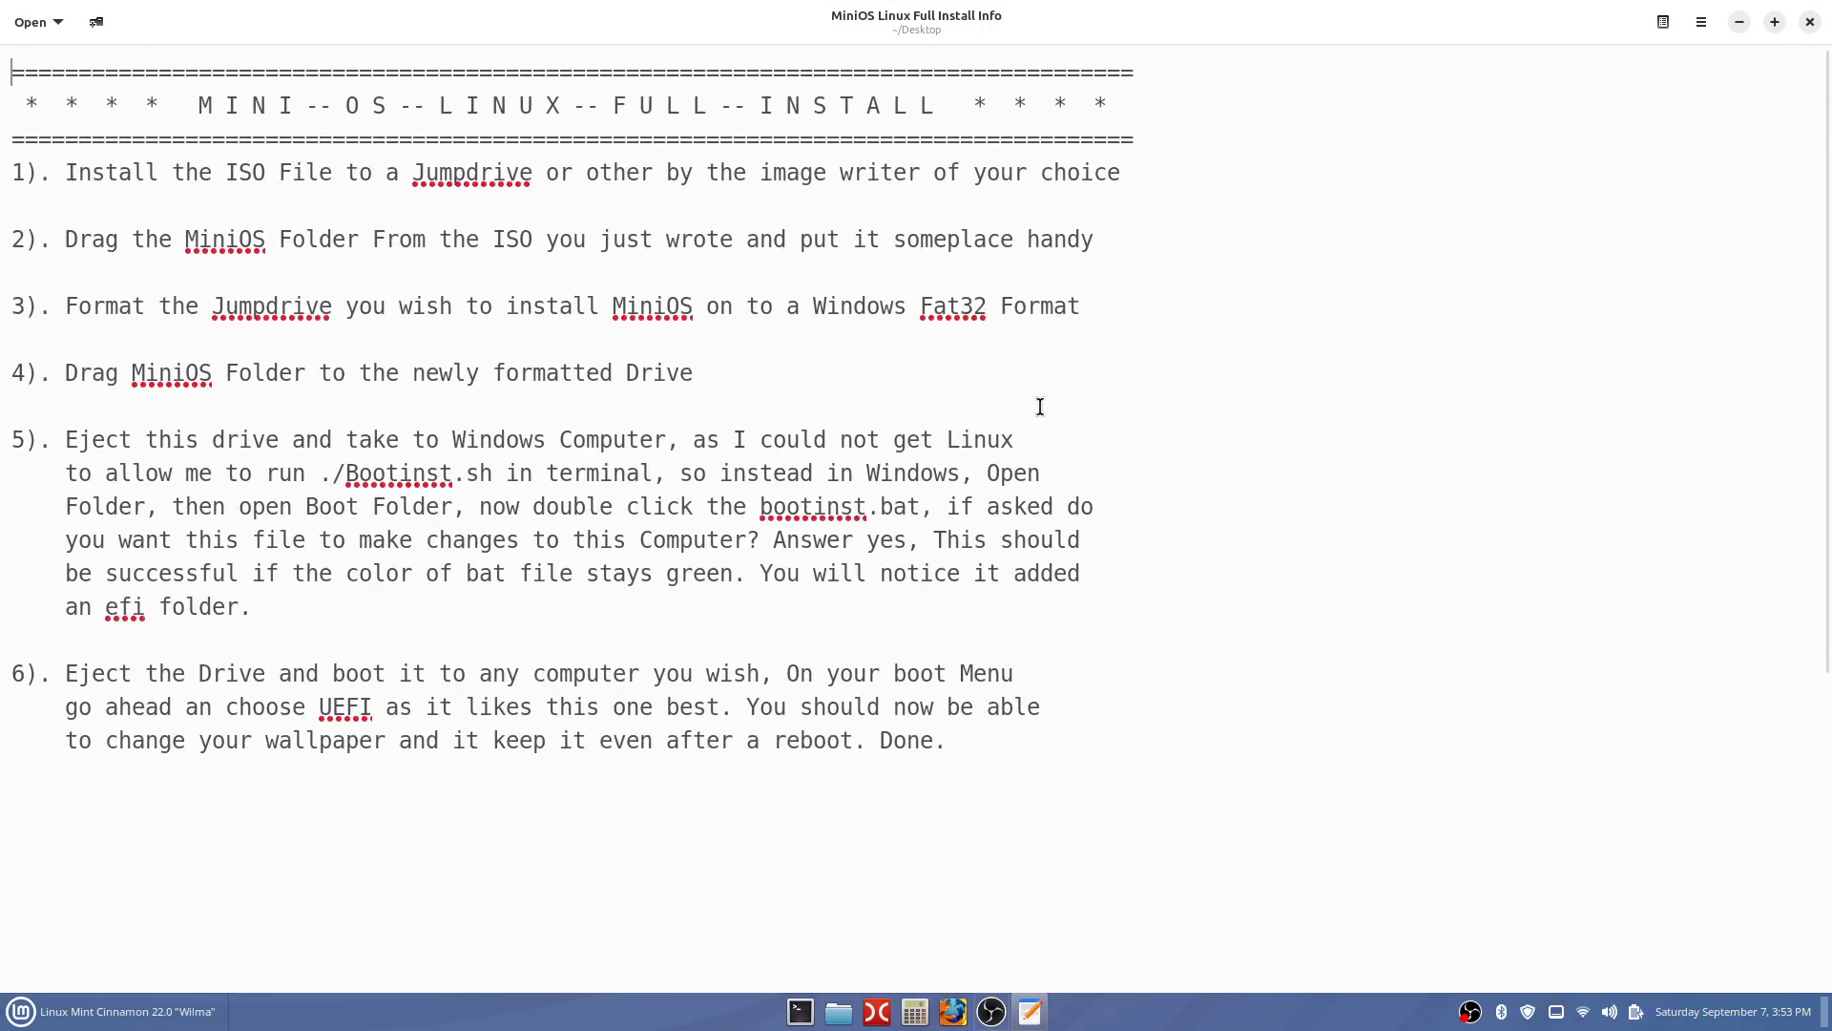
pyautogui.scroll(2, 1041, 407)
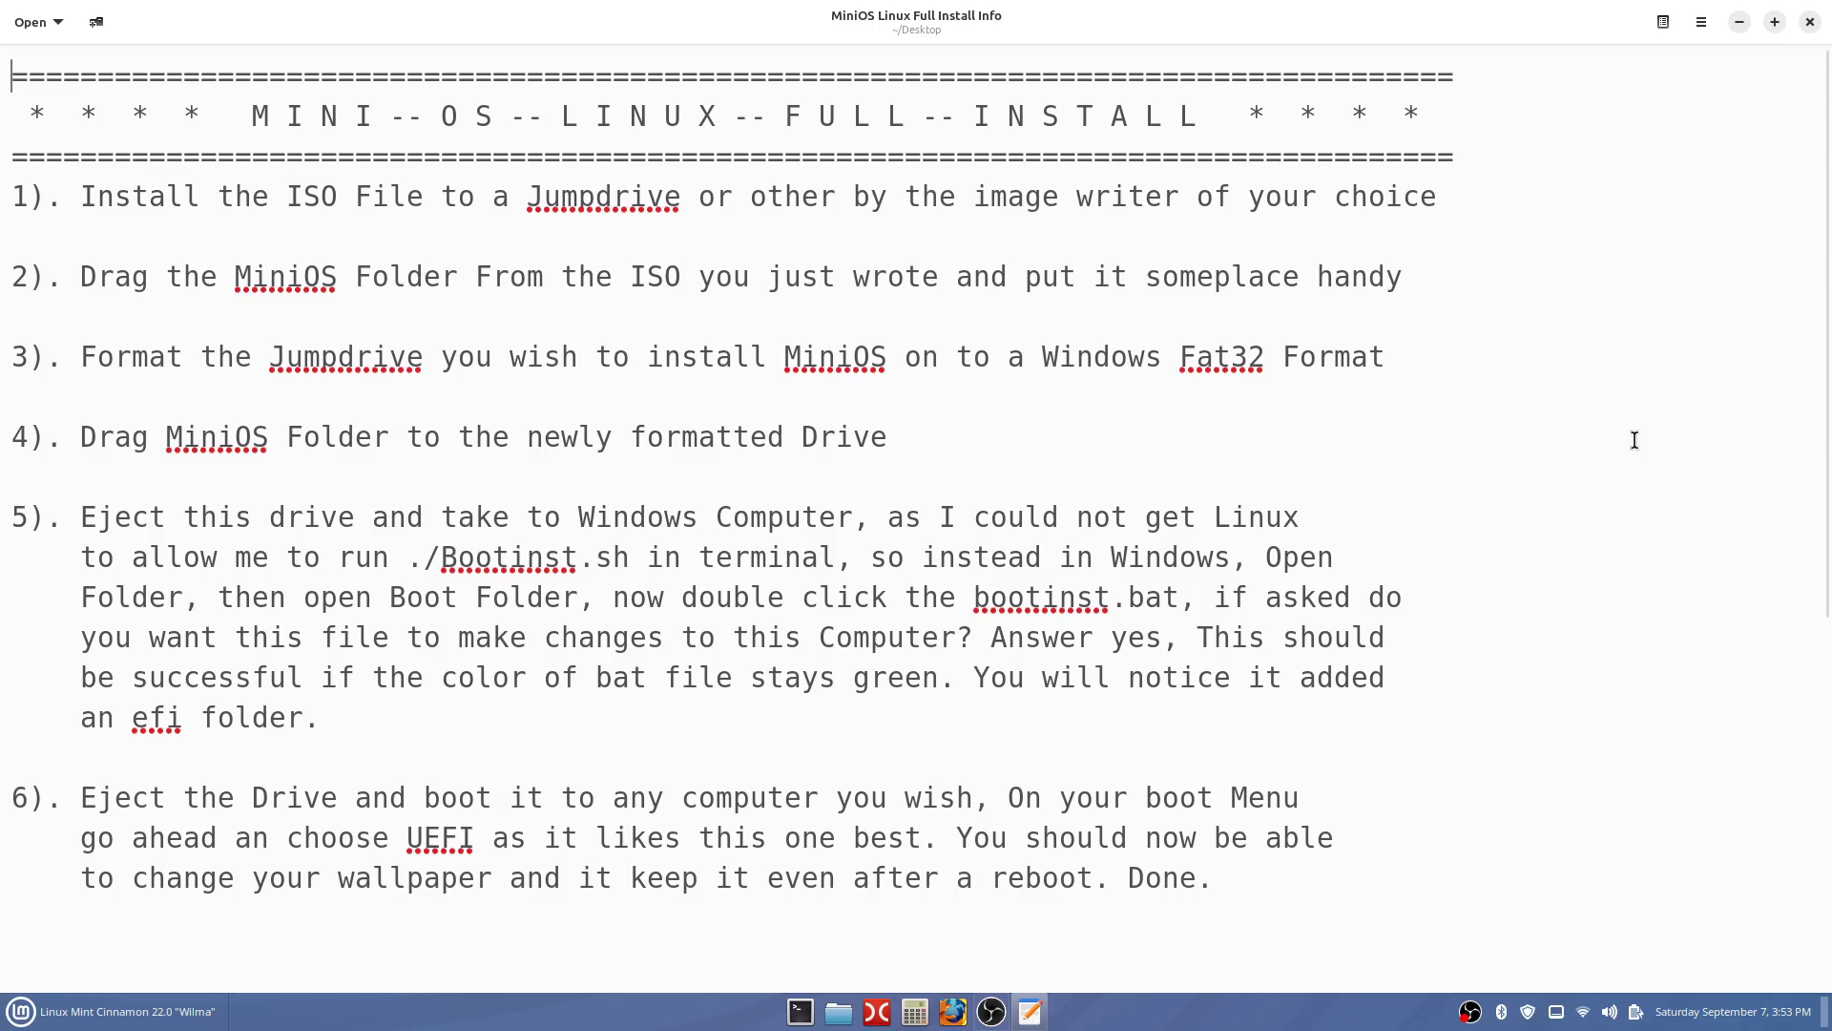
# - Return the install notes to their original text zoom and window size, and move the window off to the adjacent display
pyautogui.hotkey('ctrl', '-')
pyautogui.hotkey('ctrl', '-')
pyautogui.hotkey('ctrl', '-')
pyautogui.hotkey('ctrl', '-')
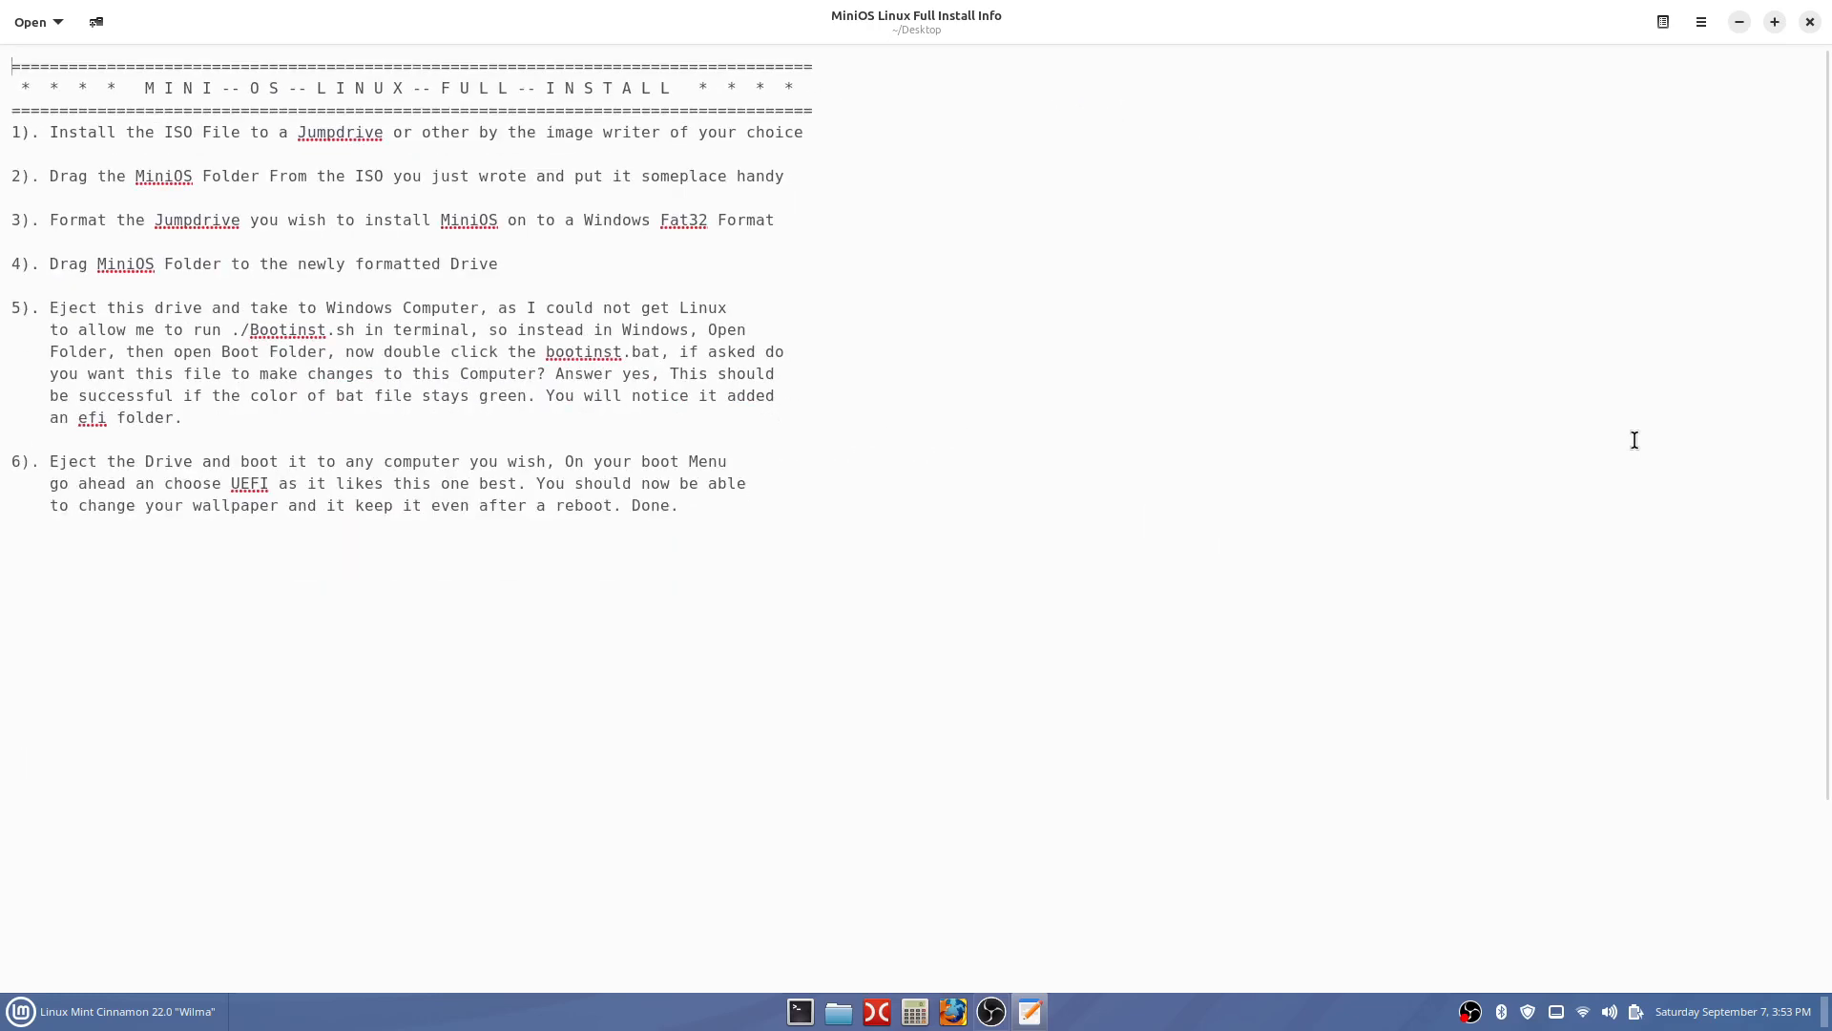
pyautogui.click(1776, 21)
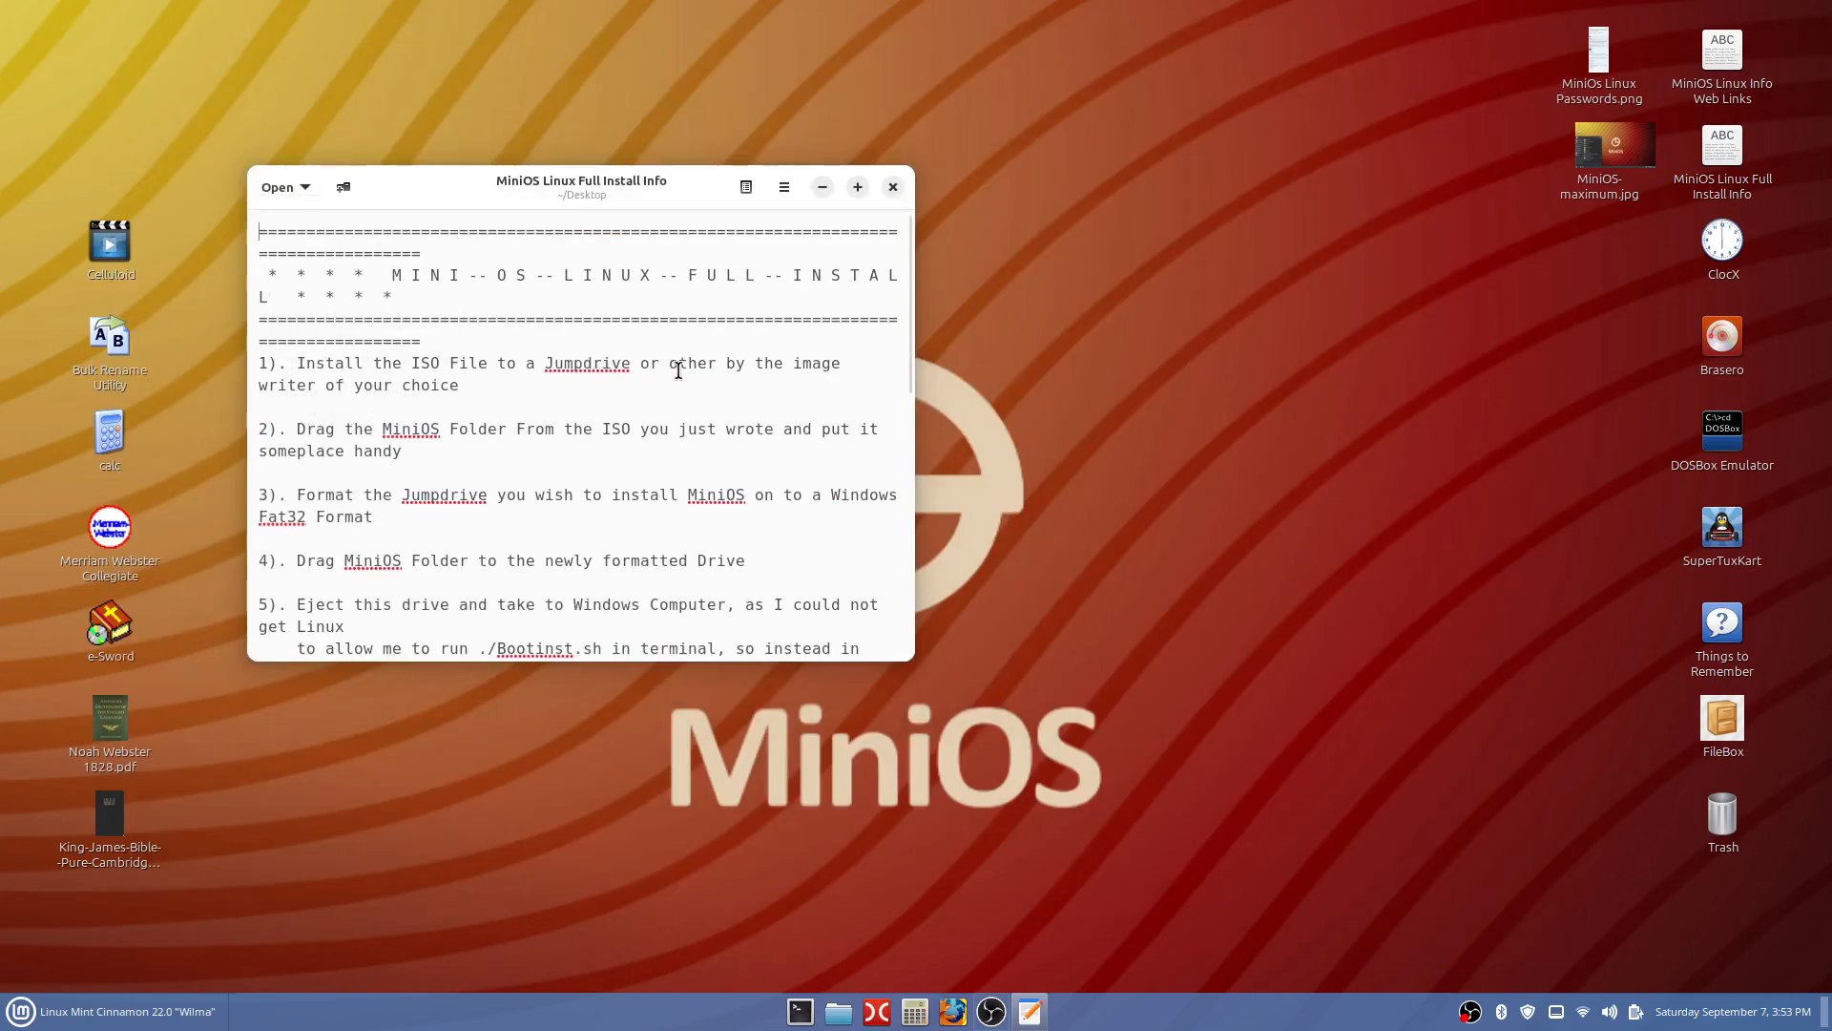
pyautogui.hotkey('ctrl', '-')
pyautogui.hotkey('ctrl', '-')
pyautogui.hotkey('ctrl', '+')
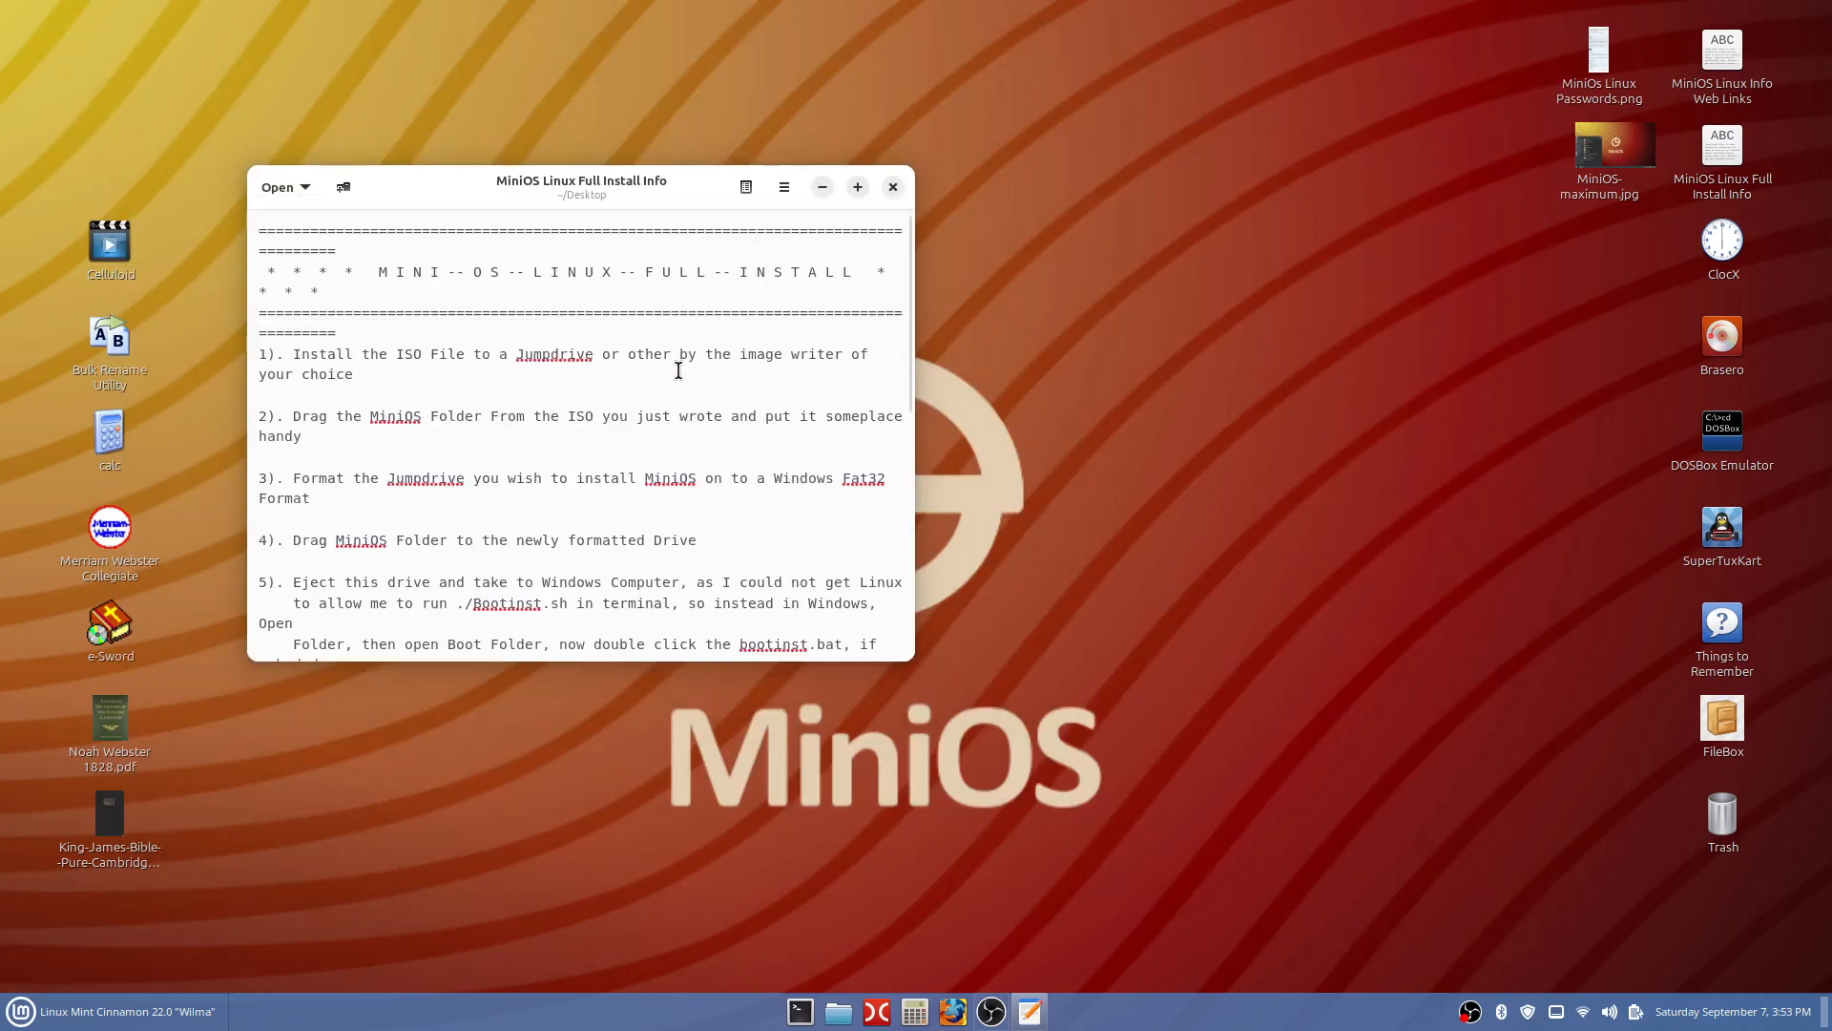
pyautogui.hotkey('ctrl', '-')
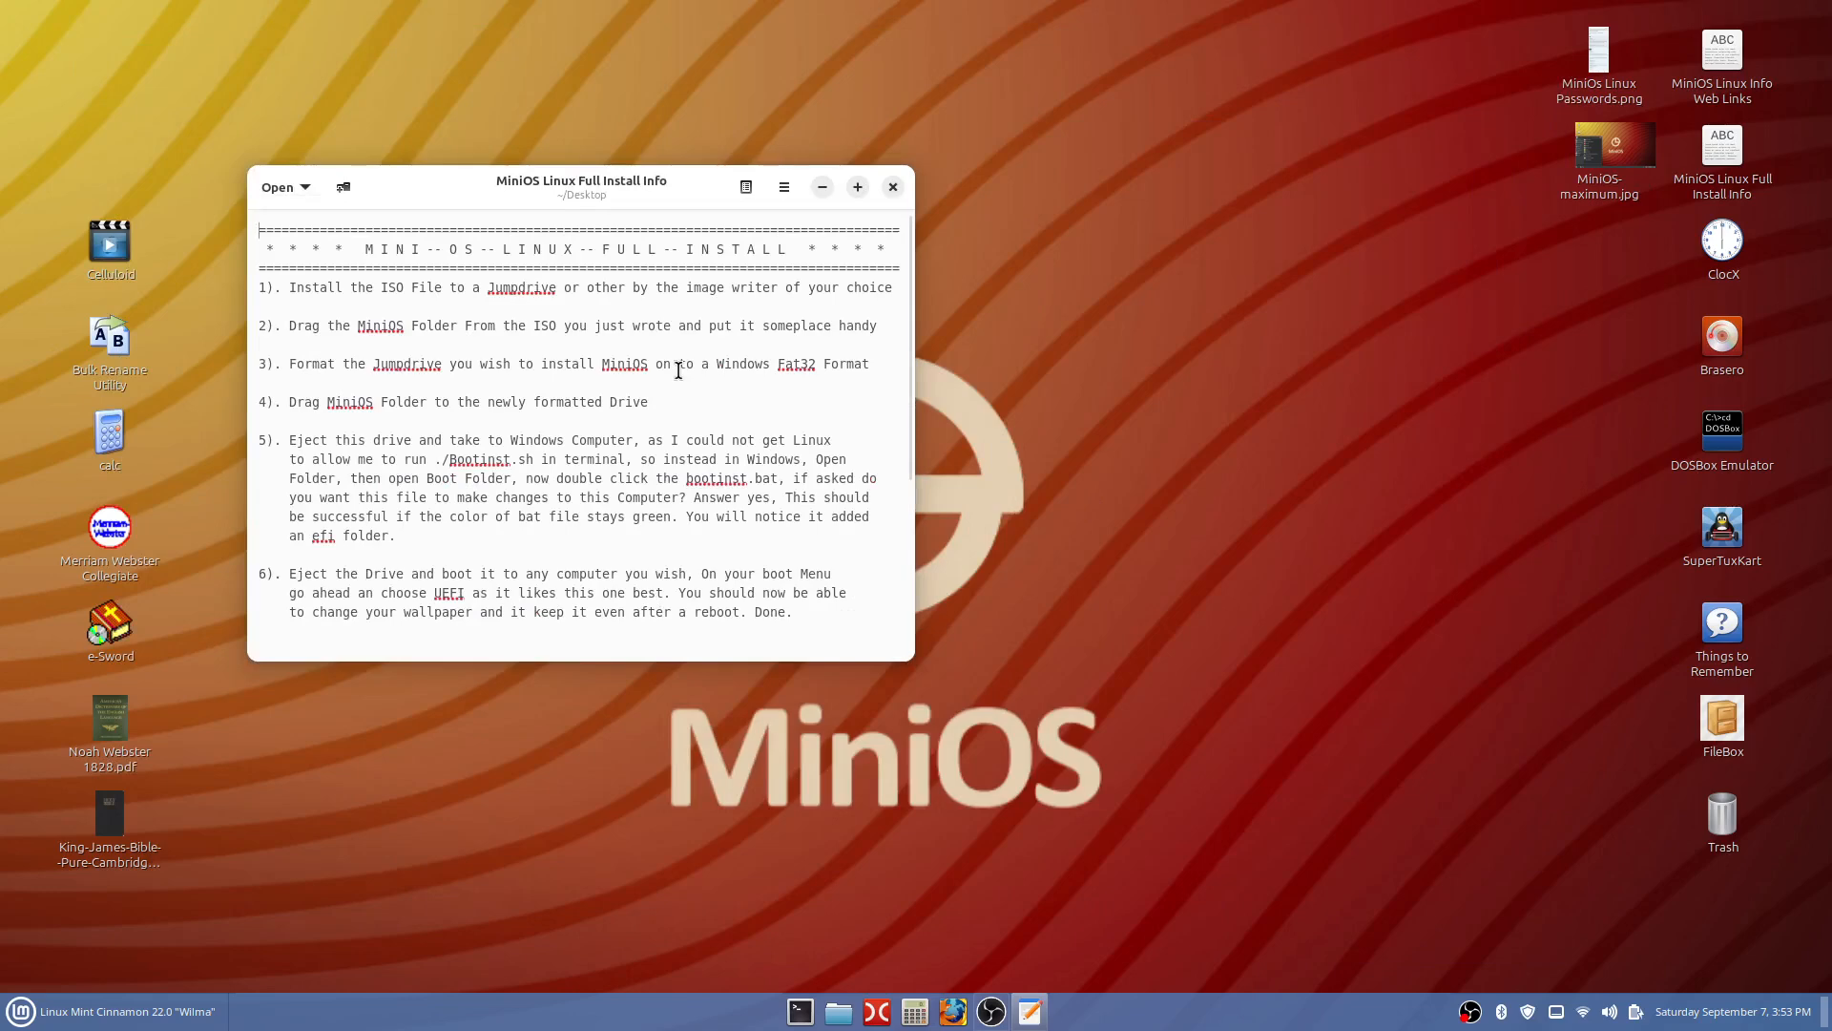
pyautogui.moveTo(680, 186); pyautogui.dragTo(1831, 145)
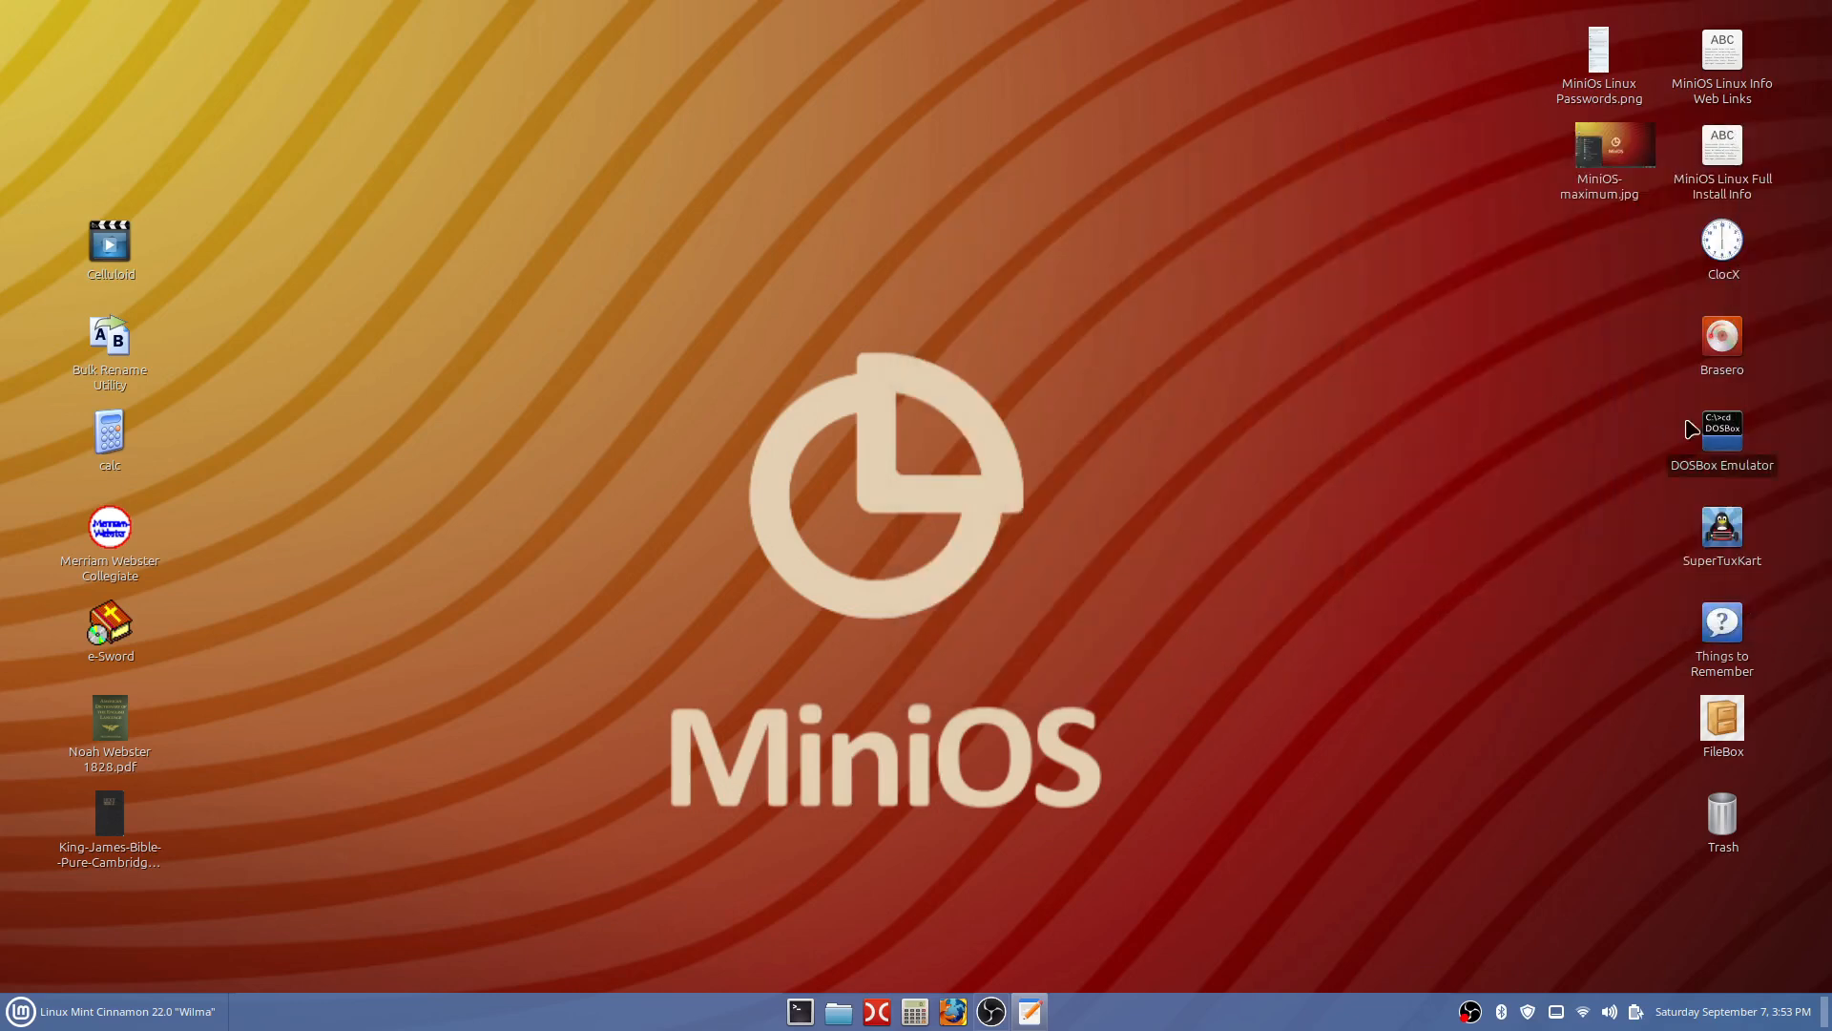
# - Open the MiniOs Linux Passwords.png image from the desktop and zoom in on the forum posts
pyautogui.click(1603, 65)
pyautogui.doubleClick(1602, 57)
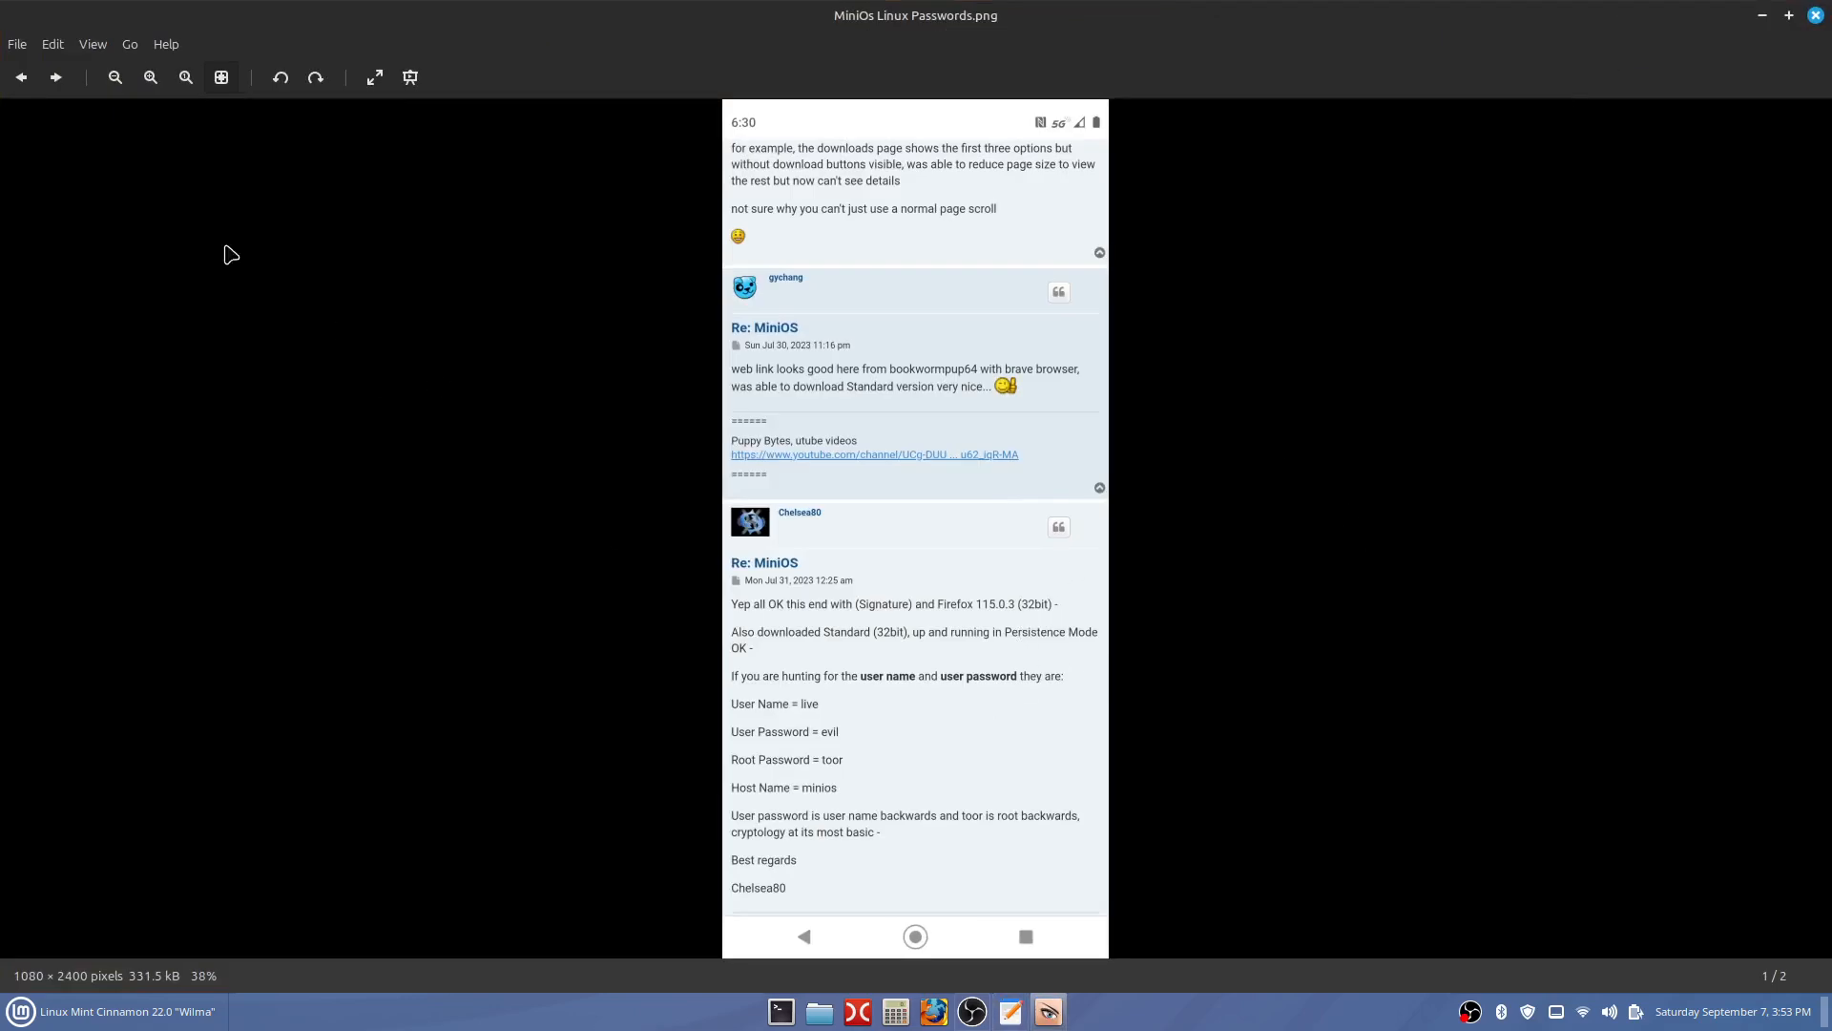
pyautogui.click(150, 76)
pyautogui.click(150, 76)
pyautogui.click(150, 76)
pyautogui.scroll(-2, 349, 283)
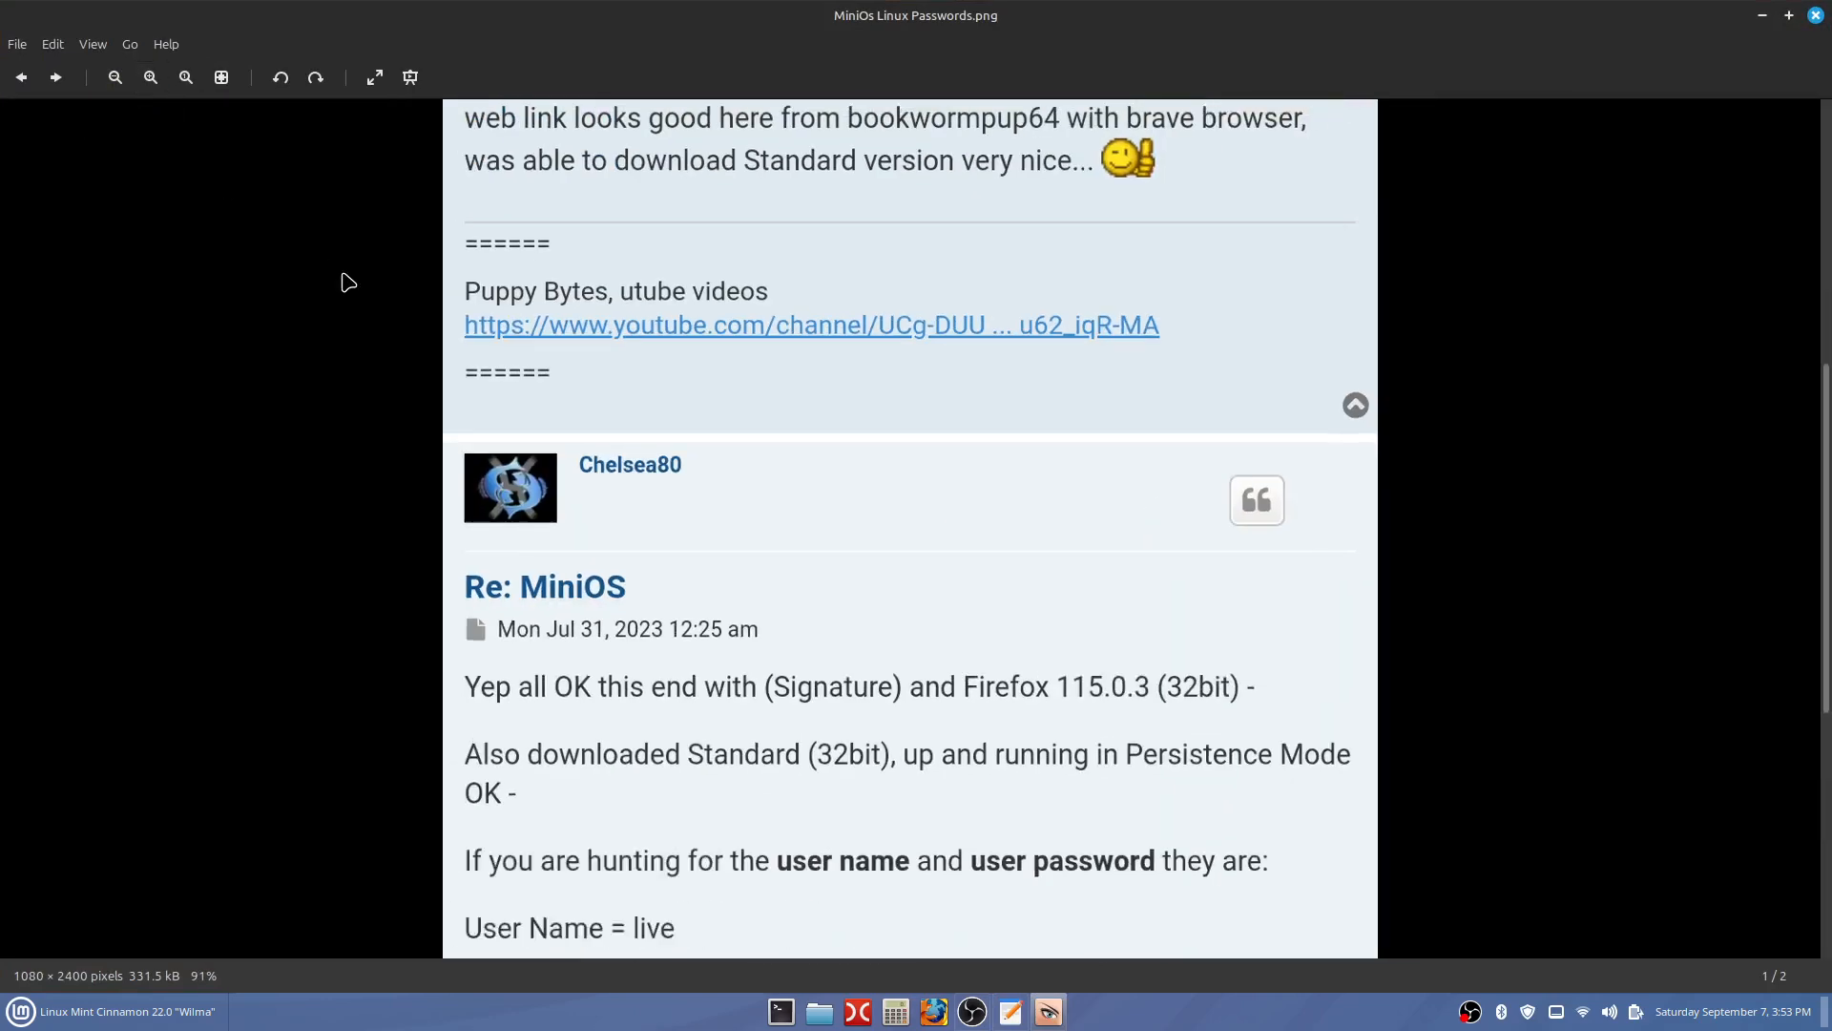
pyautogui.scroll(-1, 349, 283)
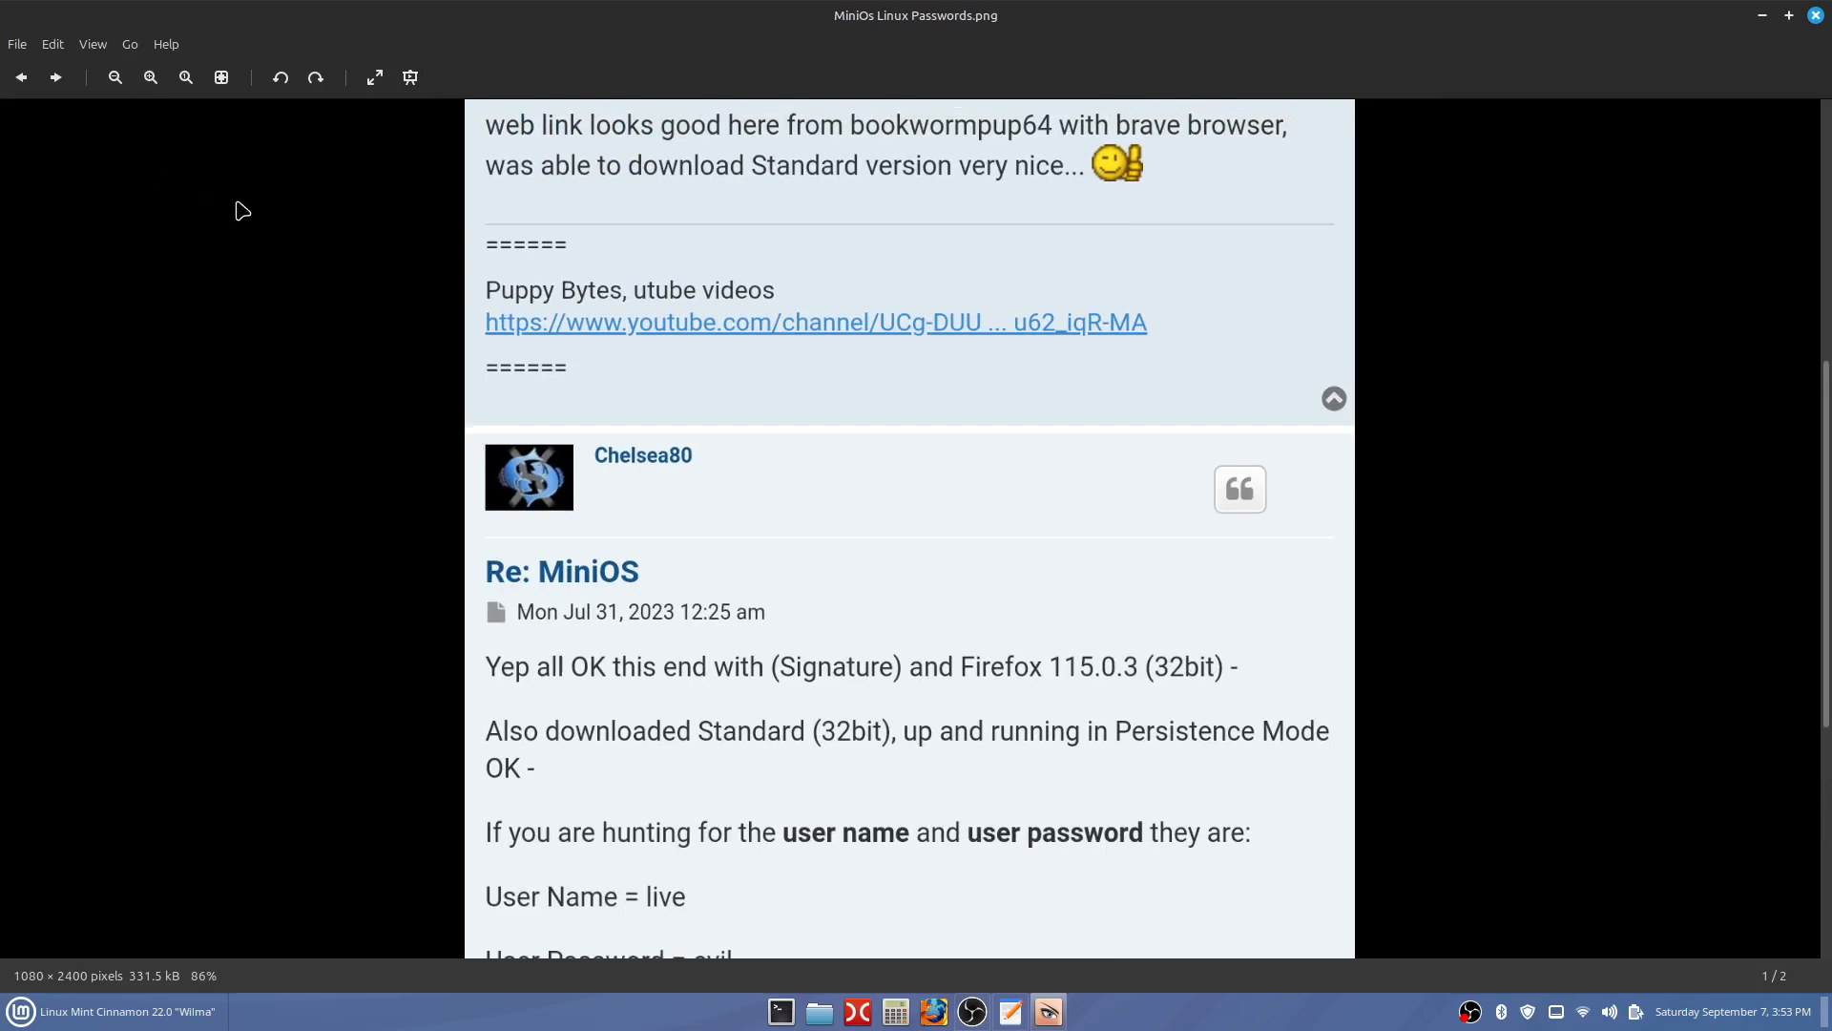
pyautogui.scroll(-3, 1344, 561)
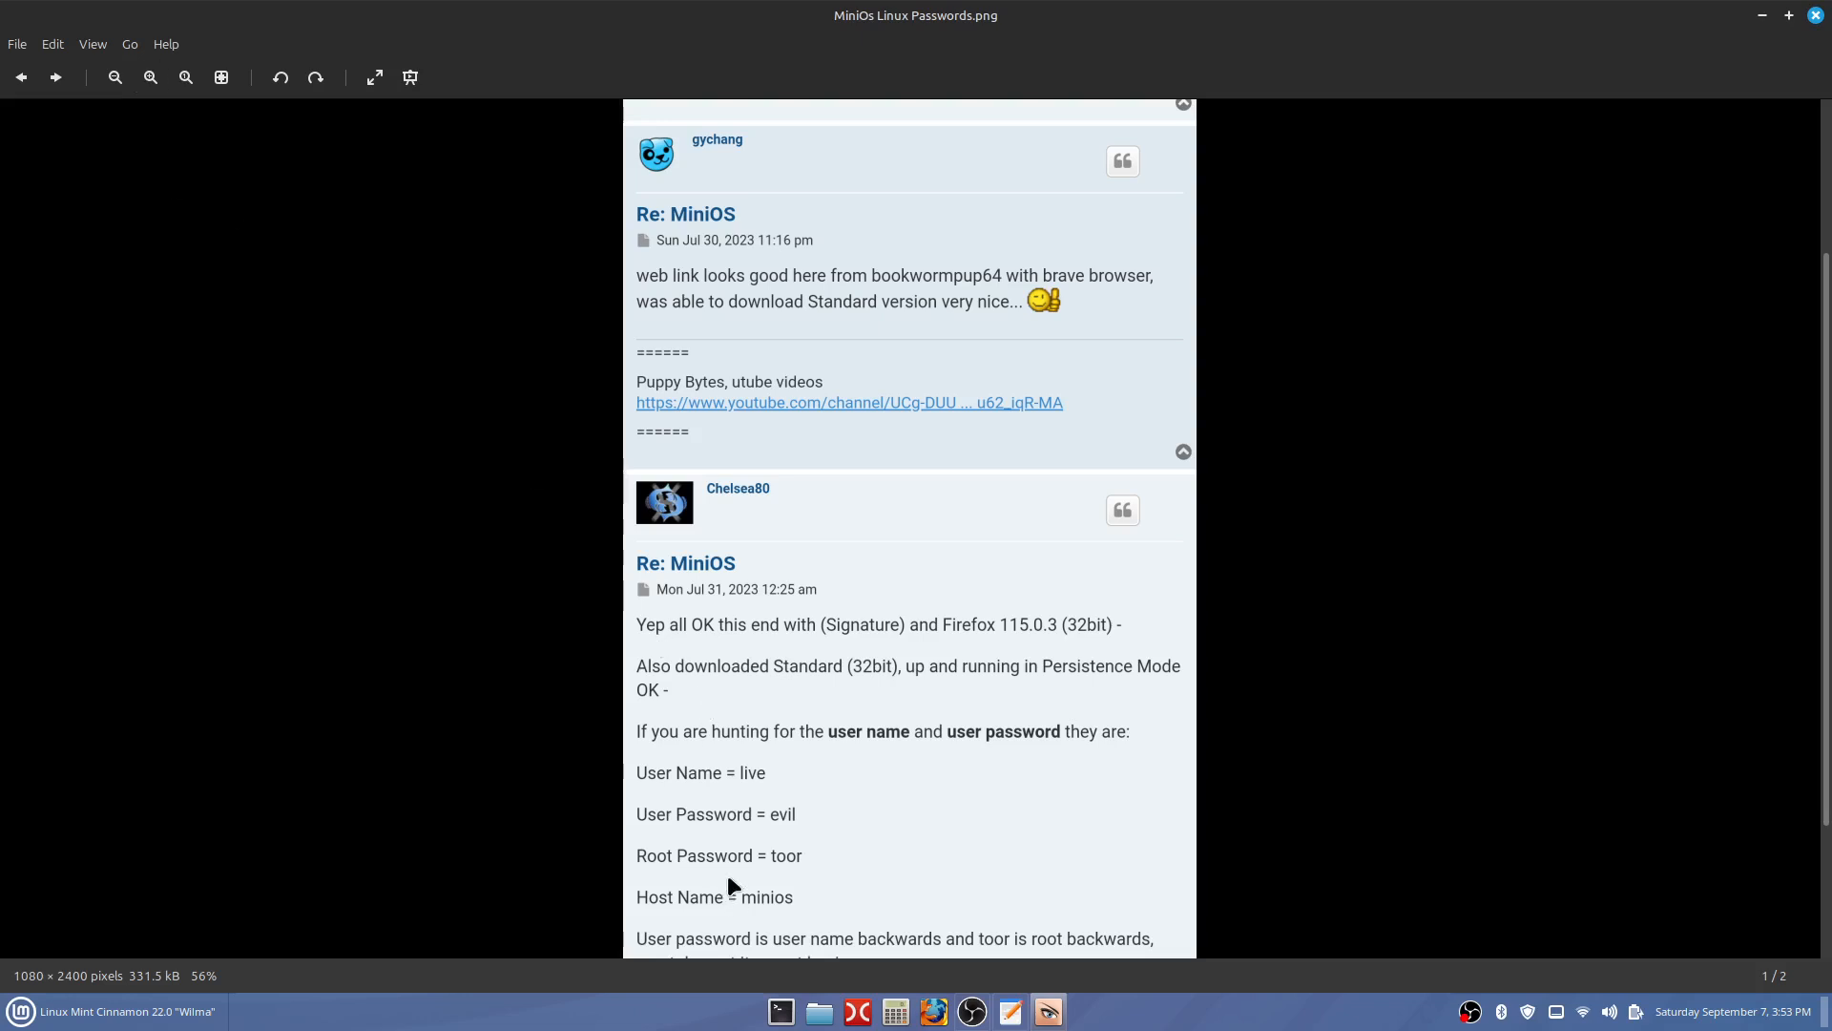
# - Examine the user name, password and host name lines at the end of the forum image at 100% zoom, then close it
pyautogui.click(150, 77)
pyautogui.scroll(-4, 1000, 638)
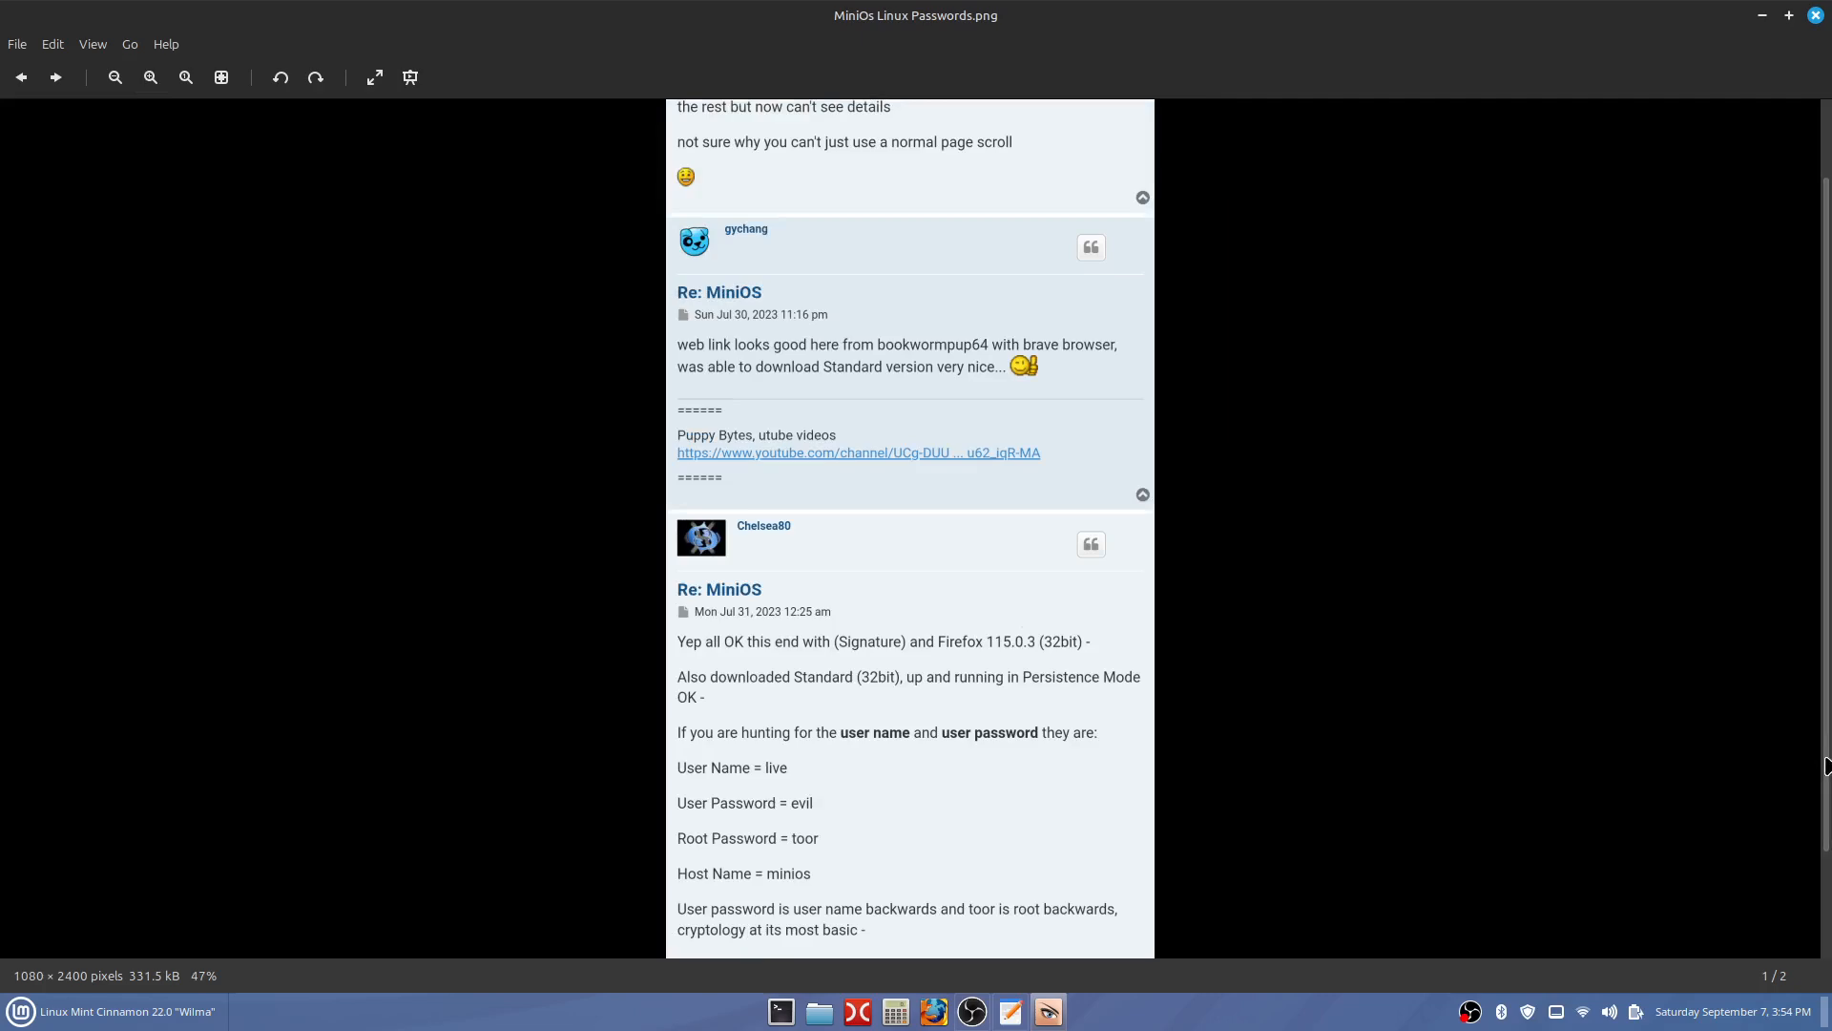
pyautogui.scroll(-3, 1826, 766)
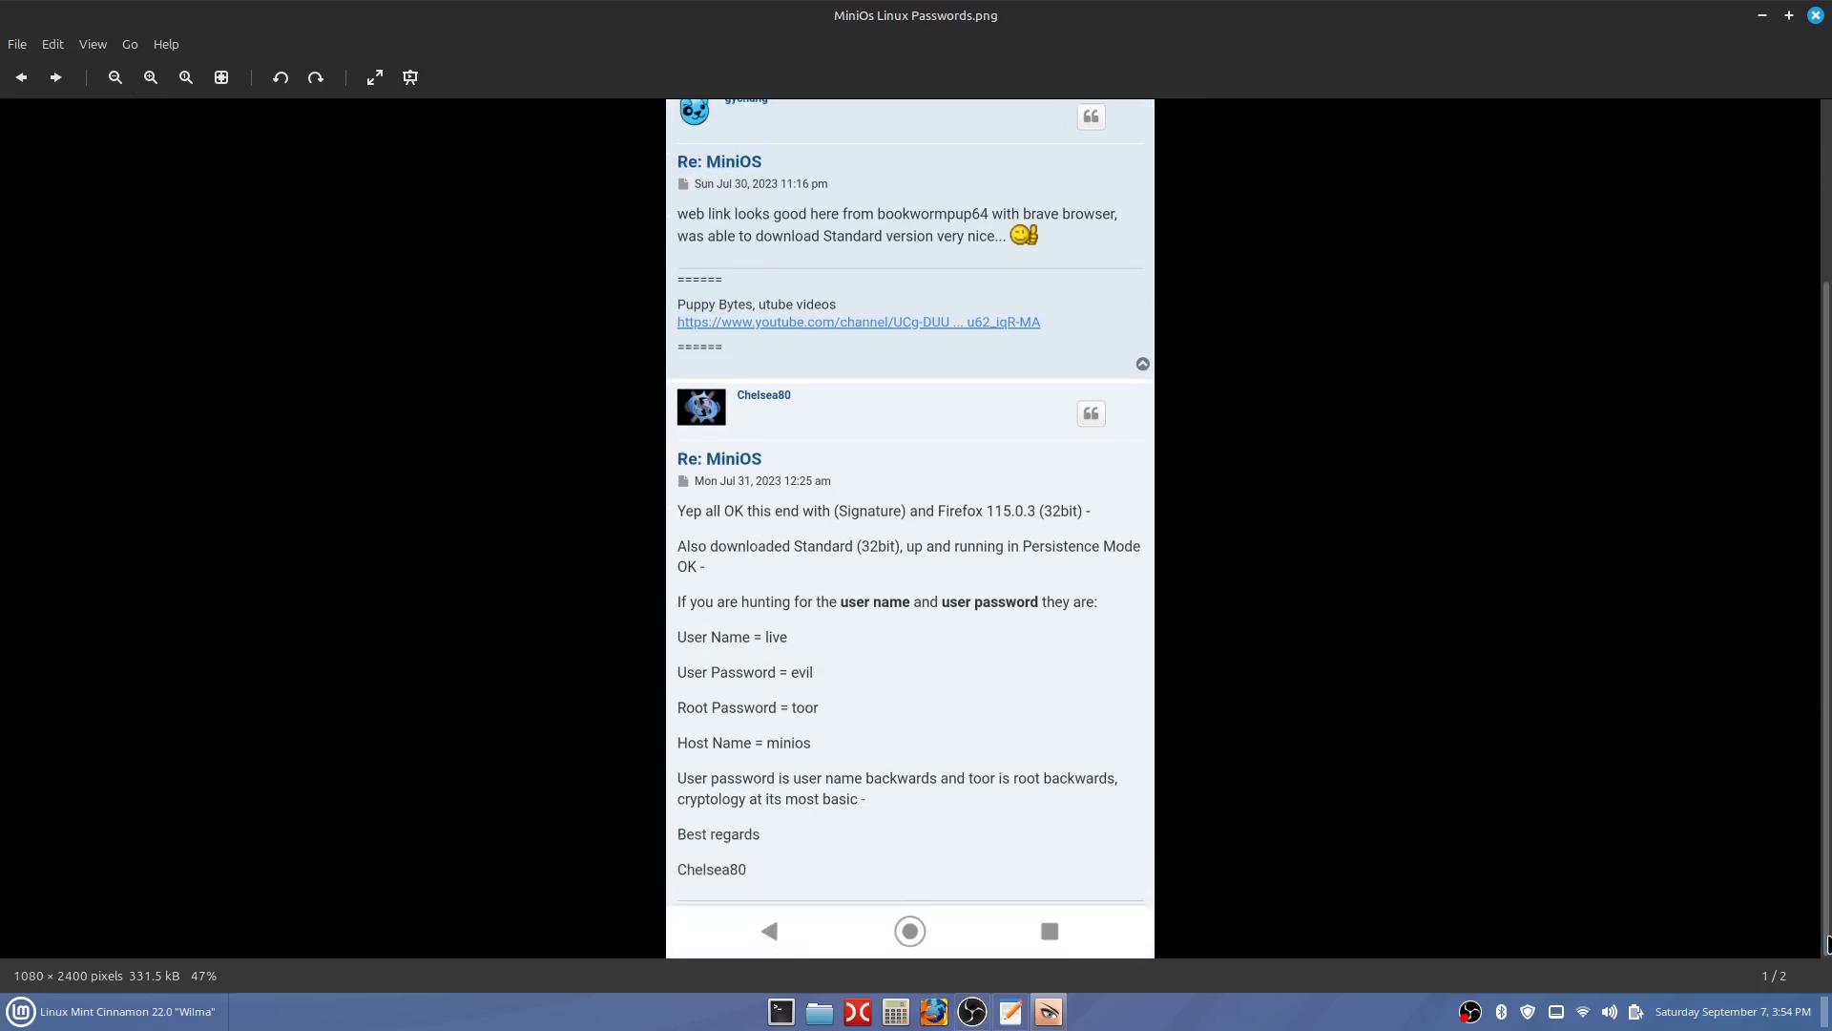
pyautogui.click(157, 79)
pyautogui.click(151, 79)
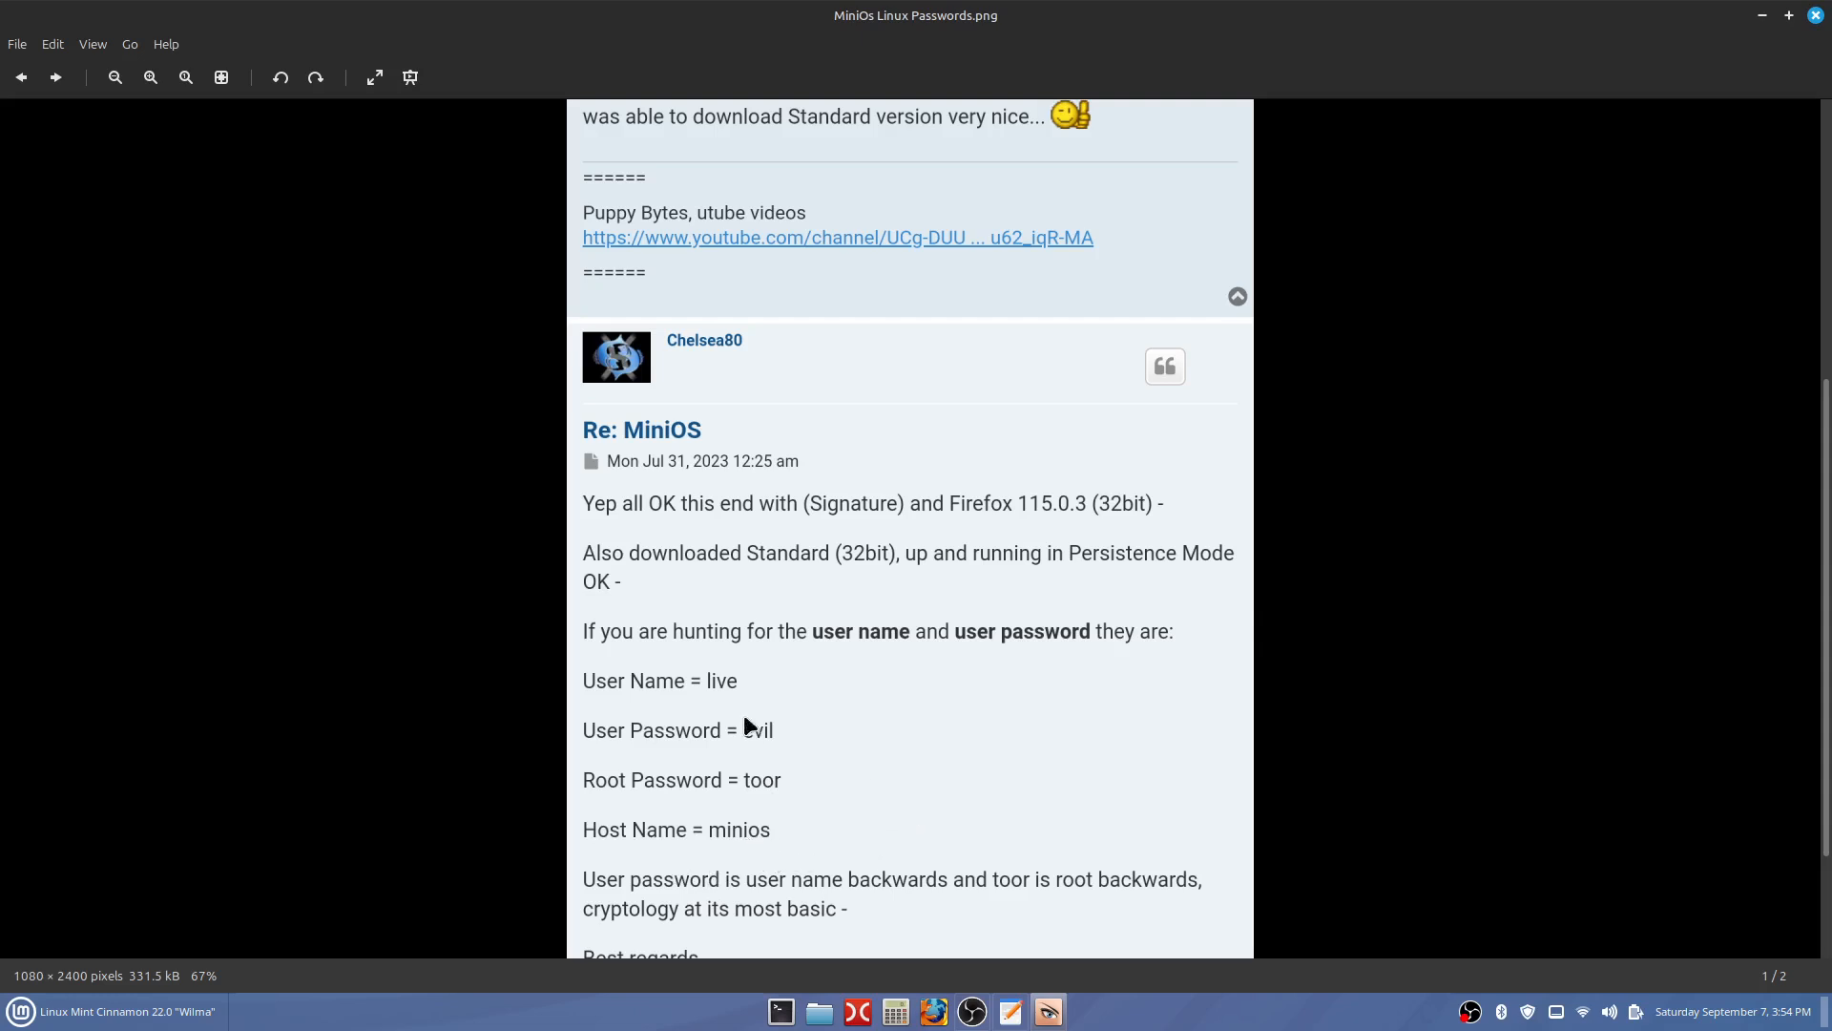
pyautogui.click(153, 78)
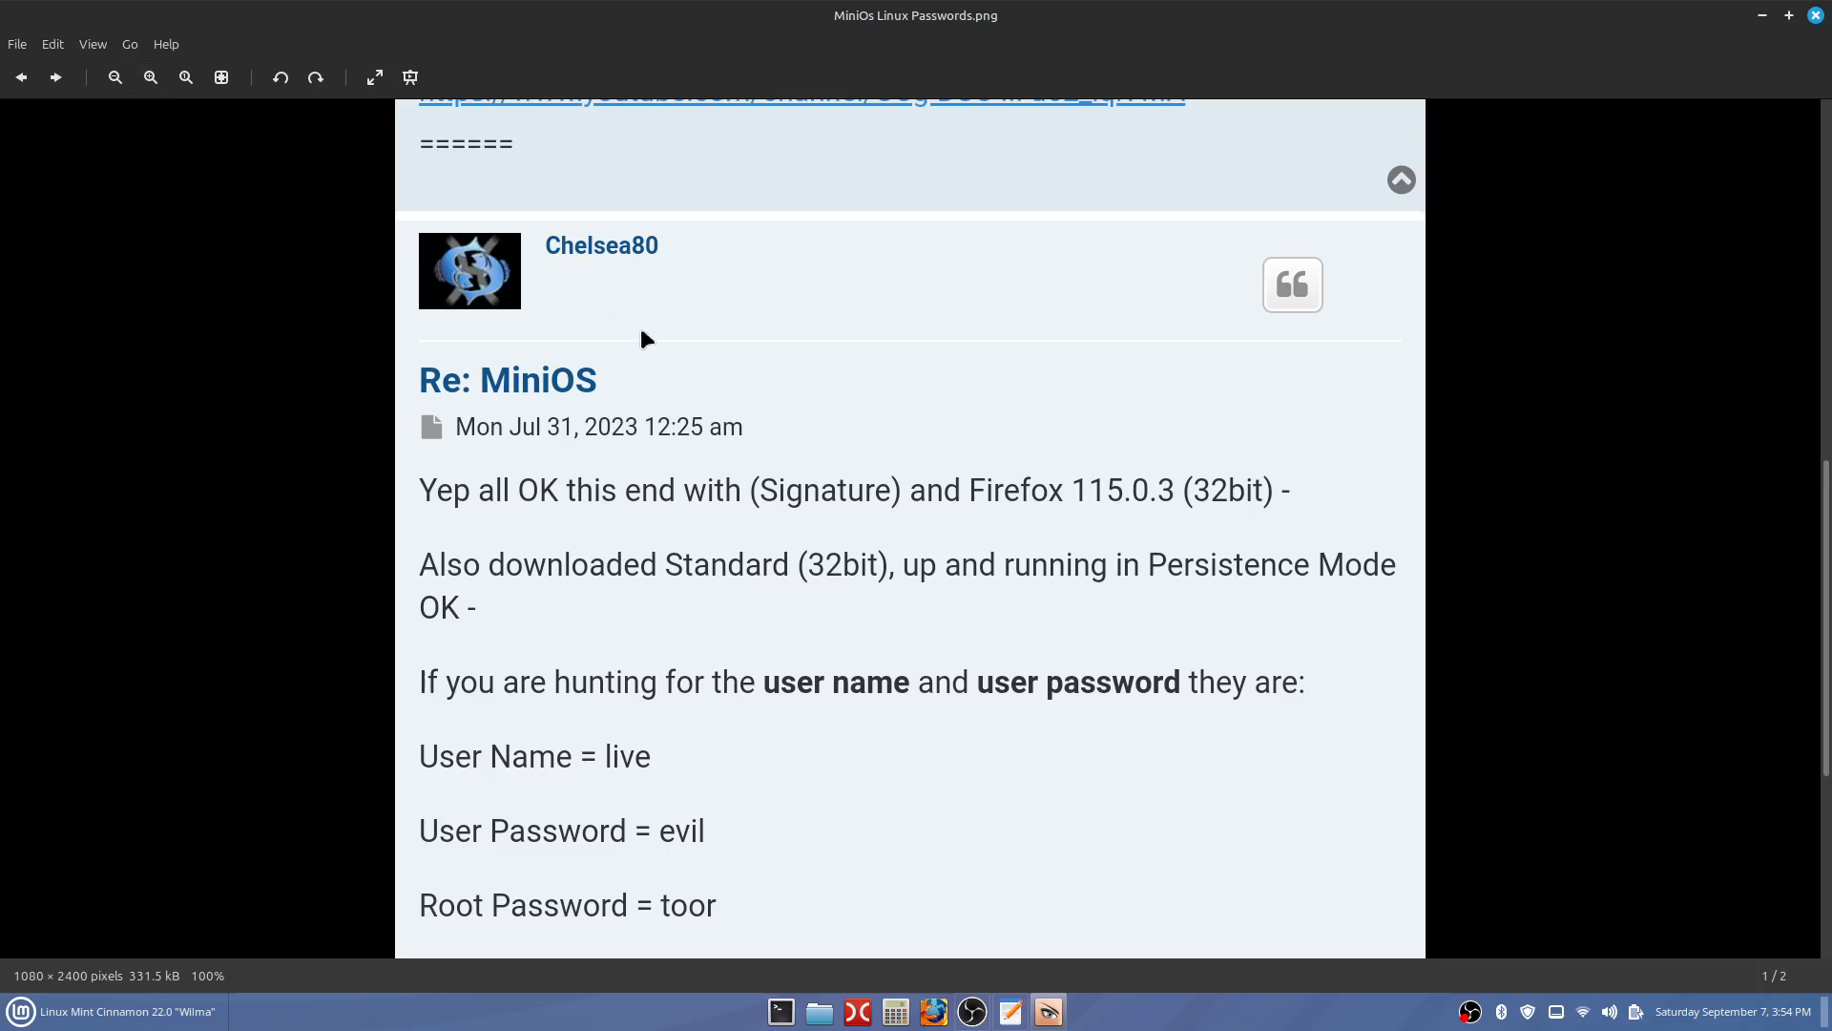
pyautogui.scroll(-1, 683, 347)
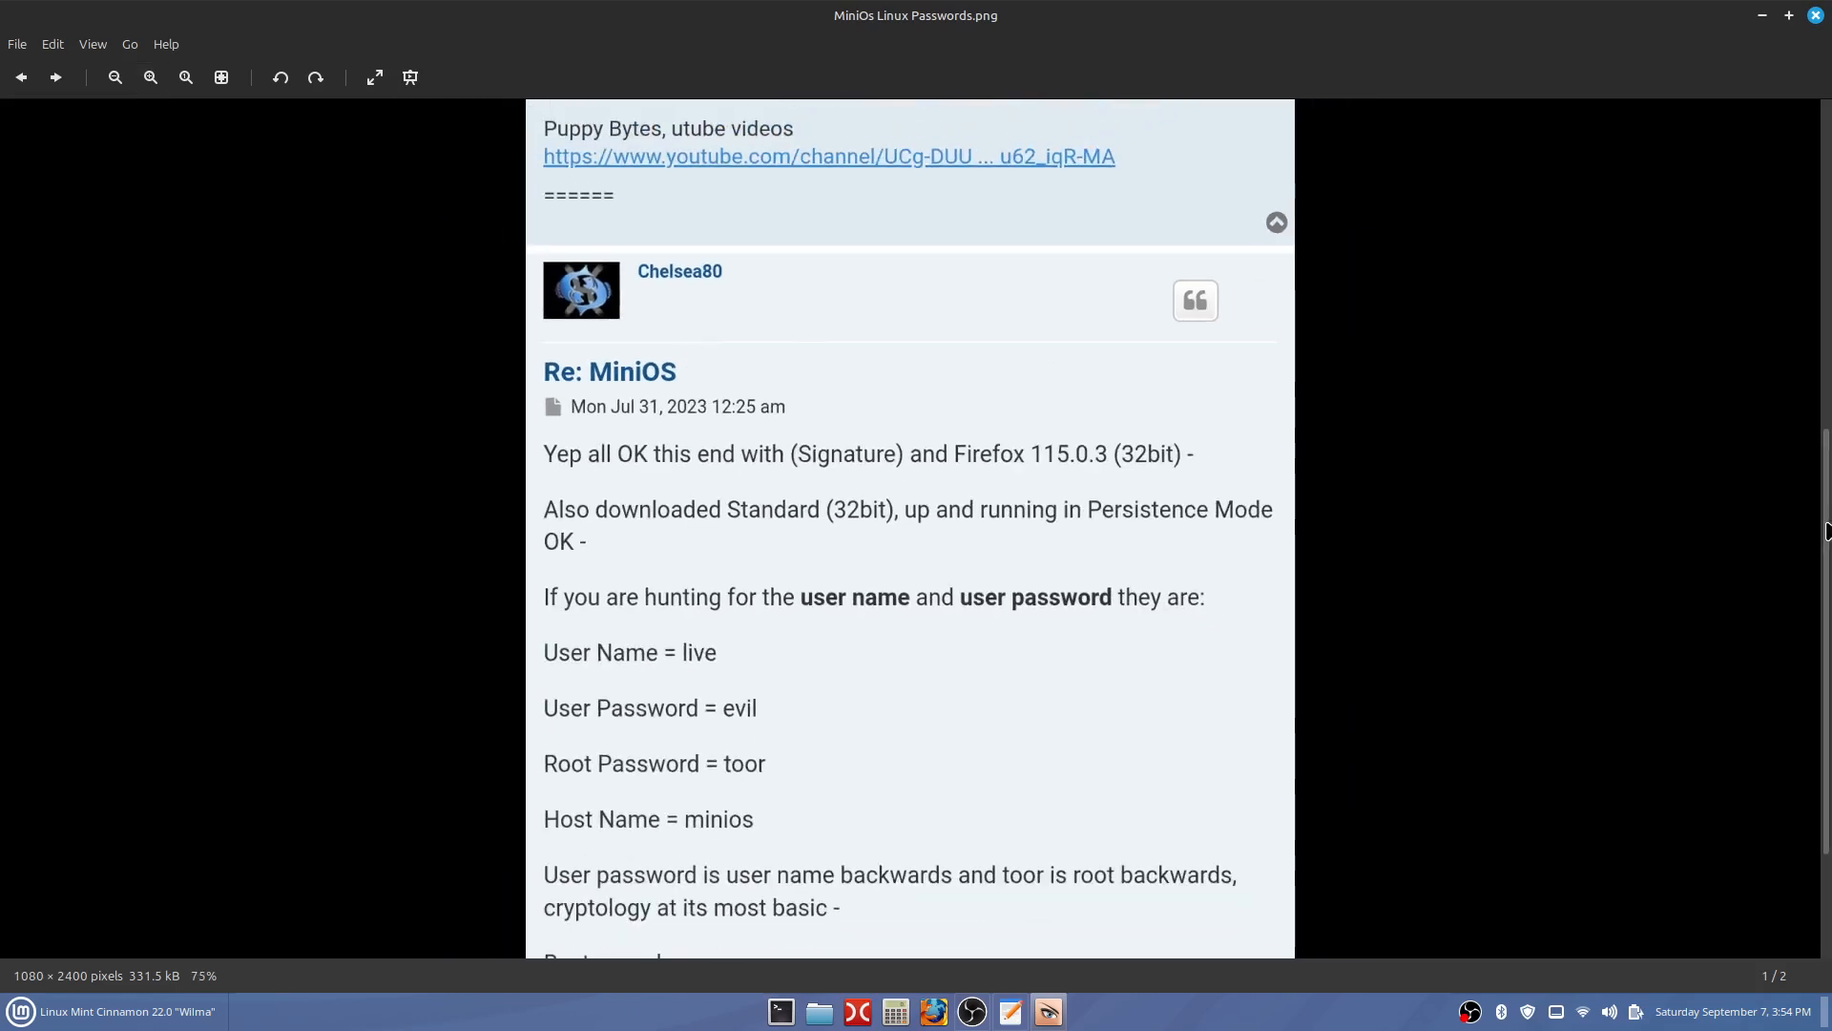
pyautogui.scroll(-2, 1827, 641)
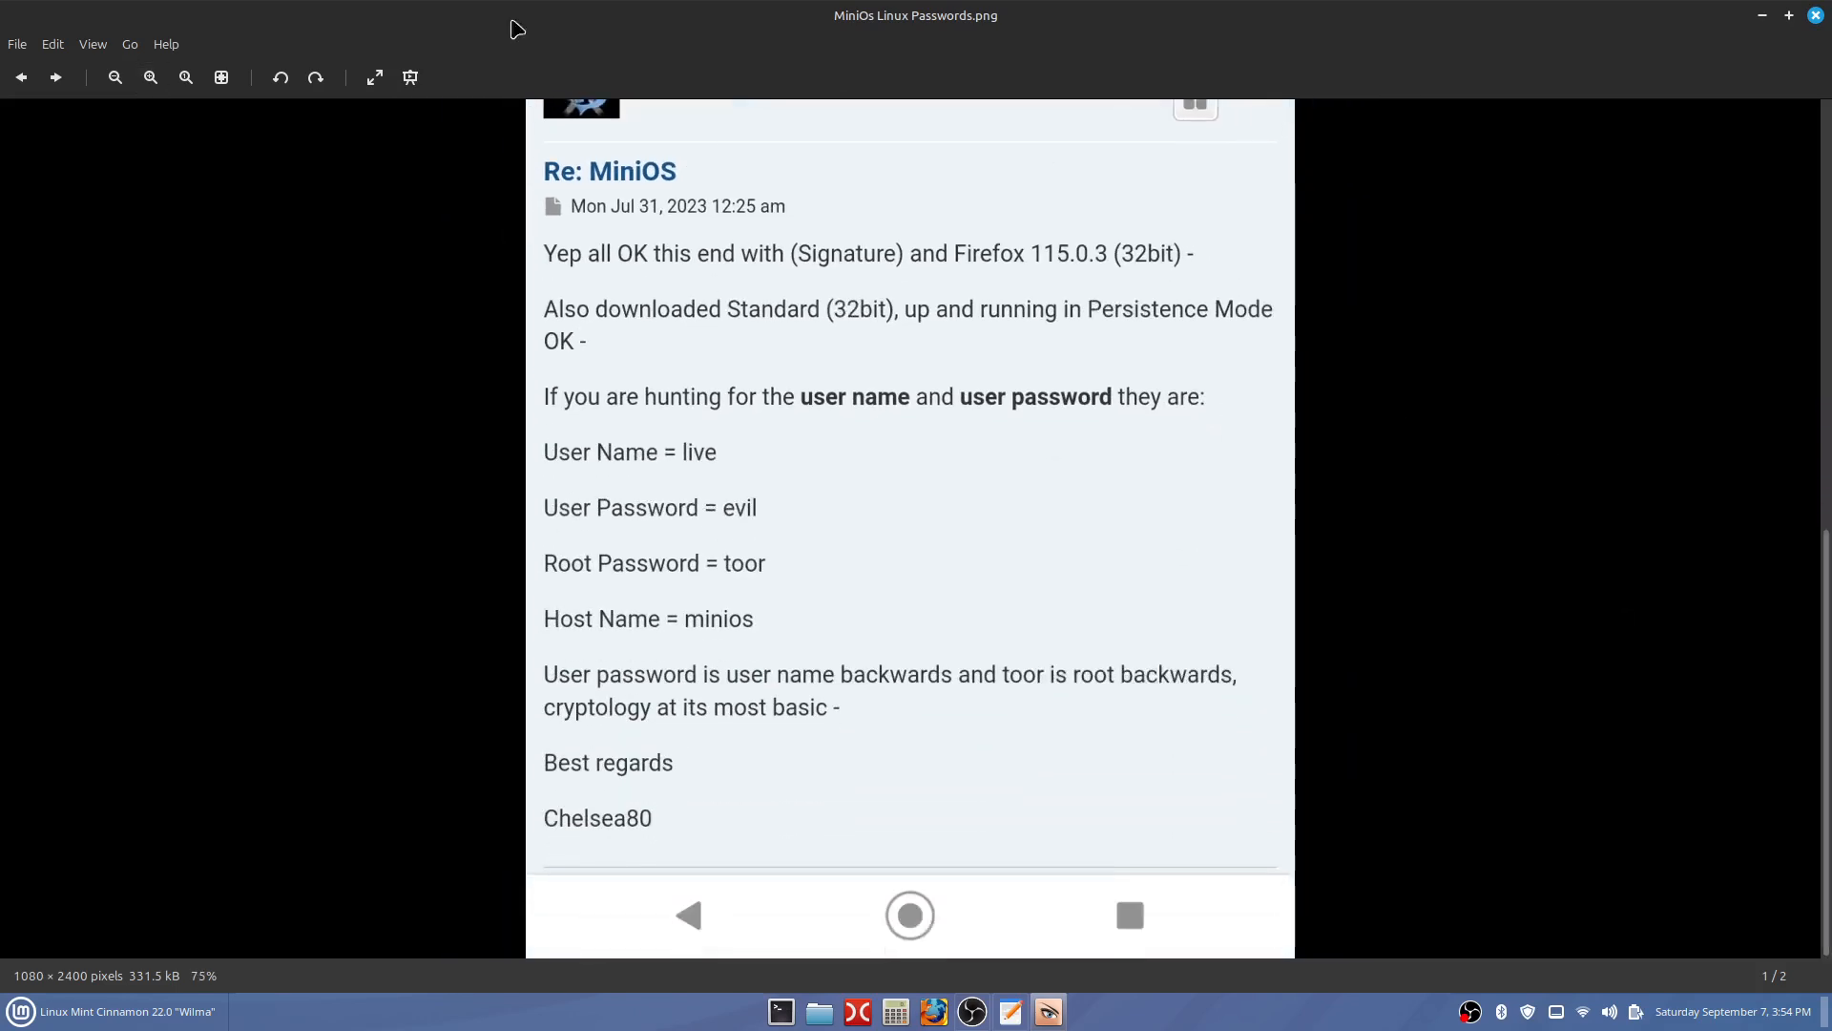
pyautogui.click(151, 77)
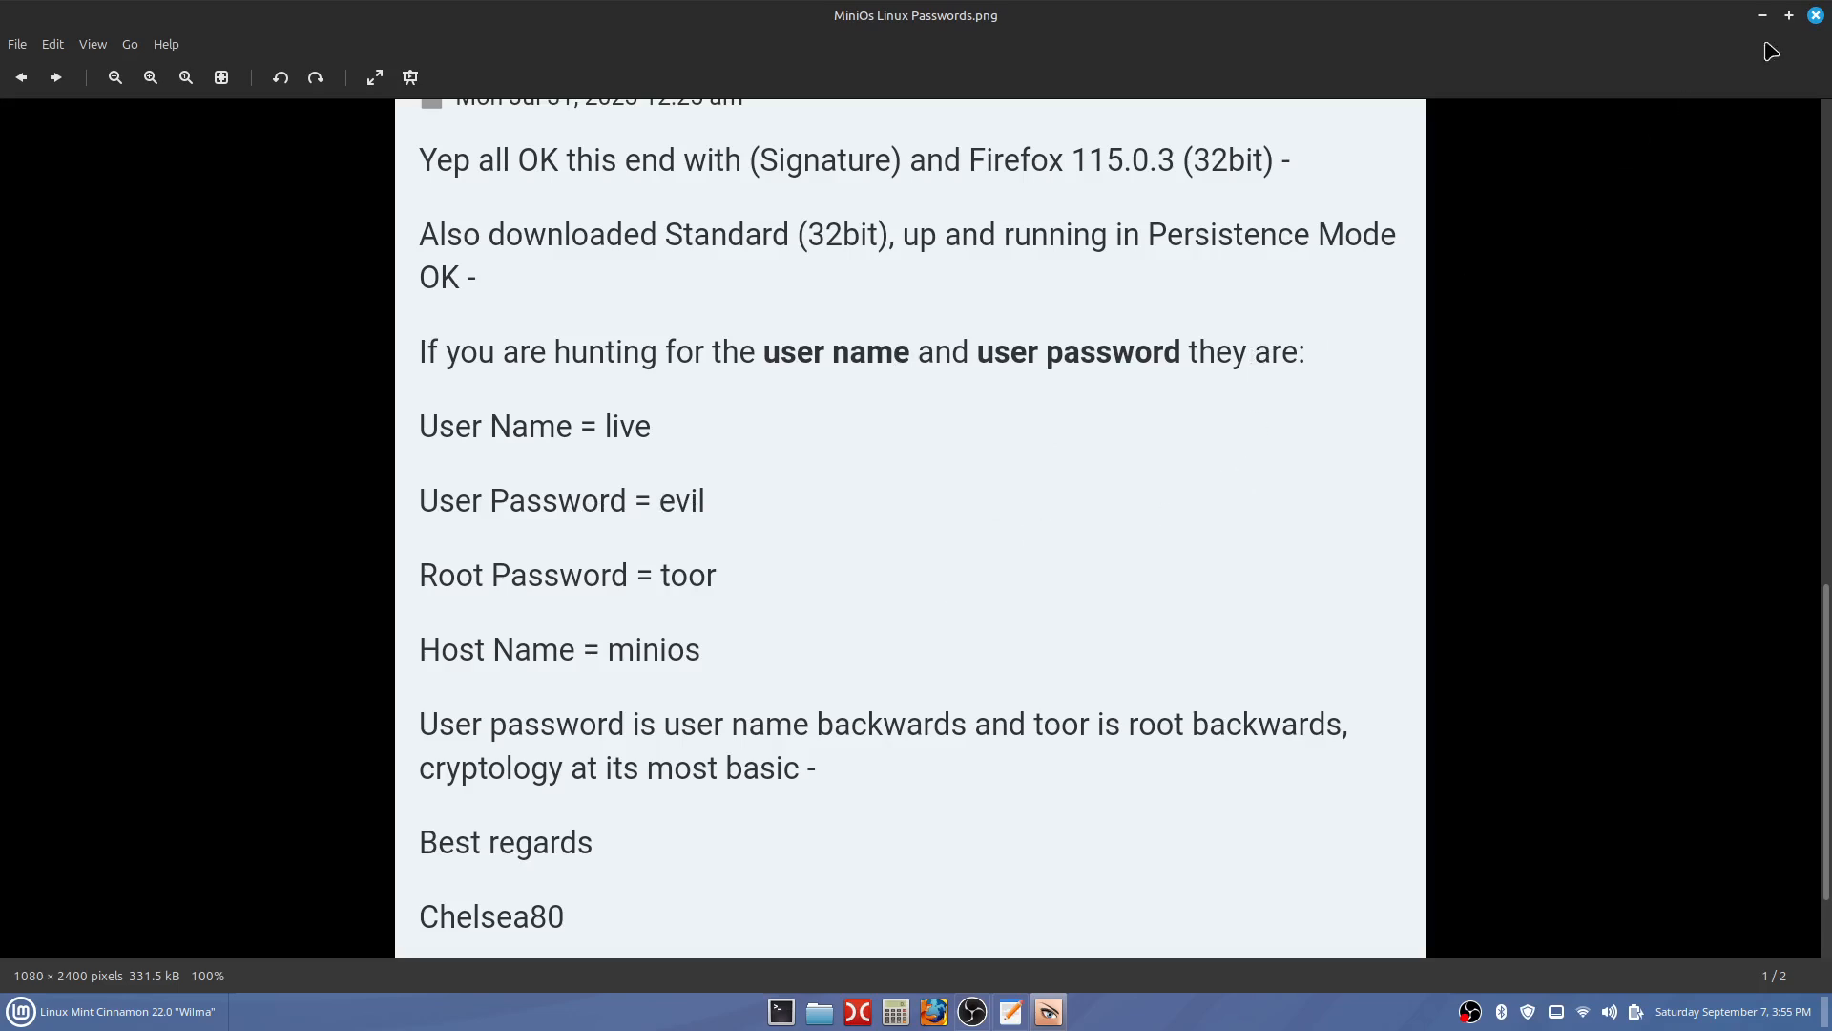
pyautogui.click(1816, 17)
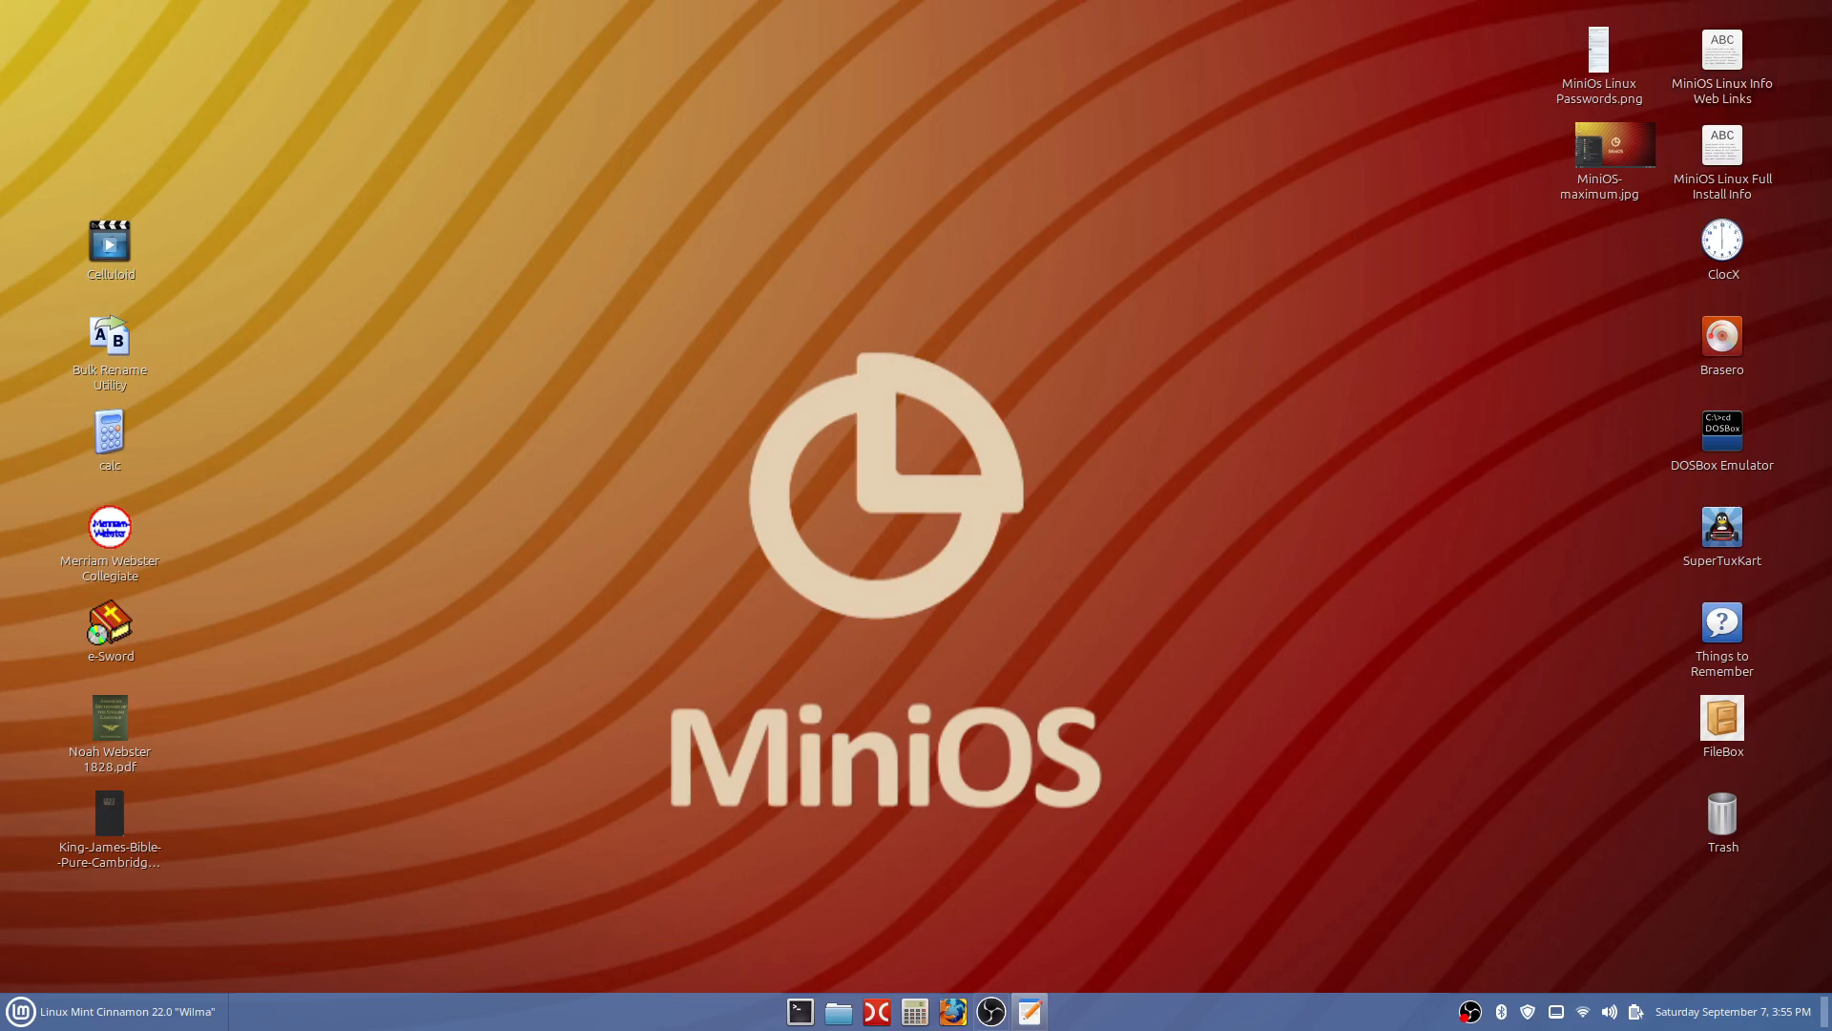
# - Bring the MiniOS Linux Info Web Links document into view, read its links, and move the window back to the adjacent display
pyautogui.moveTo(1718, 156); pyautogui.dragTo(1042, 234)
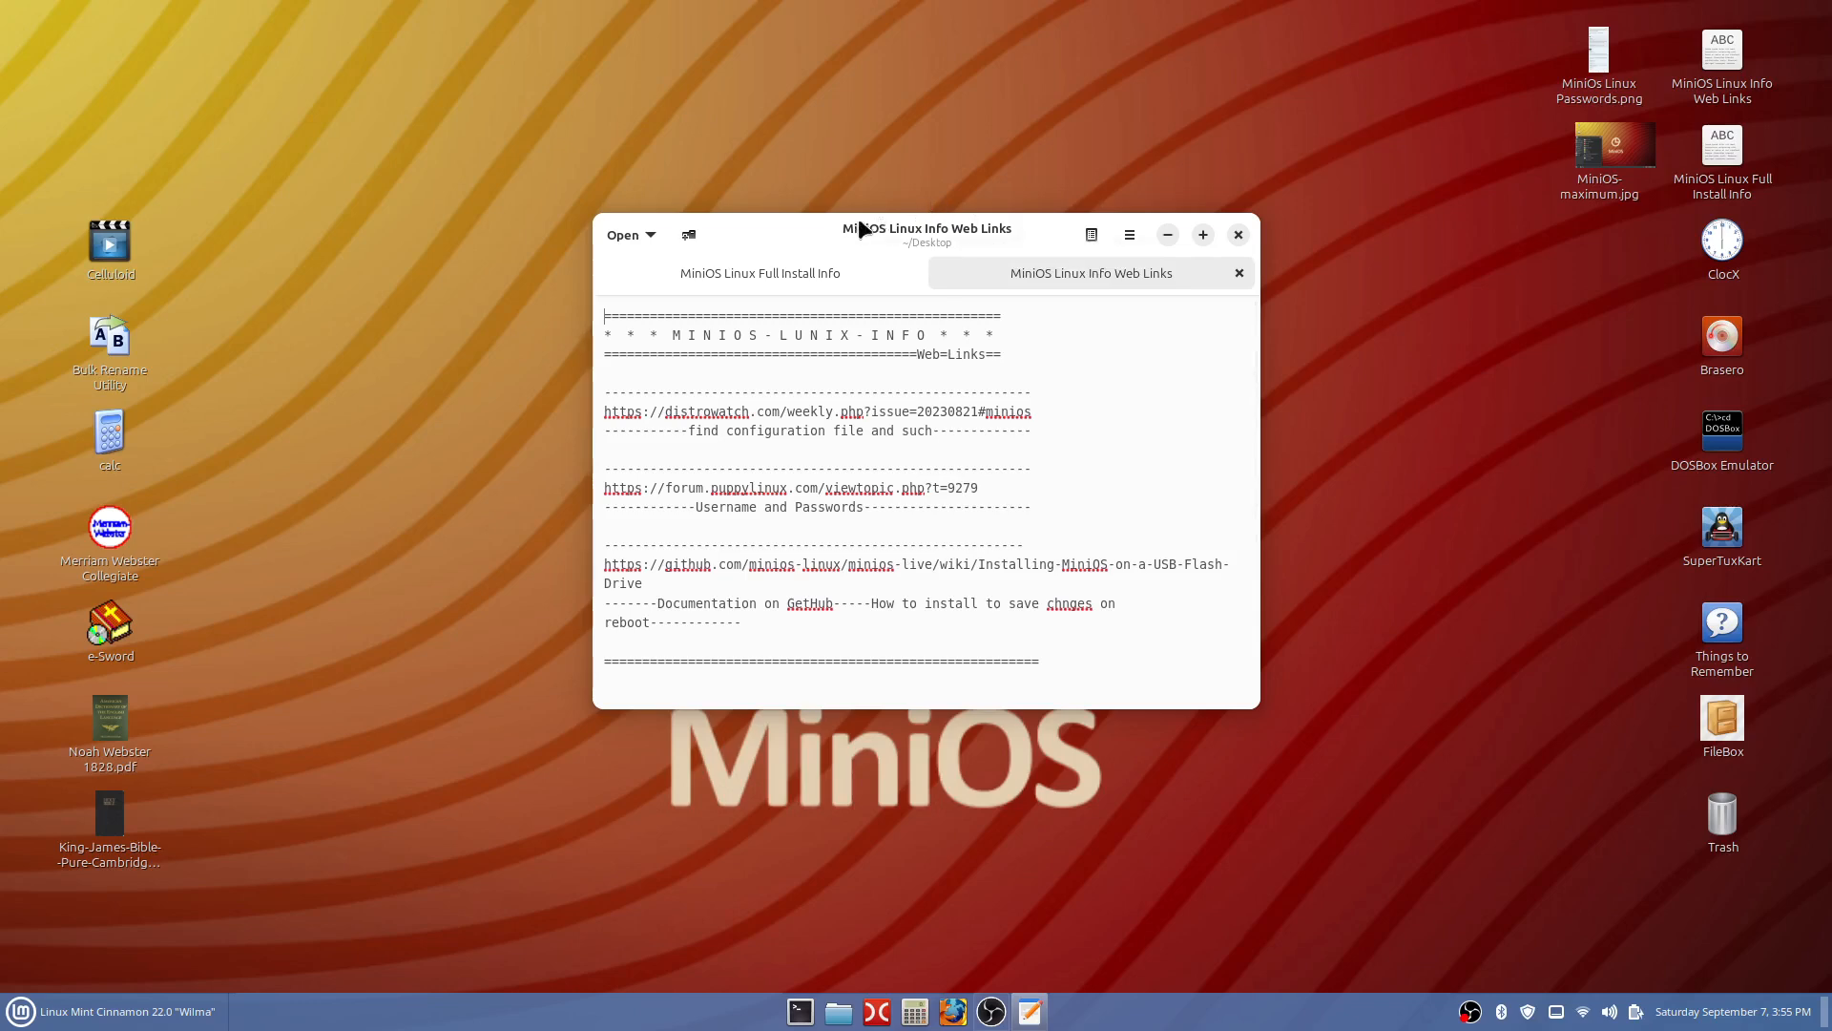
pyautogui.moveTo(827, 229); pyautogui.dragTo(1827, 286)
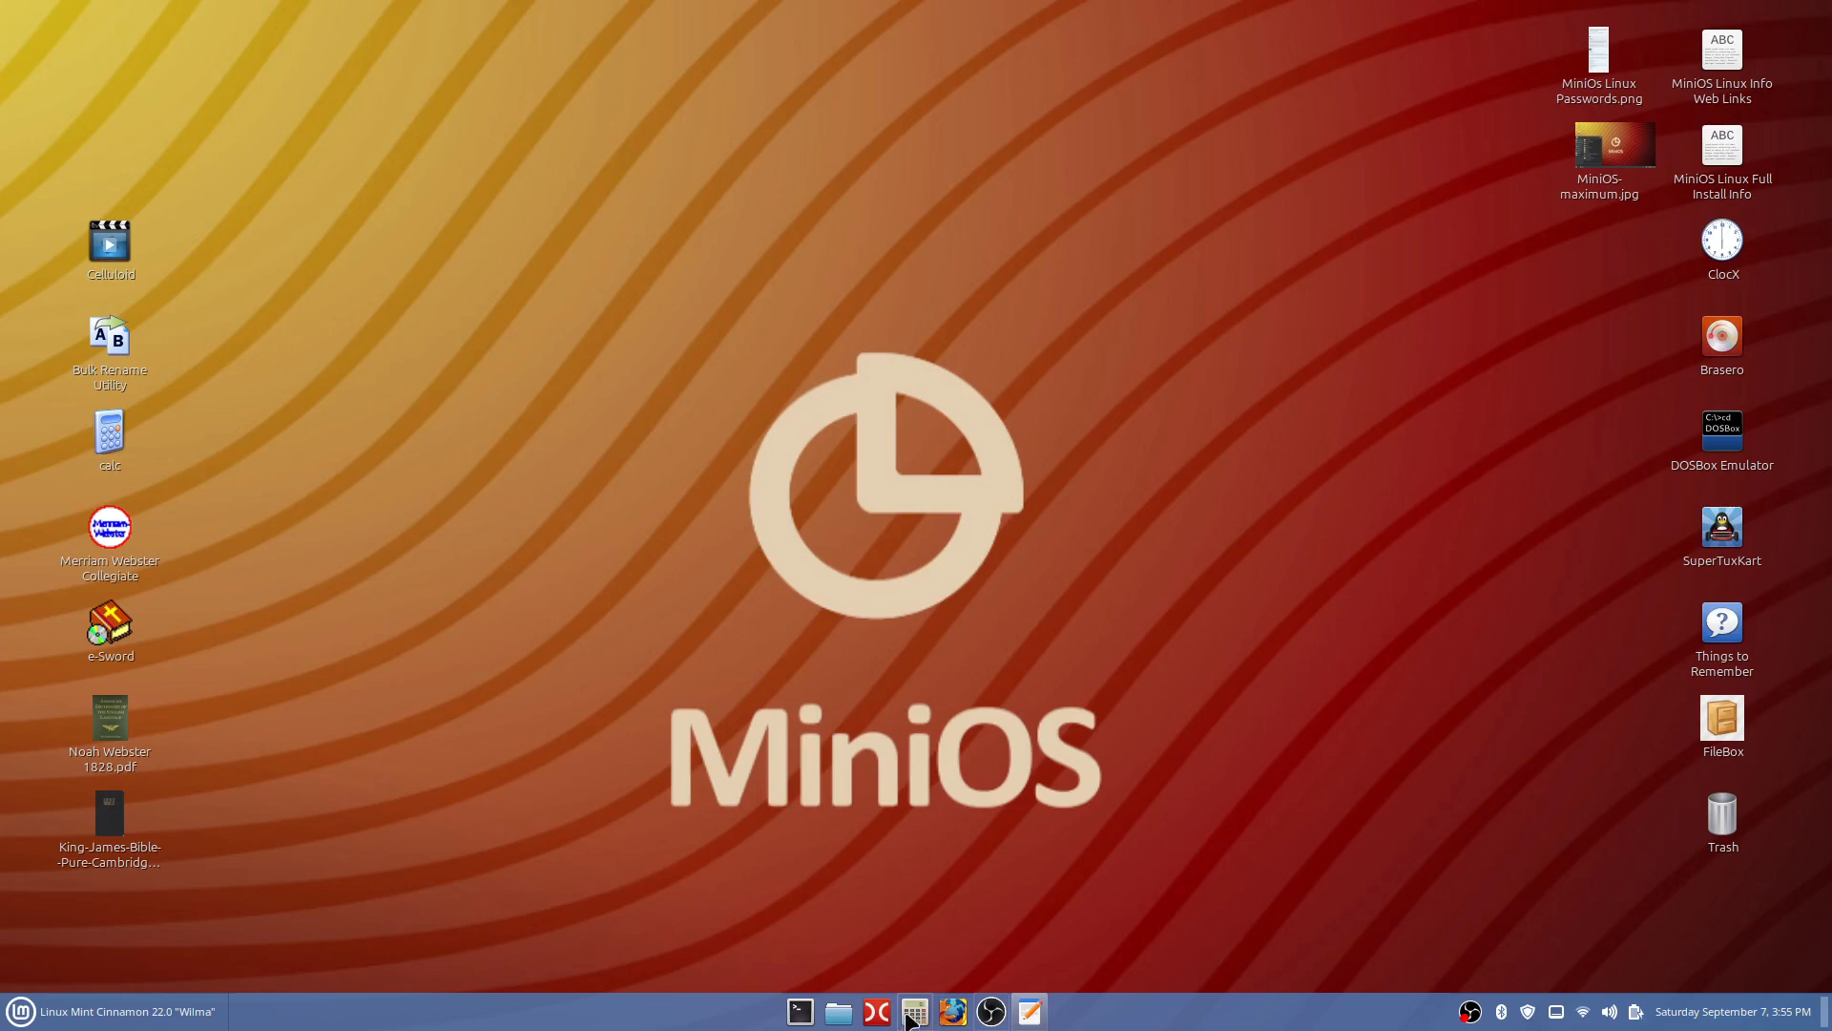
# - Check the contents of the MINIOS drive in the file manager, then close the window
pyautogui.click(833, 1017)
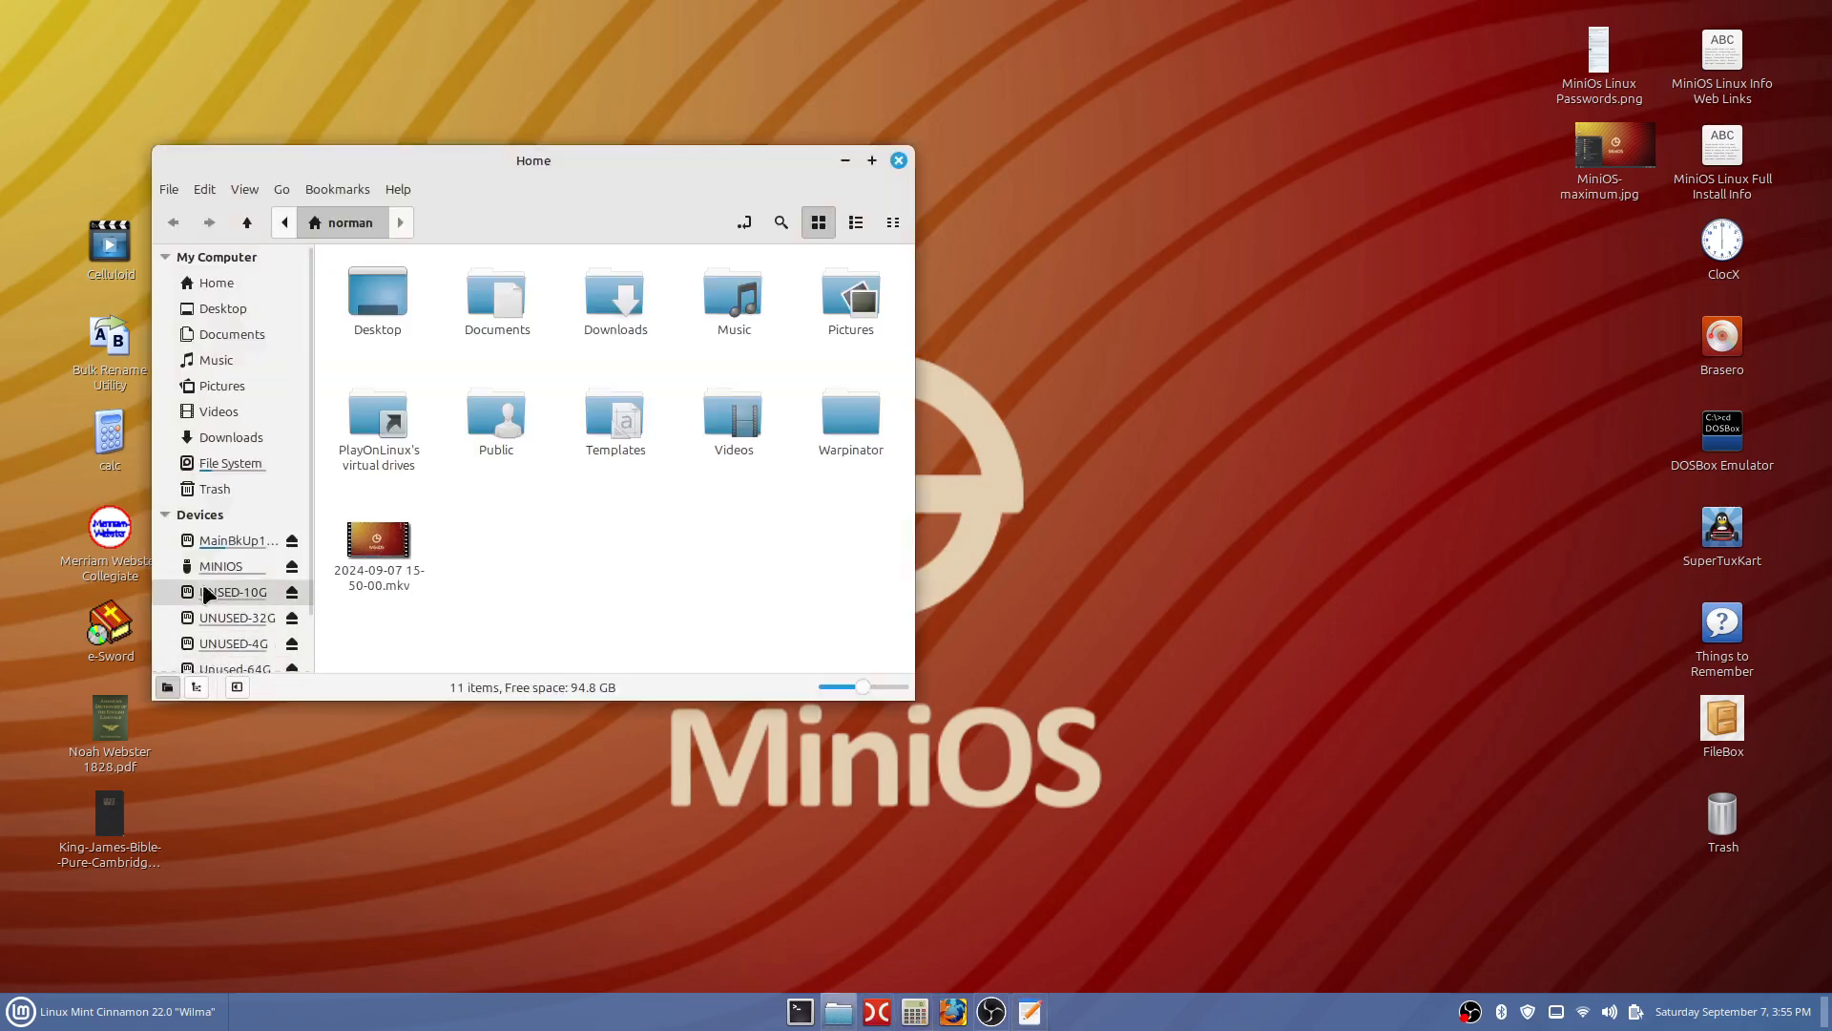
pyautogui.scroll(-2, 256, 575)
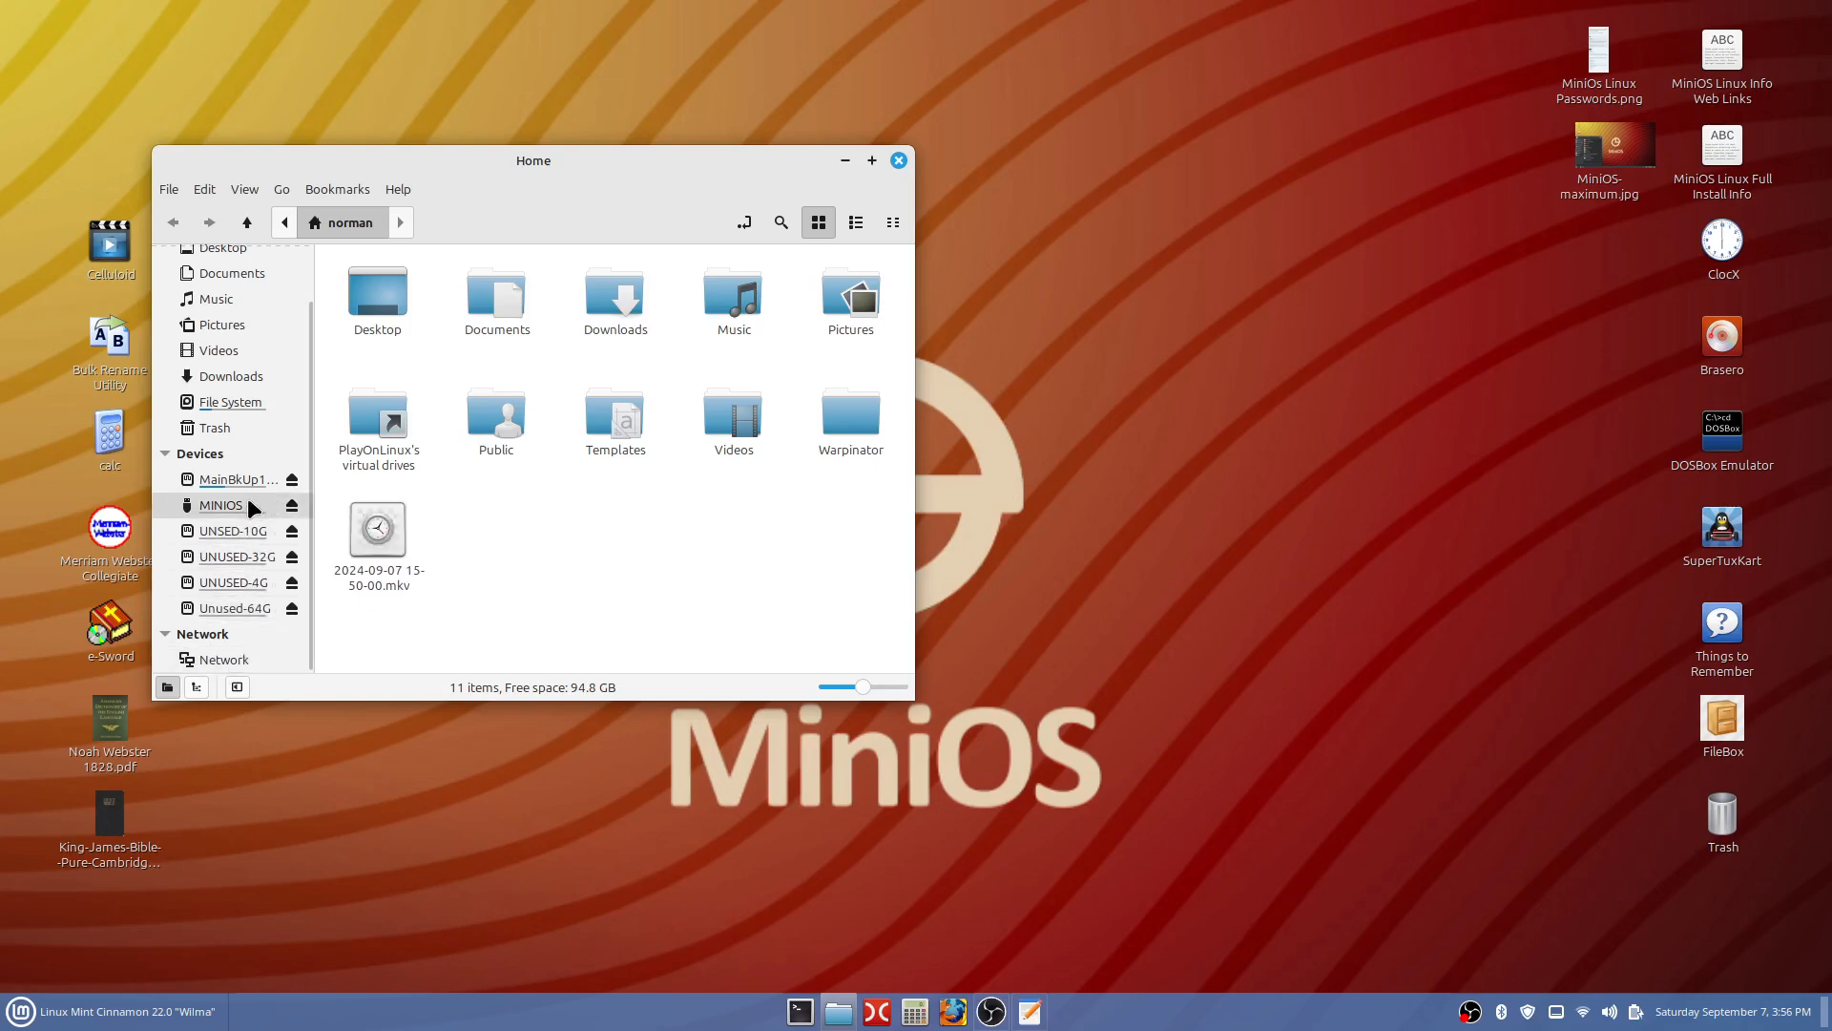
pyautogui.click(250, 503)
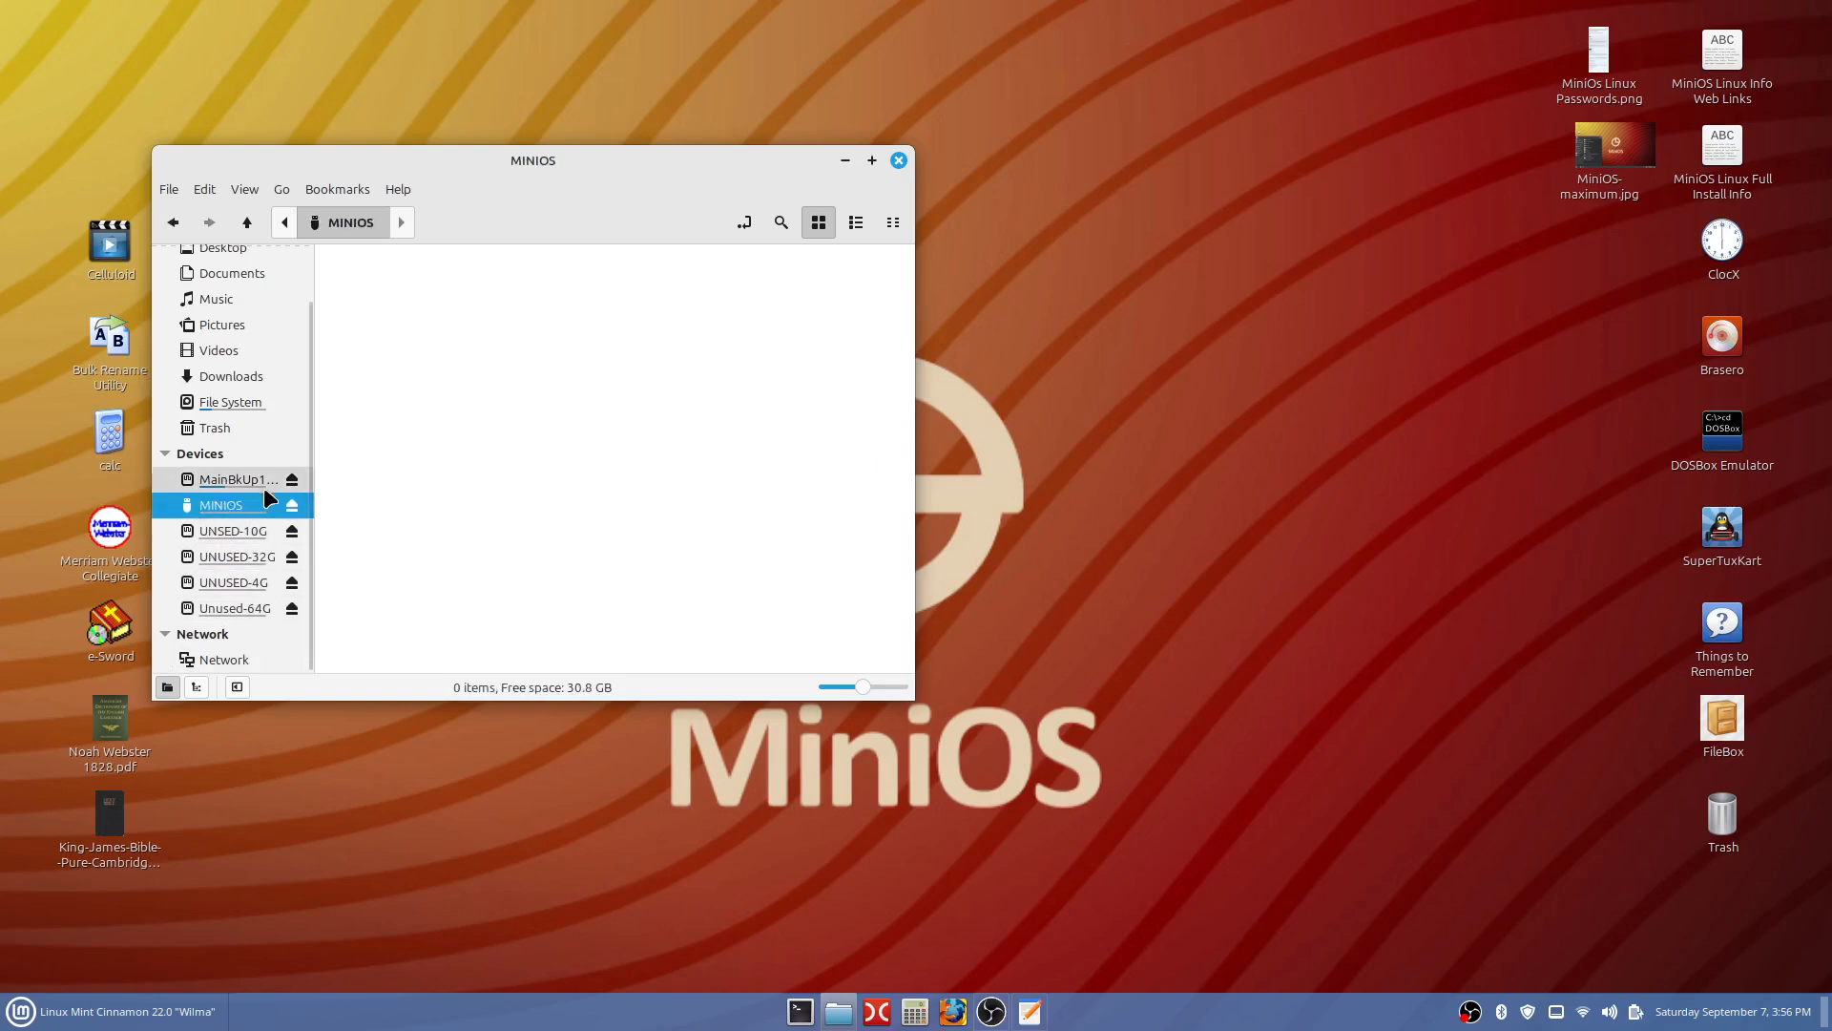
pyautogui.click(899, 160)
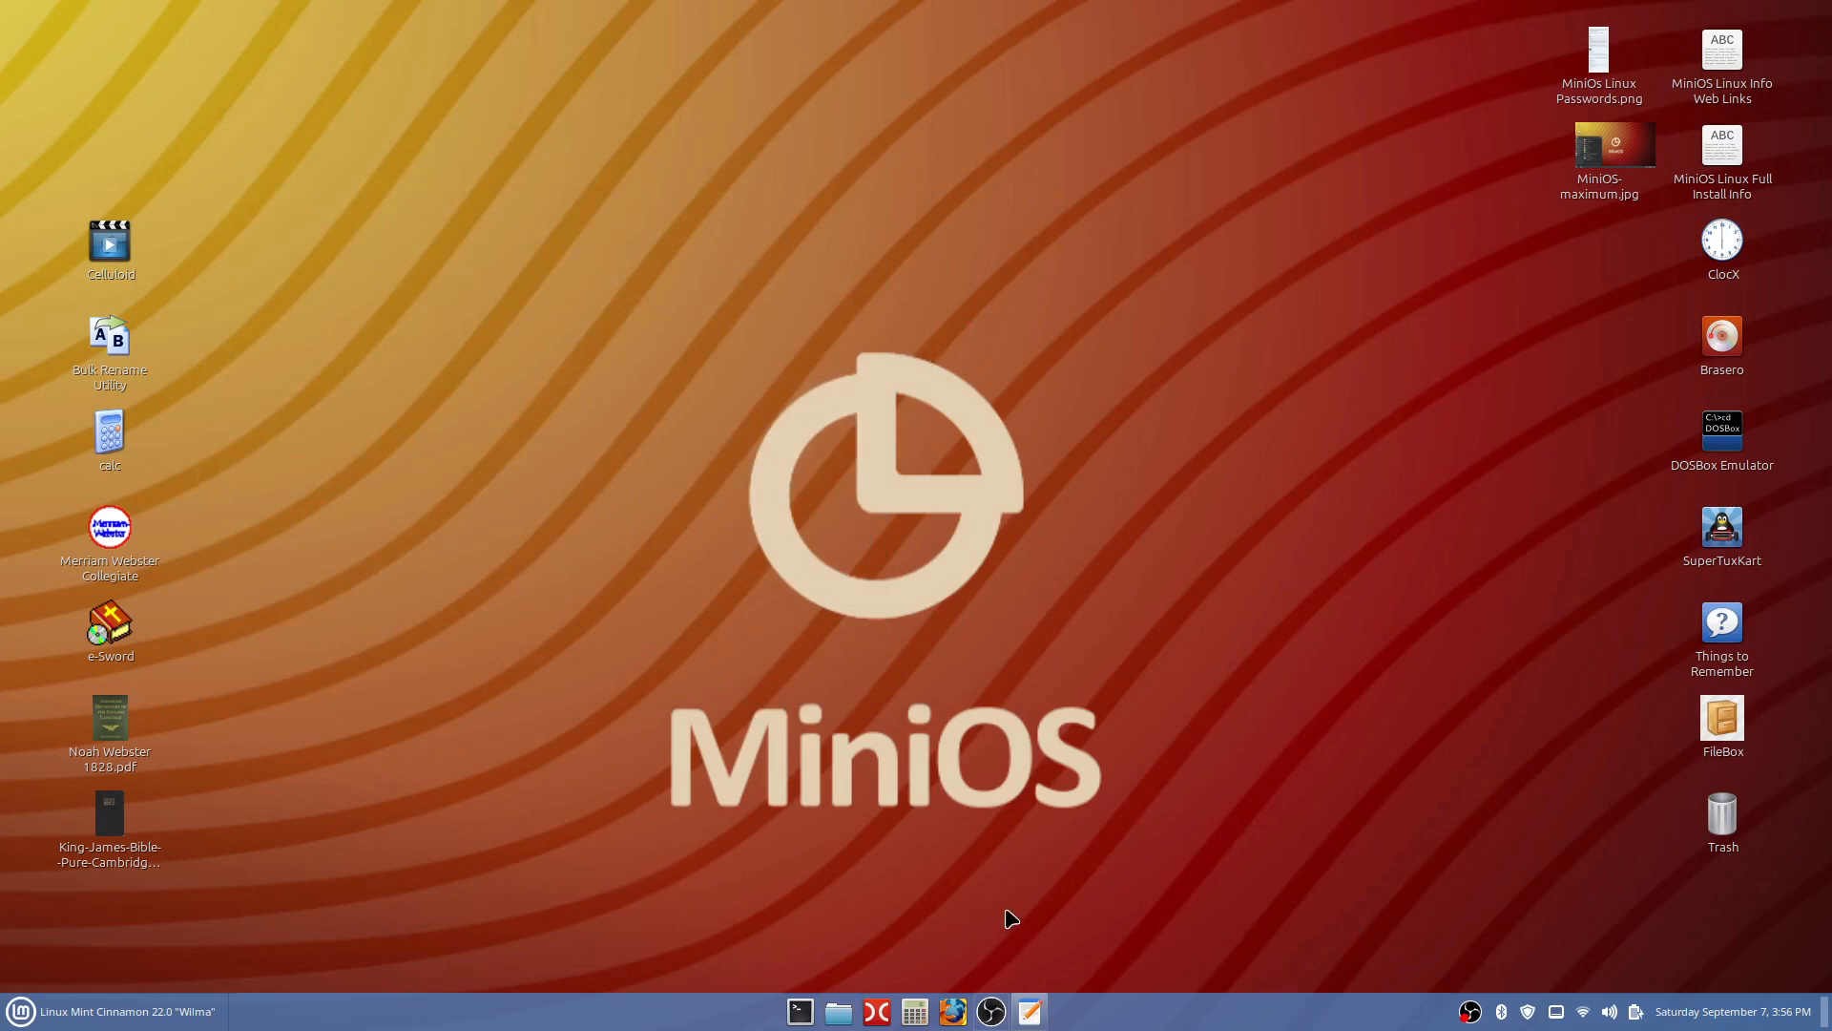
# - Search the web for "minios linux" in Firefox and open the official English MiniOS site
pyautogui.click(954, 1014)
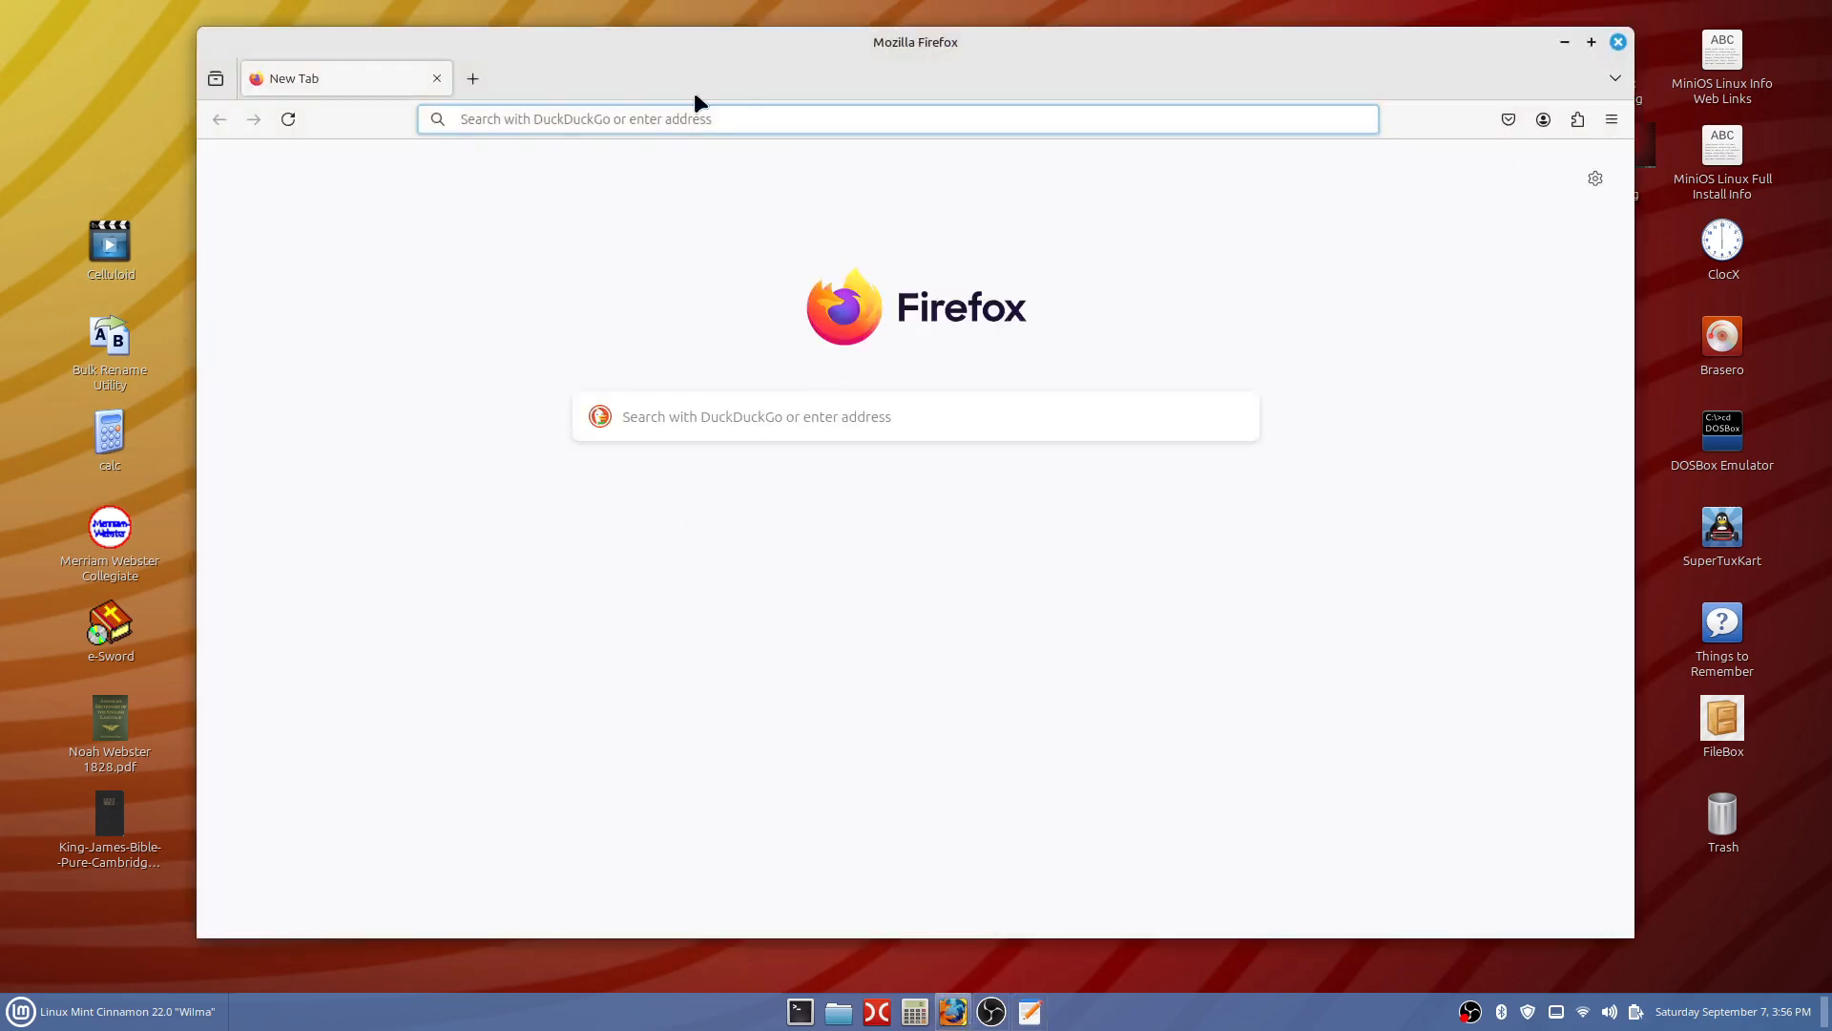
pyautogui.write('min')
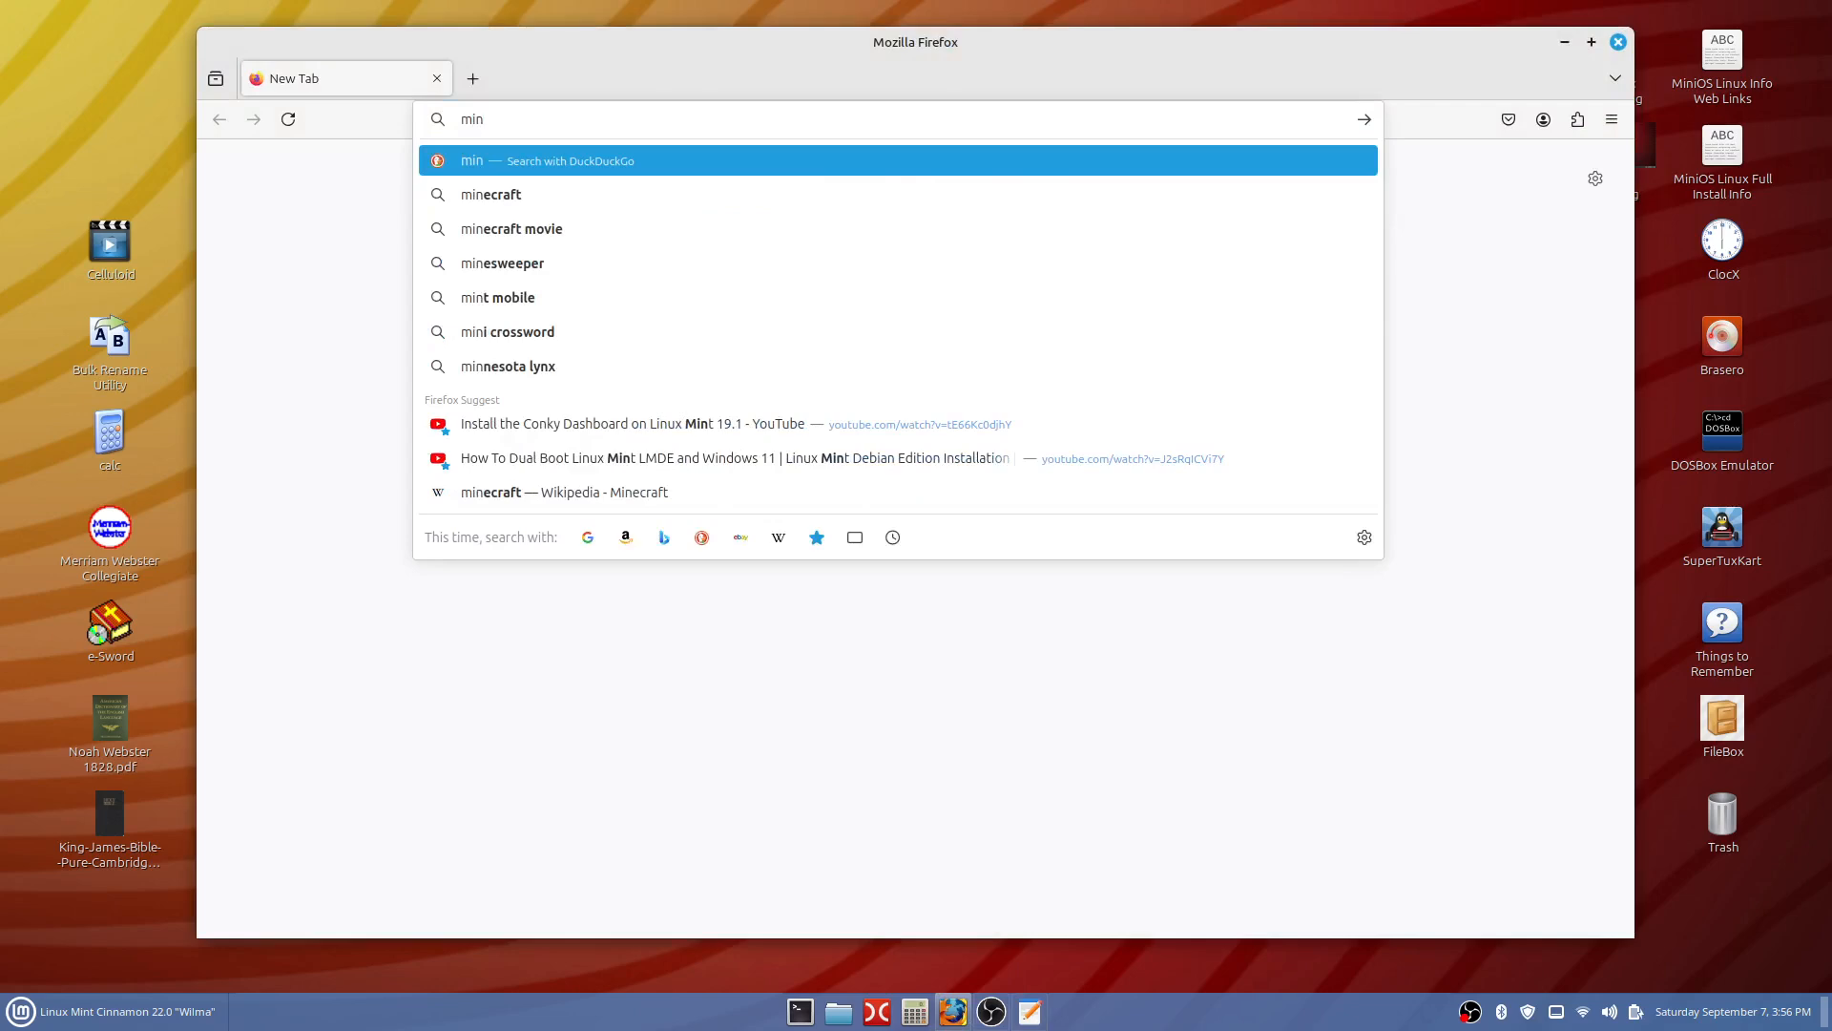
pyautogui.write('ios')
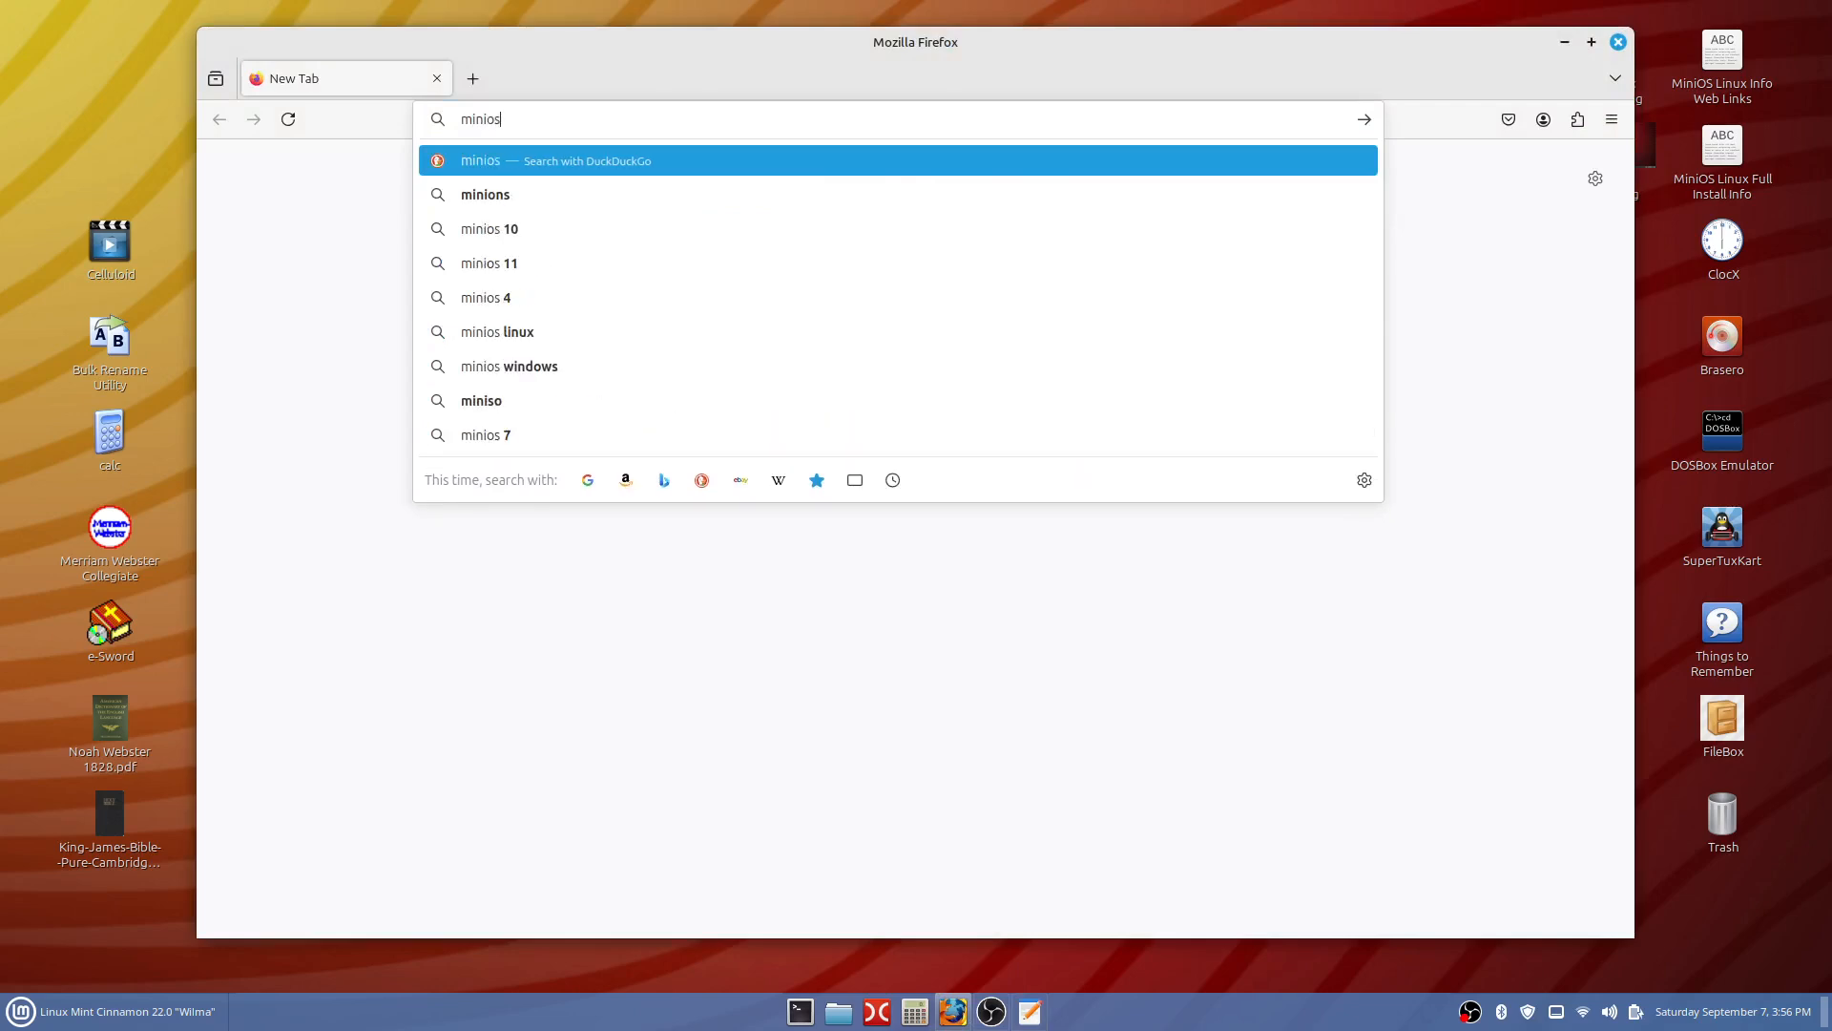
pyautogui.write(' linux')
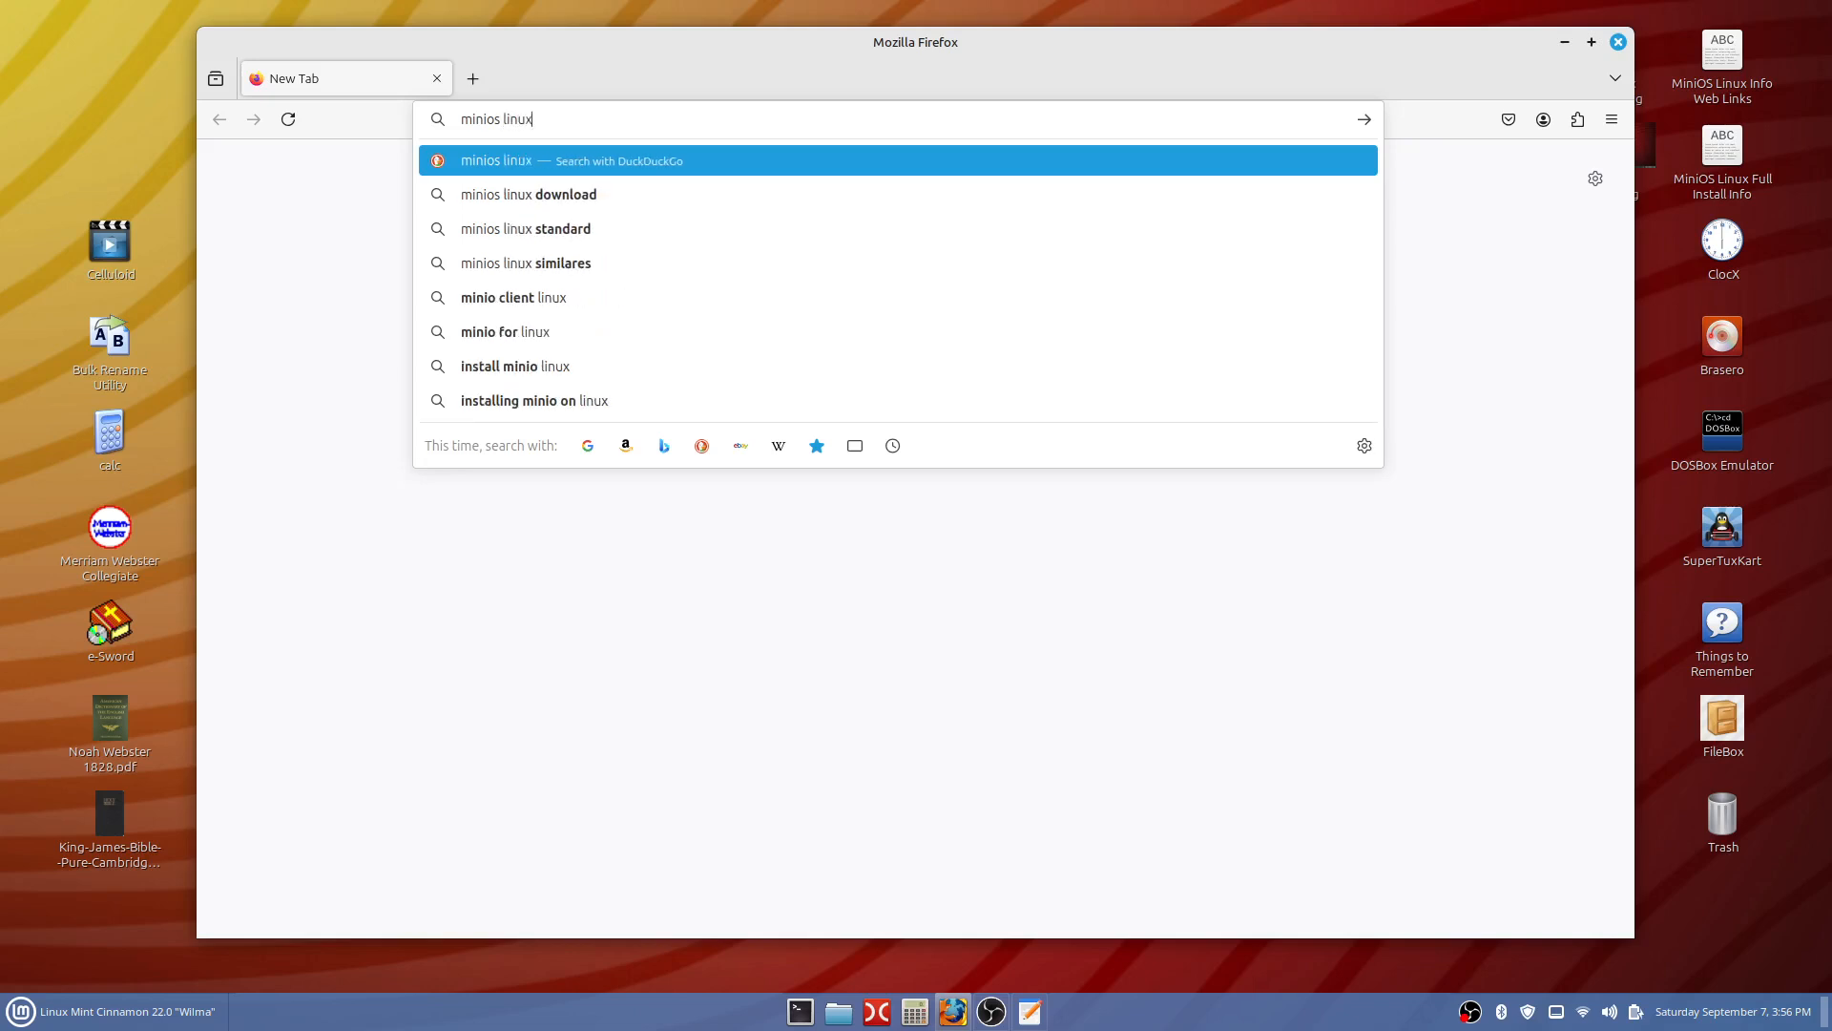
pyautogui.press('Return')
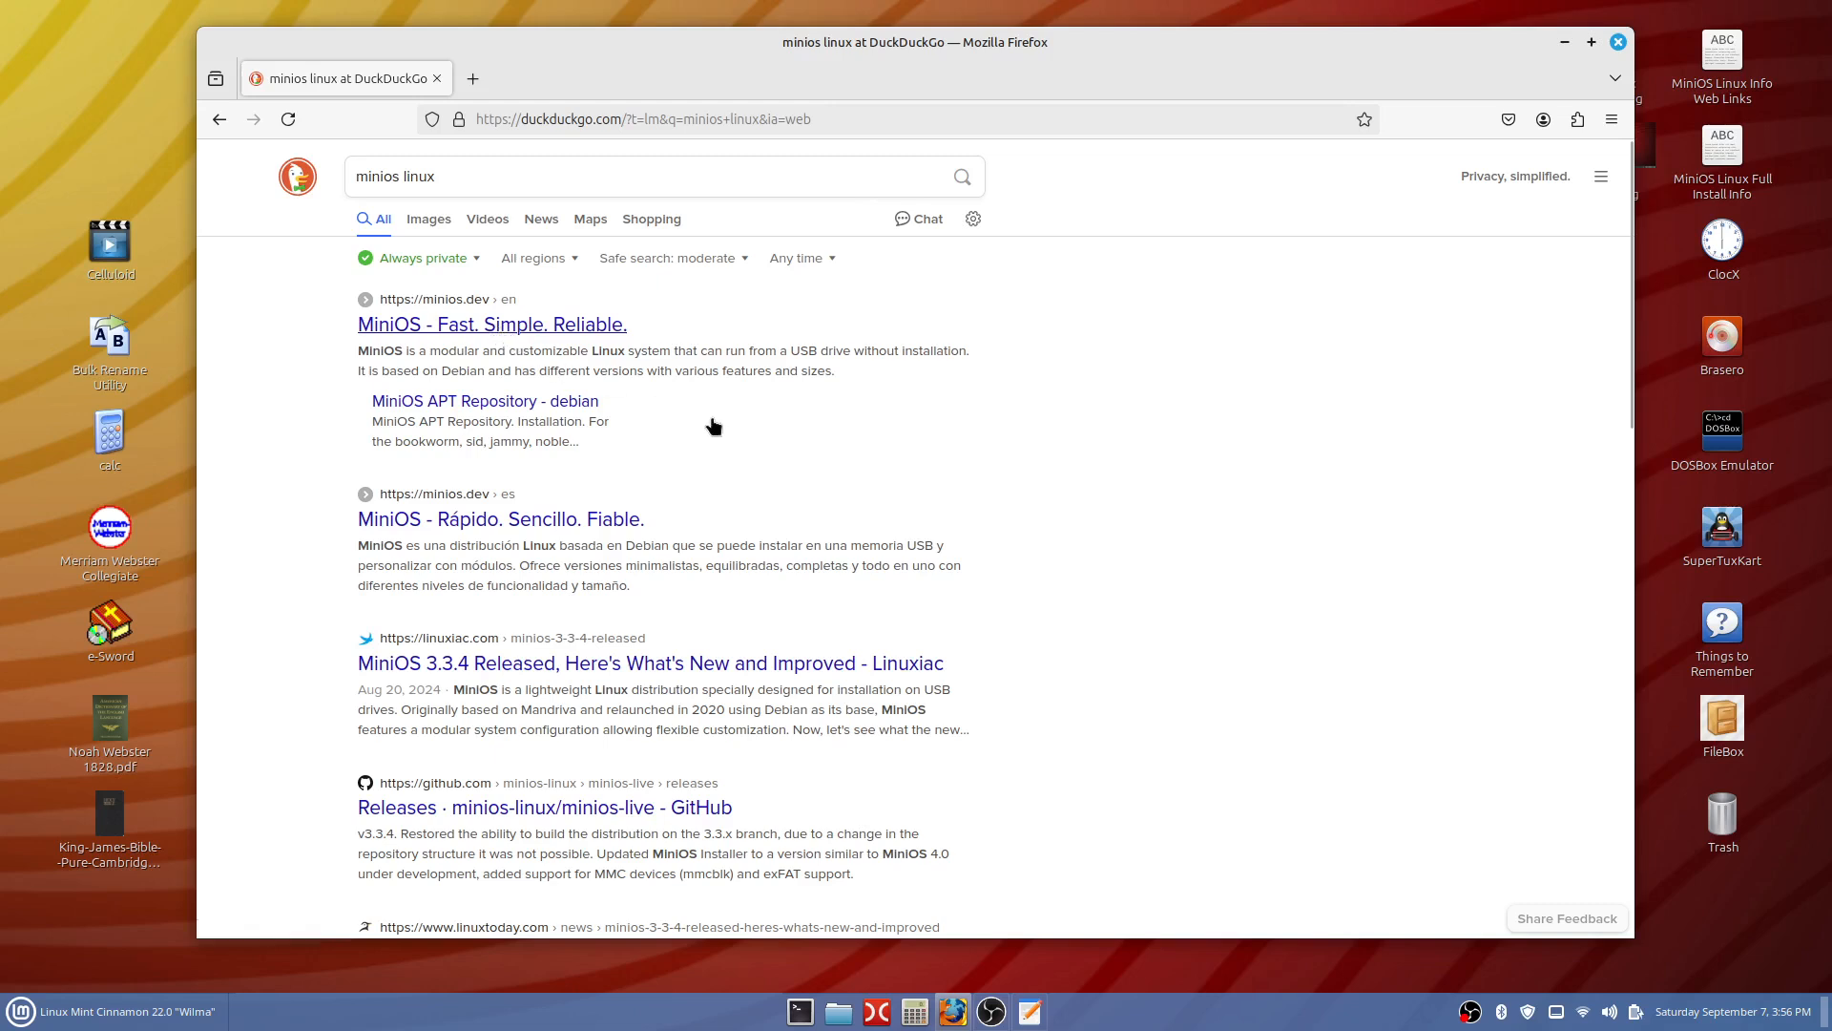
pyautogui.click(528, 326)
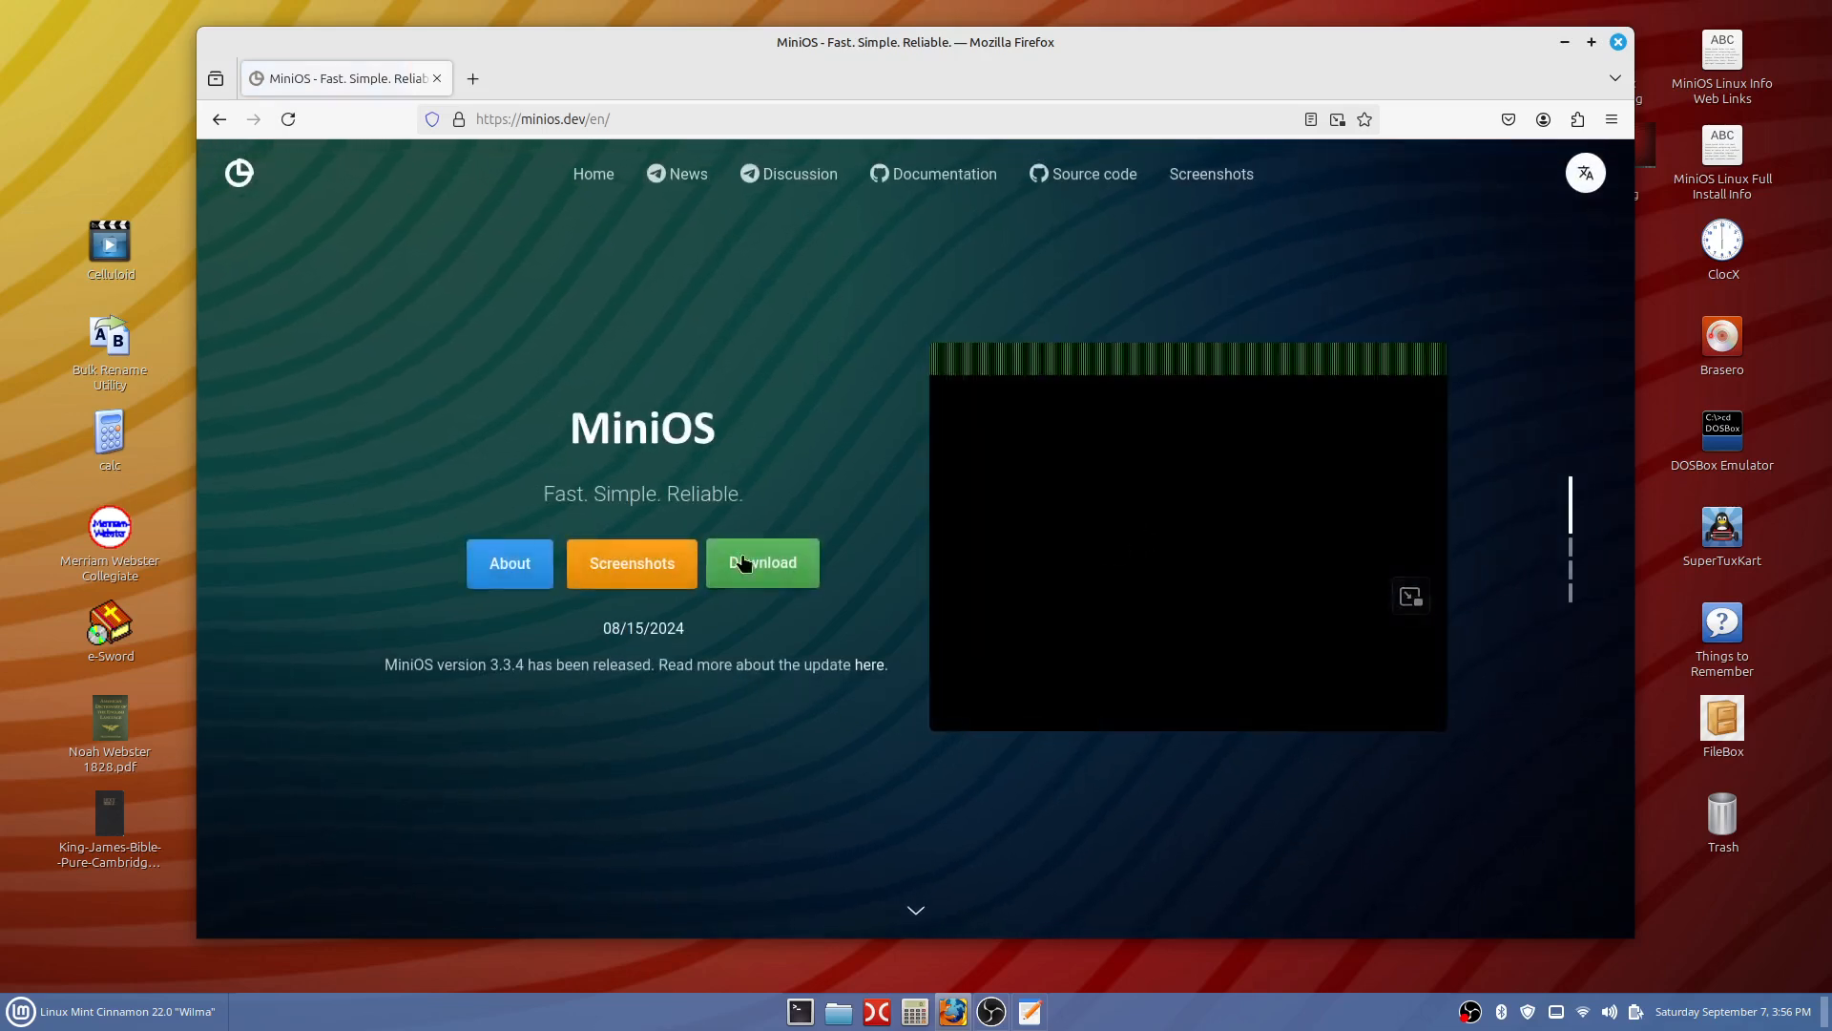
# - Download the 64-bit Maximum edition of MiniOS from the site's downloads section and close the browser once the ISO is complete
pyautogui.click(784, 565)
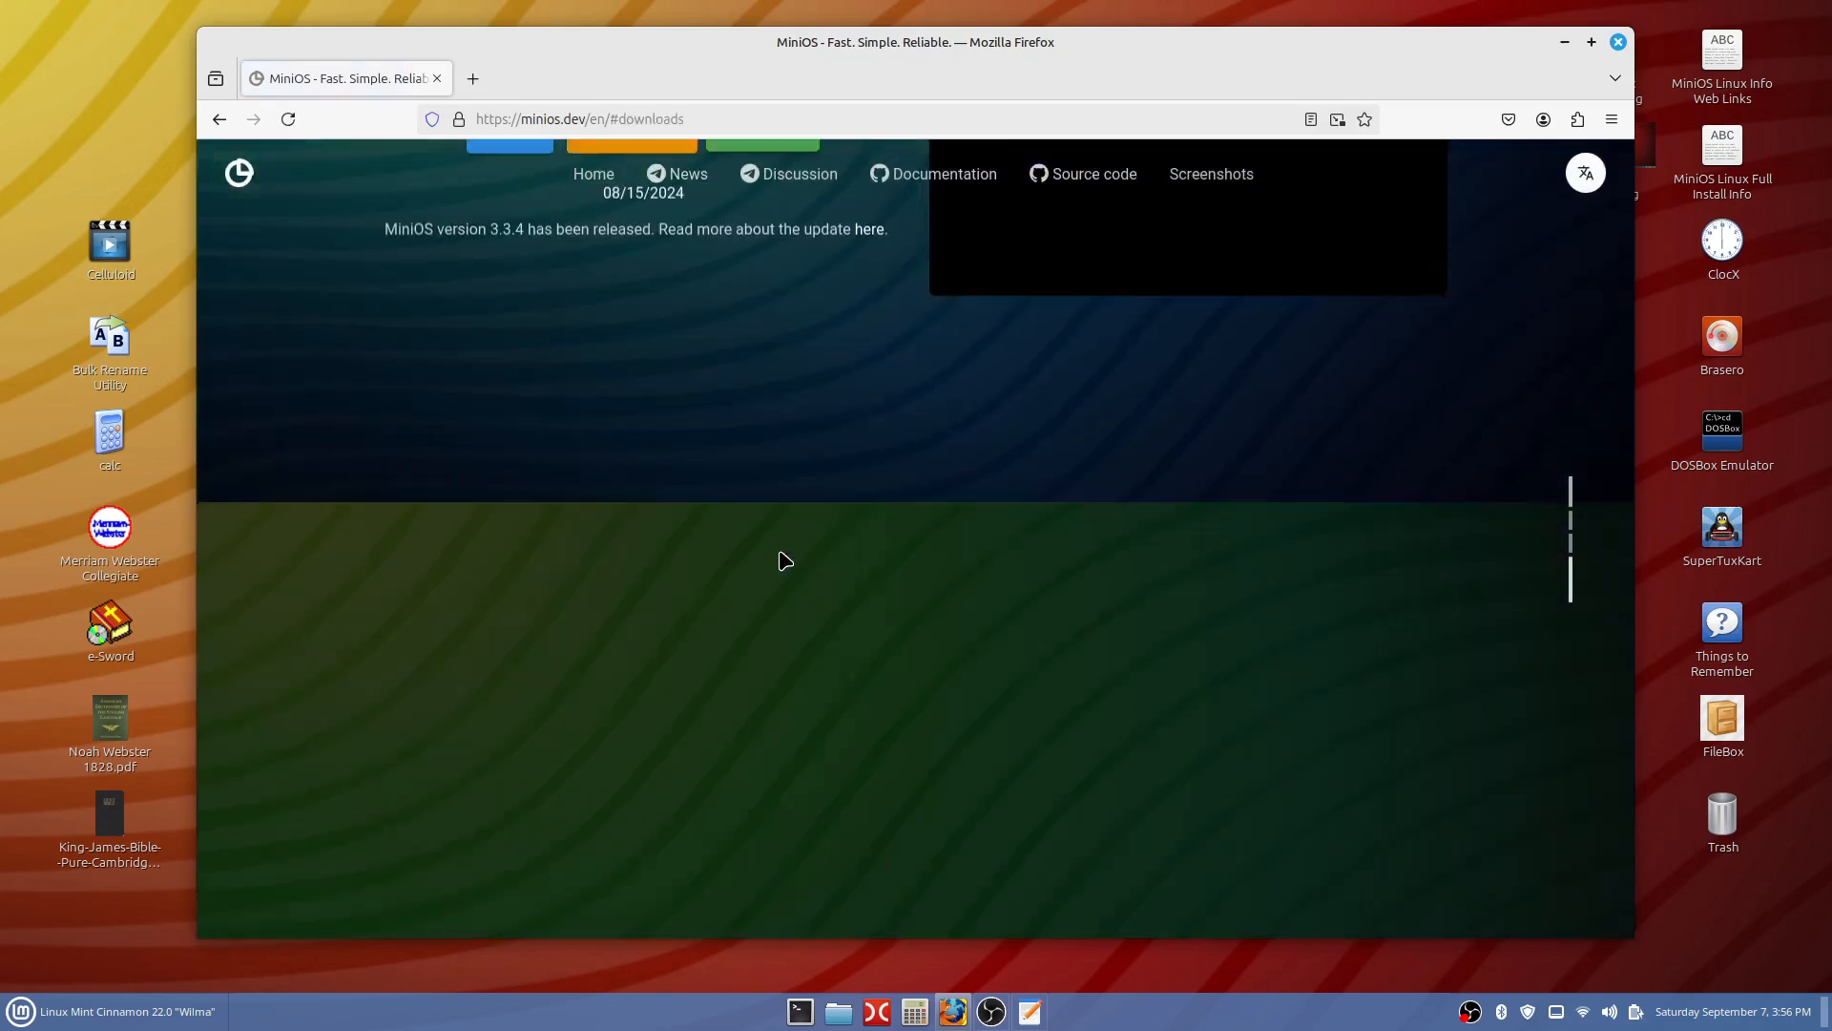
pyautogui.scroll(-6, 941, 703)
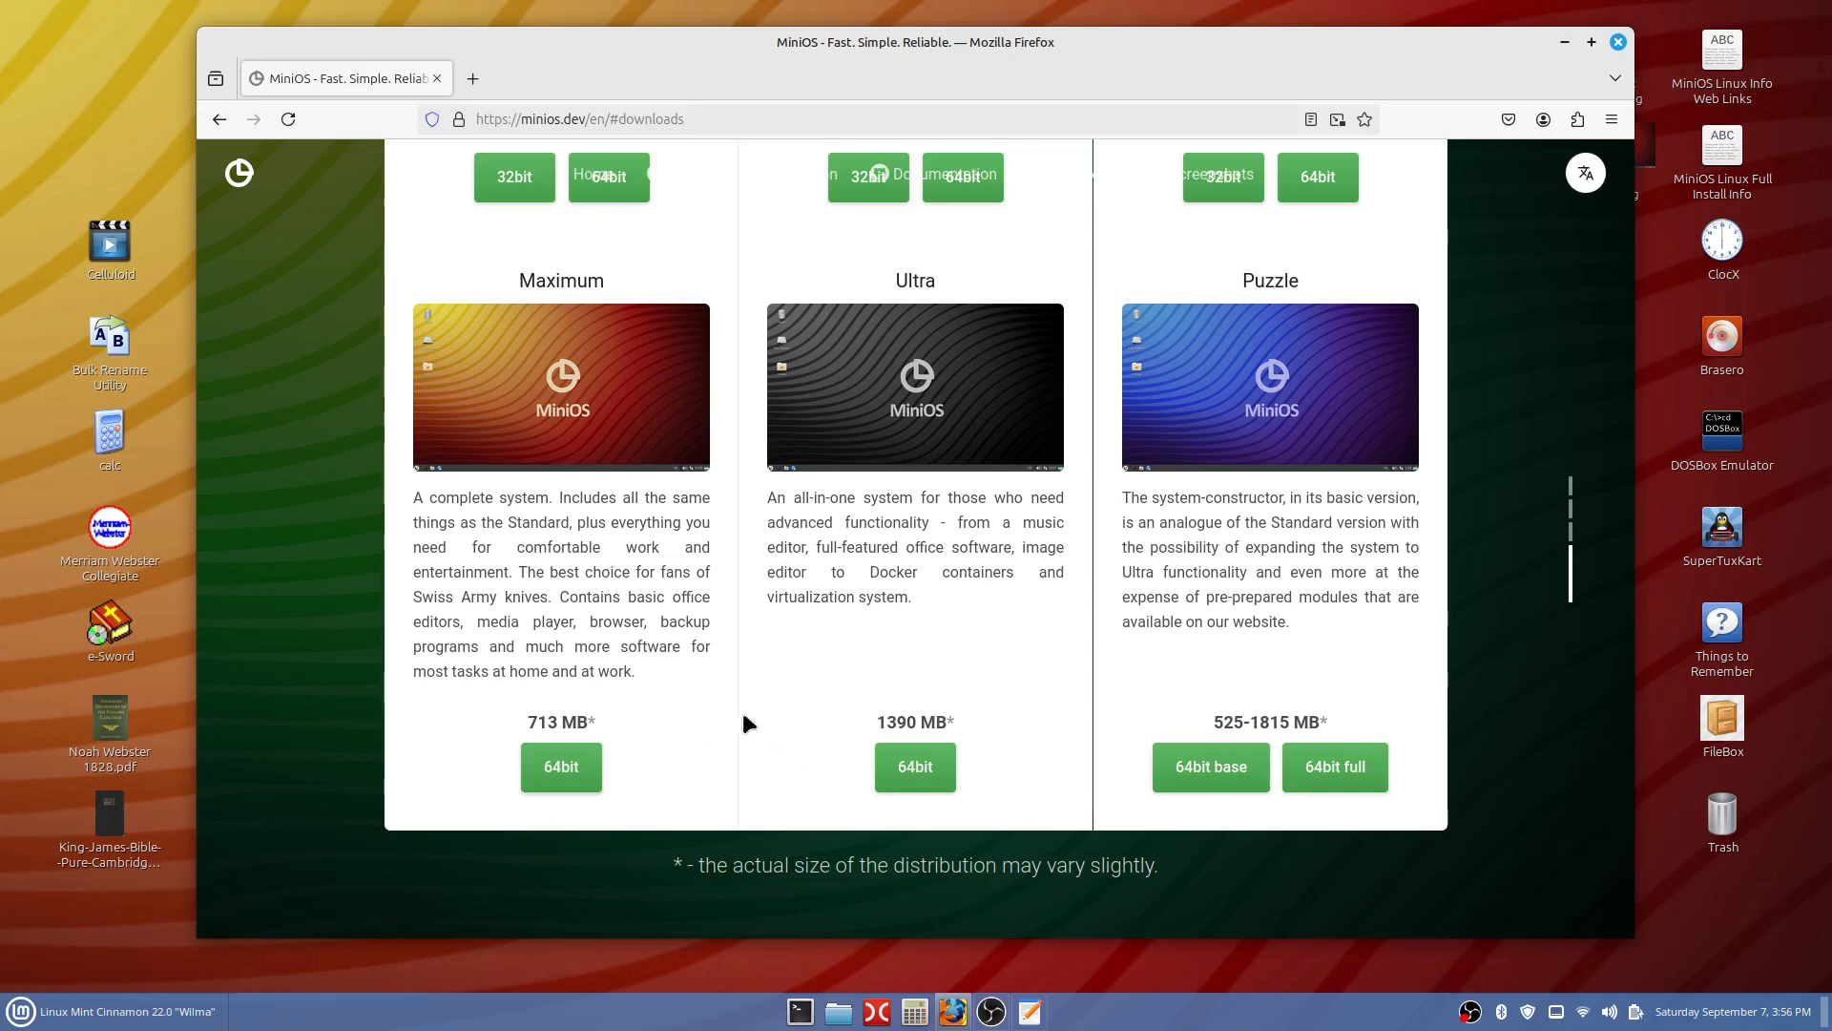
pyautogui.scroll(3, 678, 701)
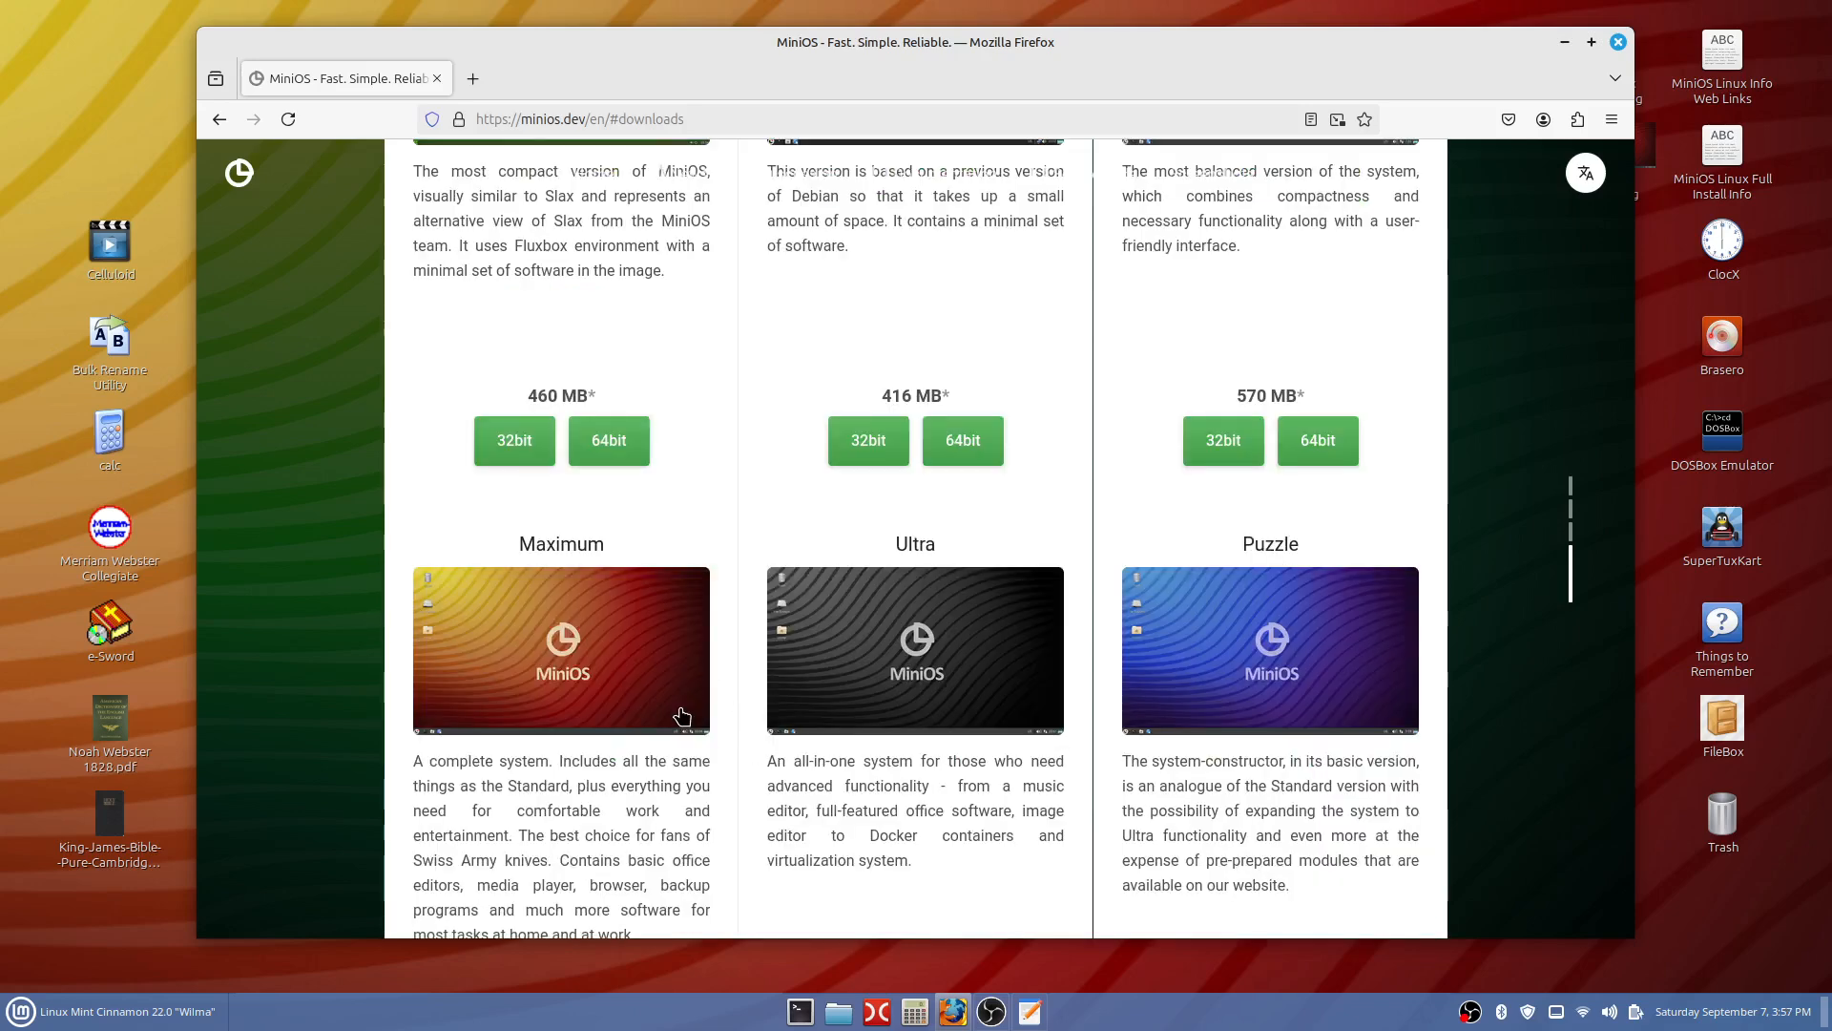
pyautogui.scroll(-3, 679, 700)
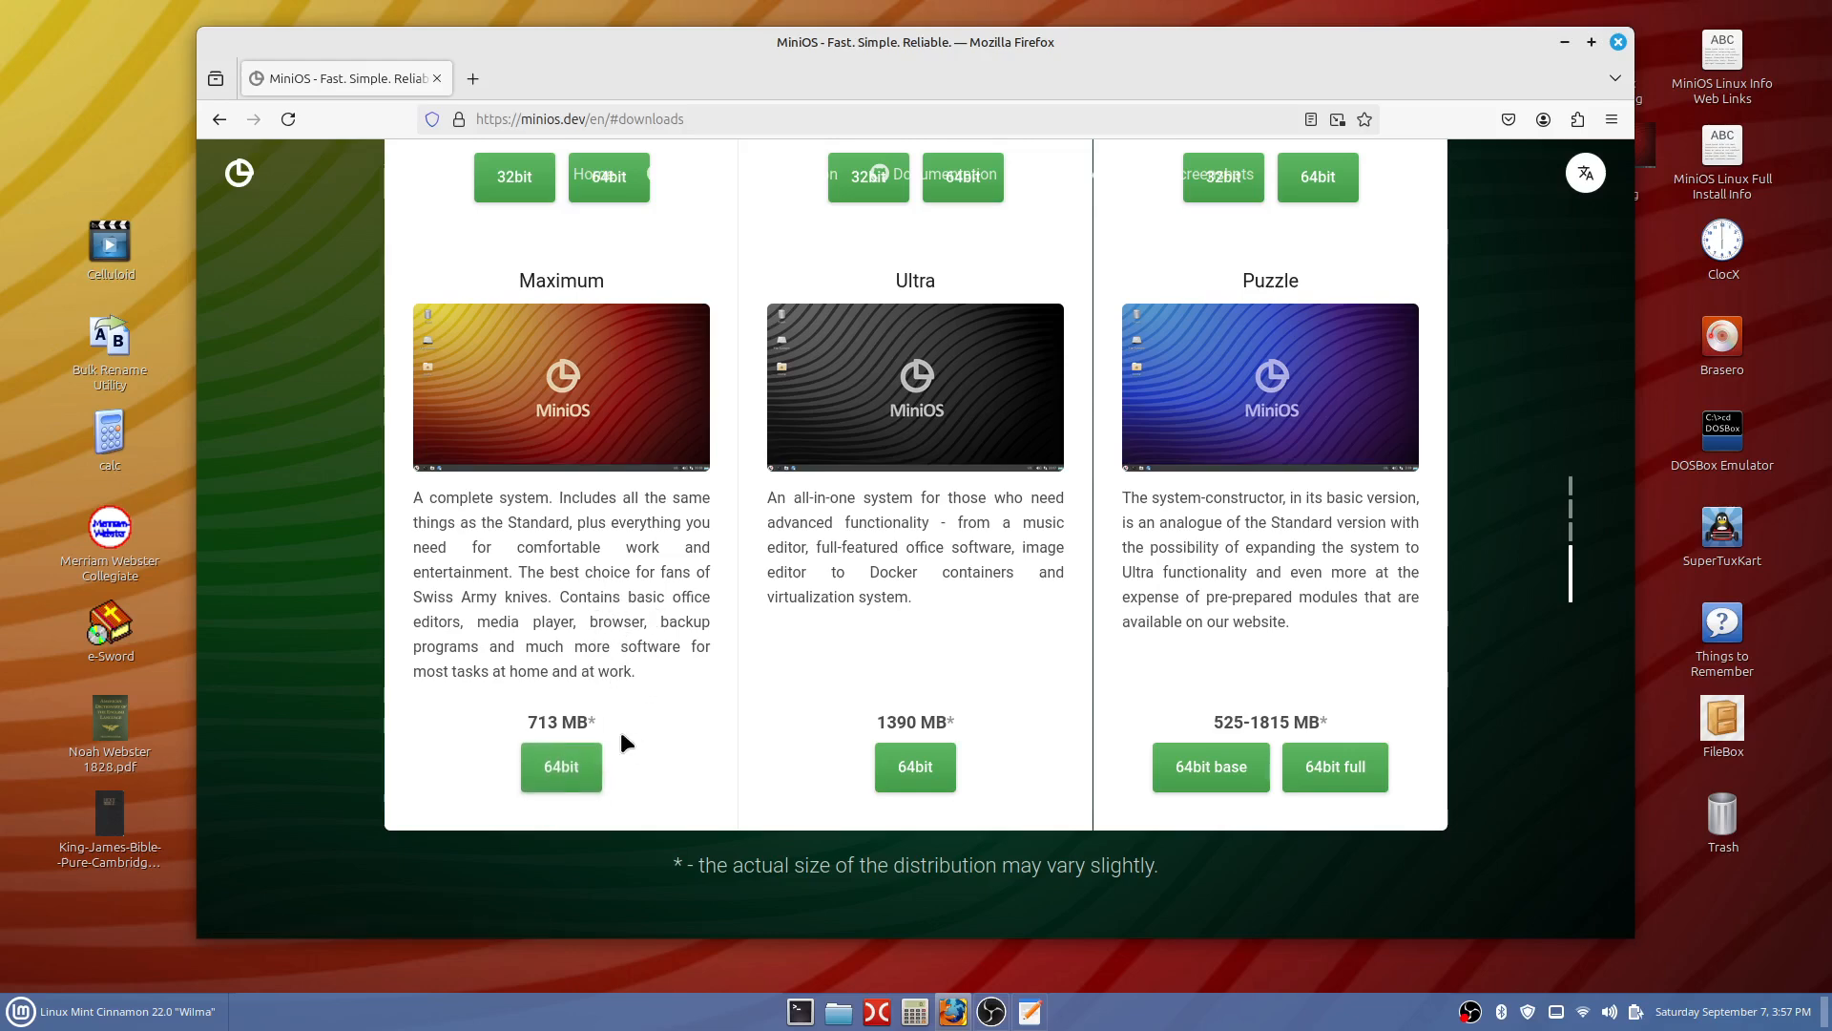
pyautogui.click(564, 764)
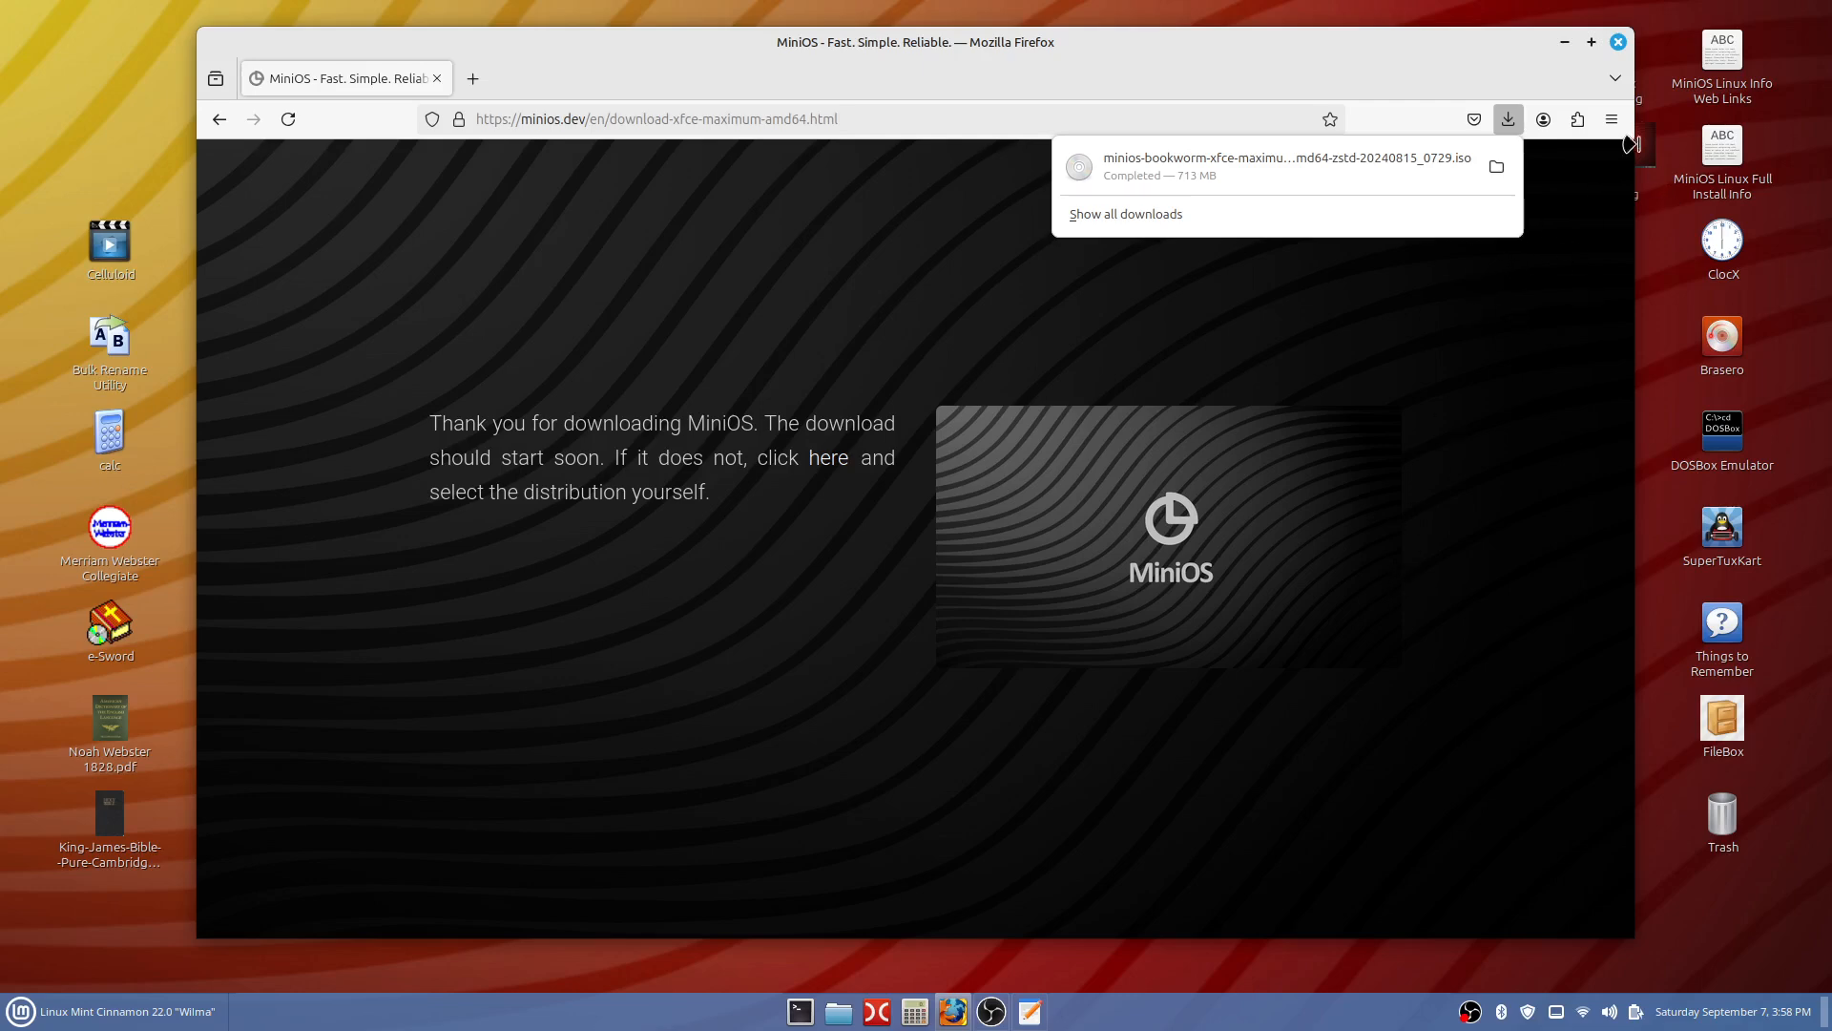
pyautogui.click(1620, 43)
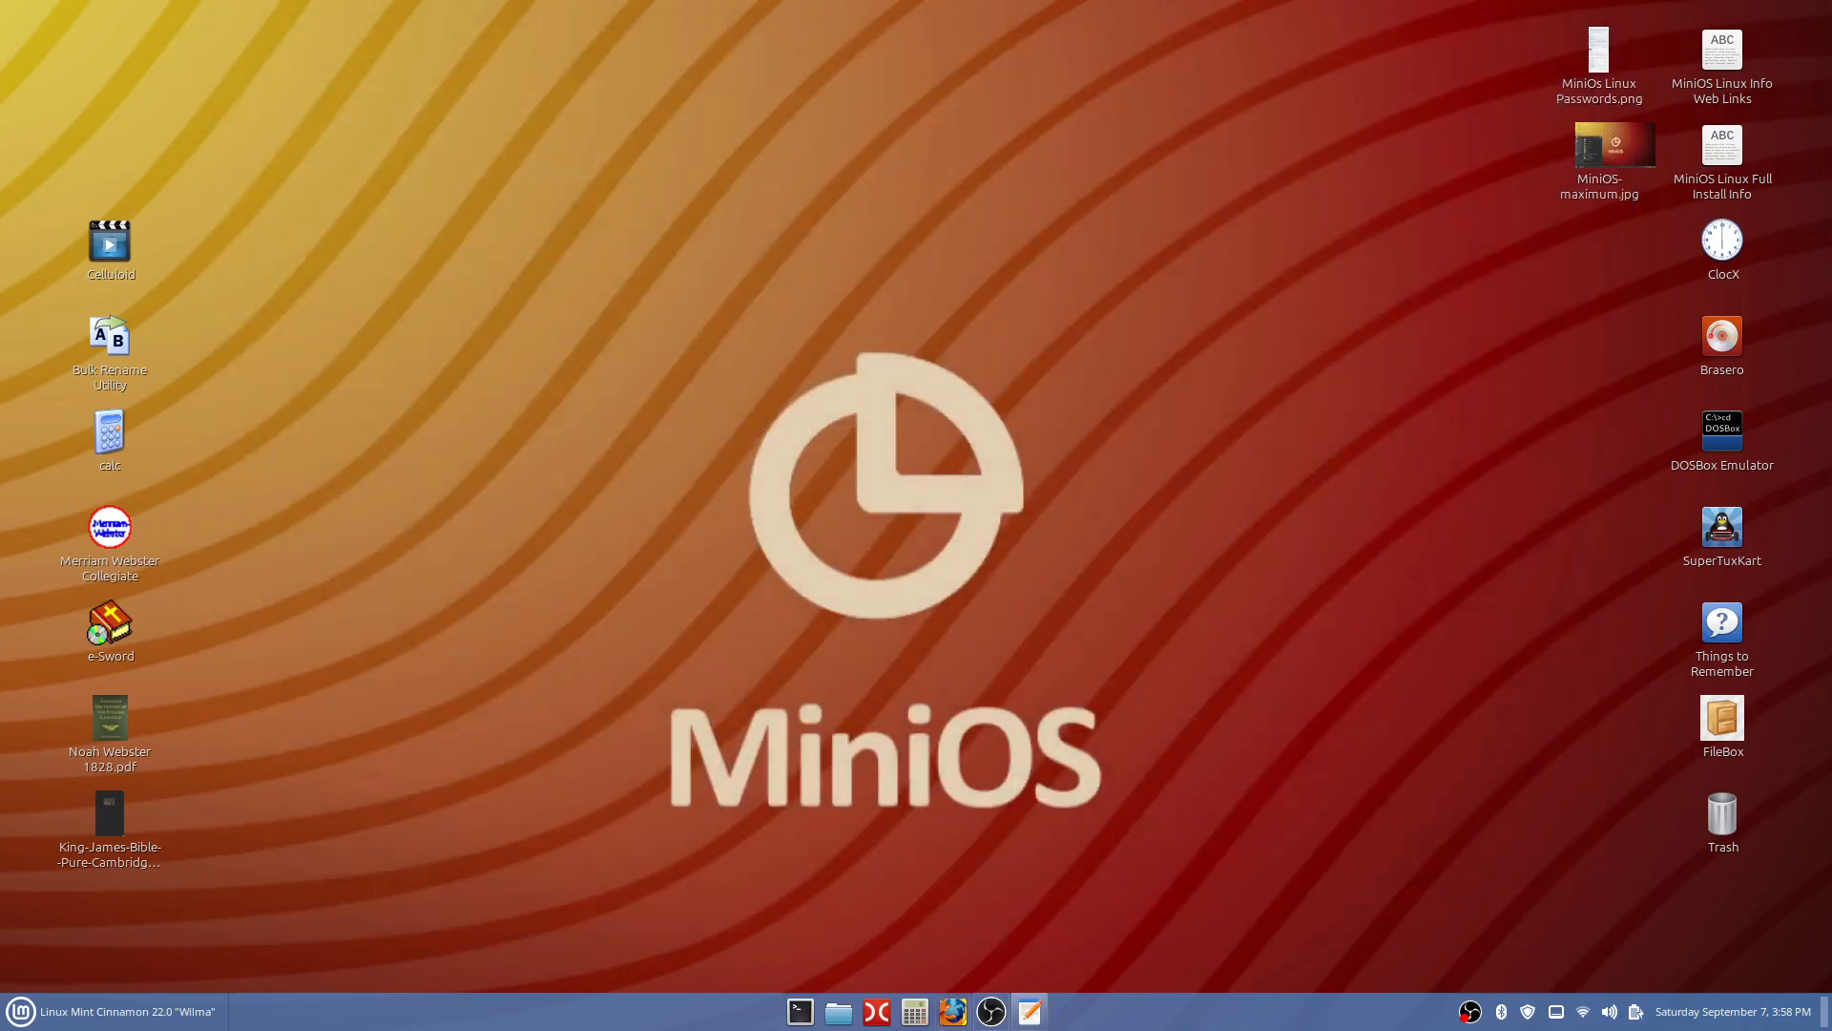
# - Check the Downloads folder for the MiniOS ISO in the file manager, then close the window
pyautogui.click(838, 1013)
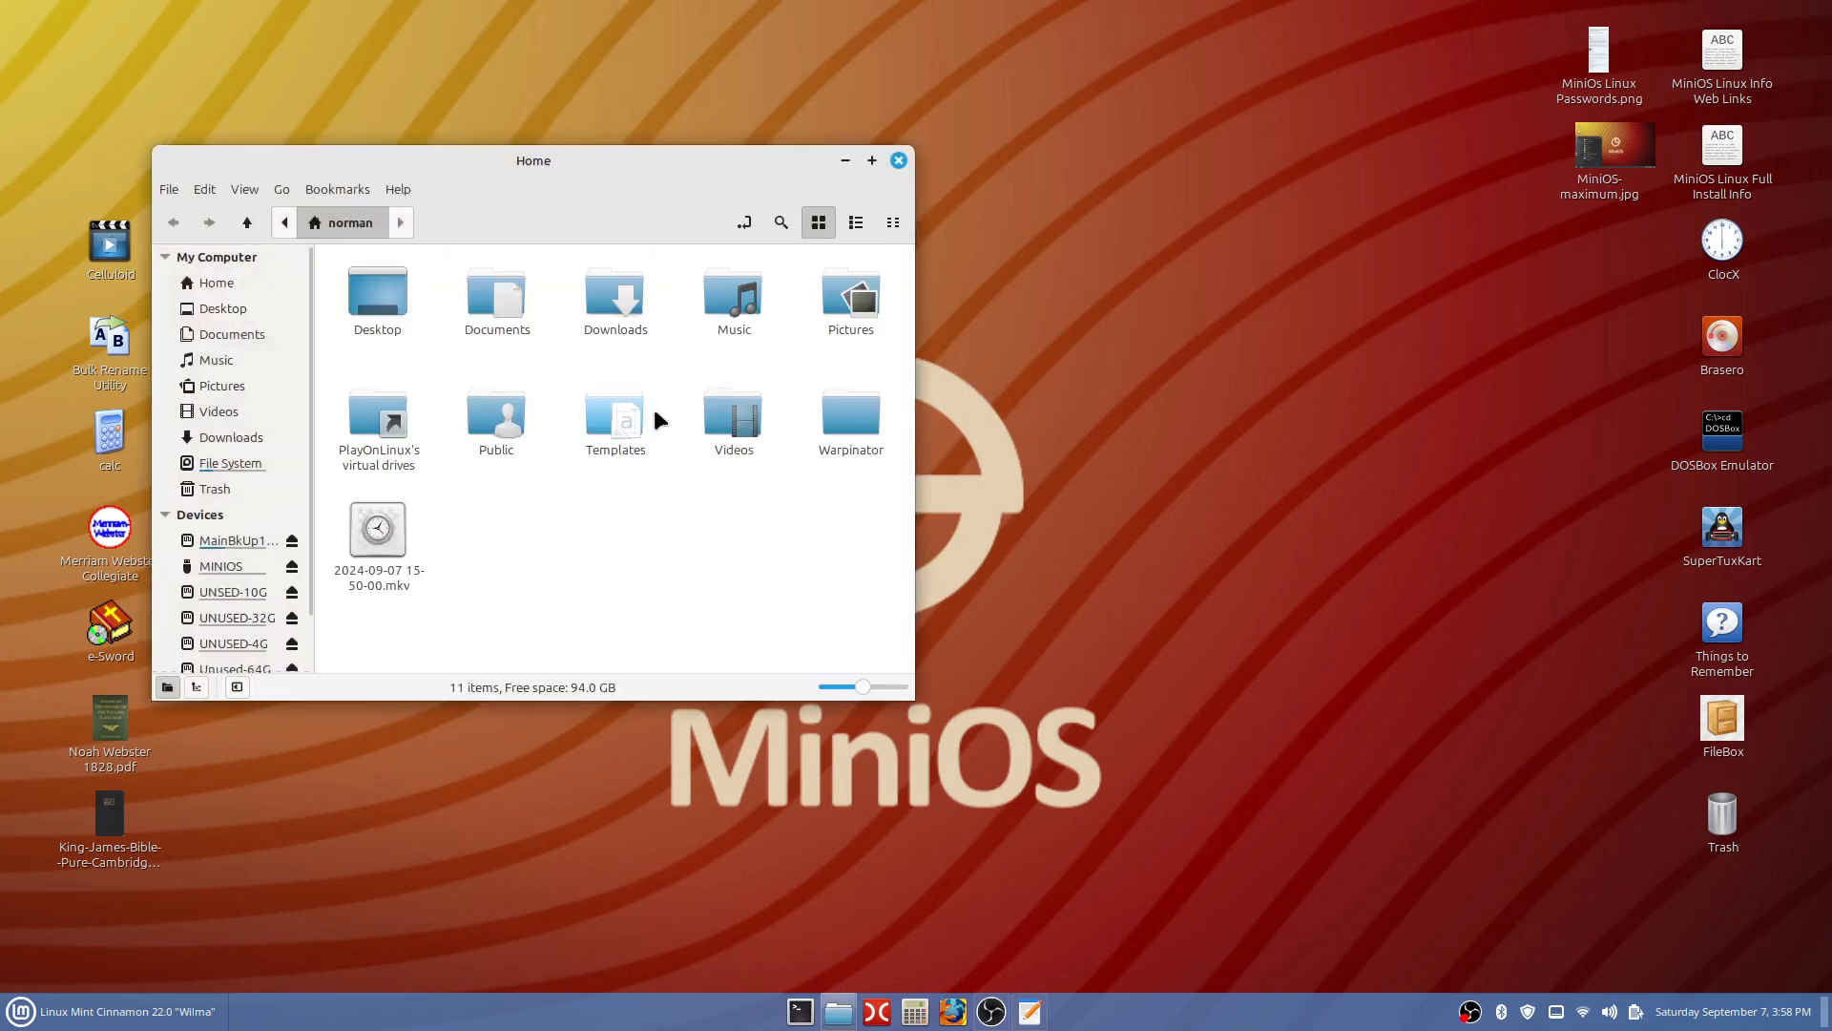
pyautogui.click(621, 302)
pyautogui.doubleClick(621, 303)
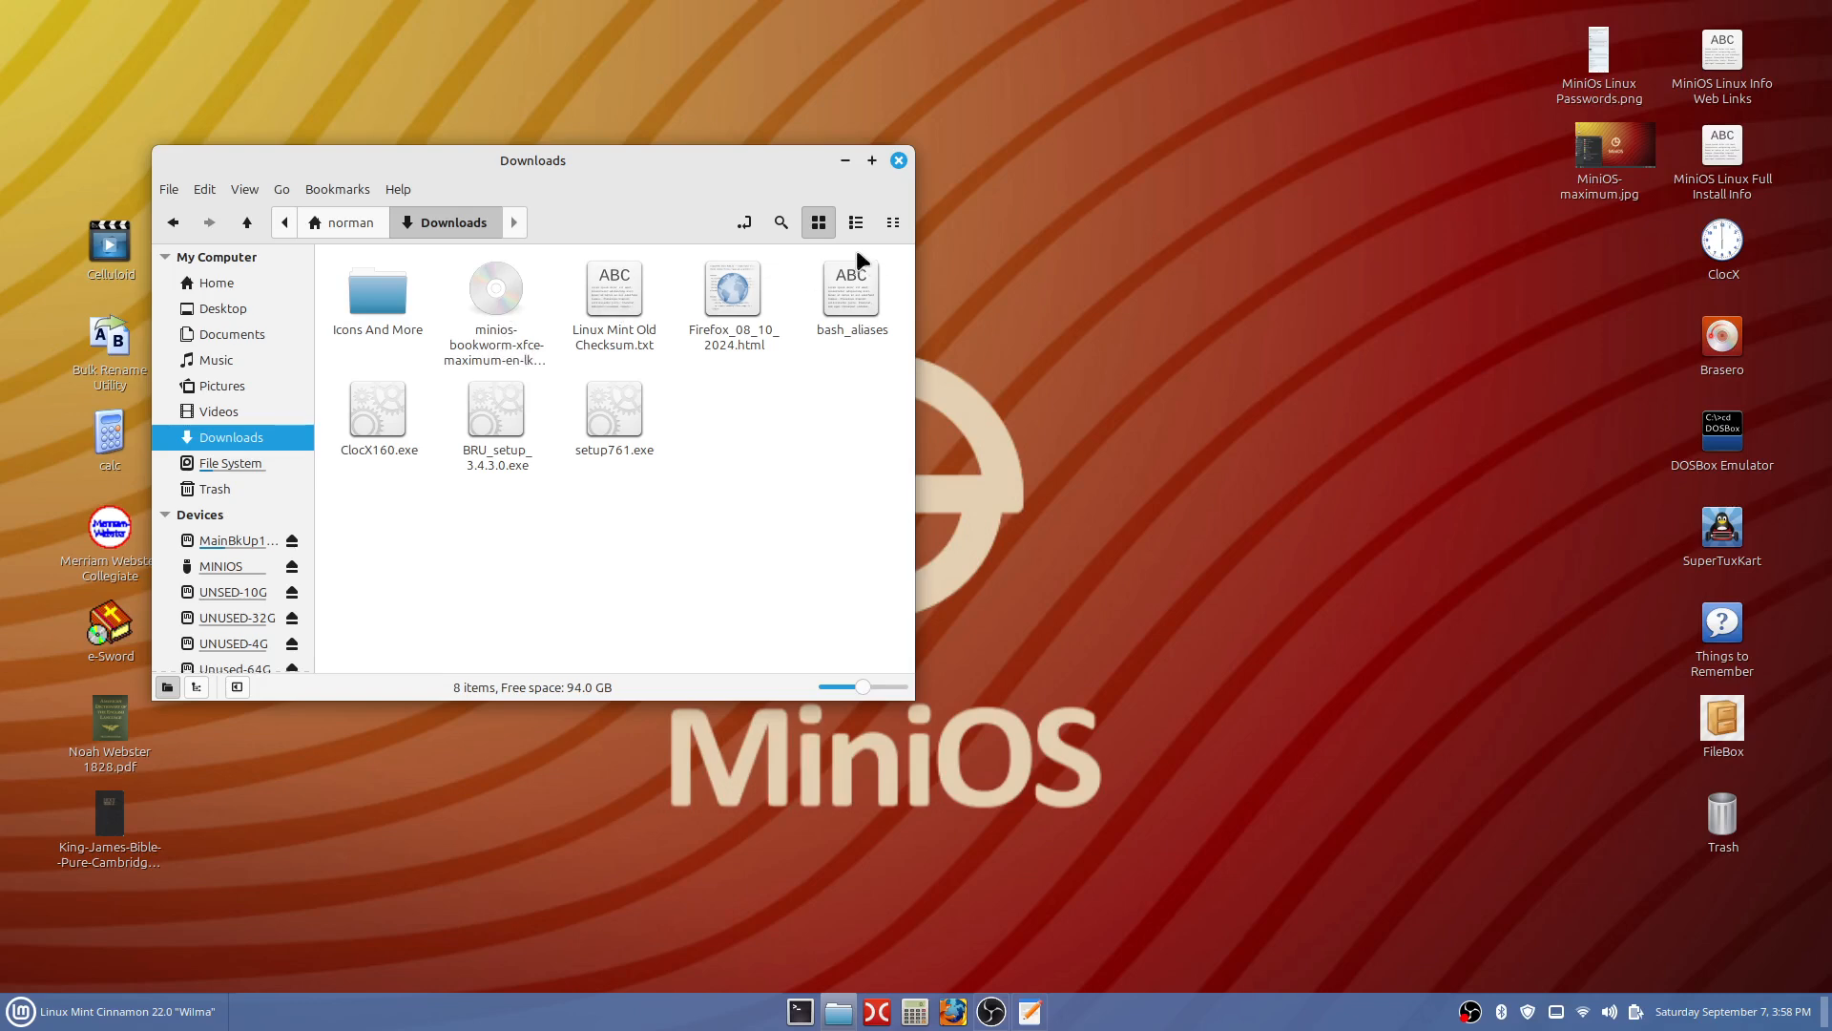
pyautogui.click(900, 159)
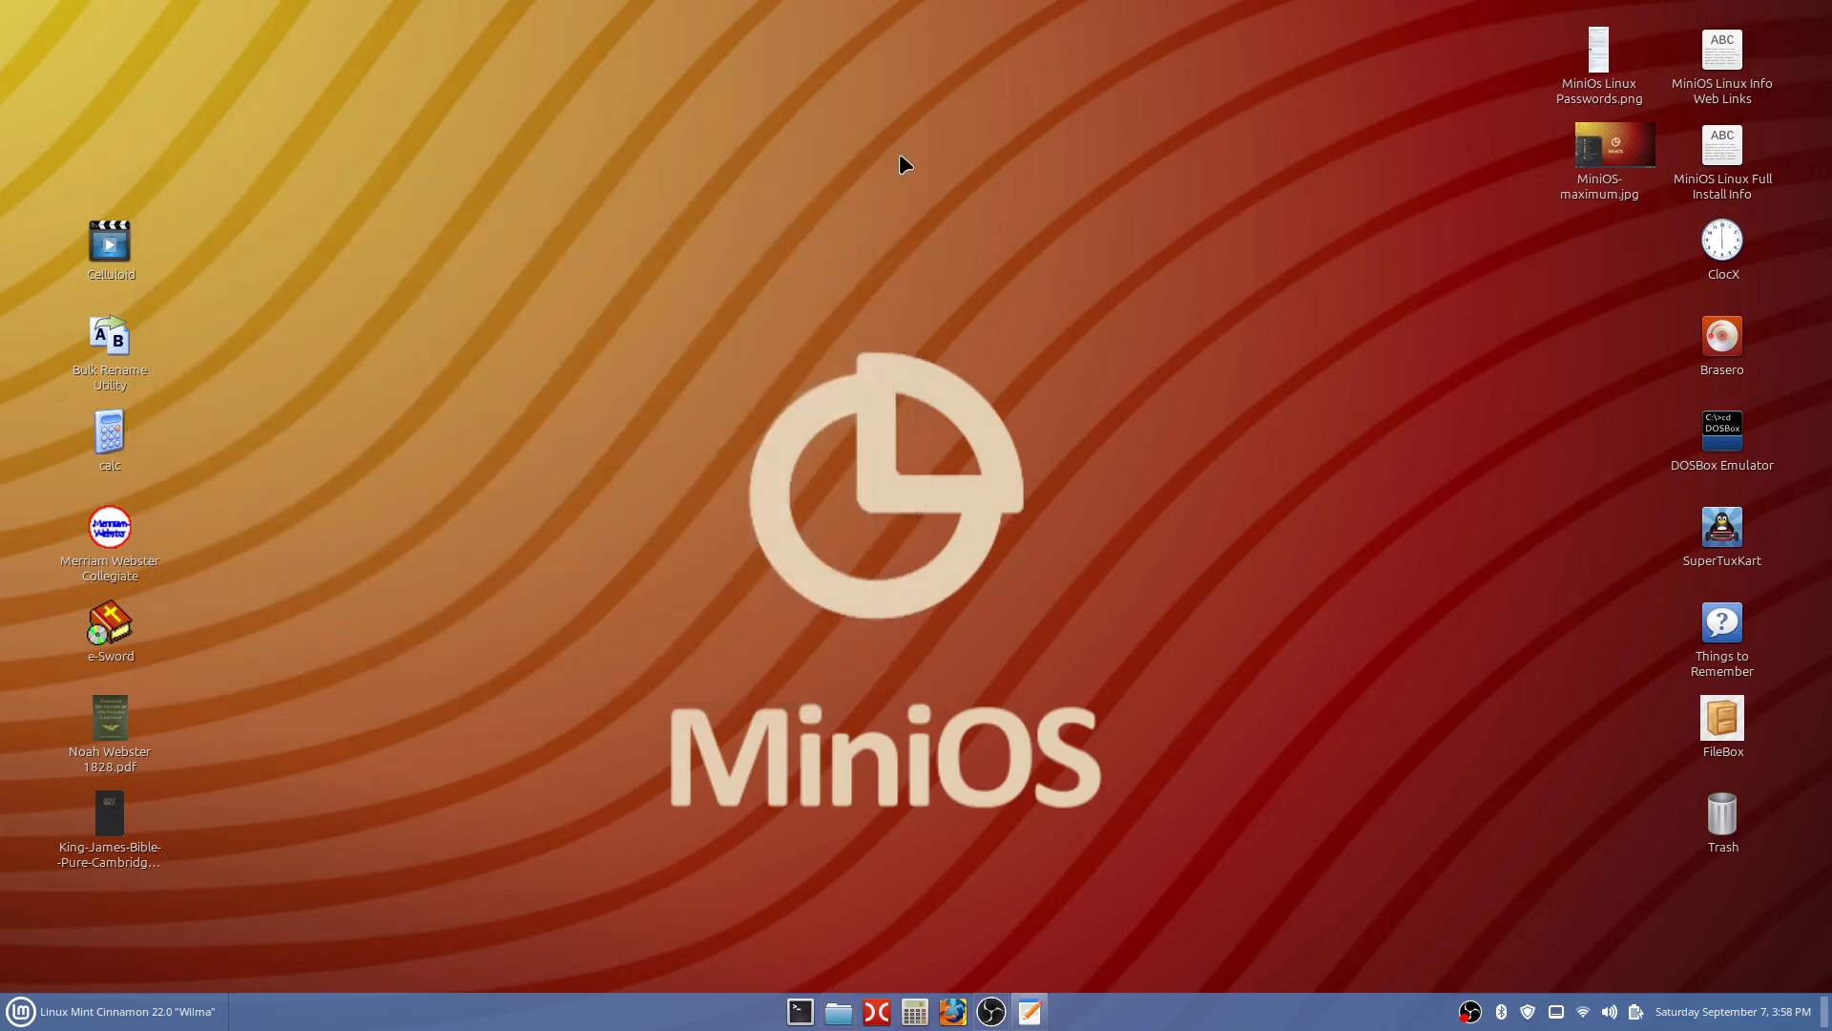
# - Launch USB Image Writer and load minios-bookworm-xfce-maximum-en-lkm-aufs-amd64-zstd-20240815_0729.iso from the Downloads folder as the ISO image
pyautogui.click(21, 1011)
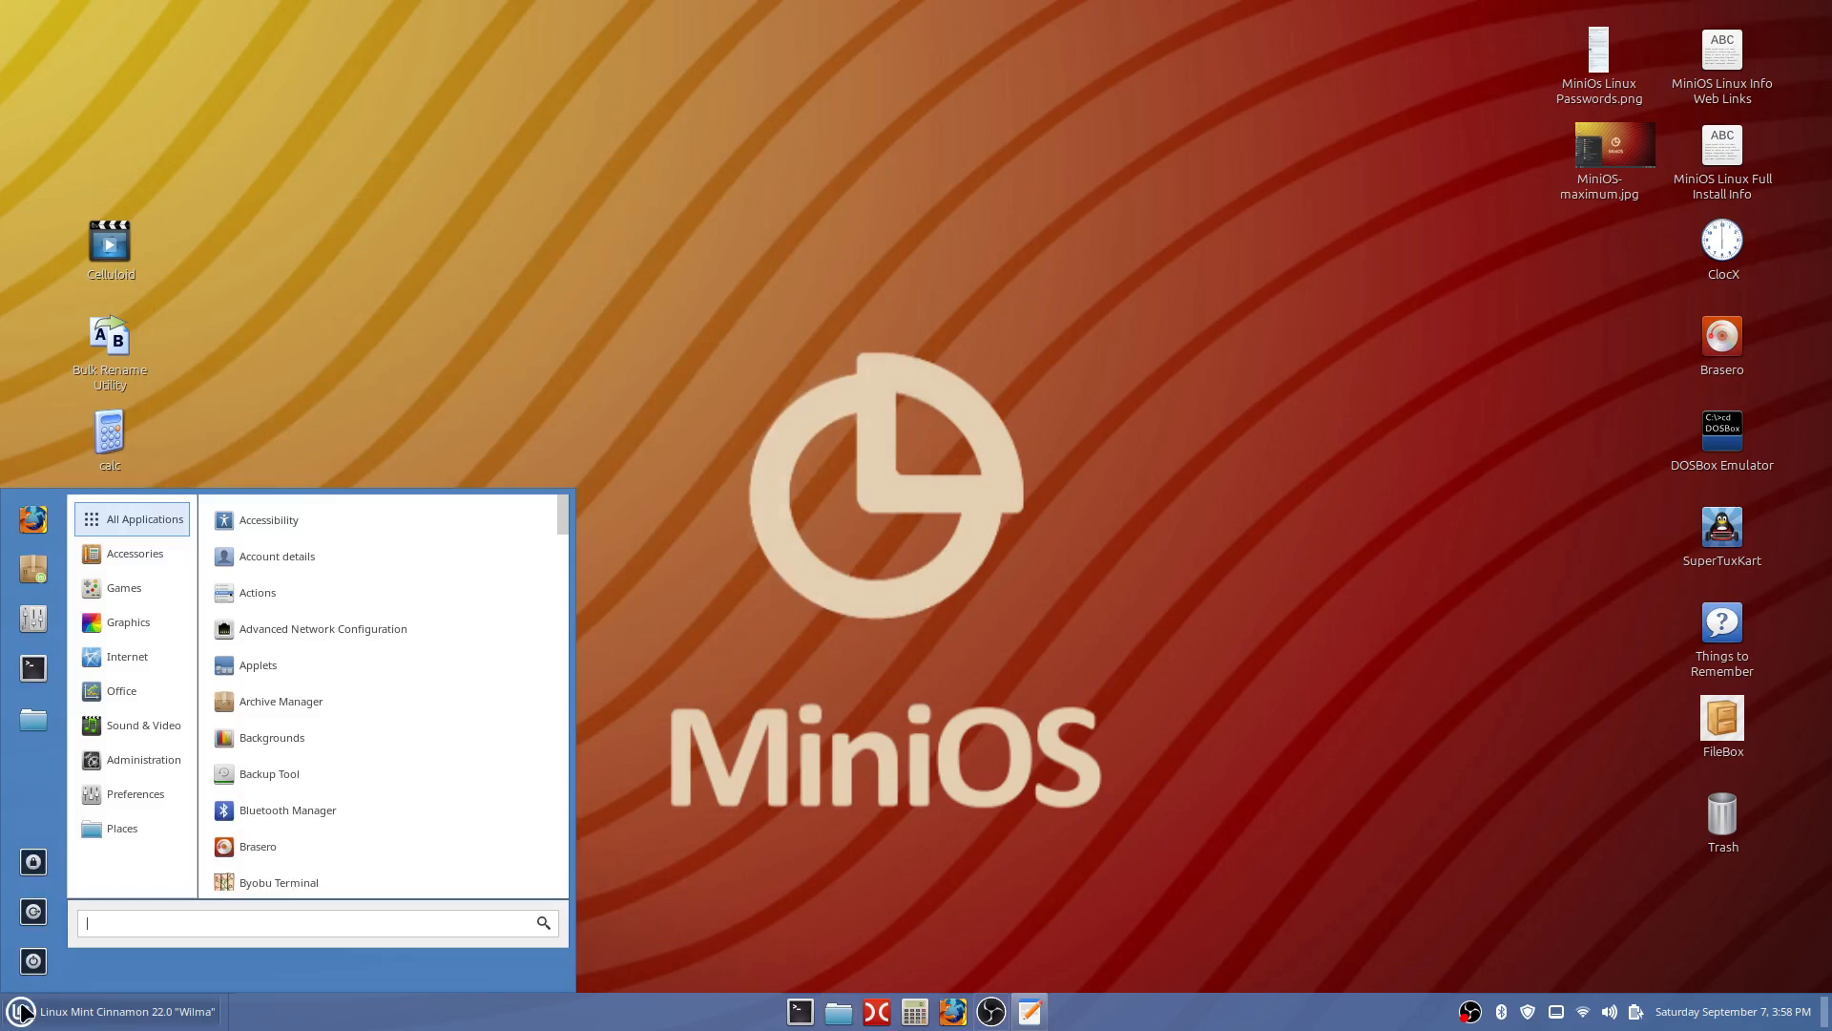
pyautogui.write('us')
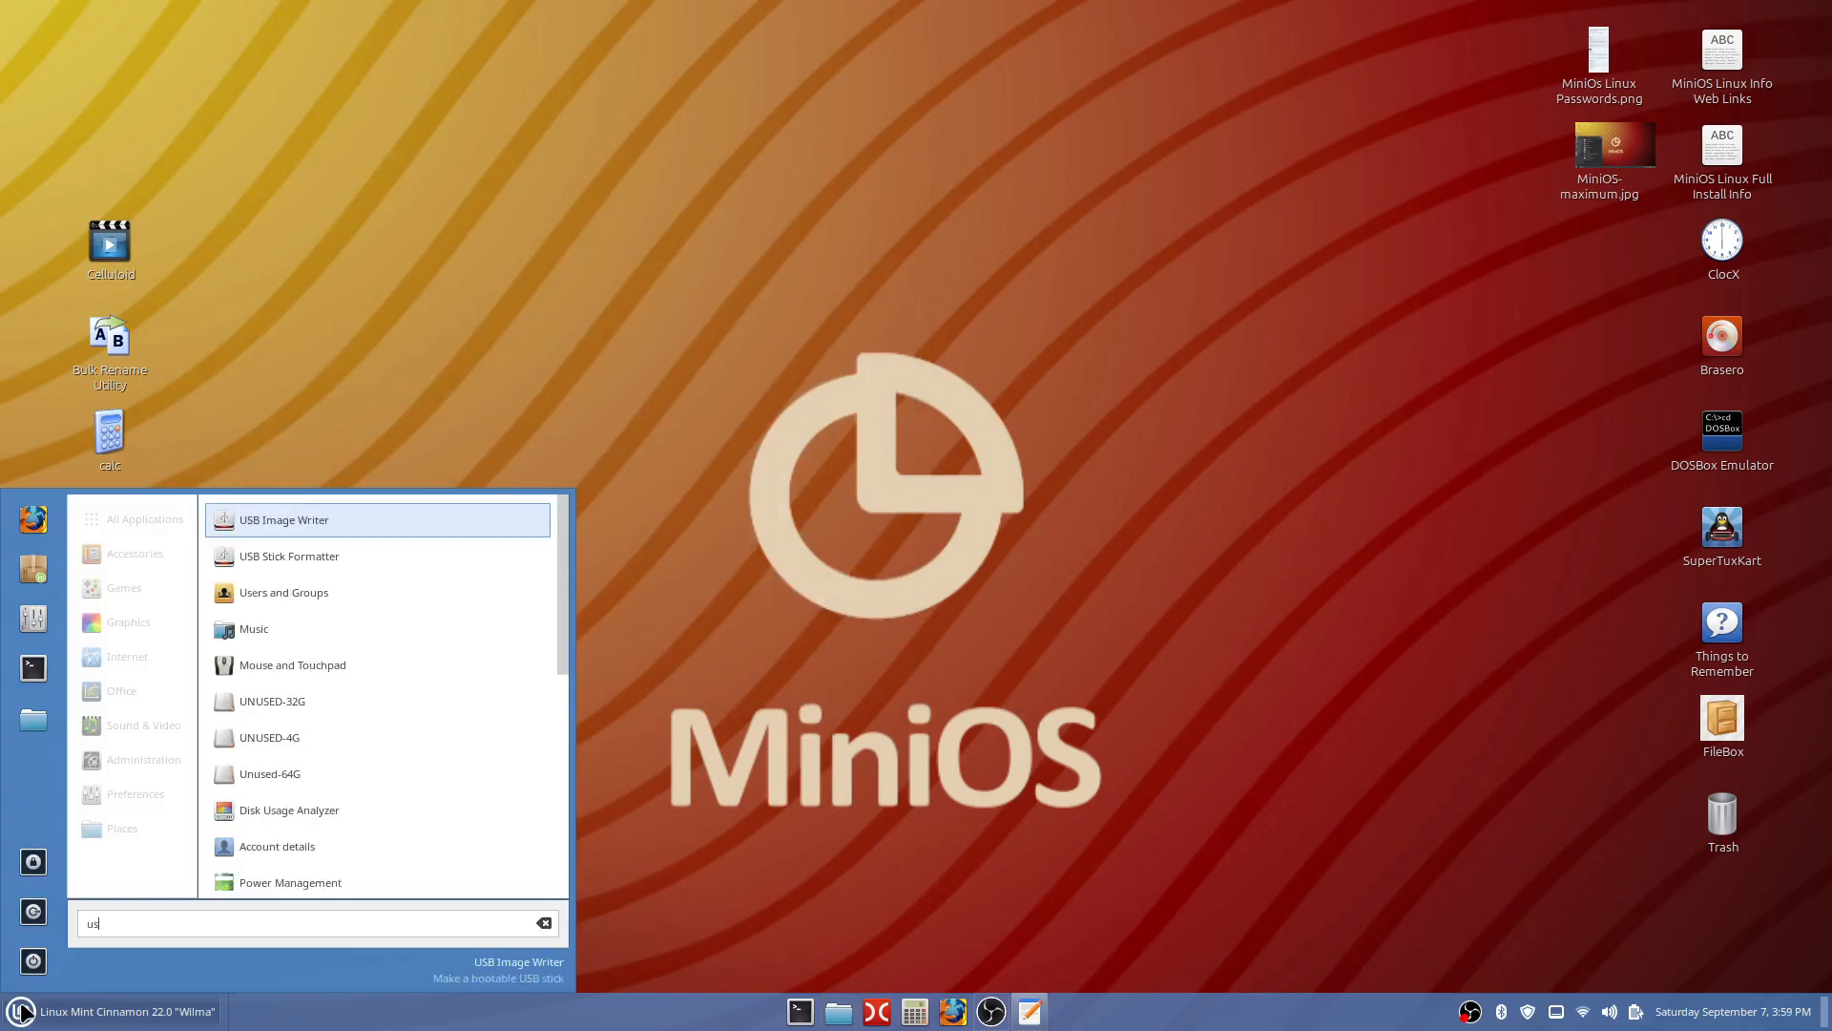
pyautogui.write('b')
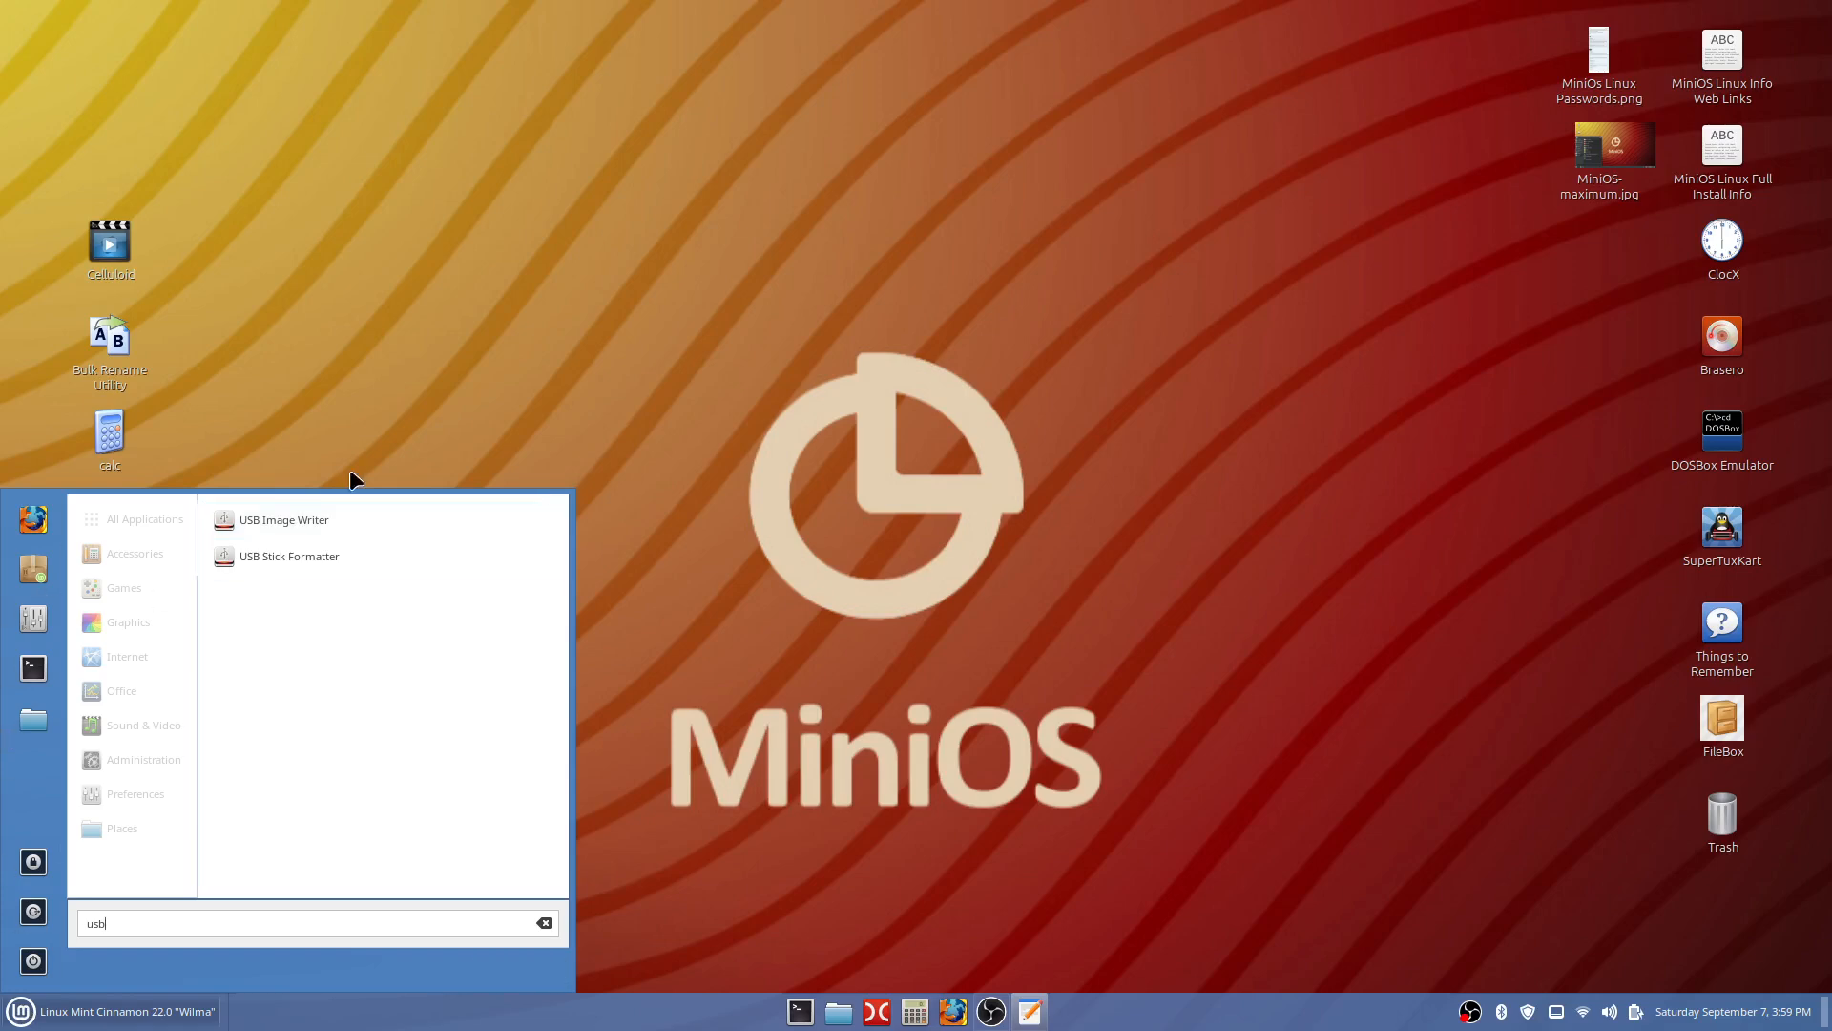
pyautogui.click(284, 523)
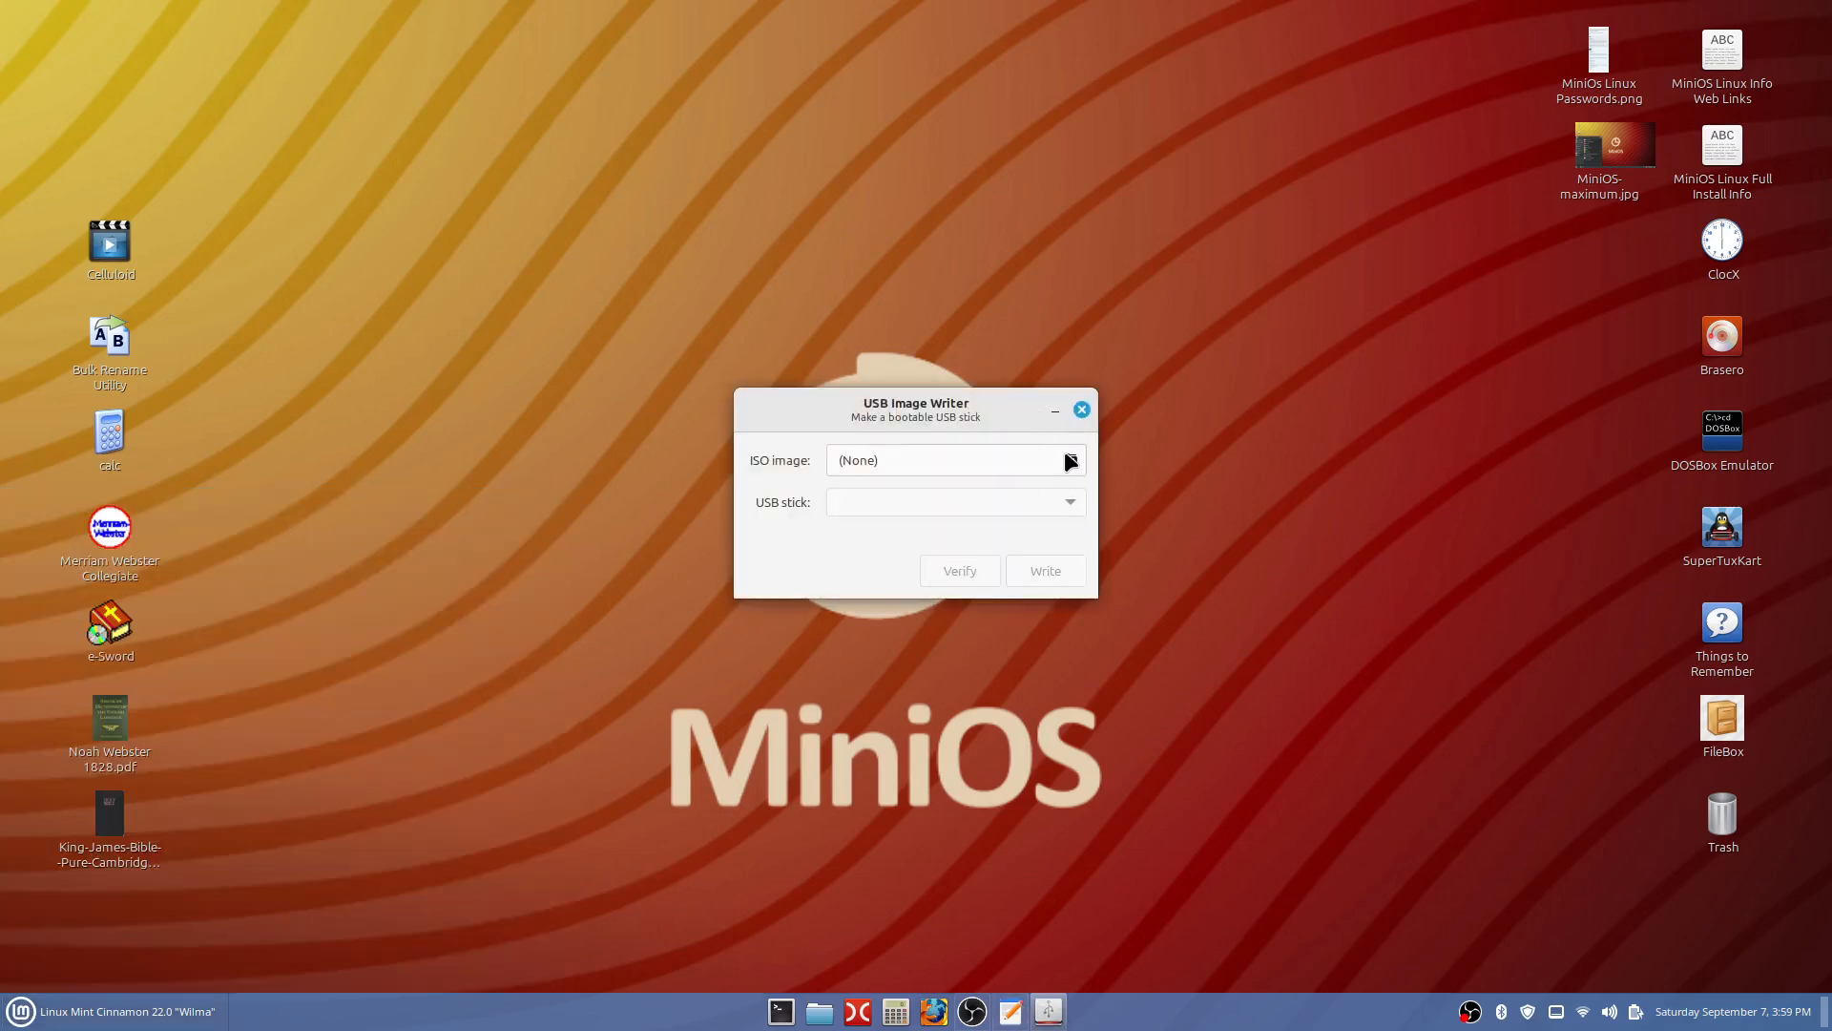
pyautogui.click(1069, 461)
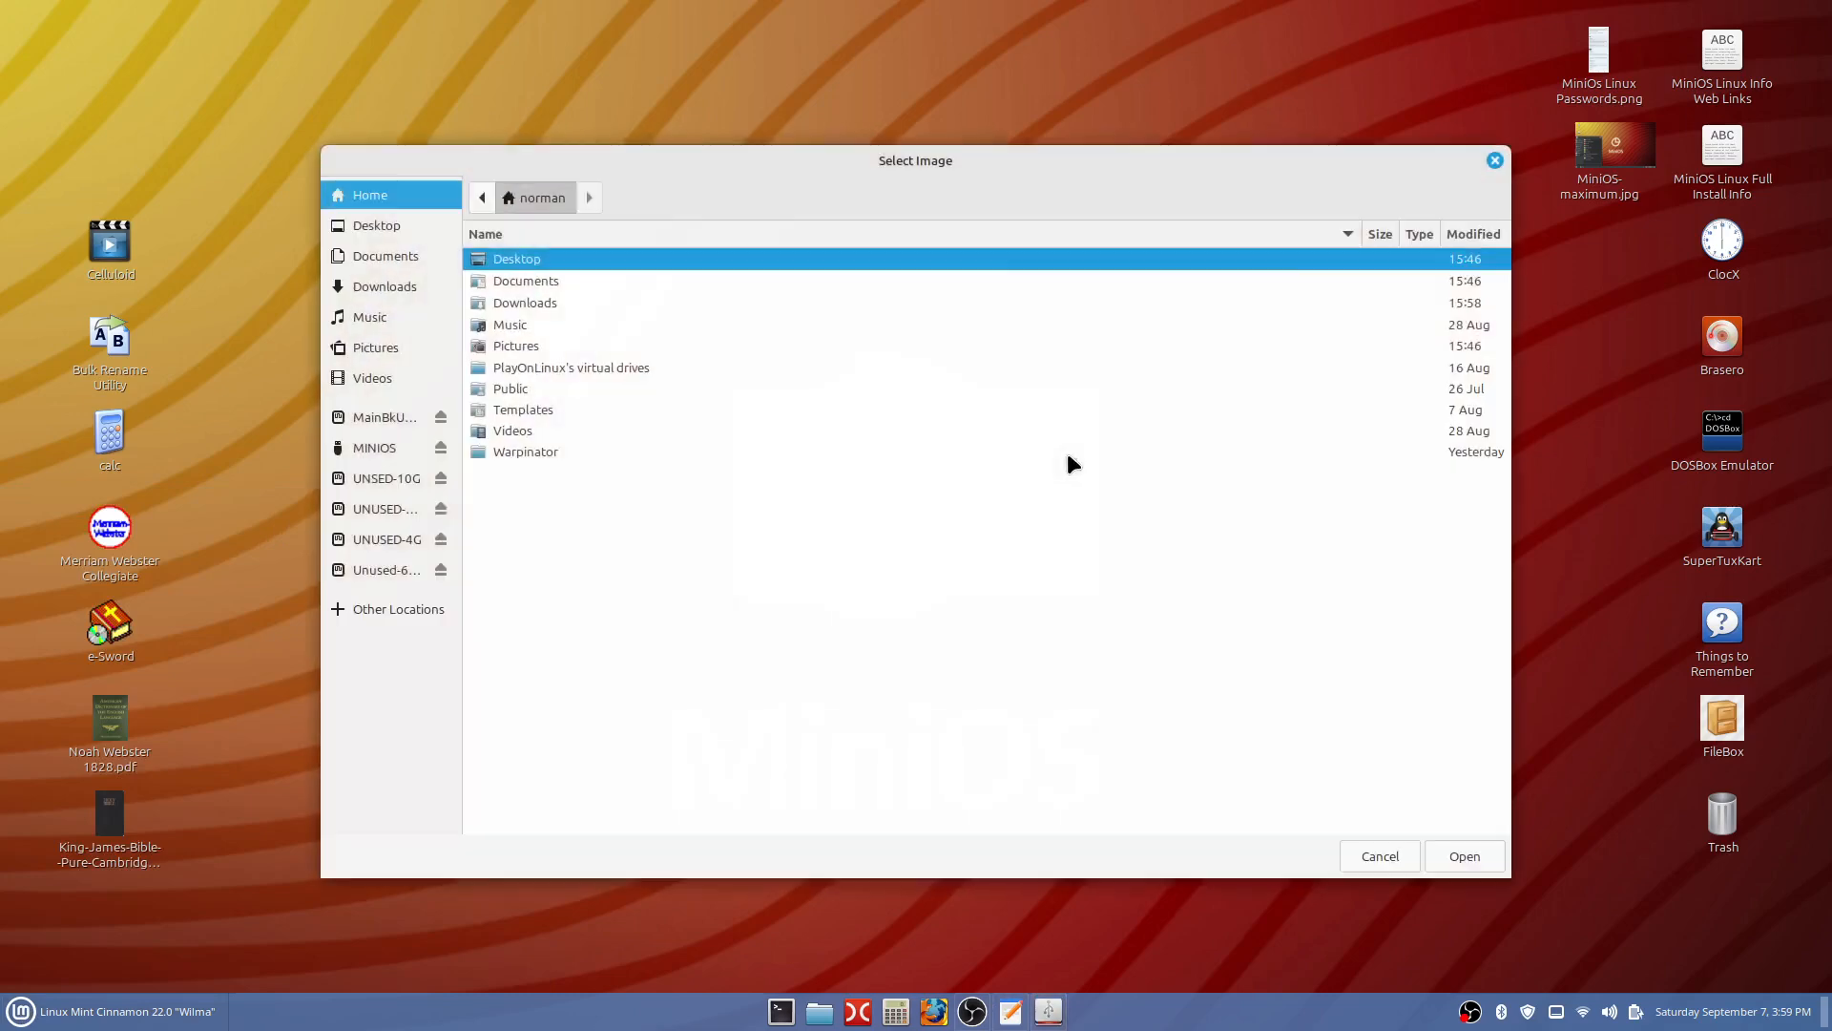
pyautogui.doubleClick(521, 303)
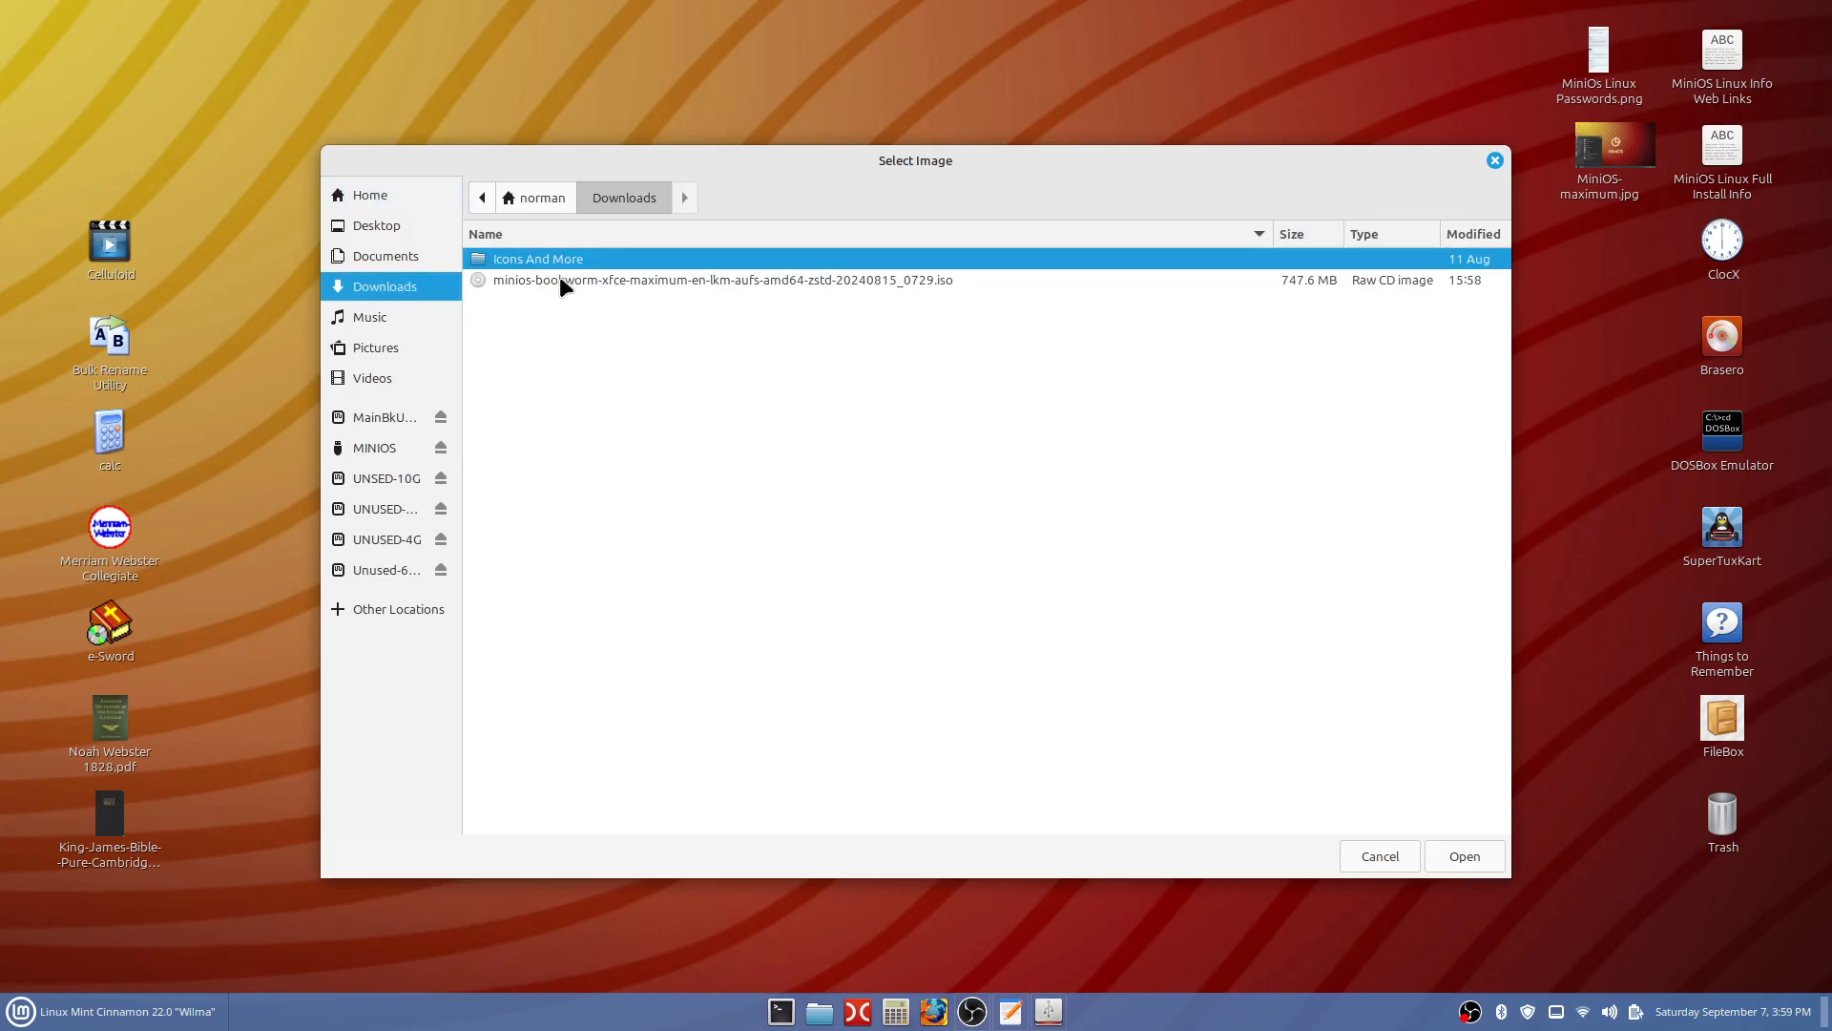
pyautogui.click(561, 282)
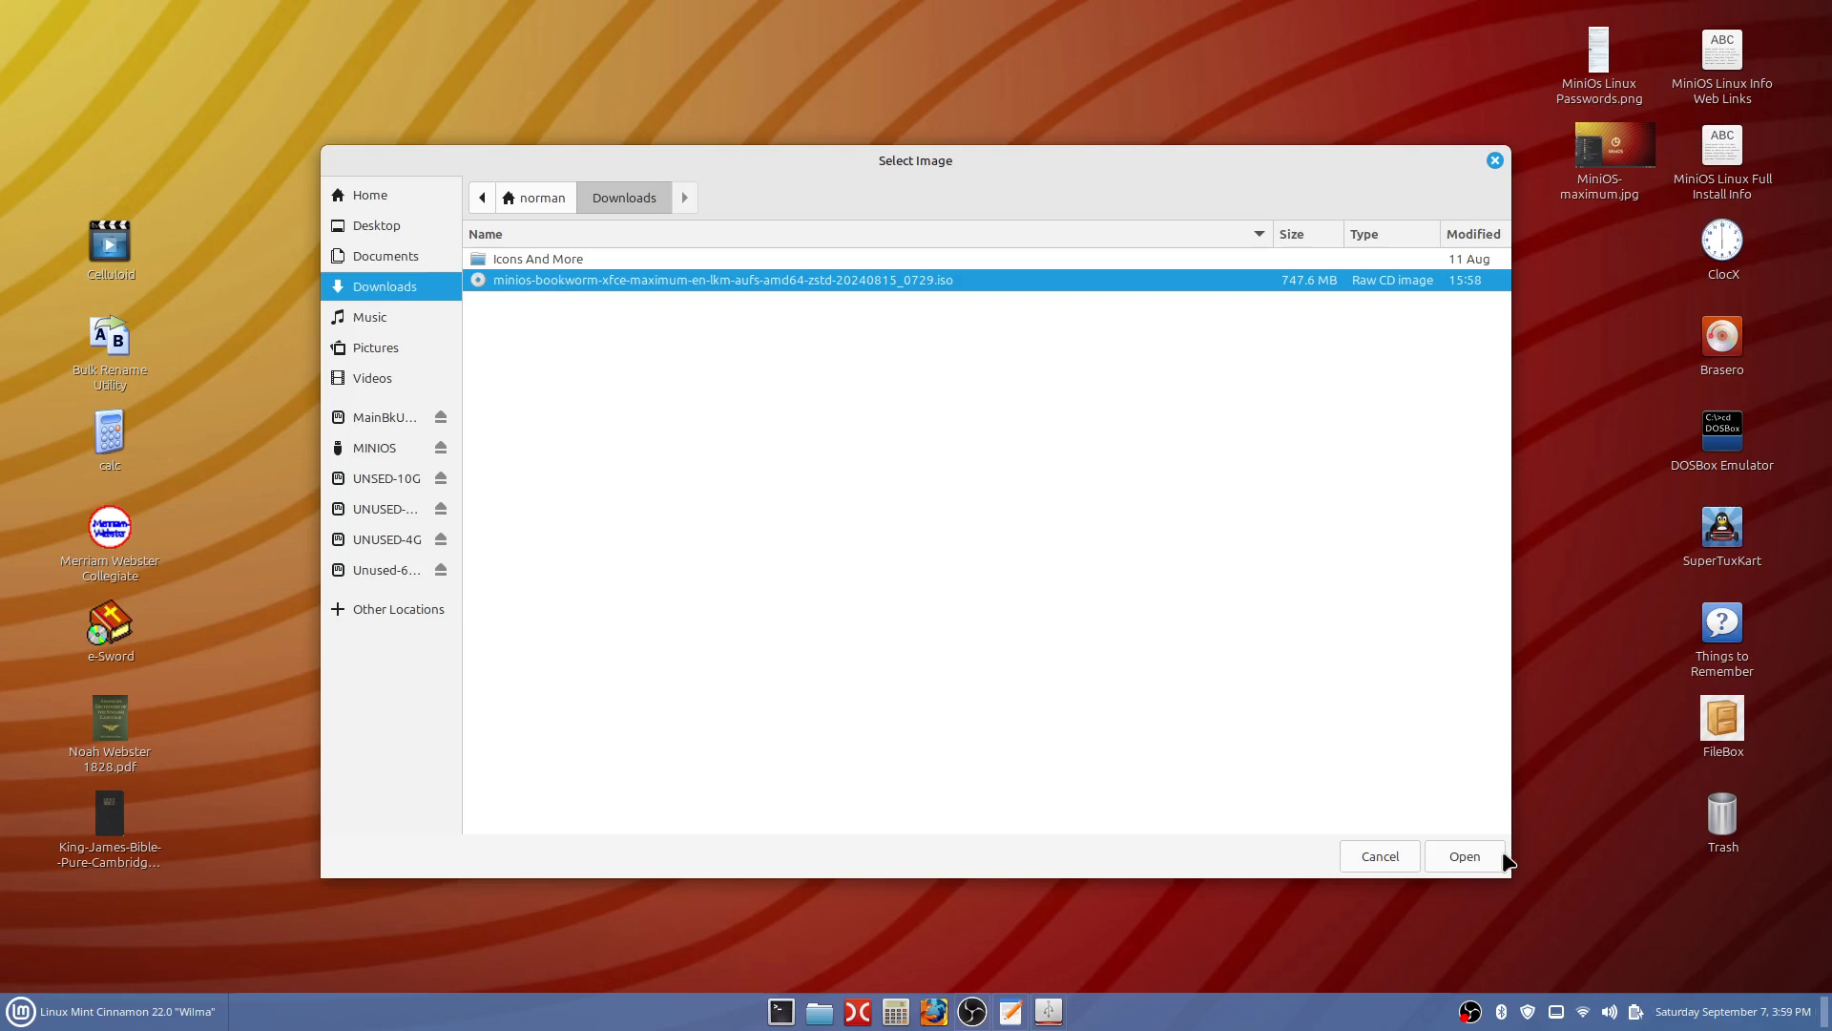
pyautogui.click(1465, 856)
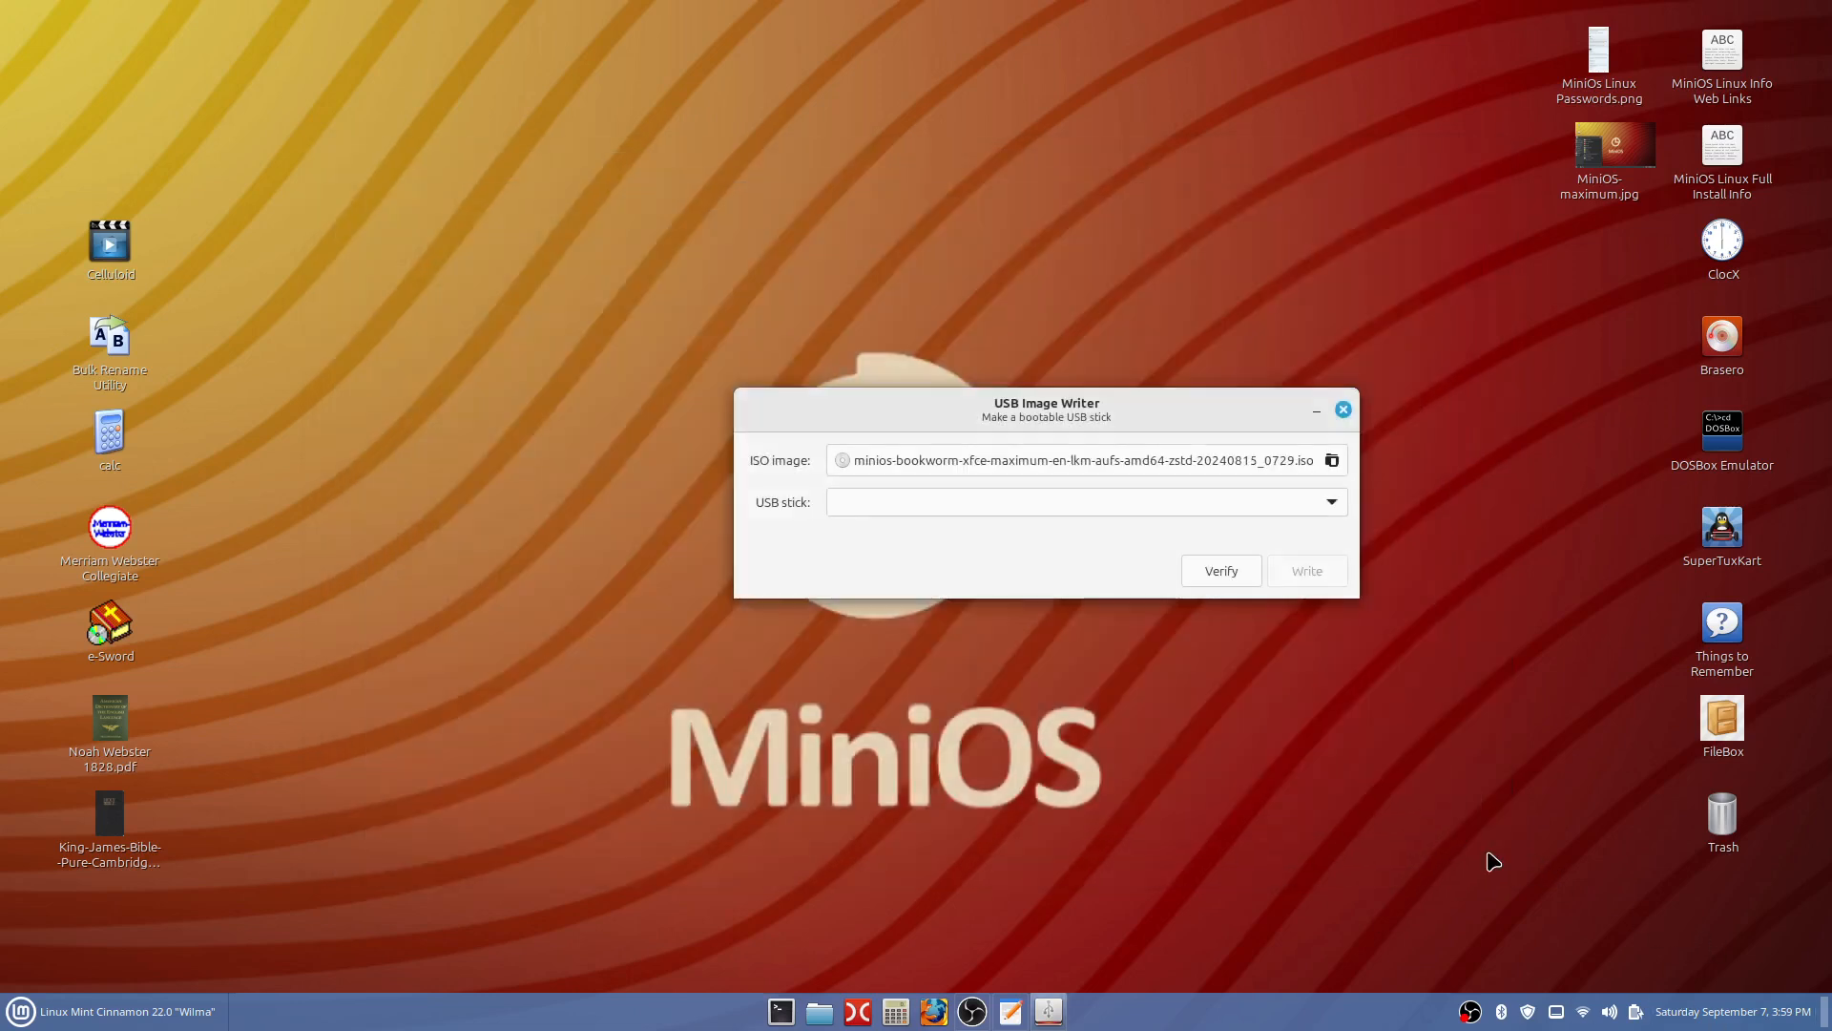
# - Write the image to the USB SanDisk 3.2Gen1 (/dev/sdb) stick, authenticate with the account password, and close the writer when done
pyautogui.click(1334, 498)
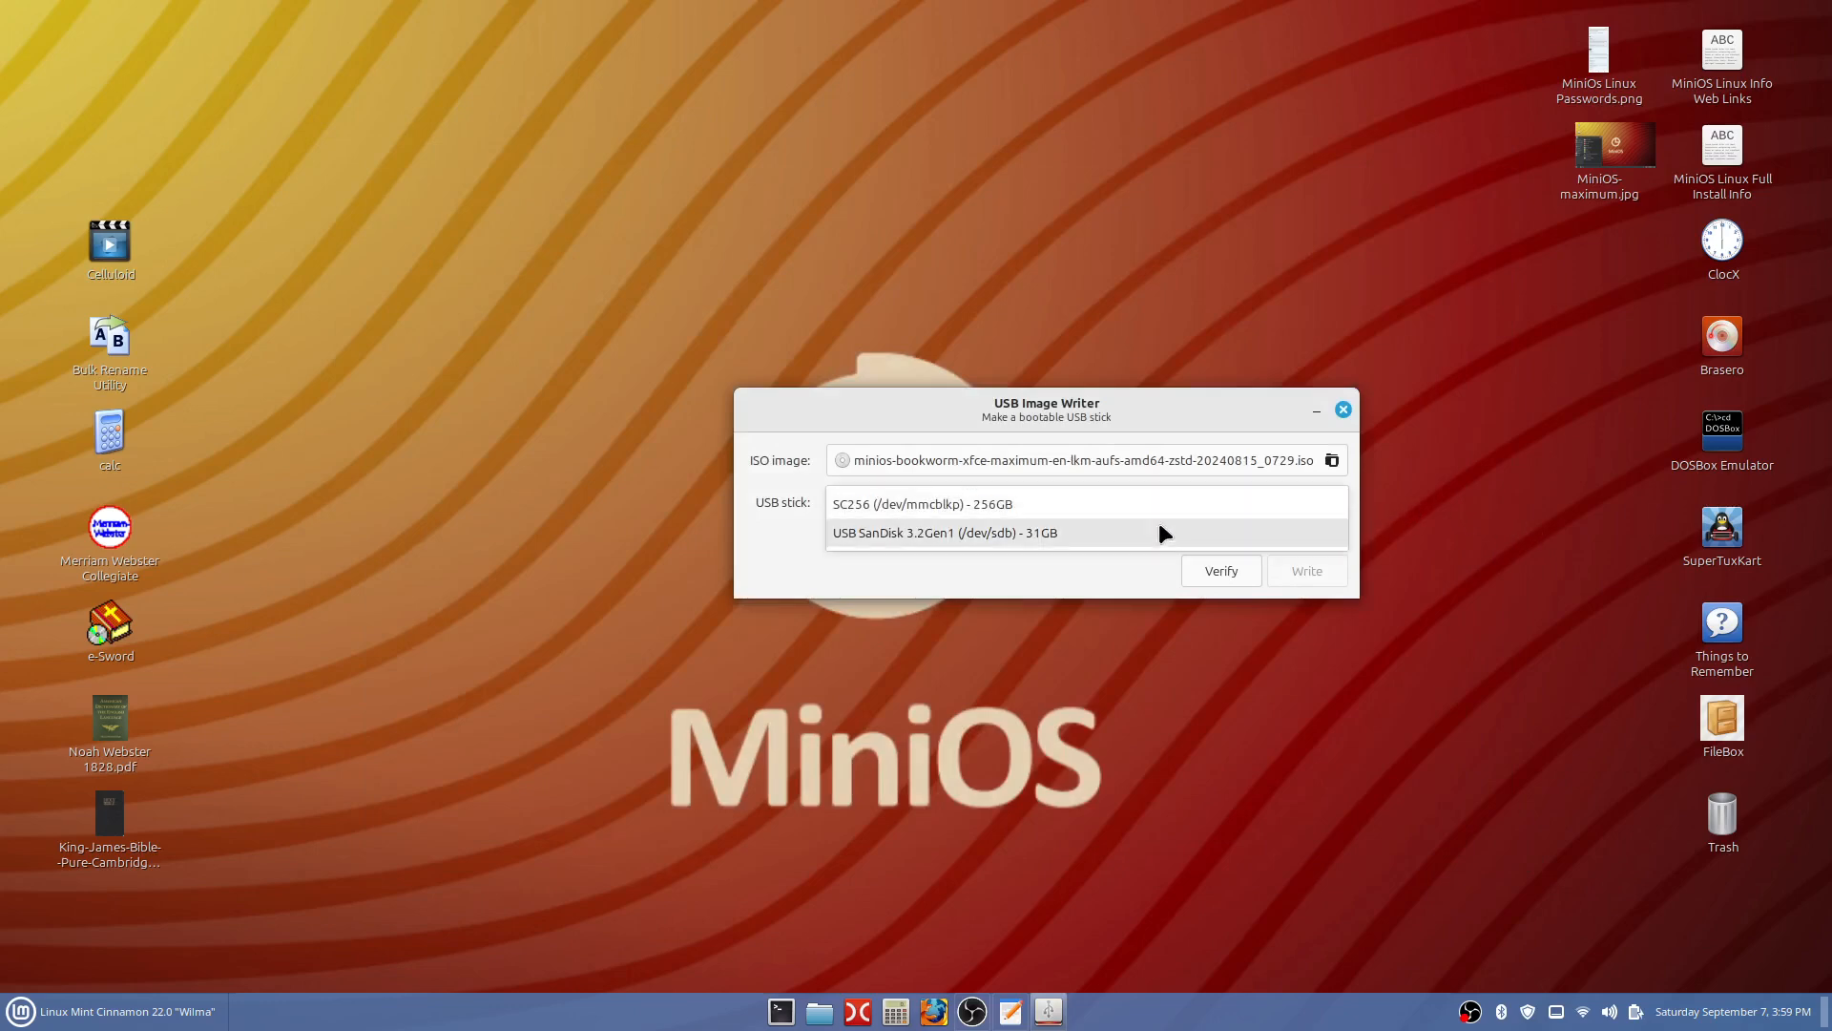
pyautogui.click(1108, 539)
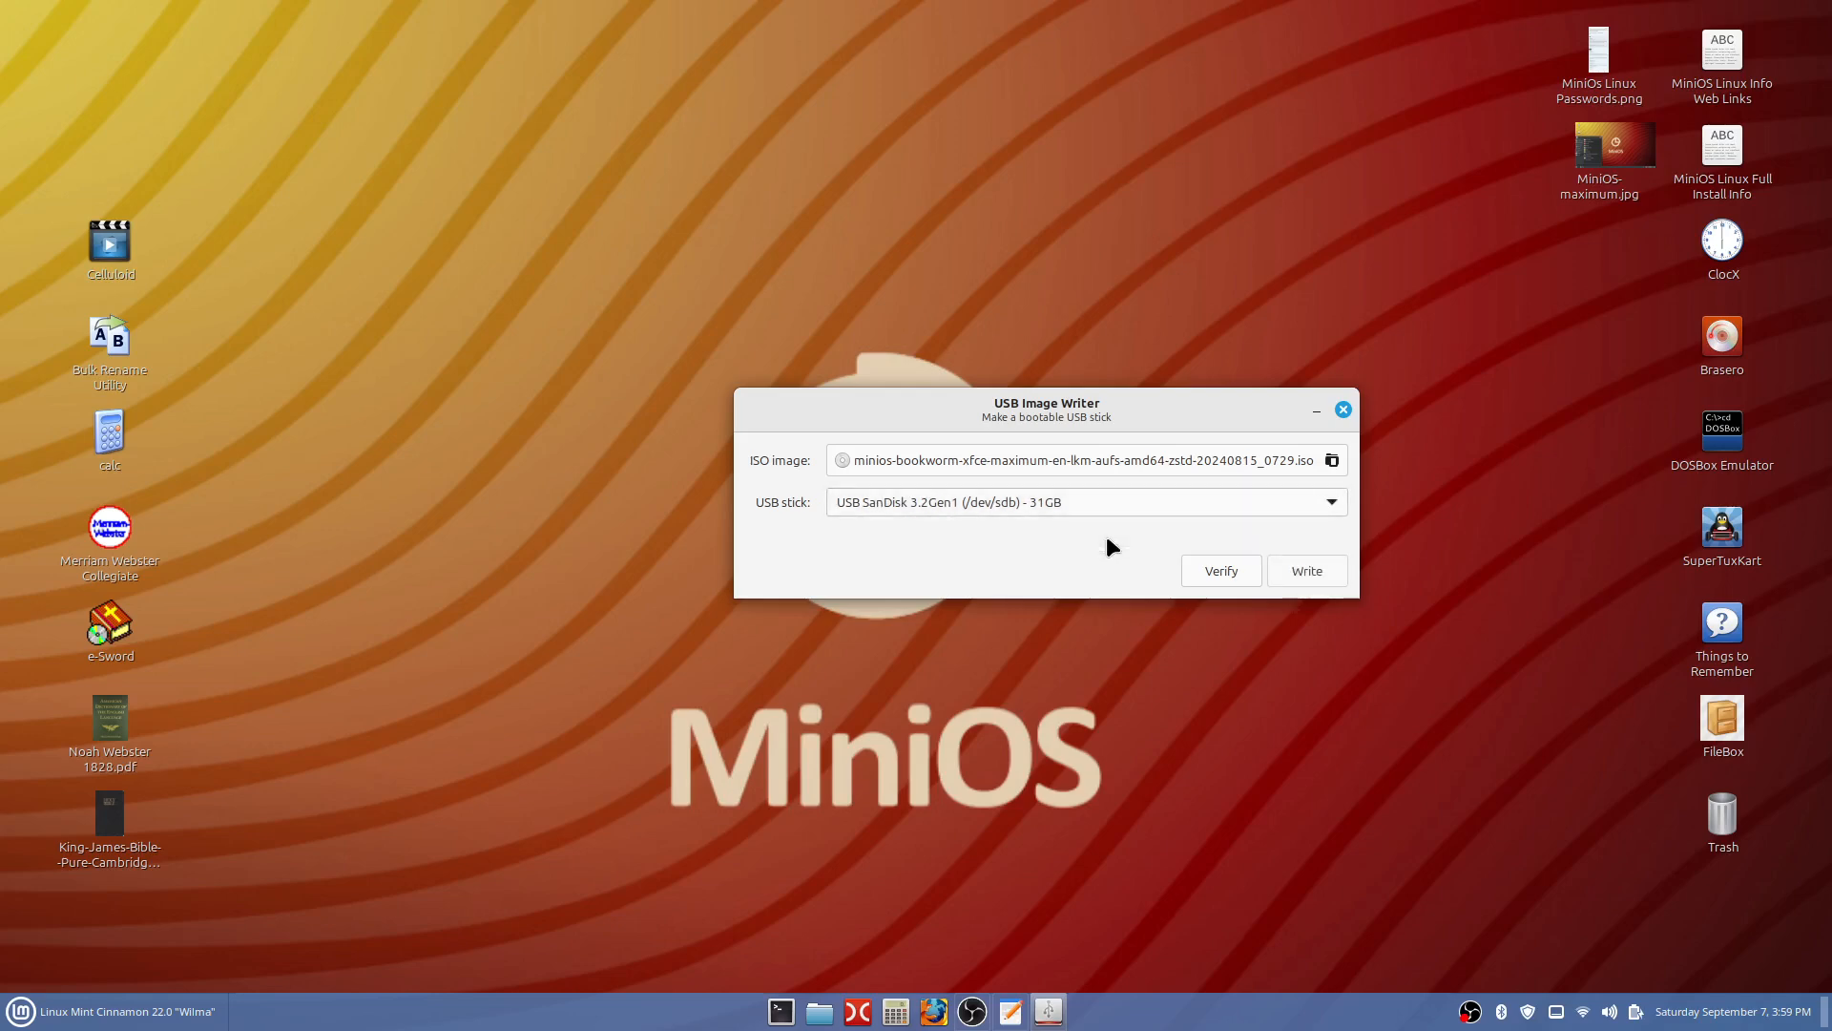
pyautogui.click(1307, 571)
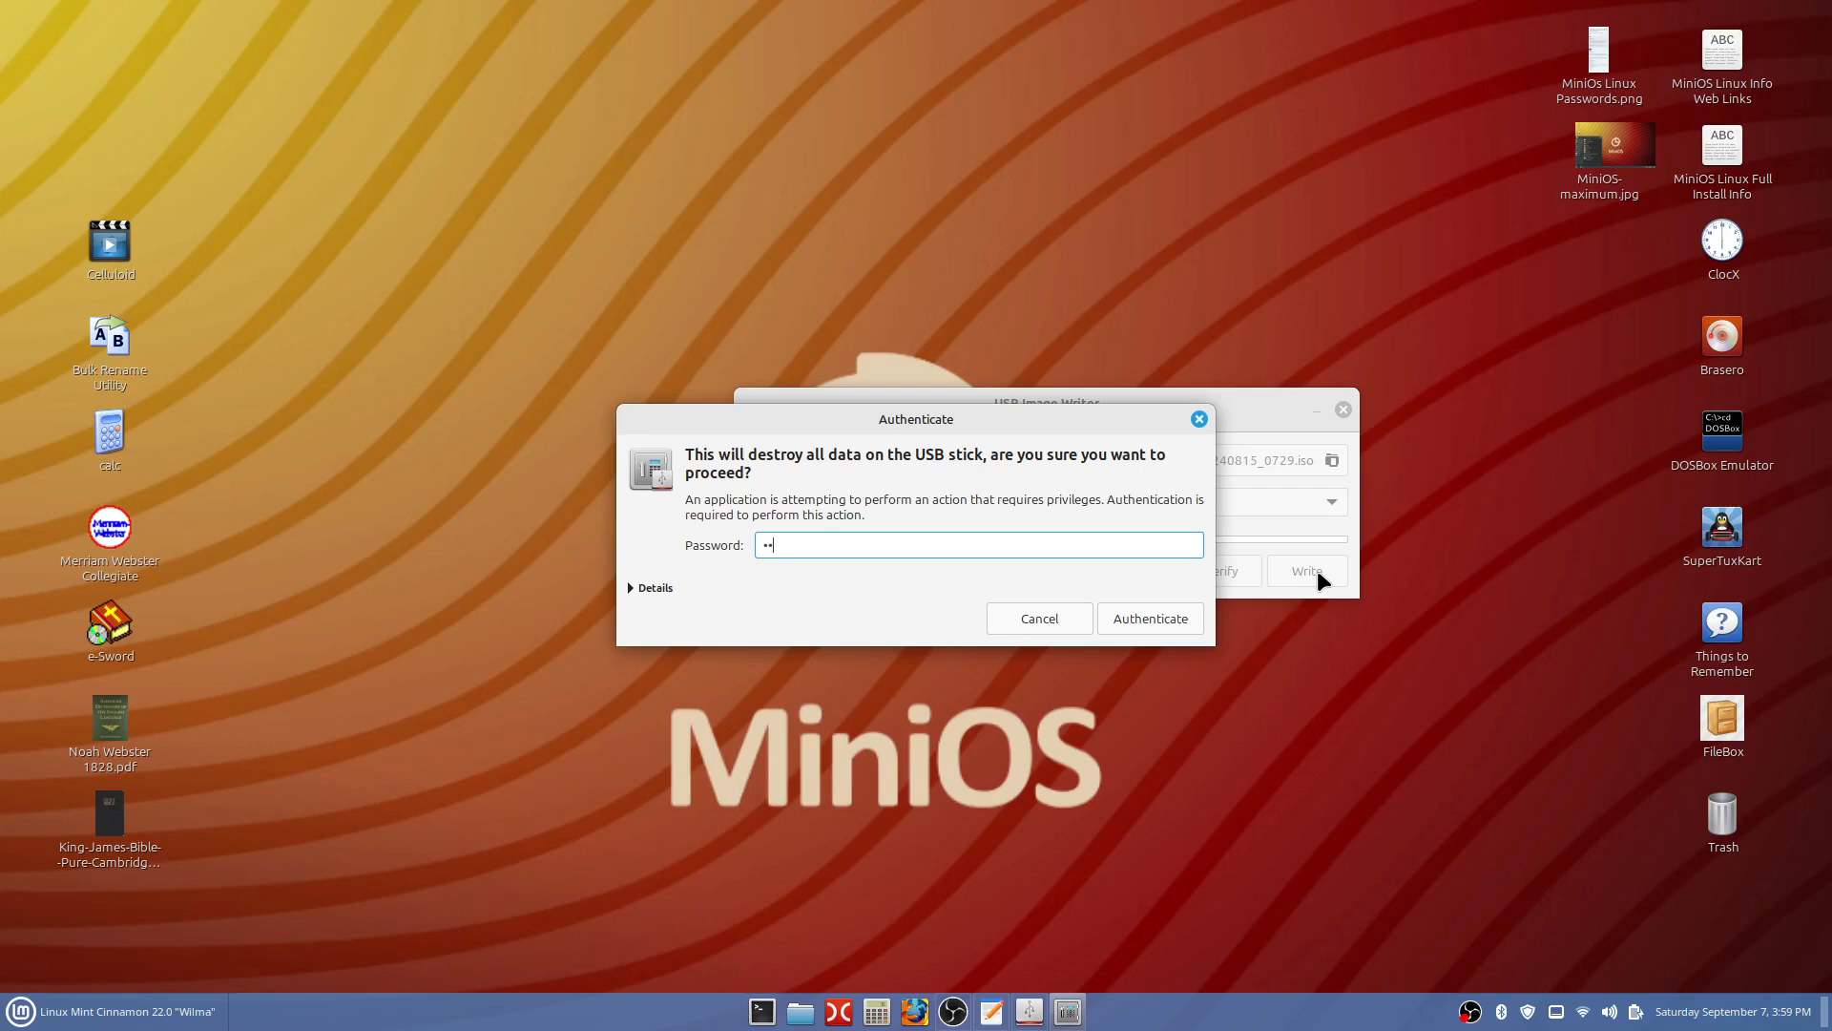
pyautogui.write('•••••••••')
pyautogui.press('Return')
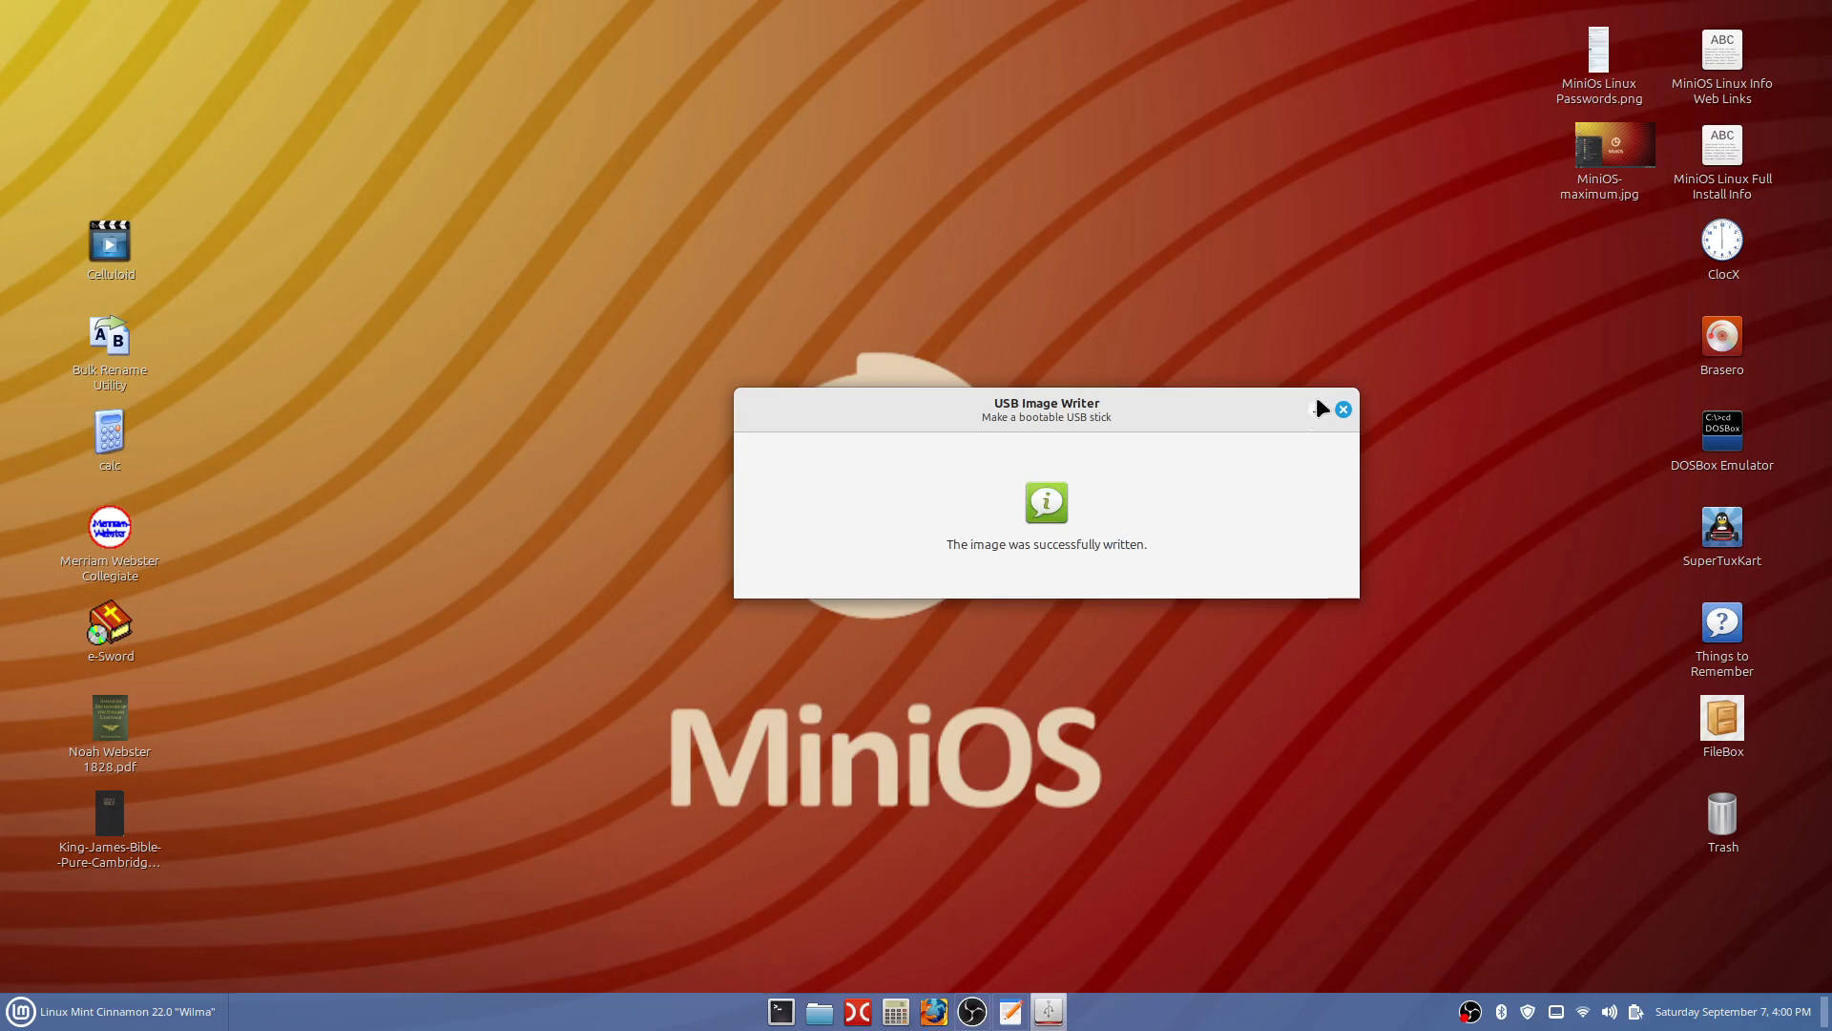
pyautogui.click(1343, 410)
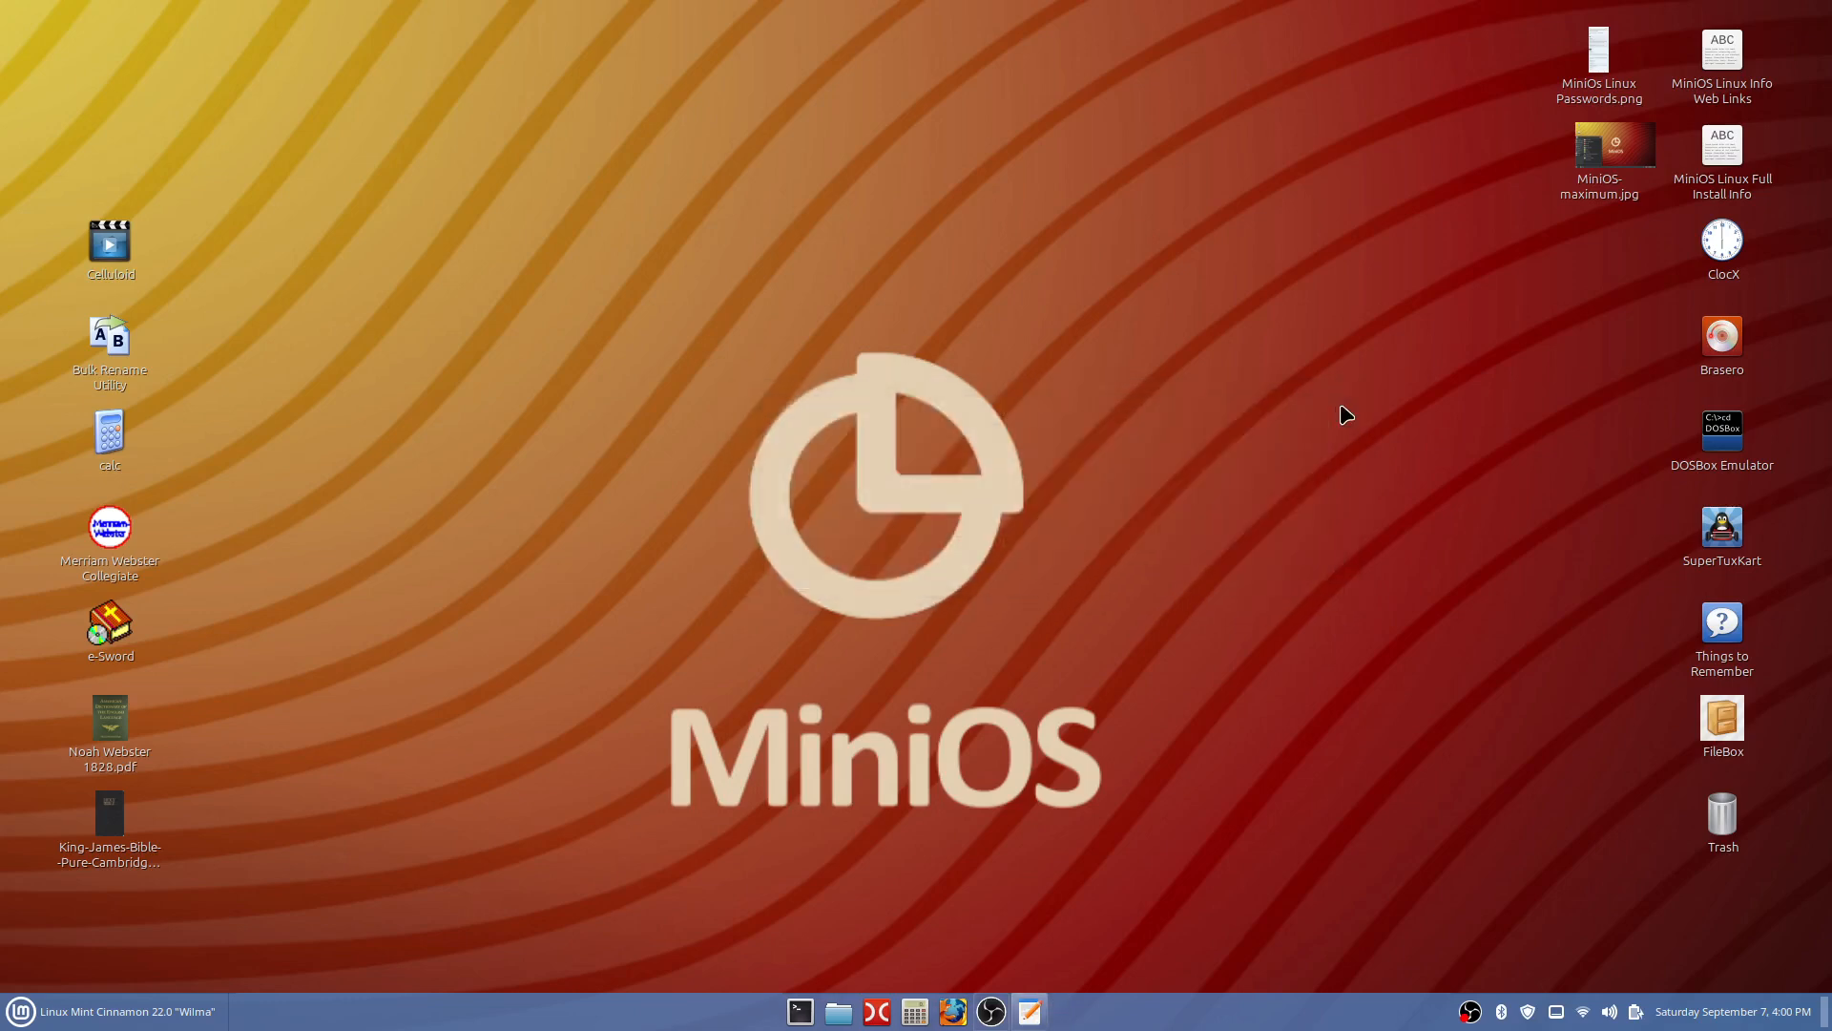
# - Open the MiniOS USB drive in the file manager, dismiss the inserted-medium dialog, and move the window towards the middle of the desktop
pyautogui.click(840, 1017)
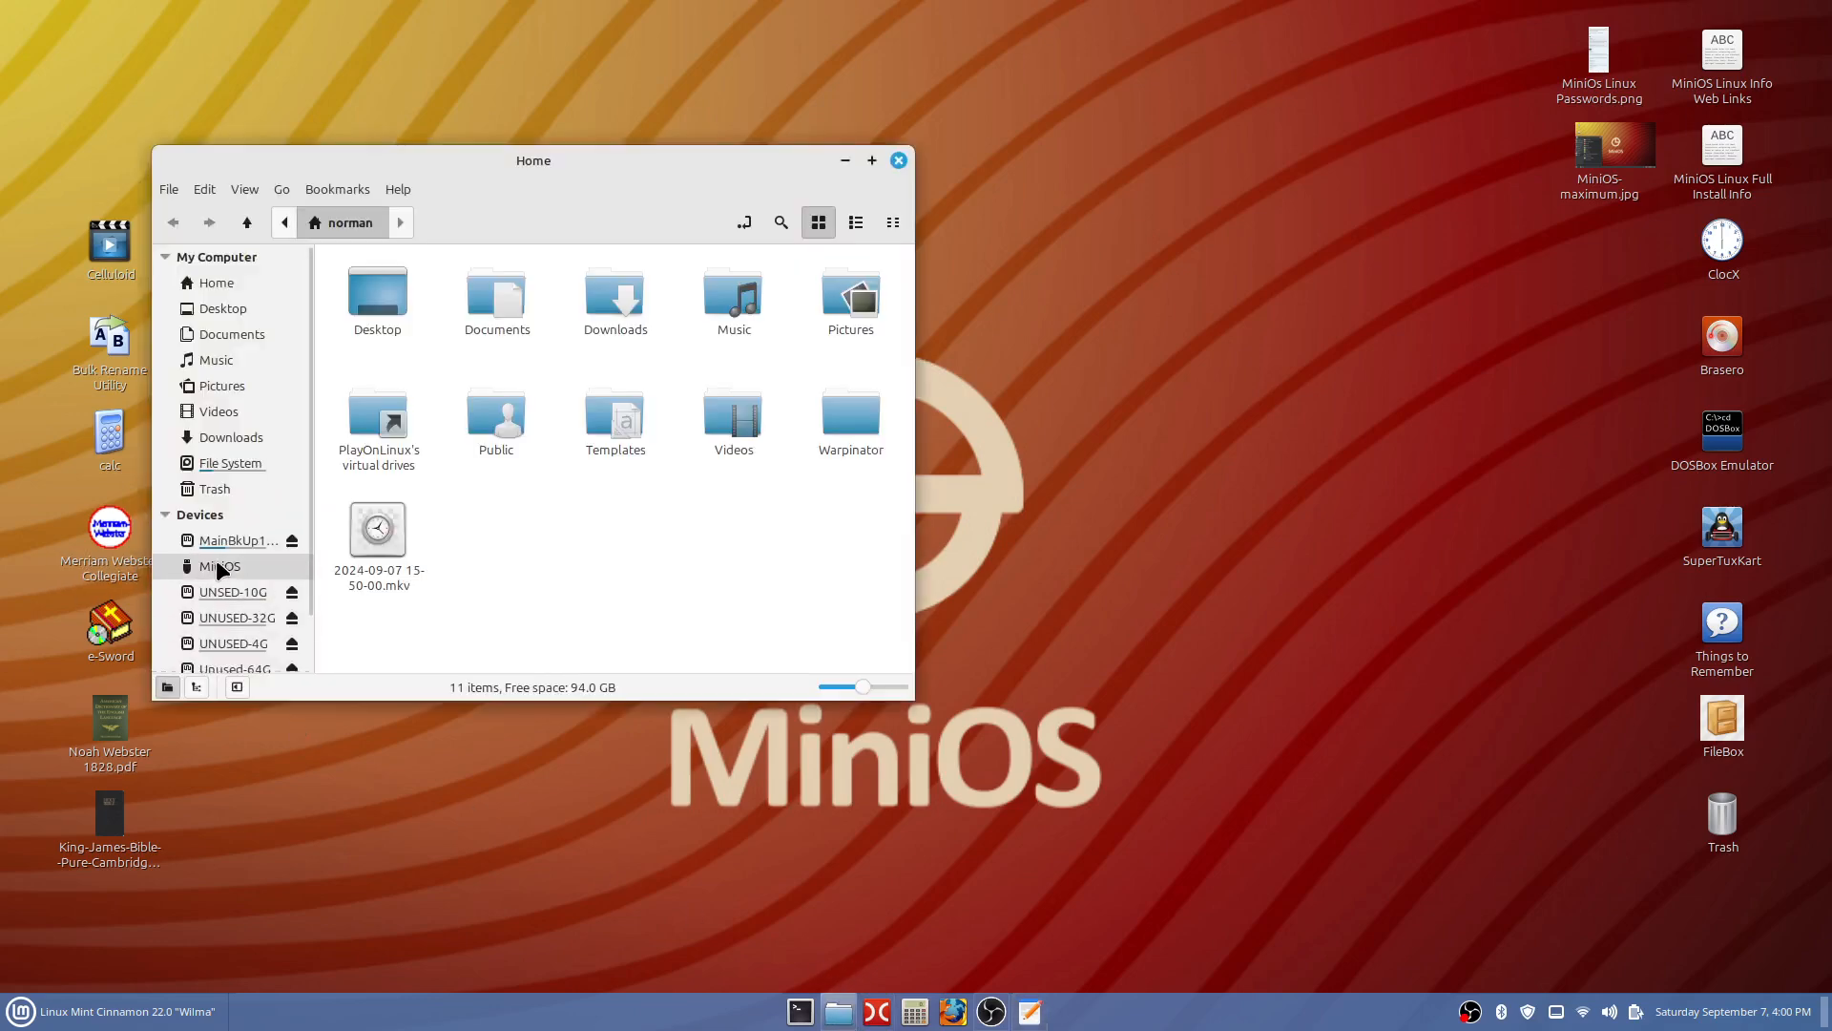
pyautogui.click(205, 565)
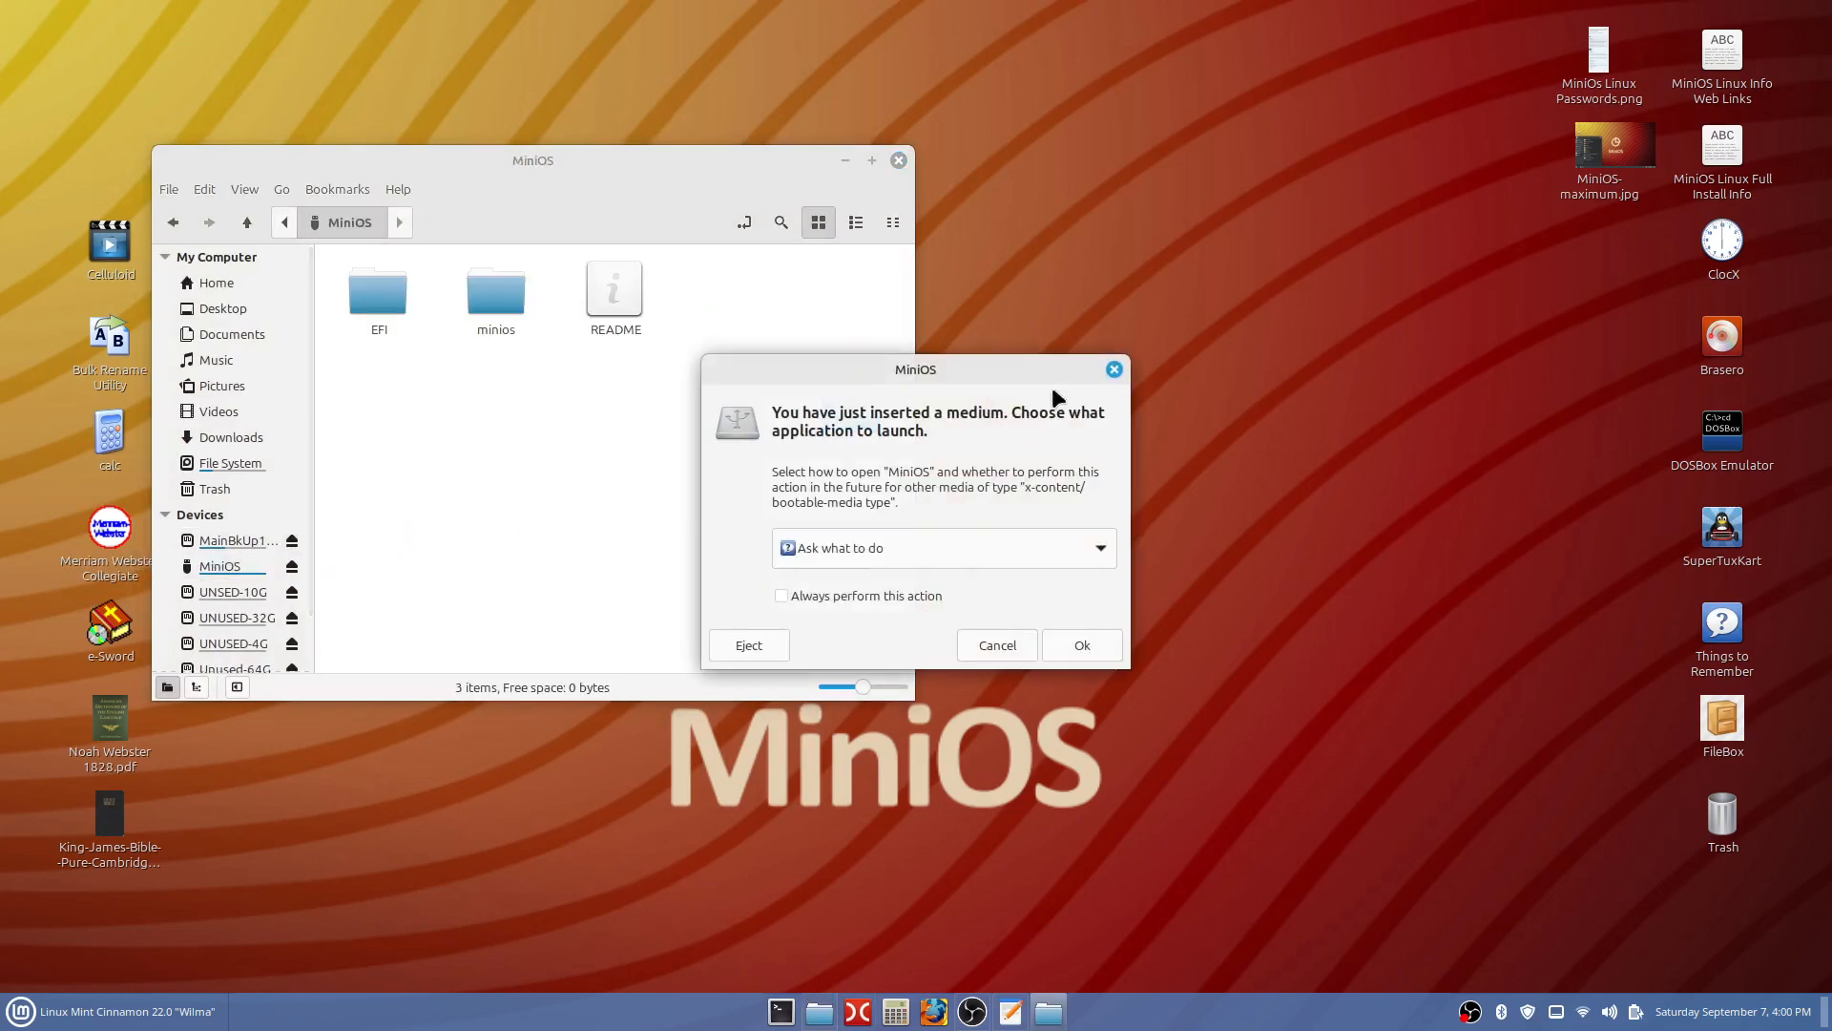
pyautogui.click(1110, 369)
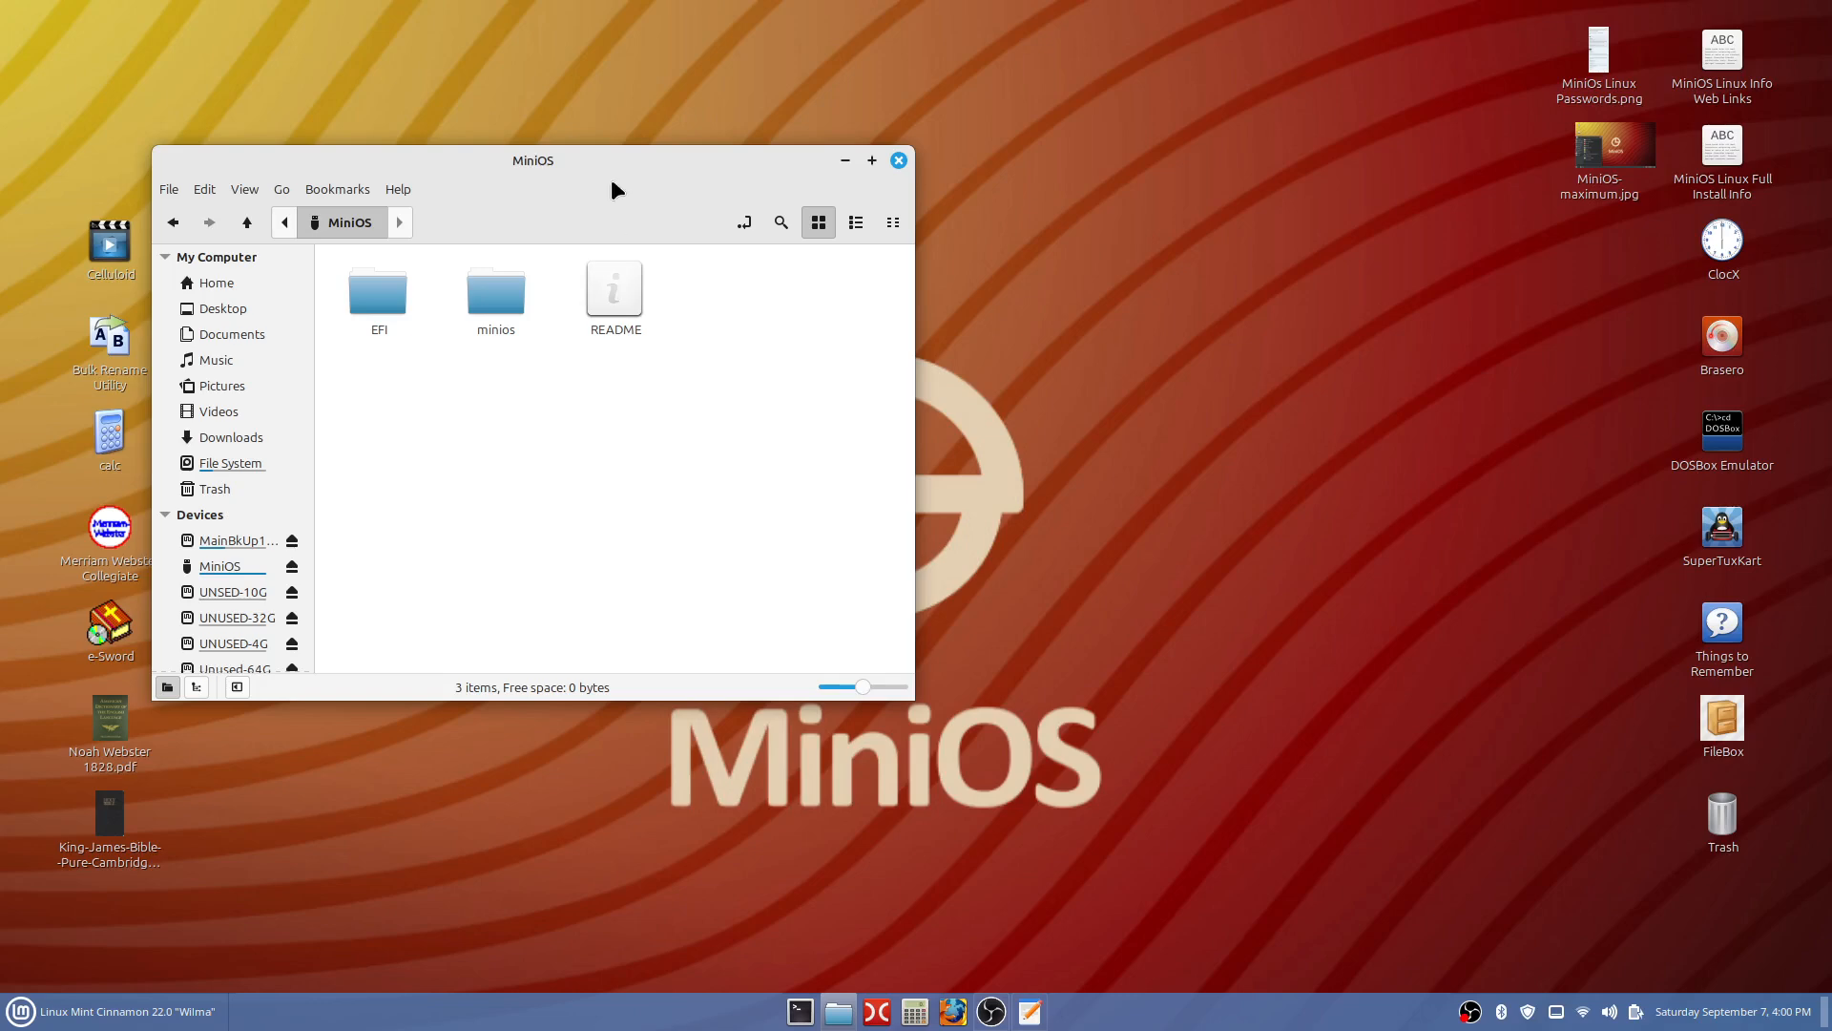
pyautogui.moveTo(614, 186); pyautogui.dragTo(1095, 238)
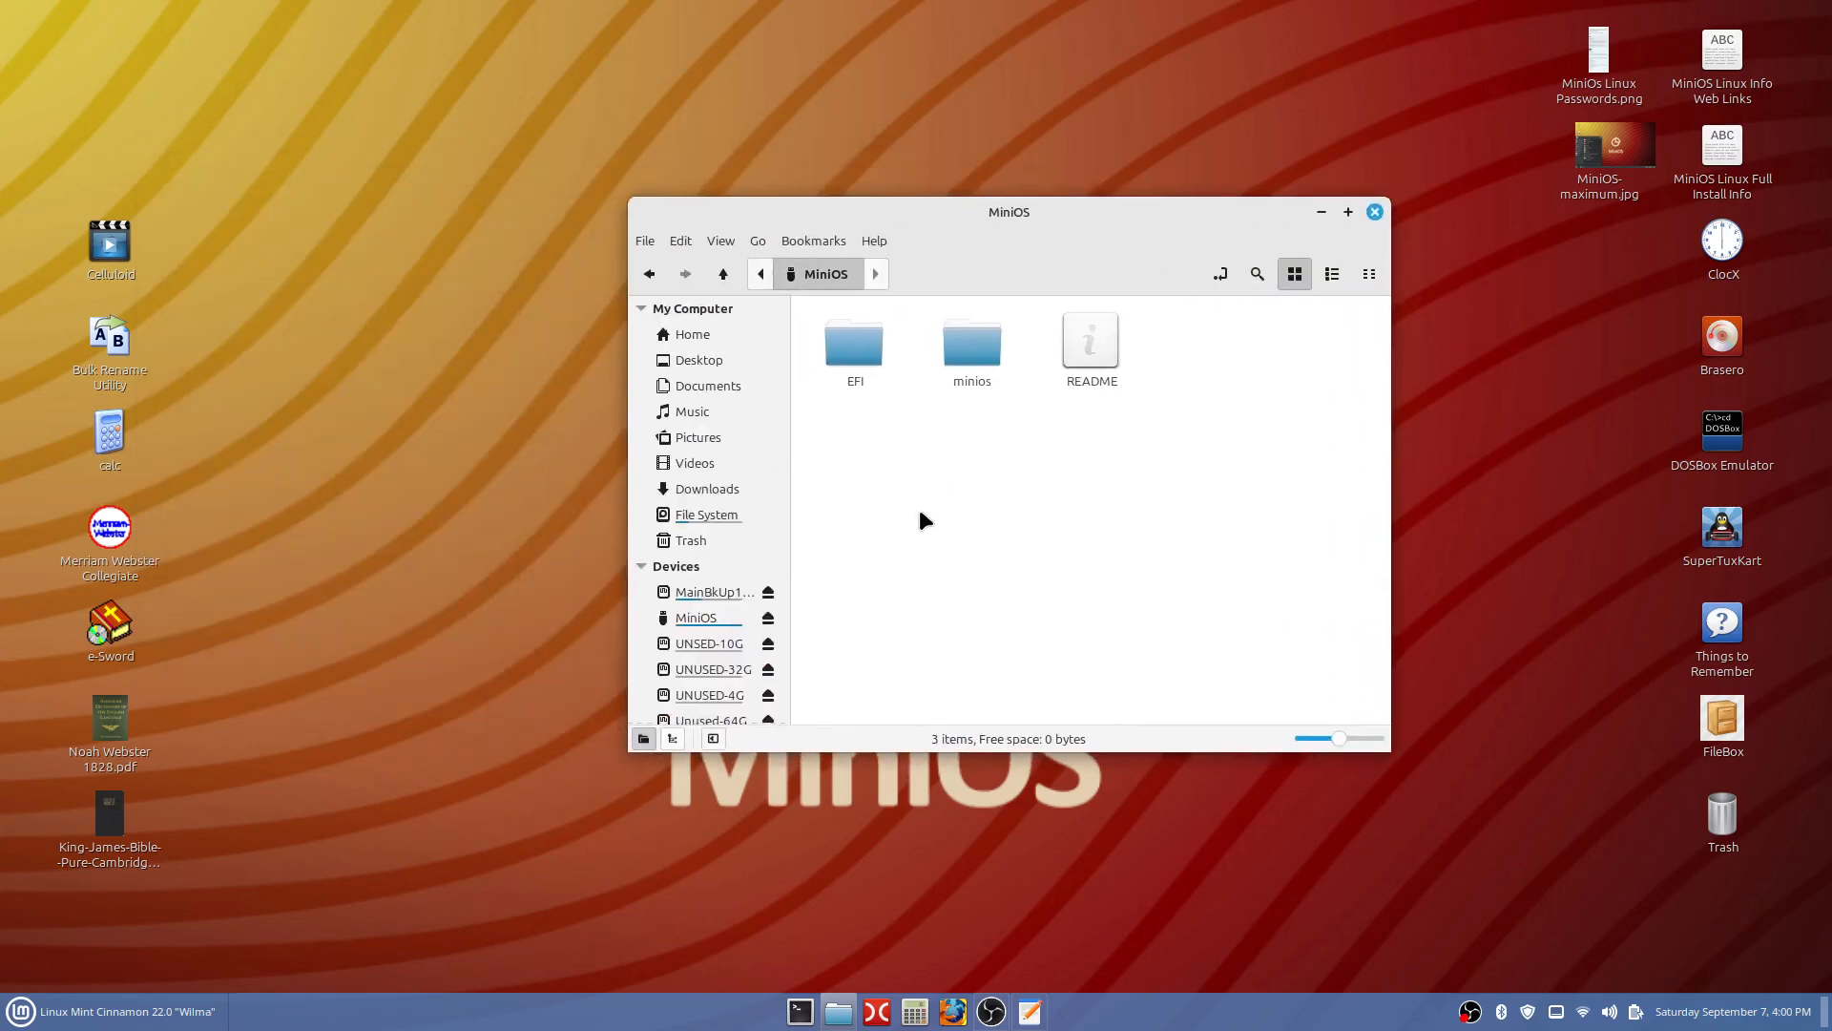
# - Look inside the minios folder on the USB drive, return to the drive's root, and copy that folder to the desktop
pyautogui.click(971, 350)
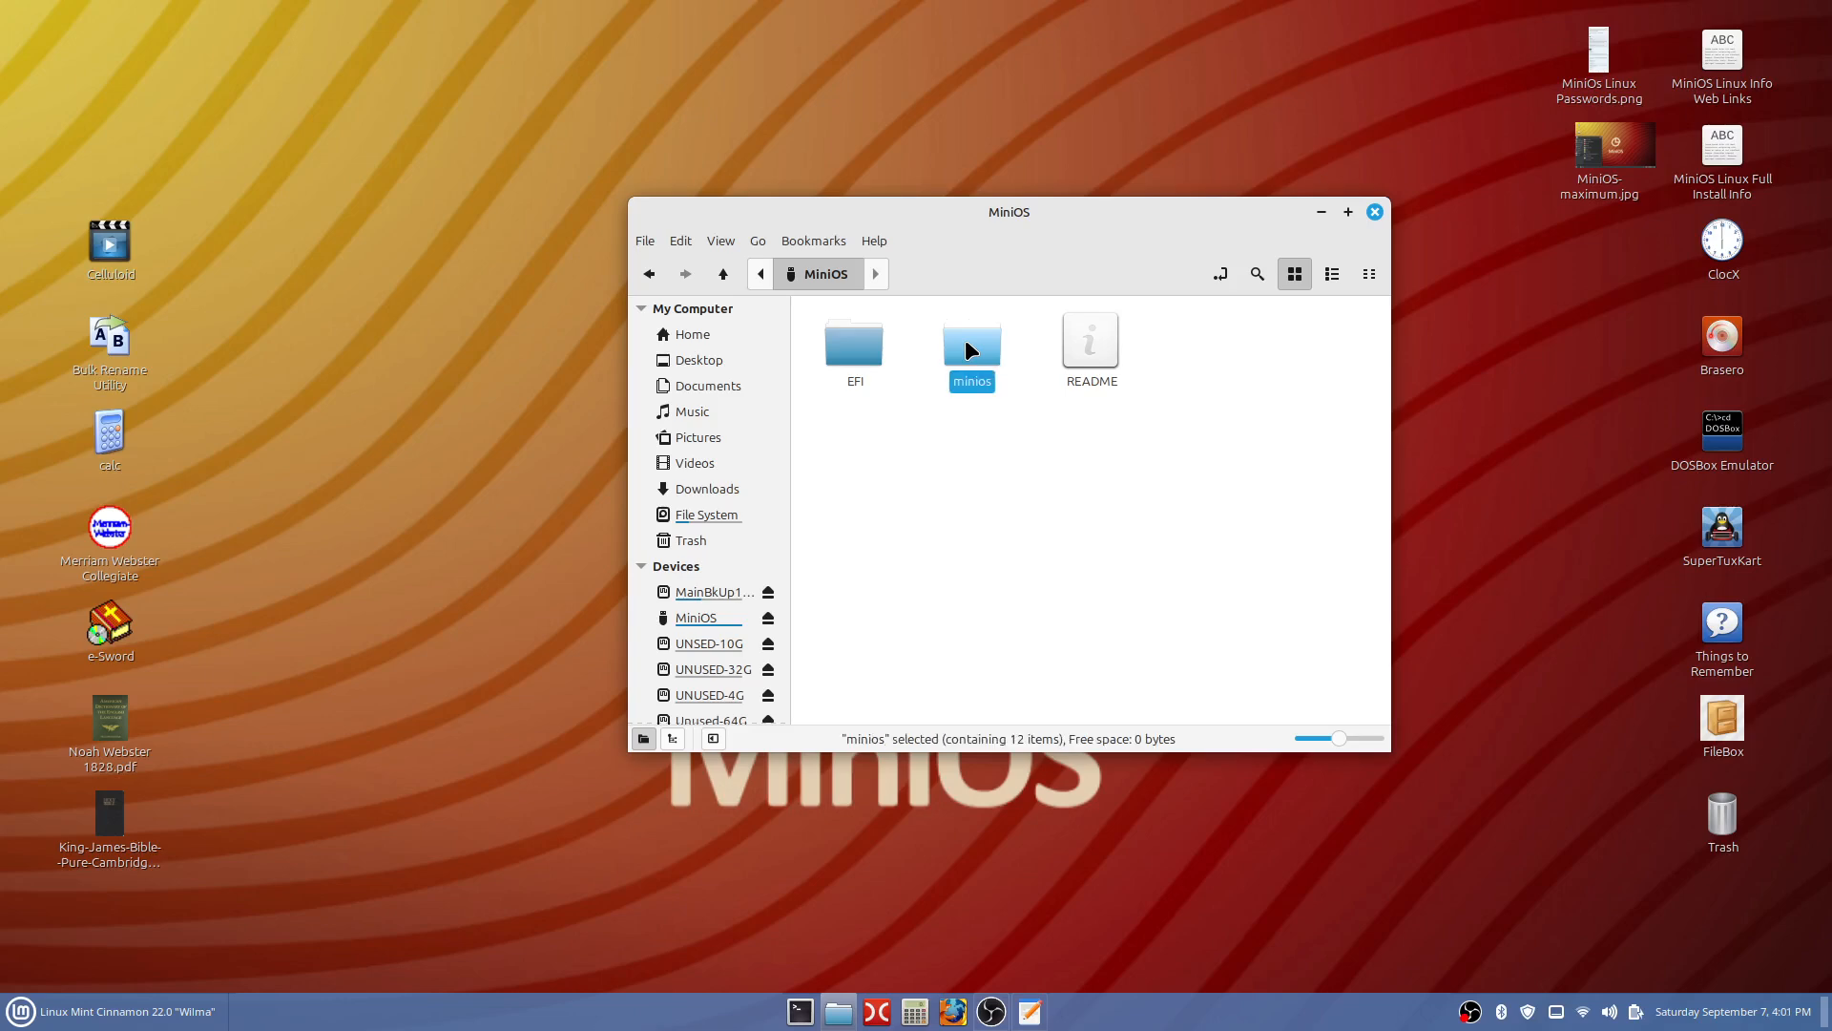
pyautogui.doubleClick(970, 351)
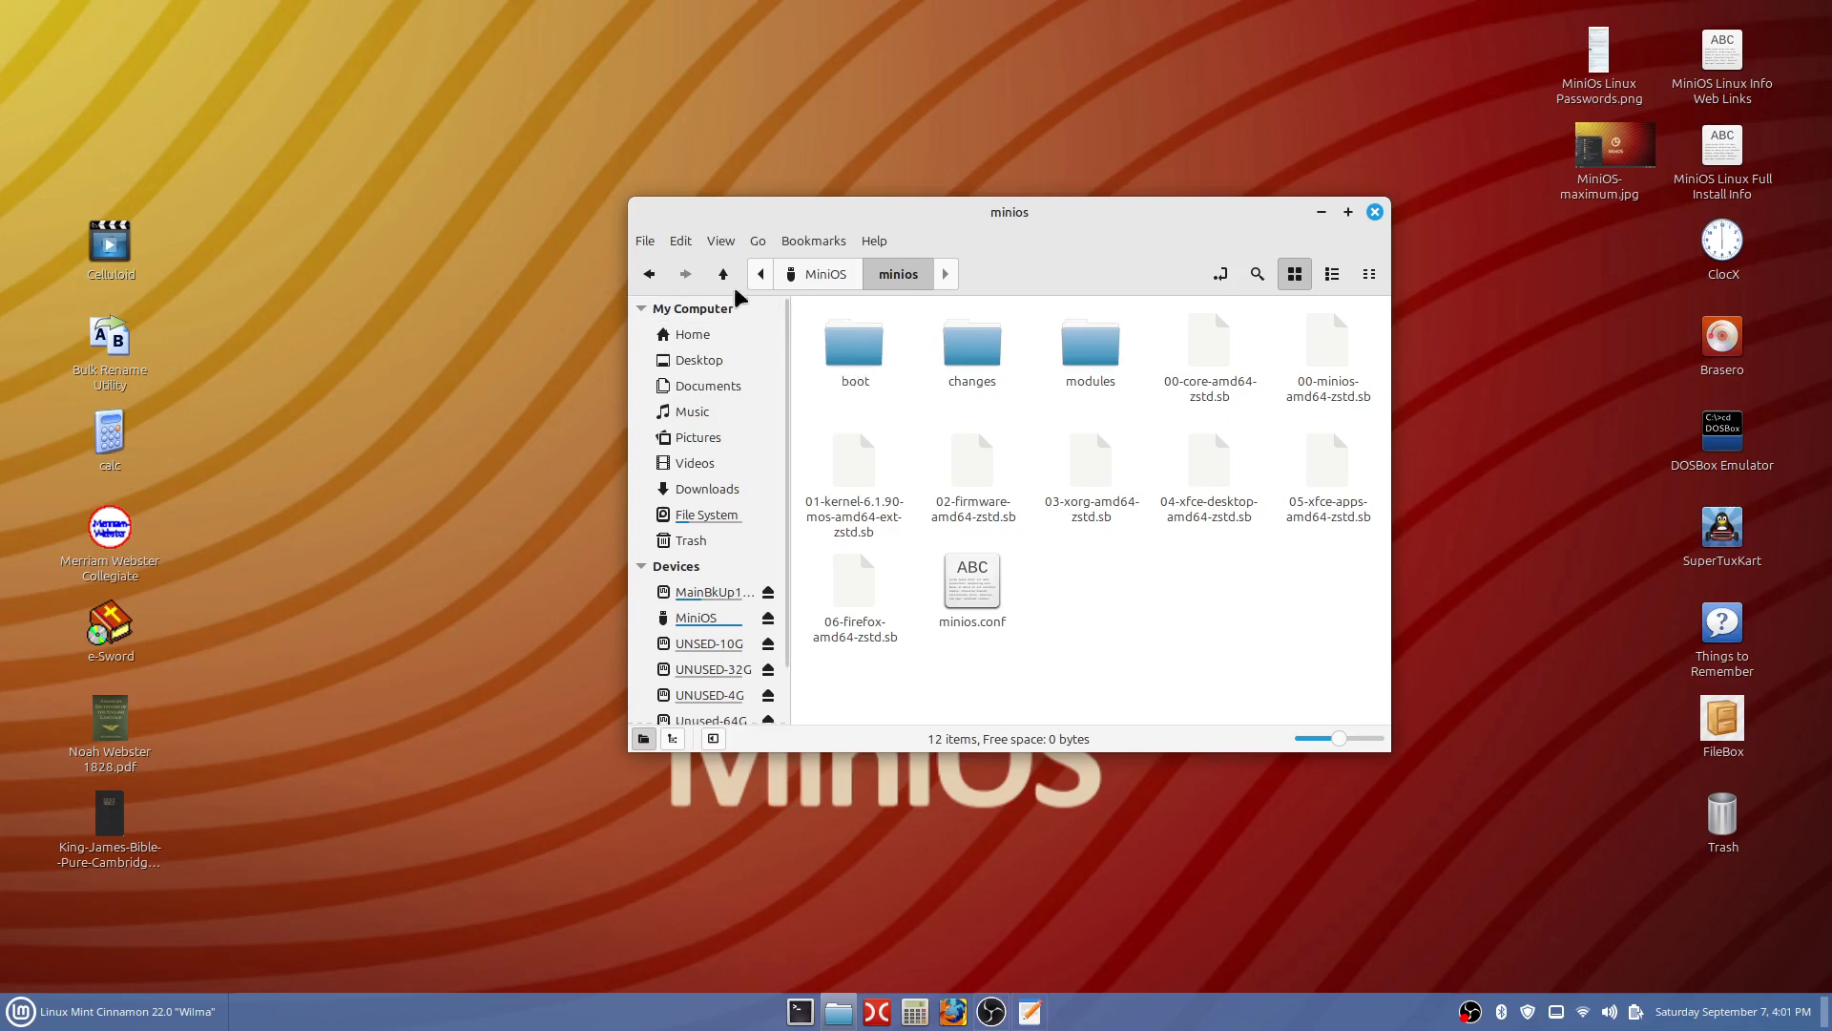
pyautogui.click(650, 274)
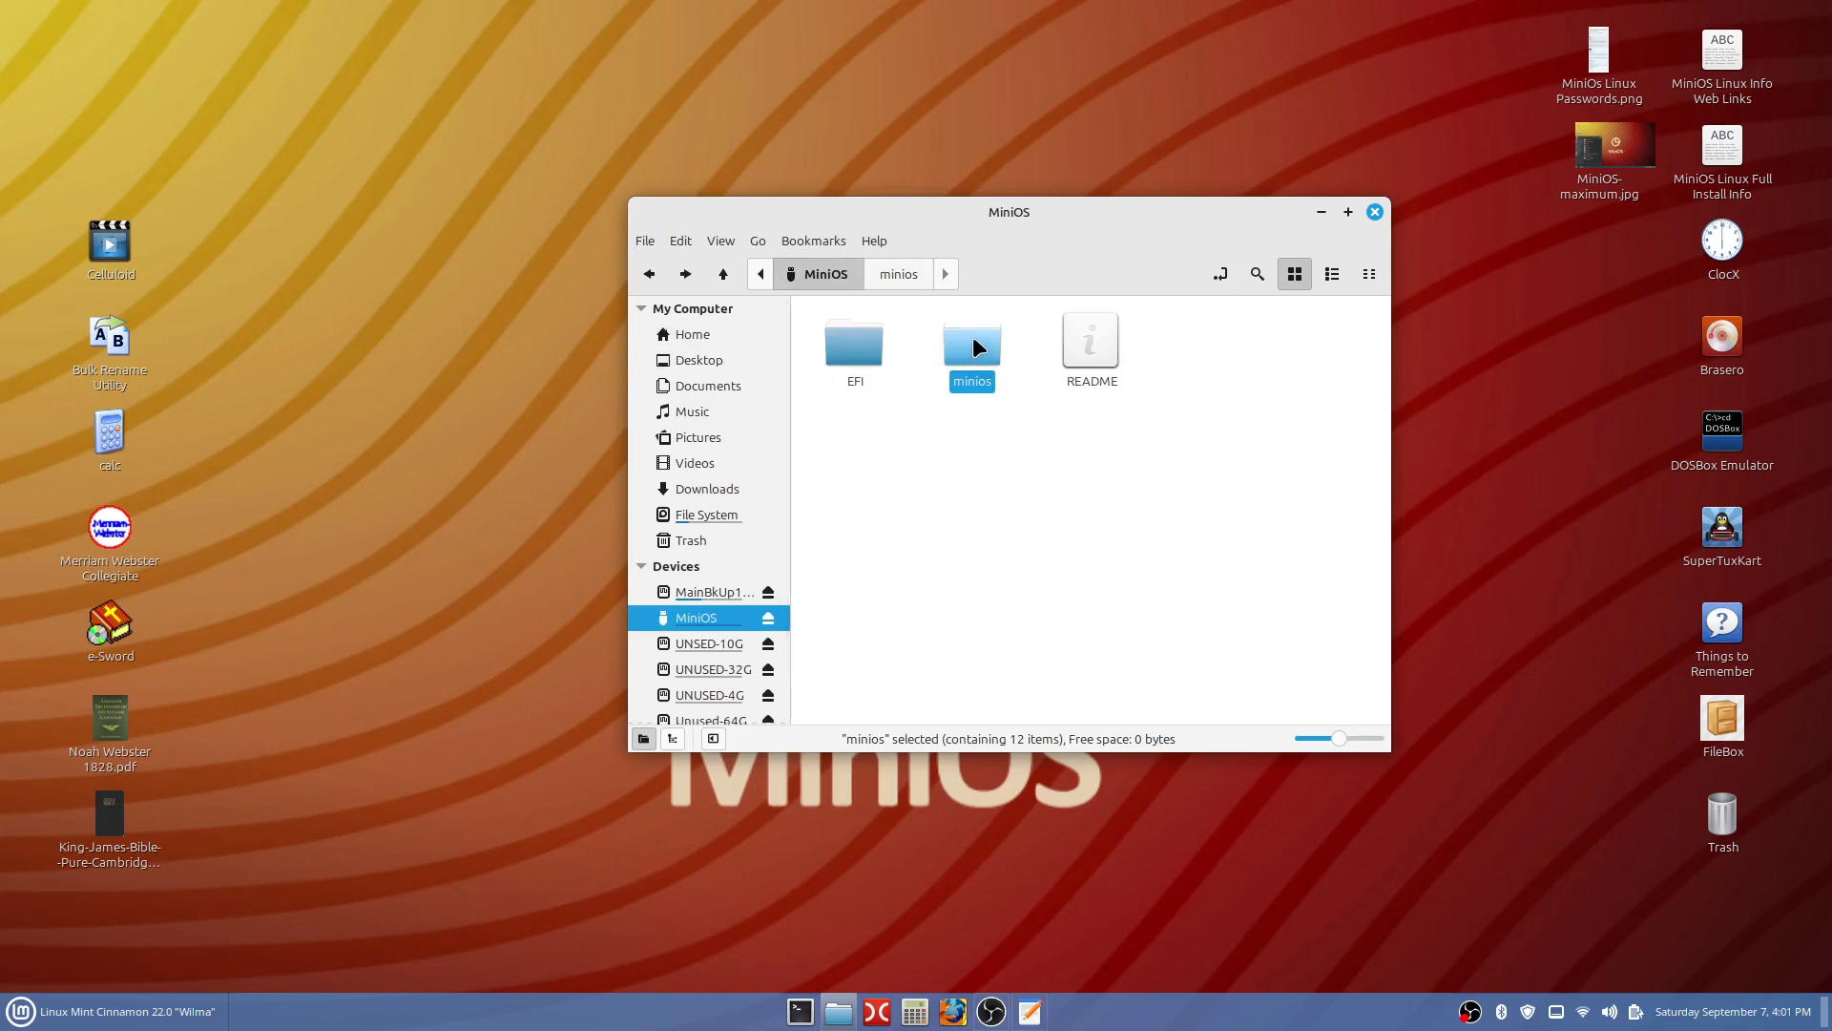
pyautogui.moveTo(971, 341); pyautogui.dragTo(113, 113)
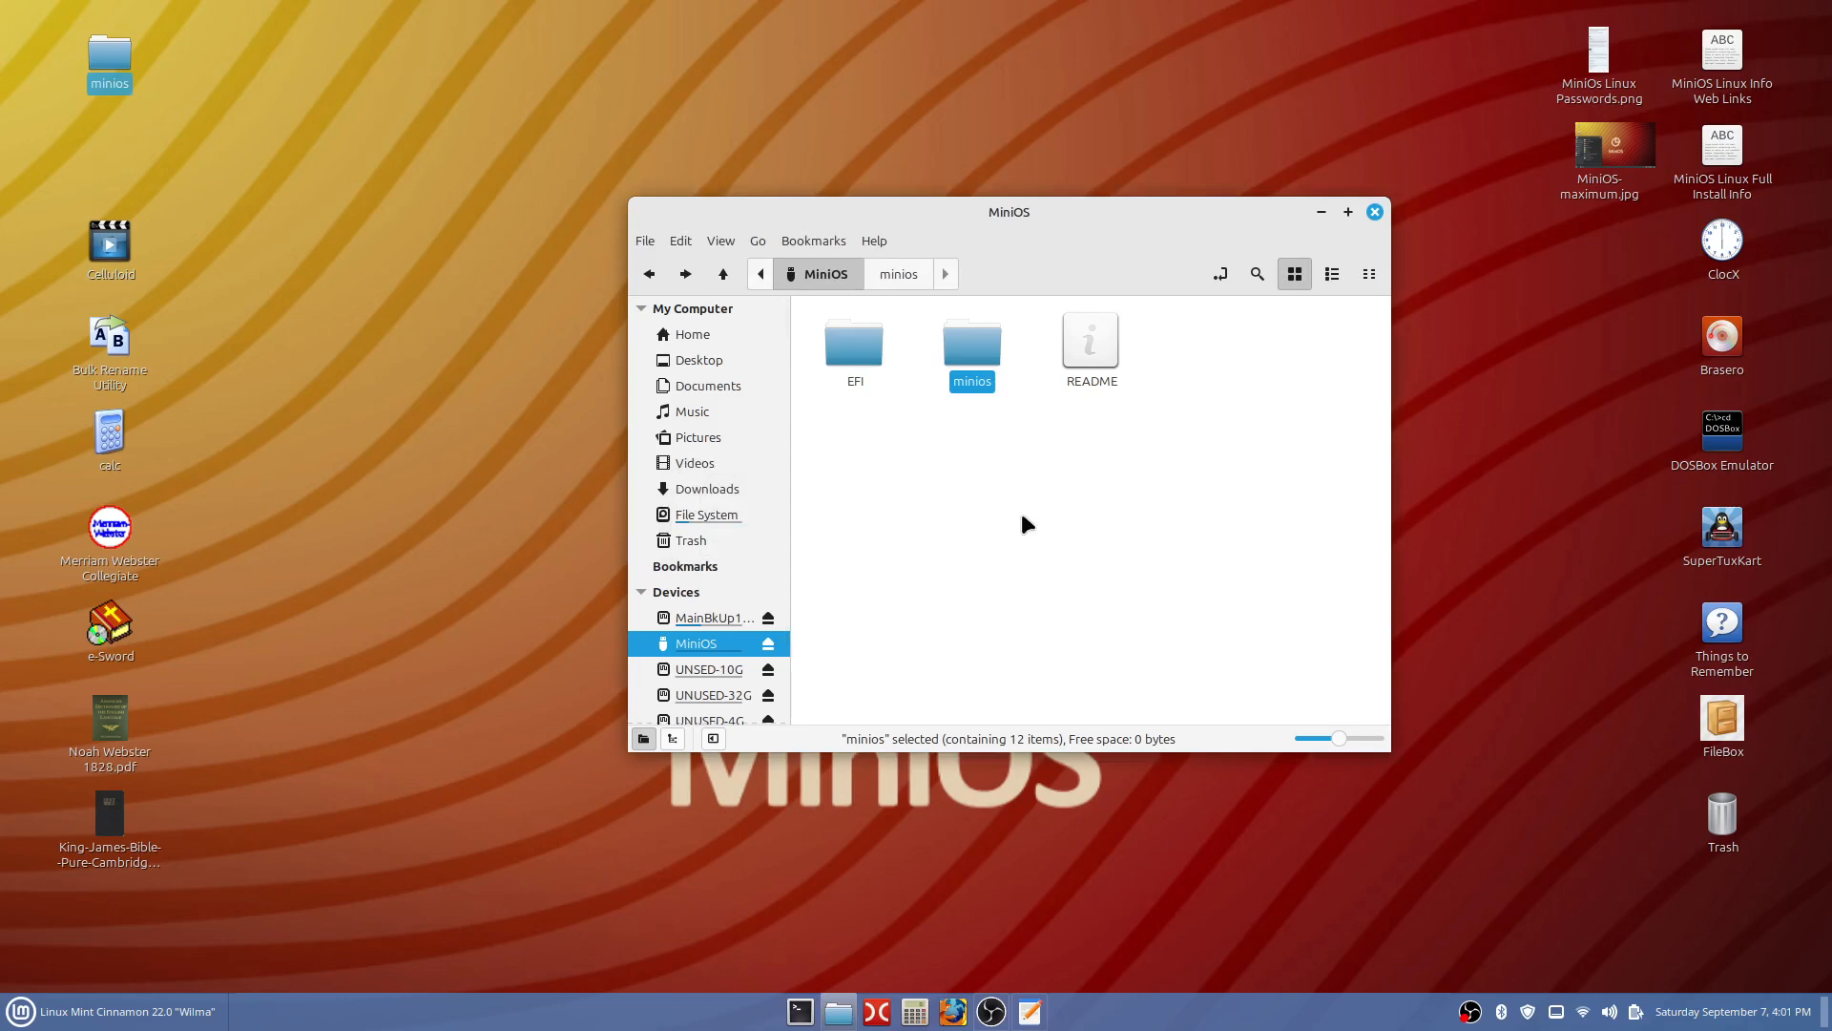
# - Select EFI, minios and README on the MiniOS drive, check which file actions are available for them, then close the window
pyautogui.keyDown('ctrl'); pyautogui.click(855, 351); pyautogui.keyUp('ctrl')
pyautogui.keyDown('ctrl'); pyautogui.click(1097, 368); pyautogui.keyUp('ctrl')
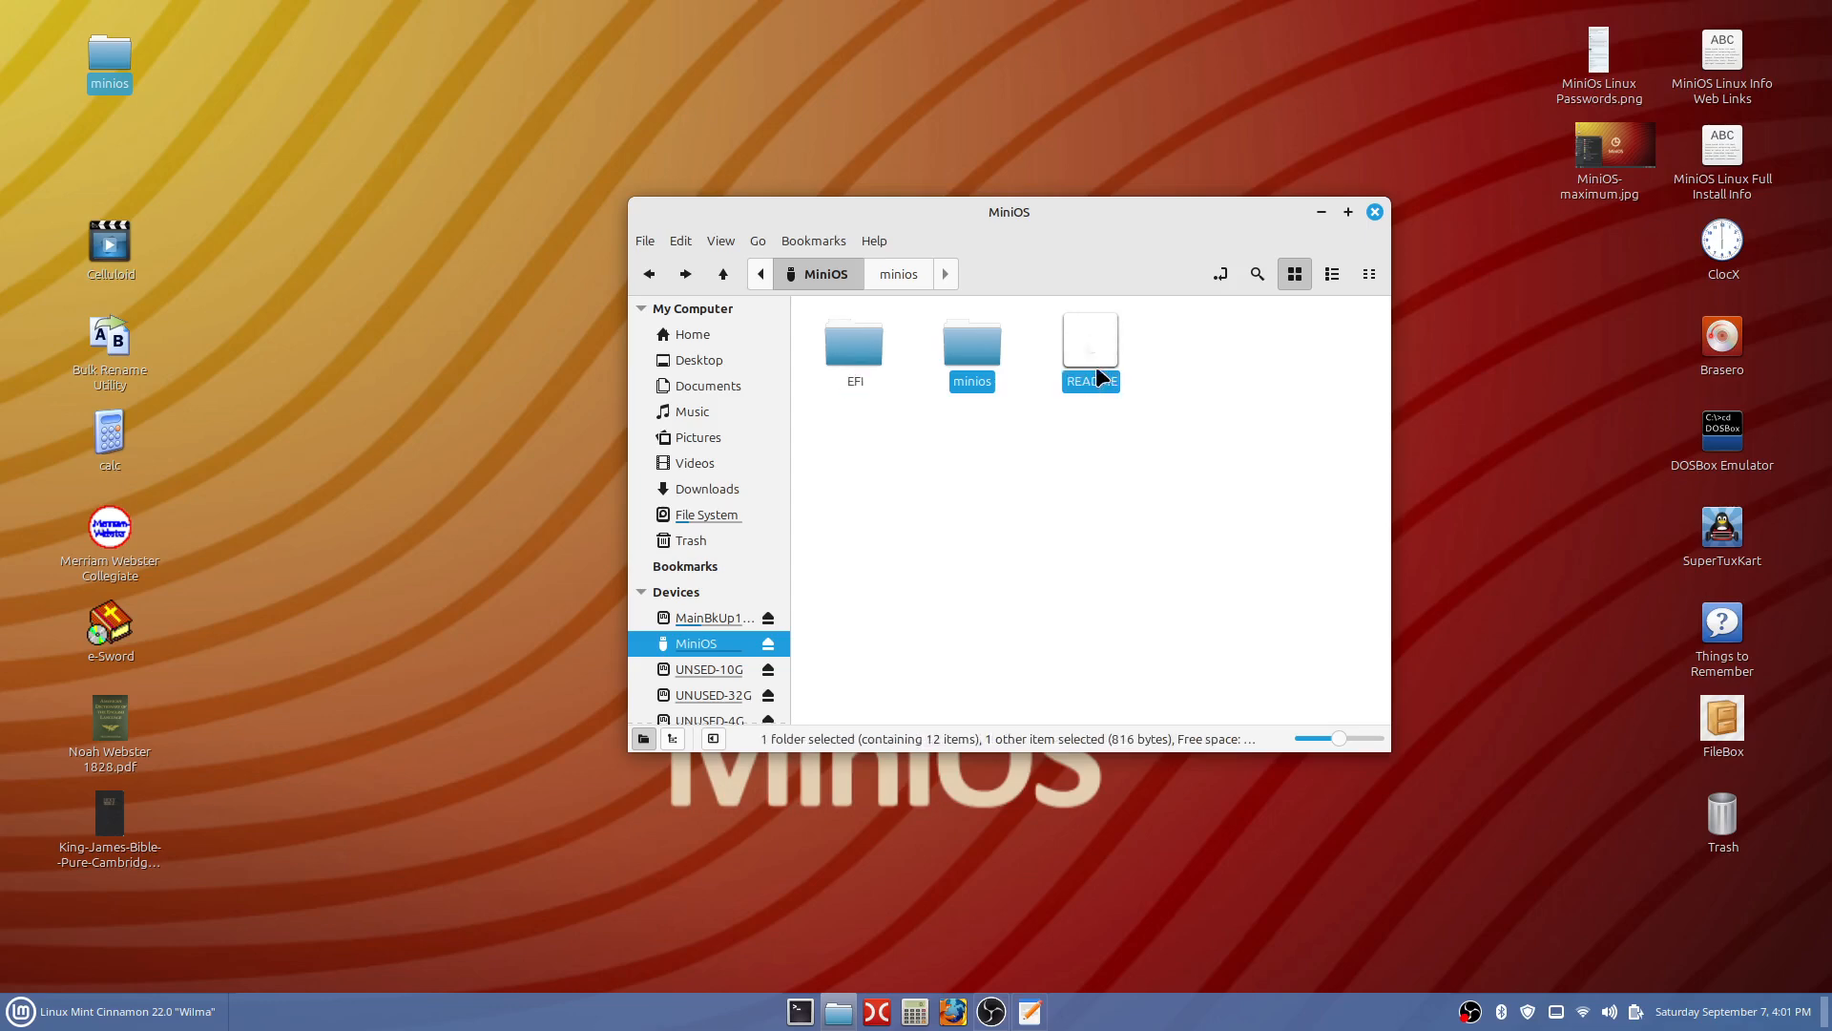
pyautogui.keyDown('ctrl'); pyautogui.click(857, 368); pyautogui.keyUp('ctrl')
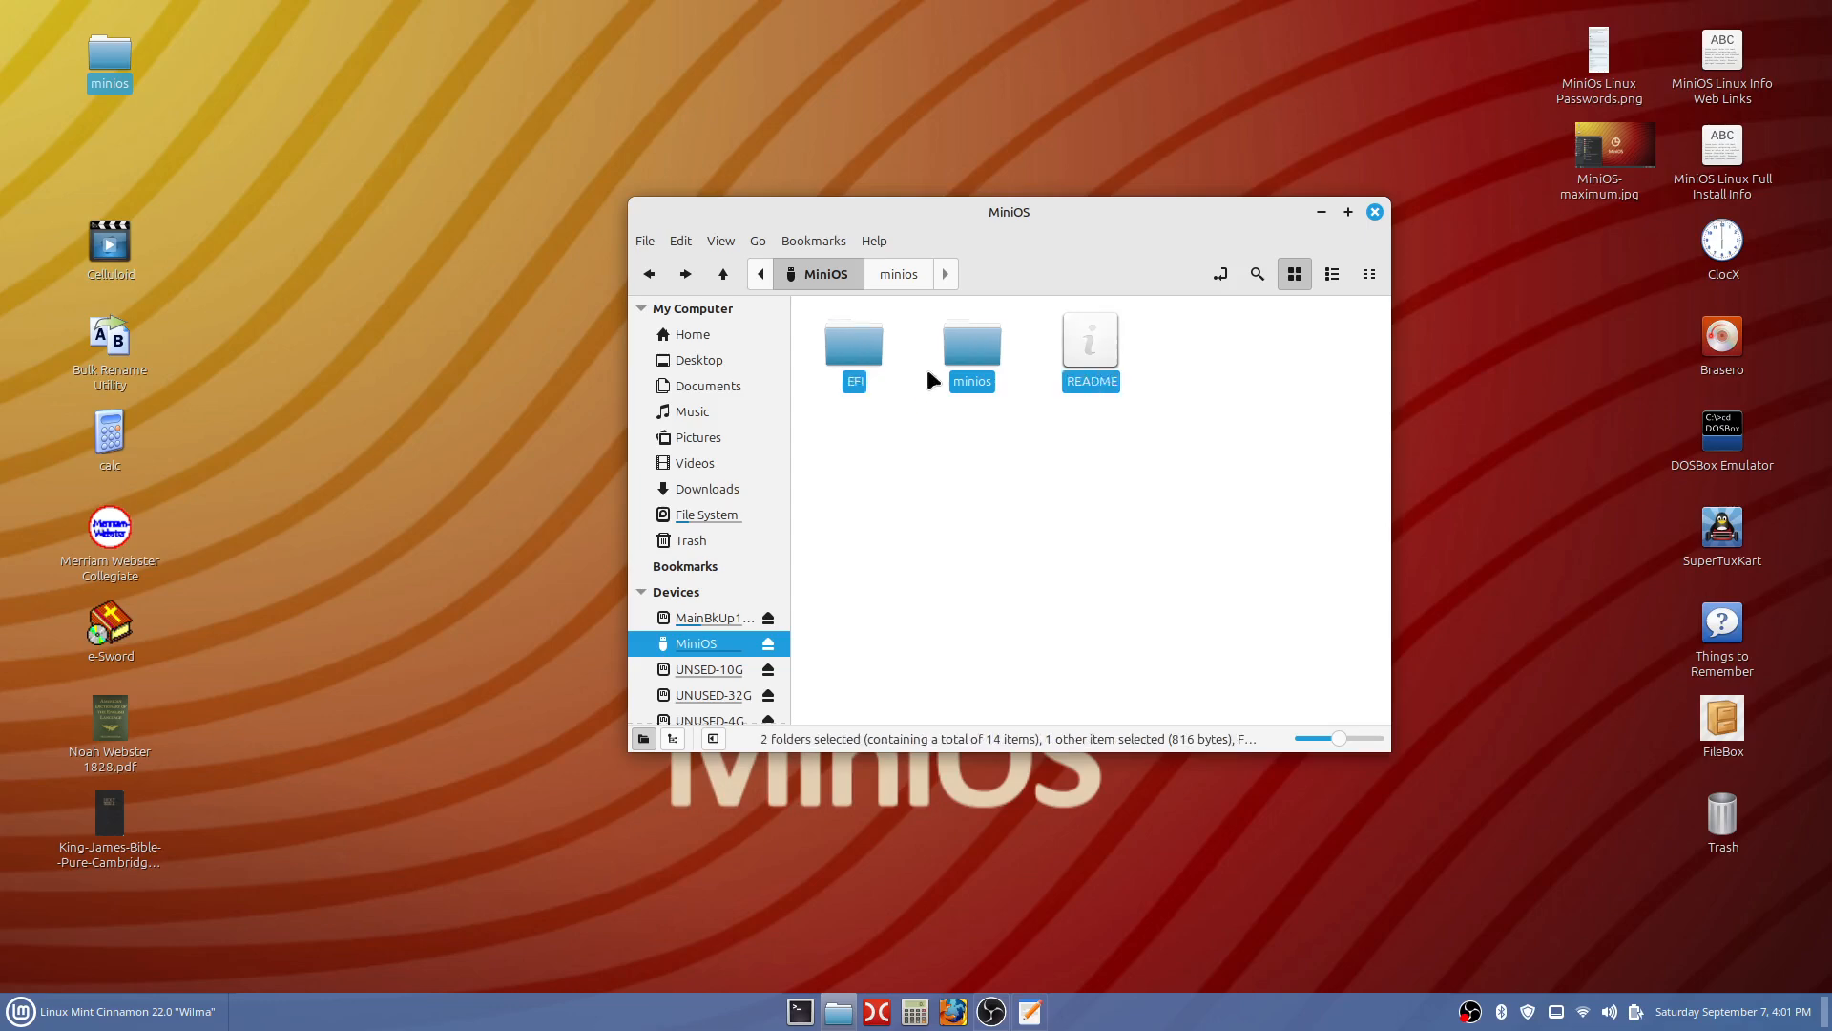
pyautogui.rightClick(966, 363)
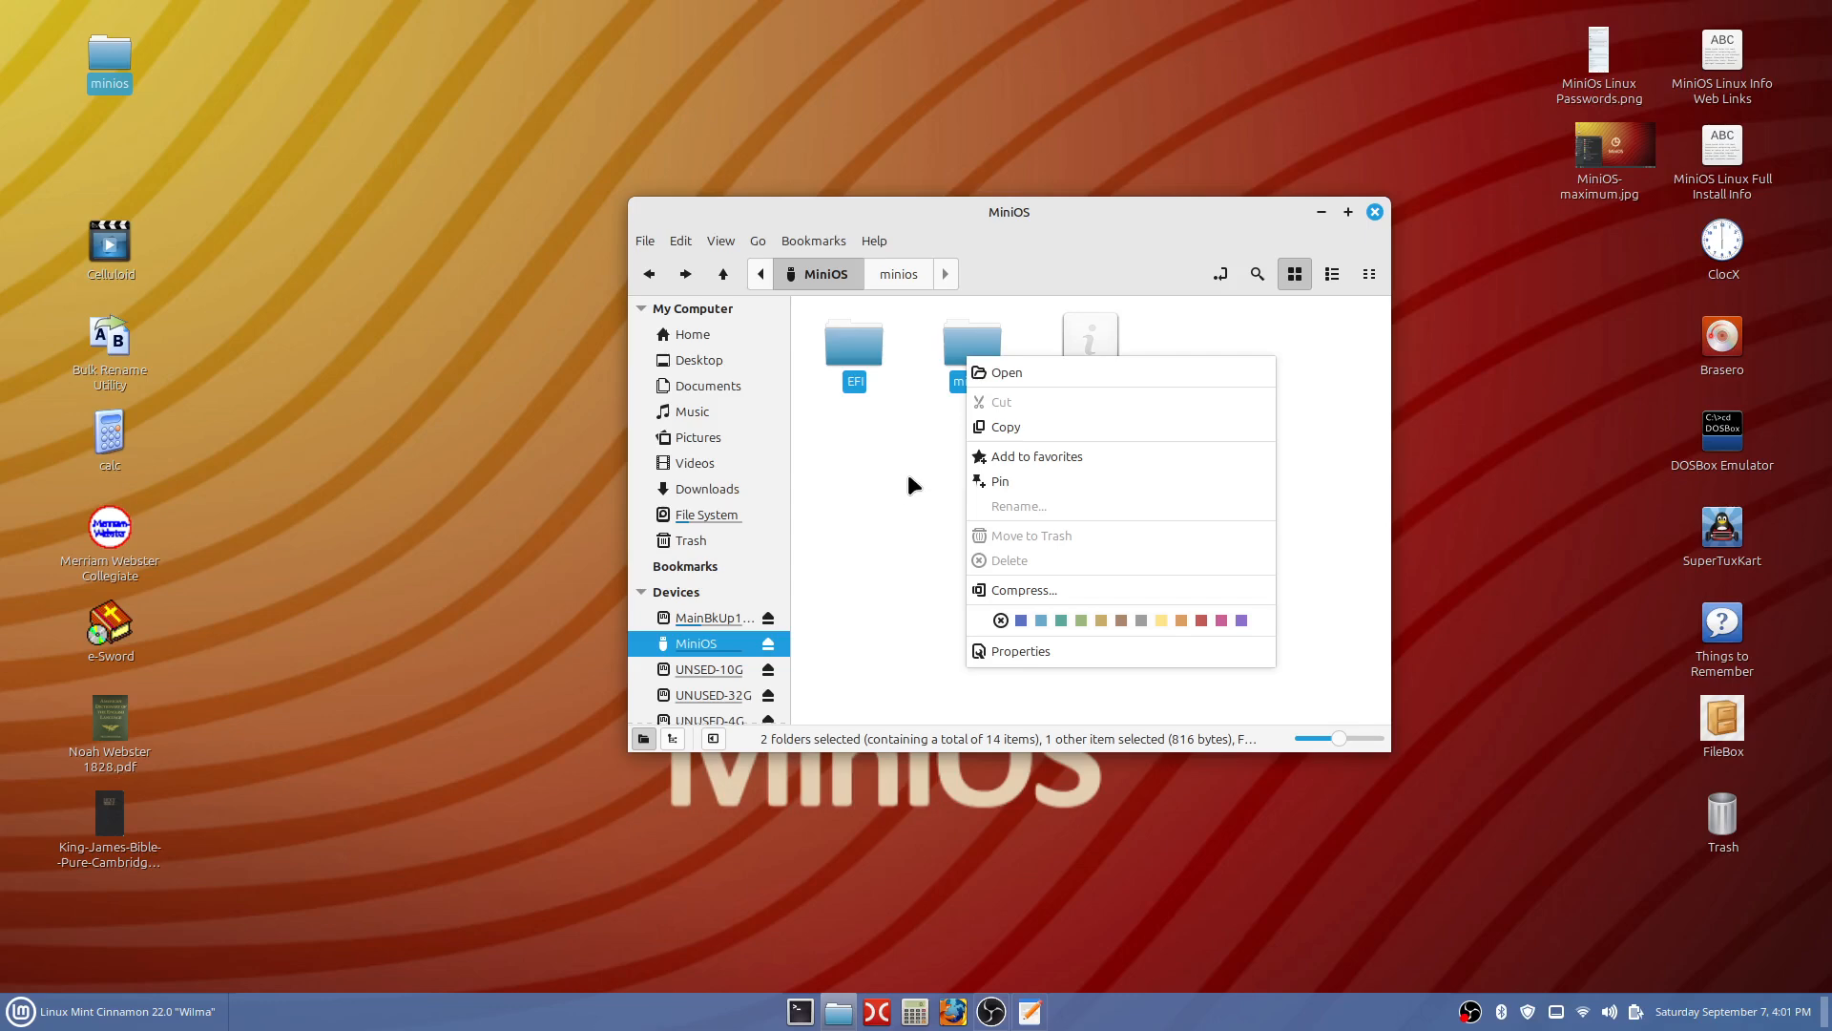
pyautogui.click(908, 420)
pyautogui.rightClick(969, 359)
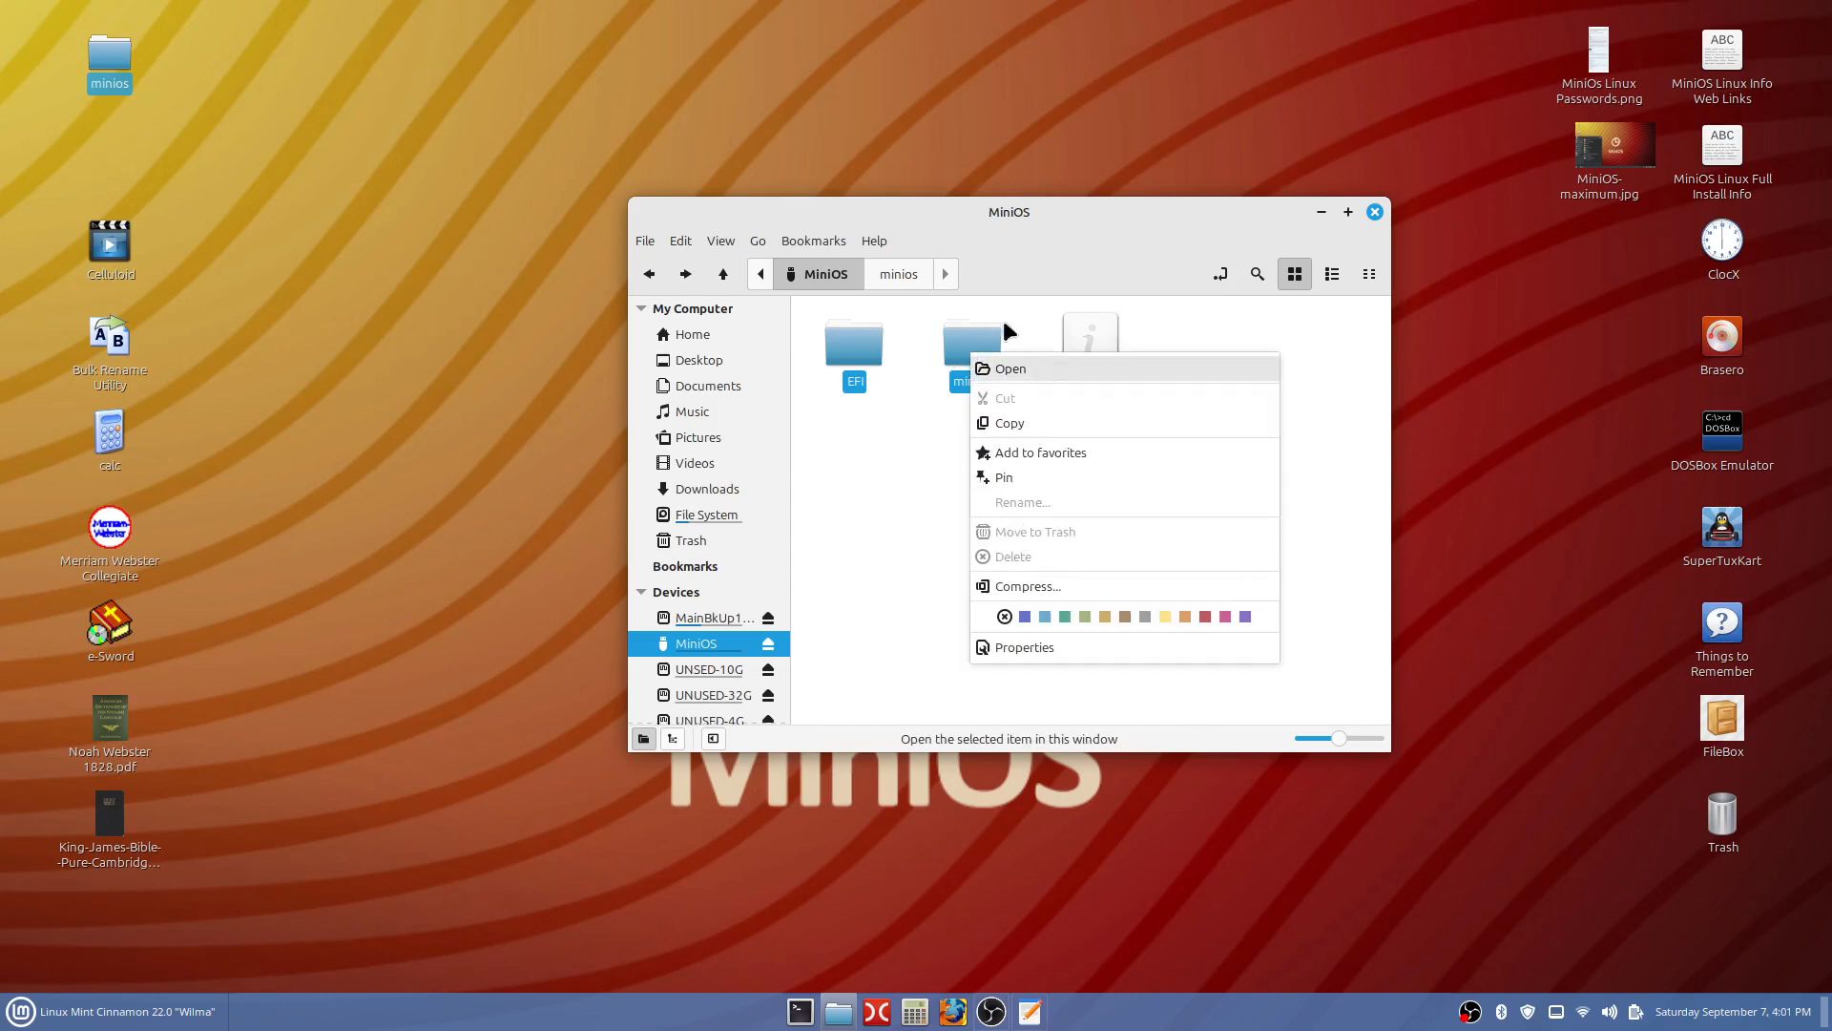
pyautogui.click(1375, 212)
pyautogui.click(1375, 213)
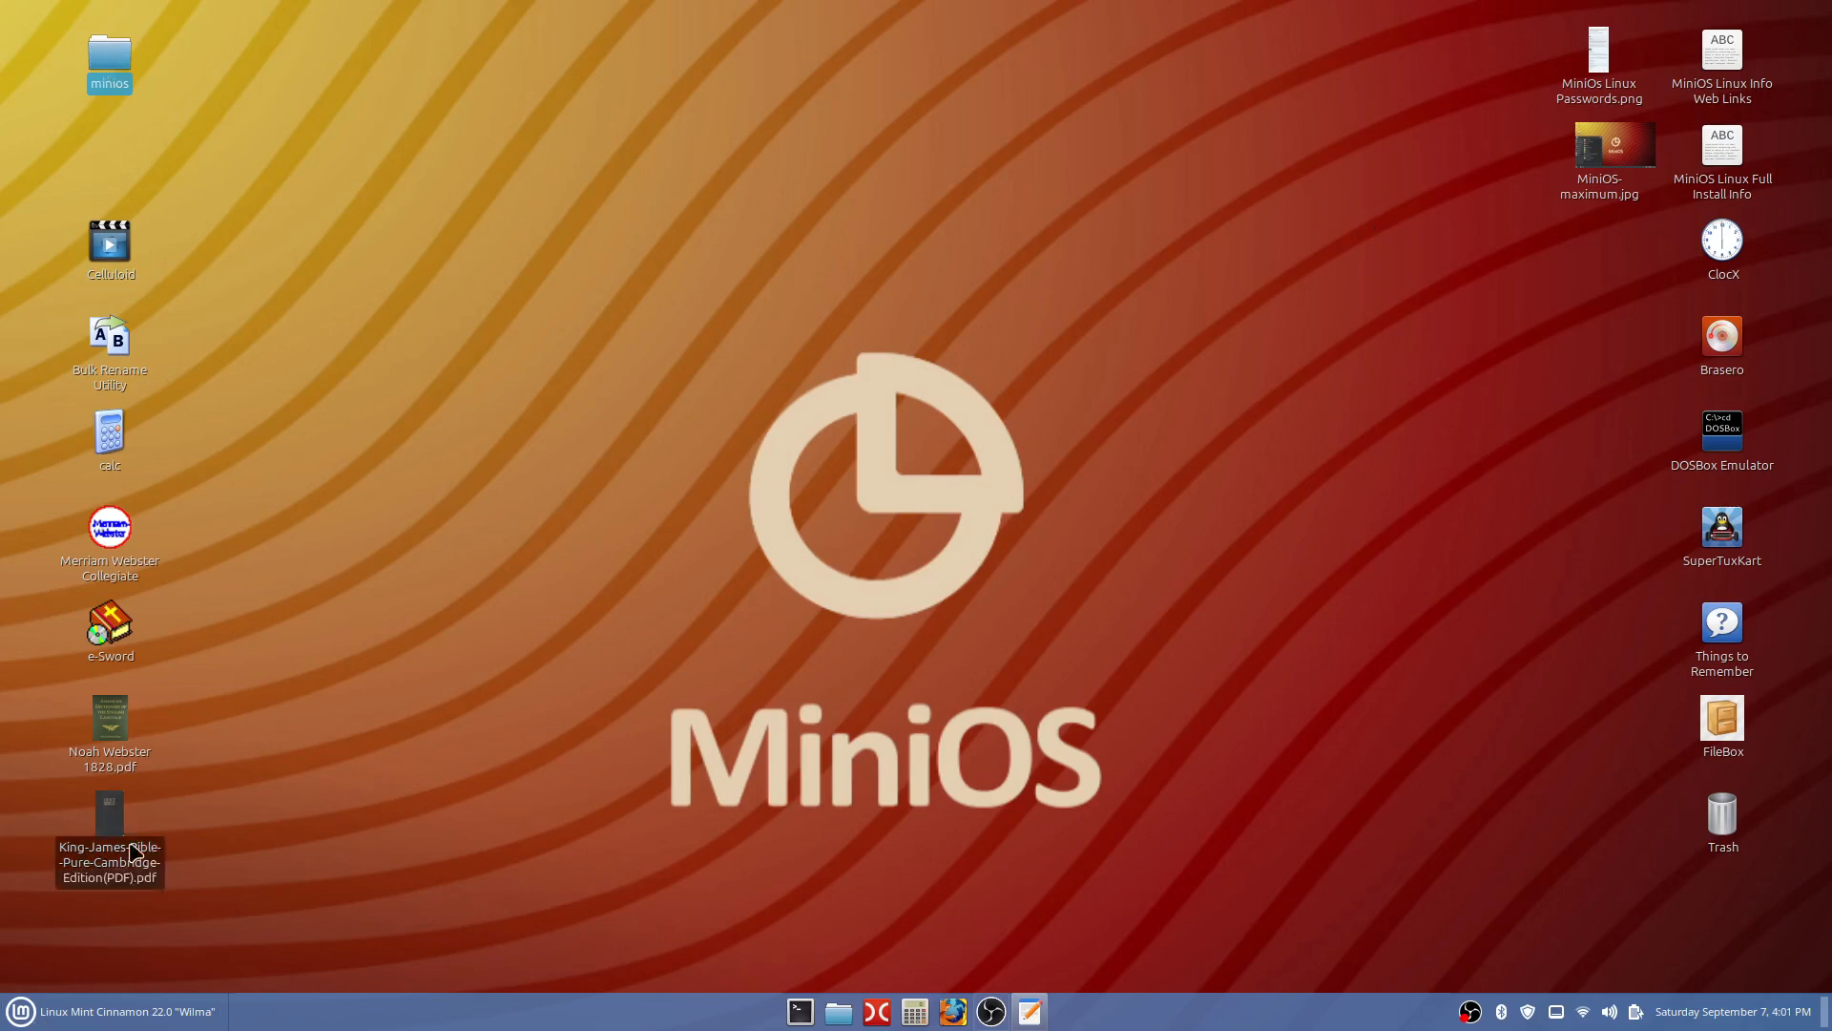
# - Format the SanDisk stick (/dev/sdb) as FAT32 labelled USB STICK with the USB Stick Formatter, authenticate with the account password, and close the formatter
pyautogui.click(20, 1014)
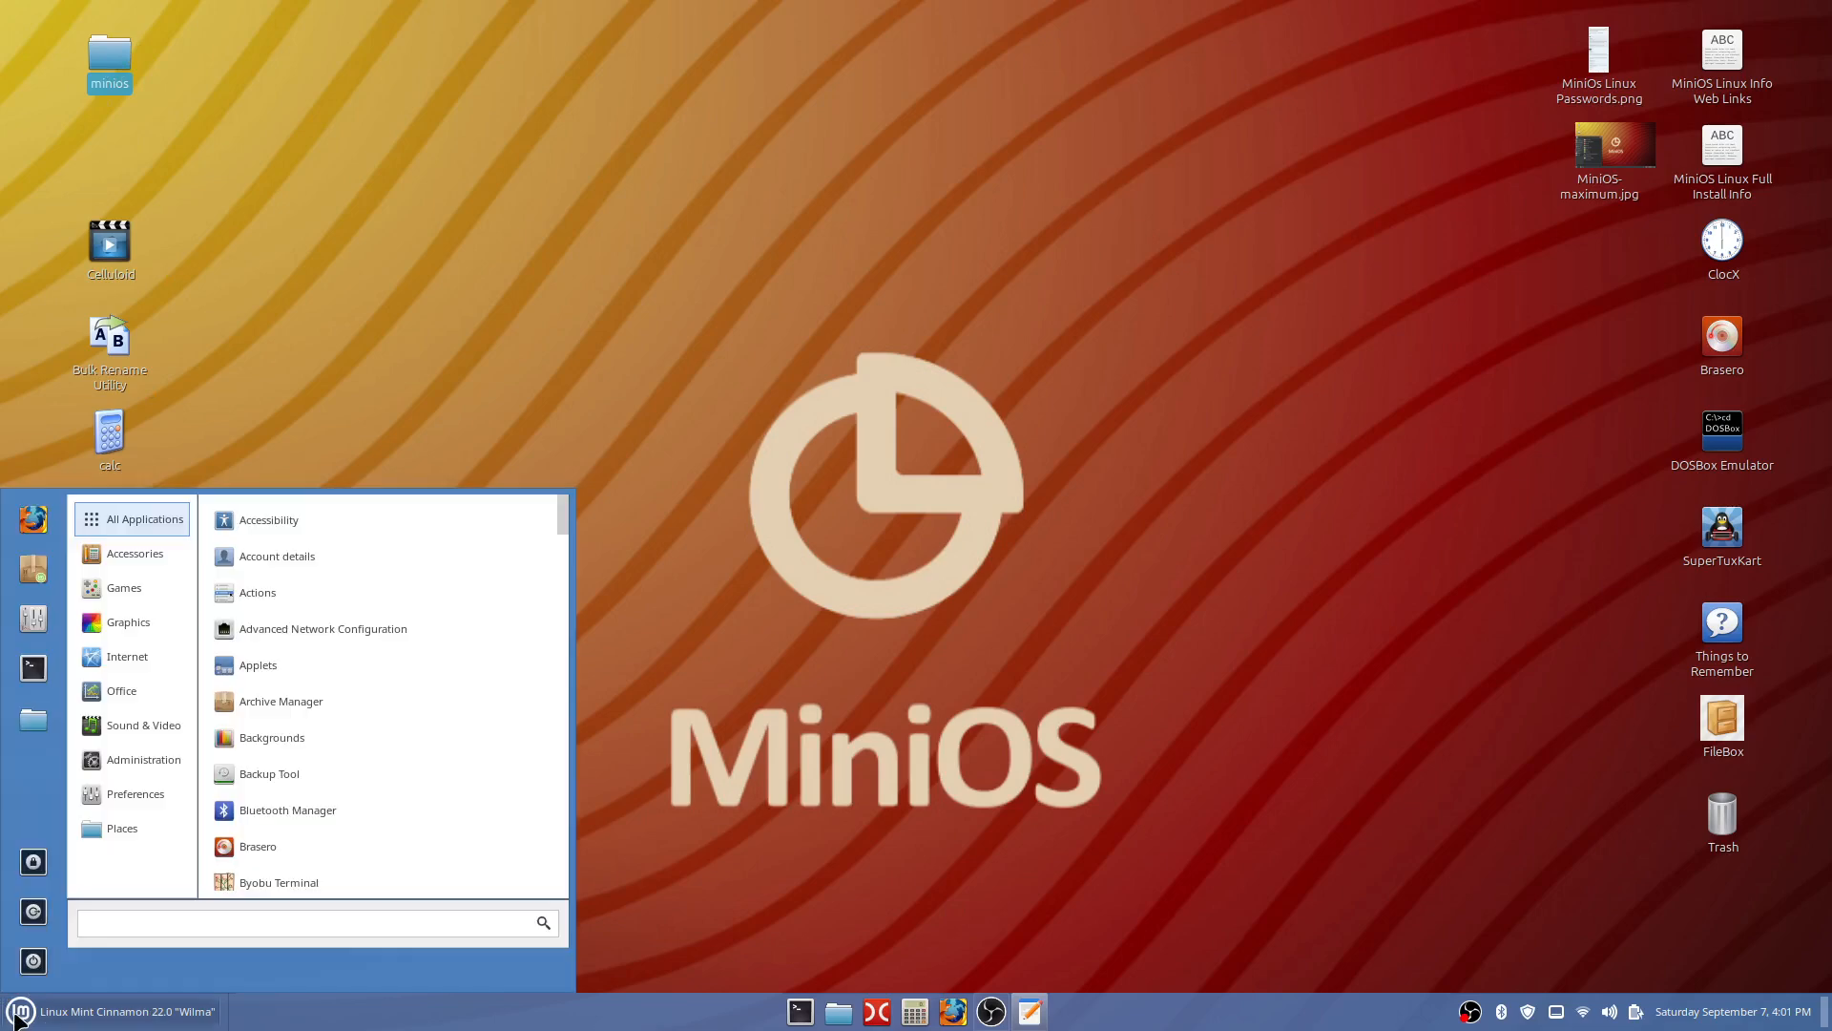
pyautogui.write('usb')
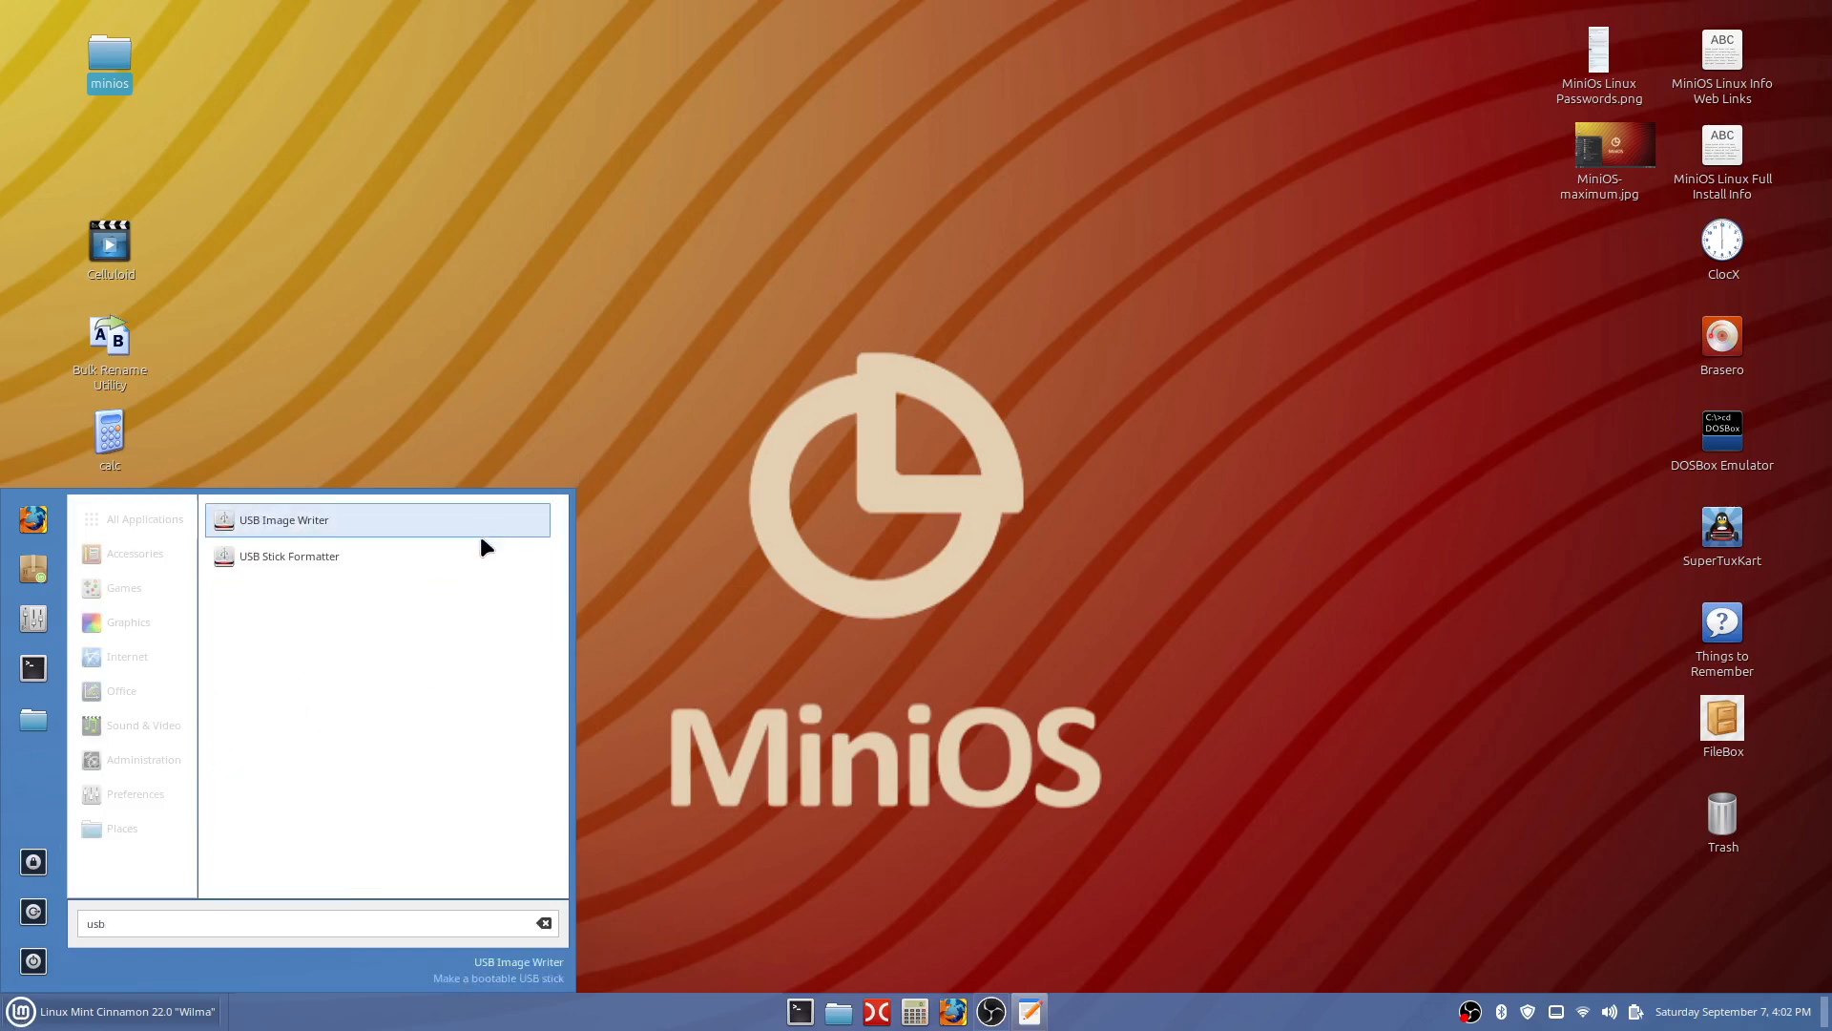
pyautogui.click(381, 566)
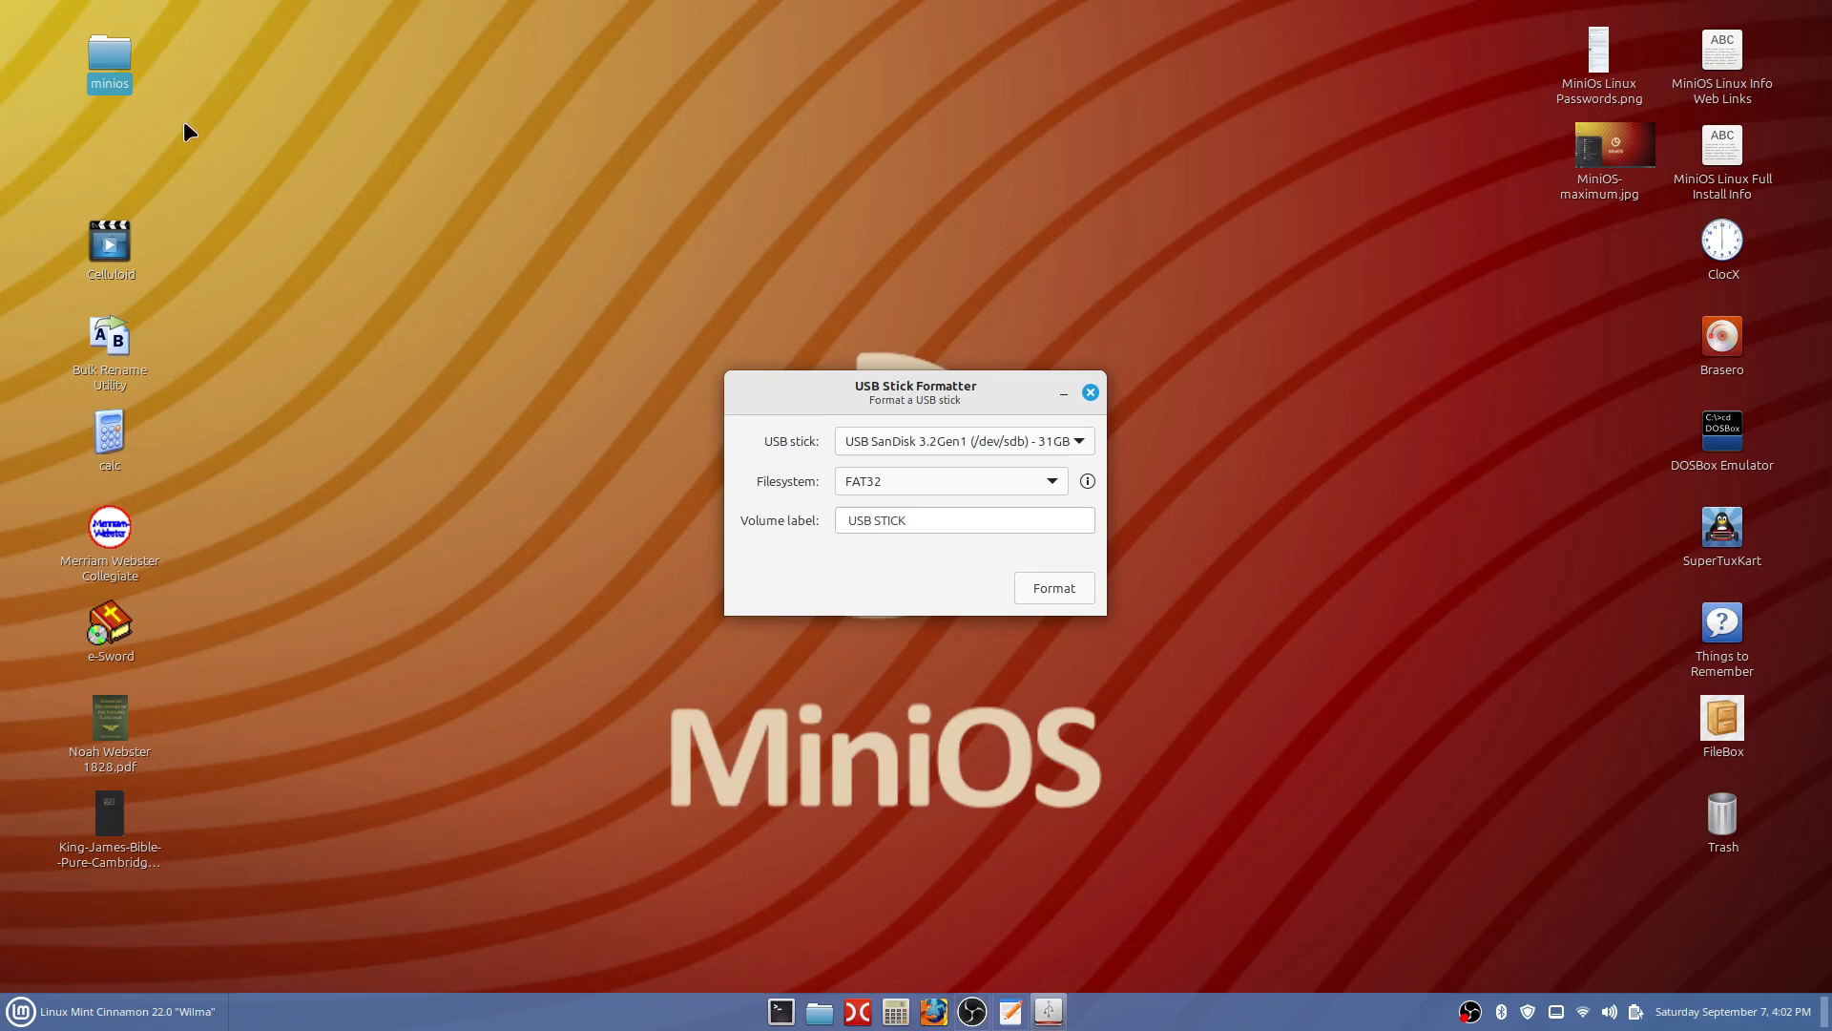
pyautogui.click(1053, 588)
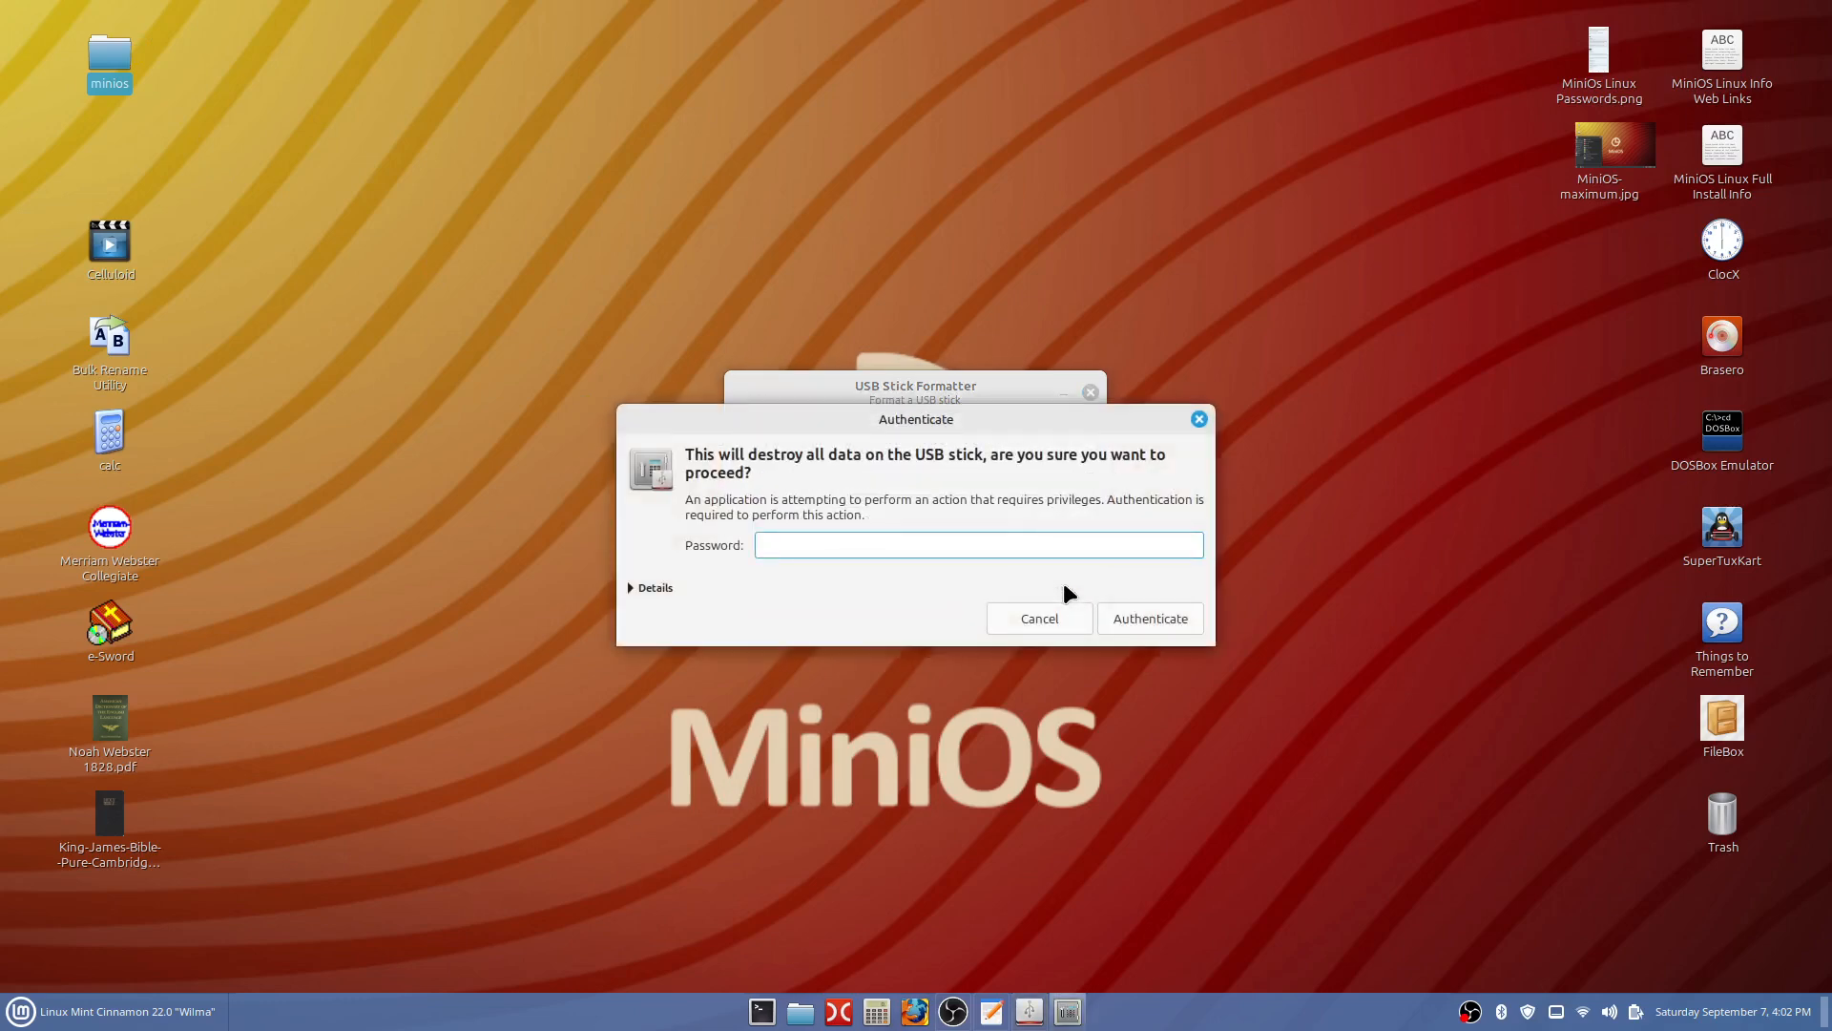
pyautogui.write('*********')
pyautogui.press('Return')
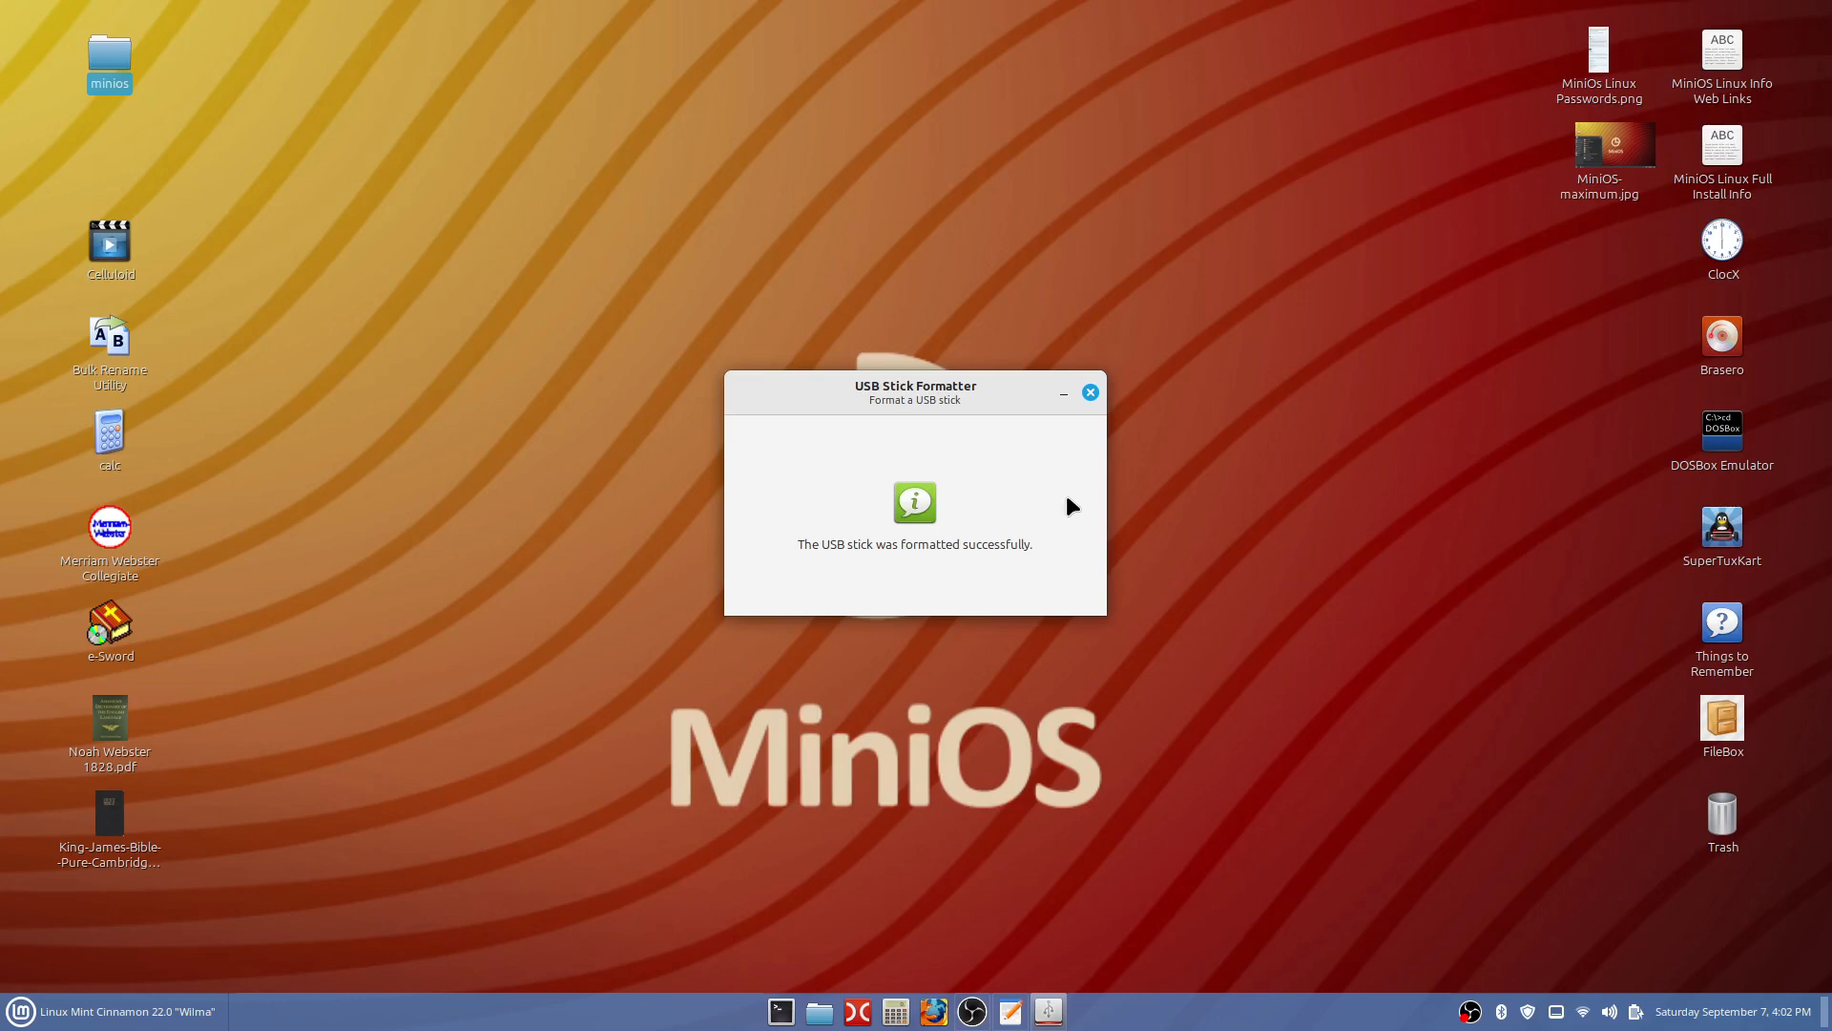
pyautogui.click(1090, 394)
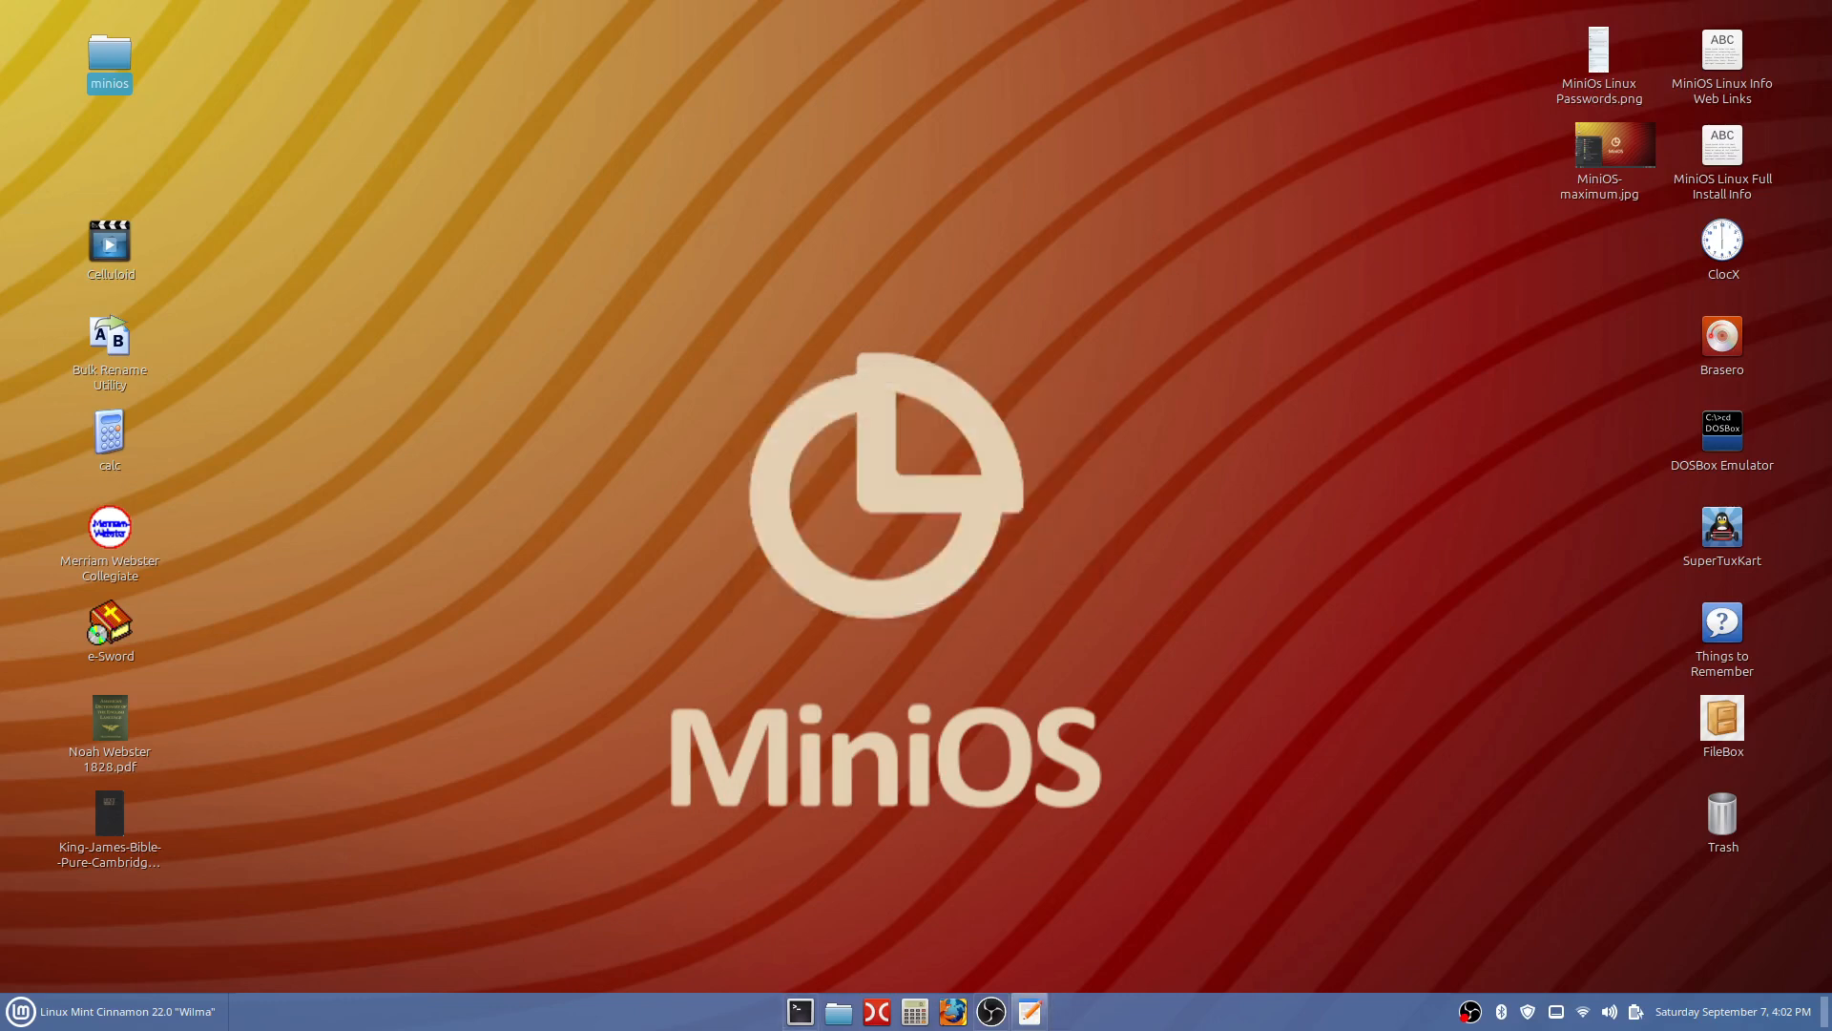
# - Open the USB STICK drive in the file manager and copy the minios folder from the desktop onto it
pyautogui.click(839, 1013)
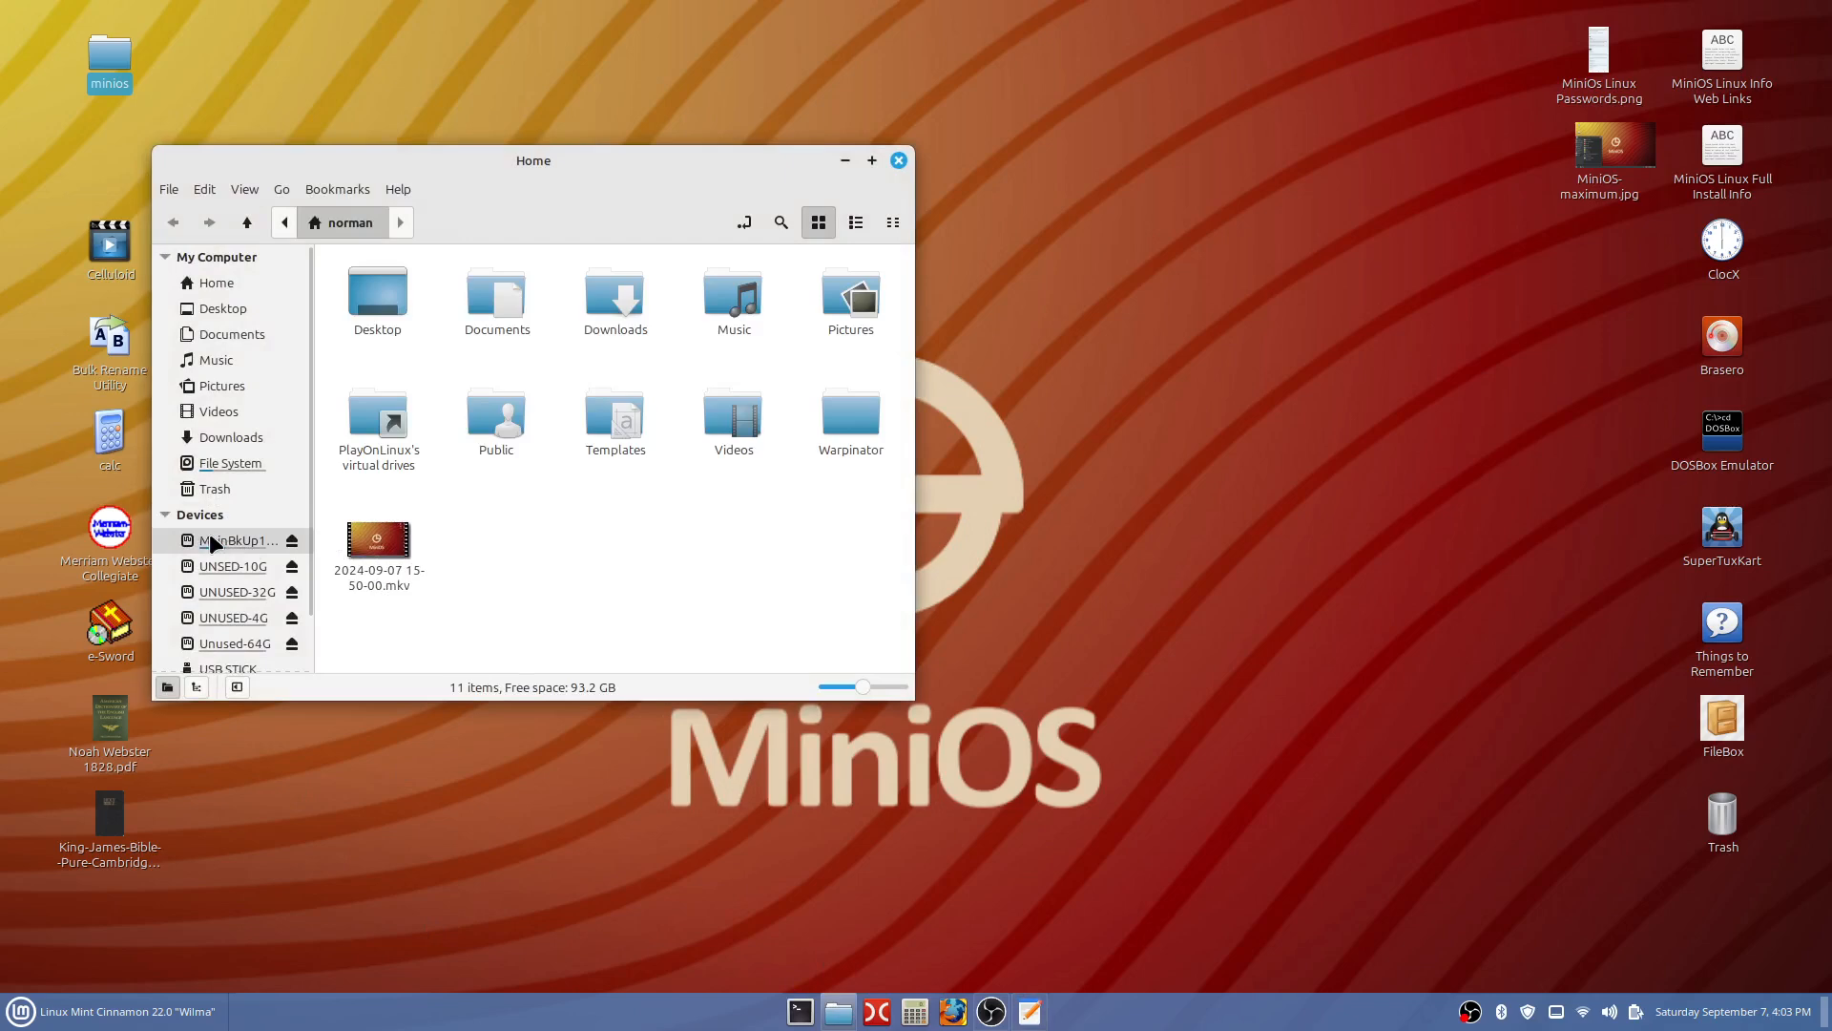
pyautogui.scroll(-2, 247, 596)
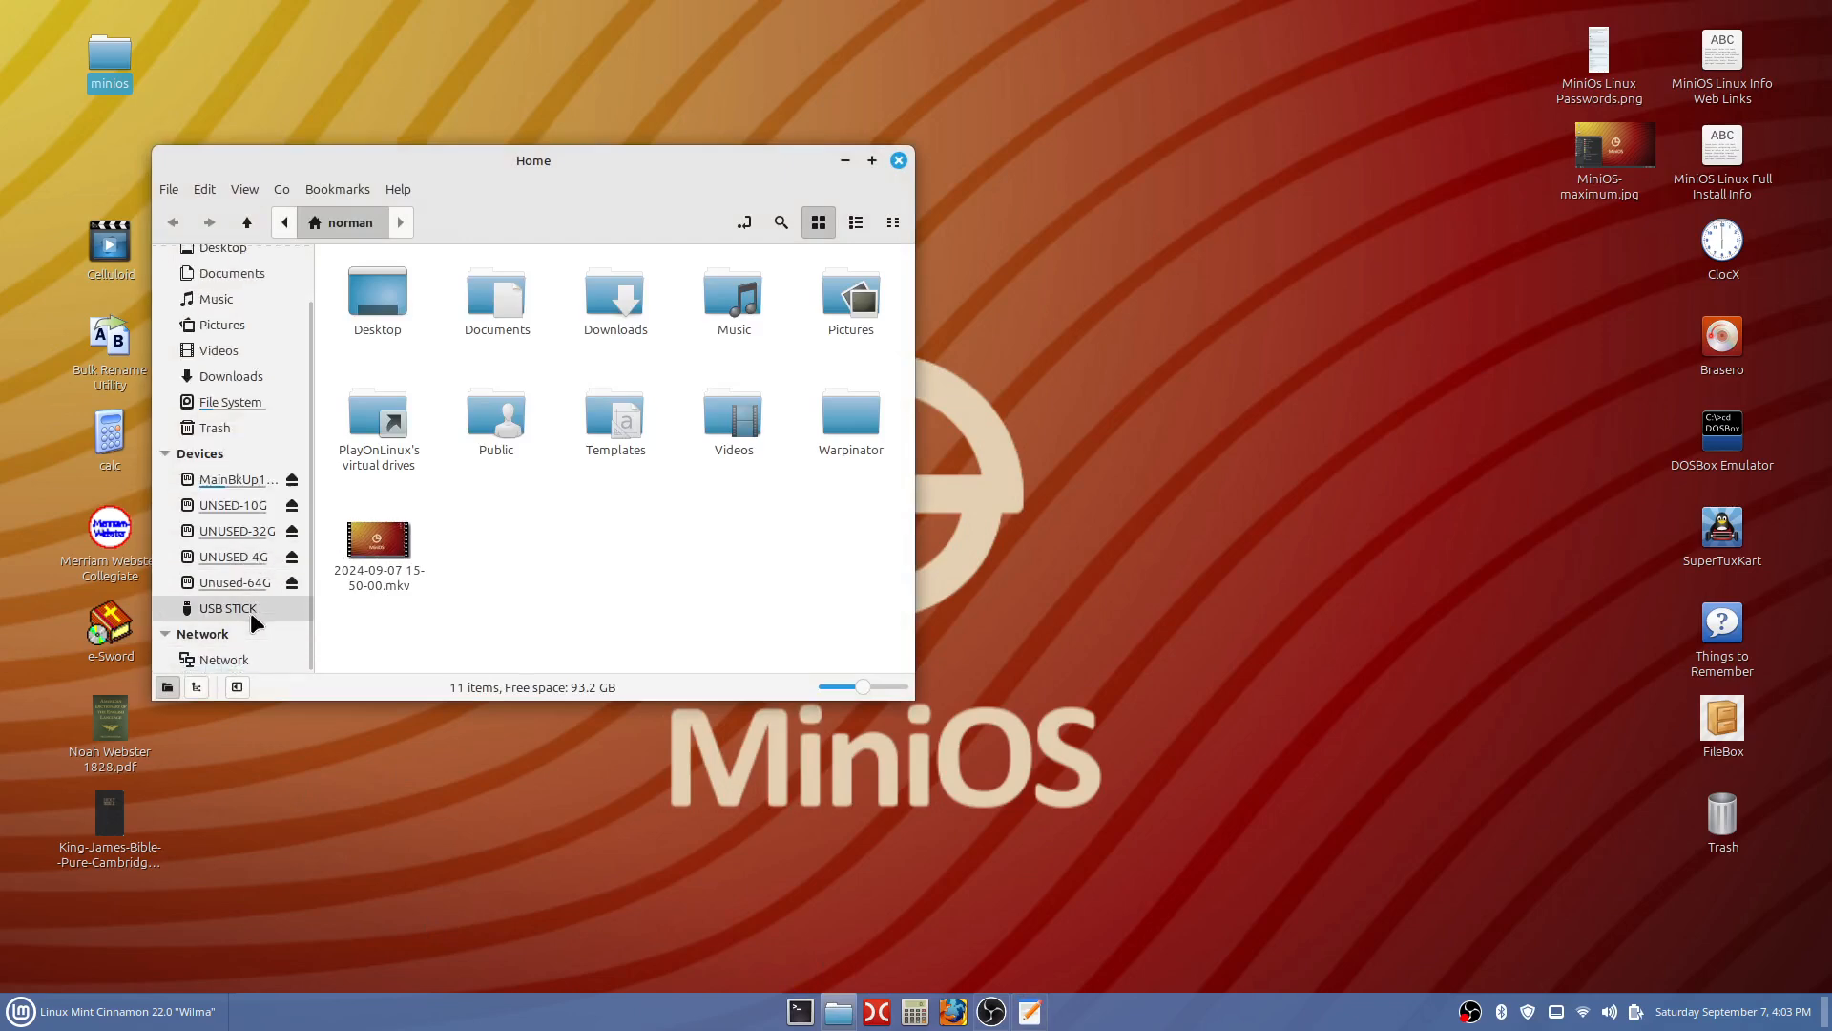
pyautogui.click(248, 609)
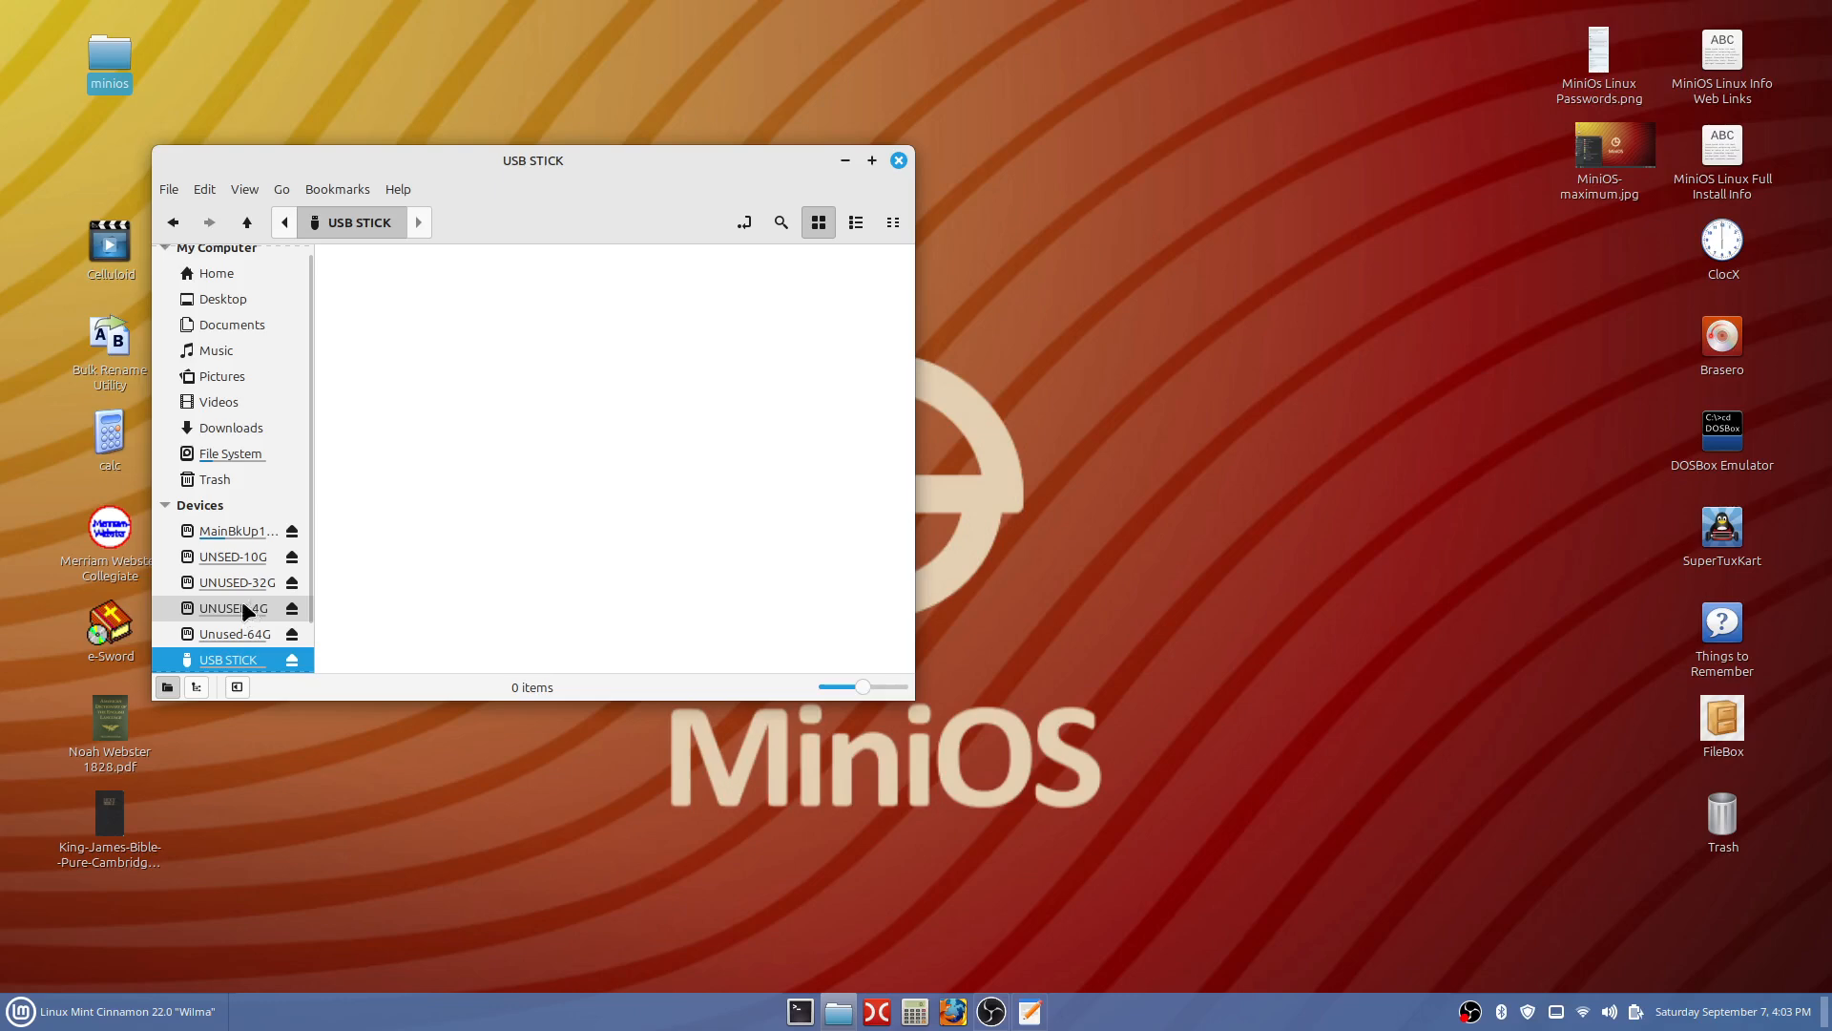
pyautogui.moveTo(599, 170); pyautogui.dragTo(987, 130)
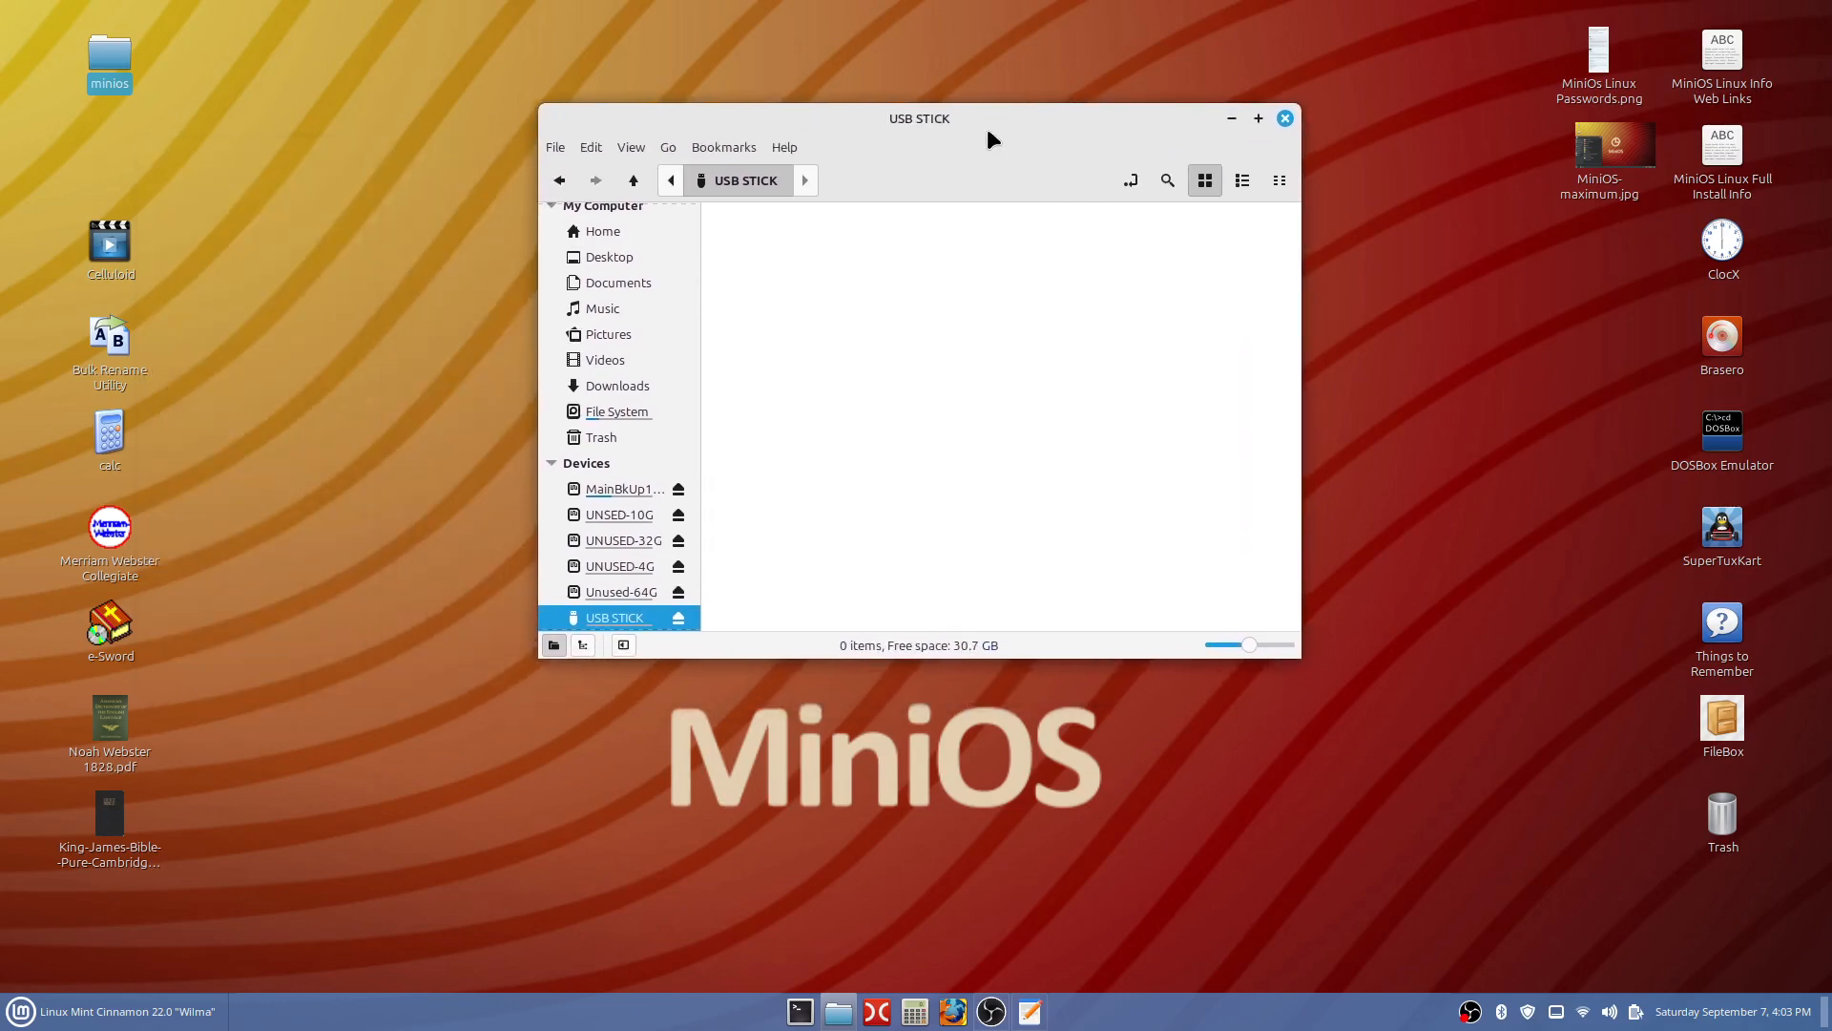
pyautogui.click(99, 44)
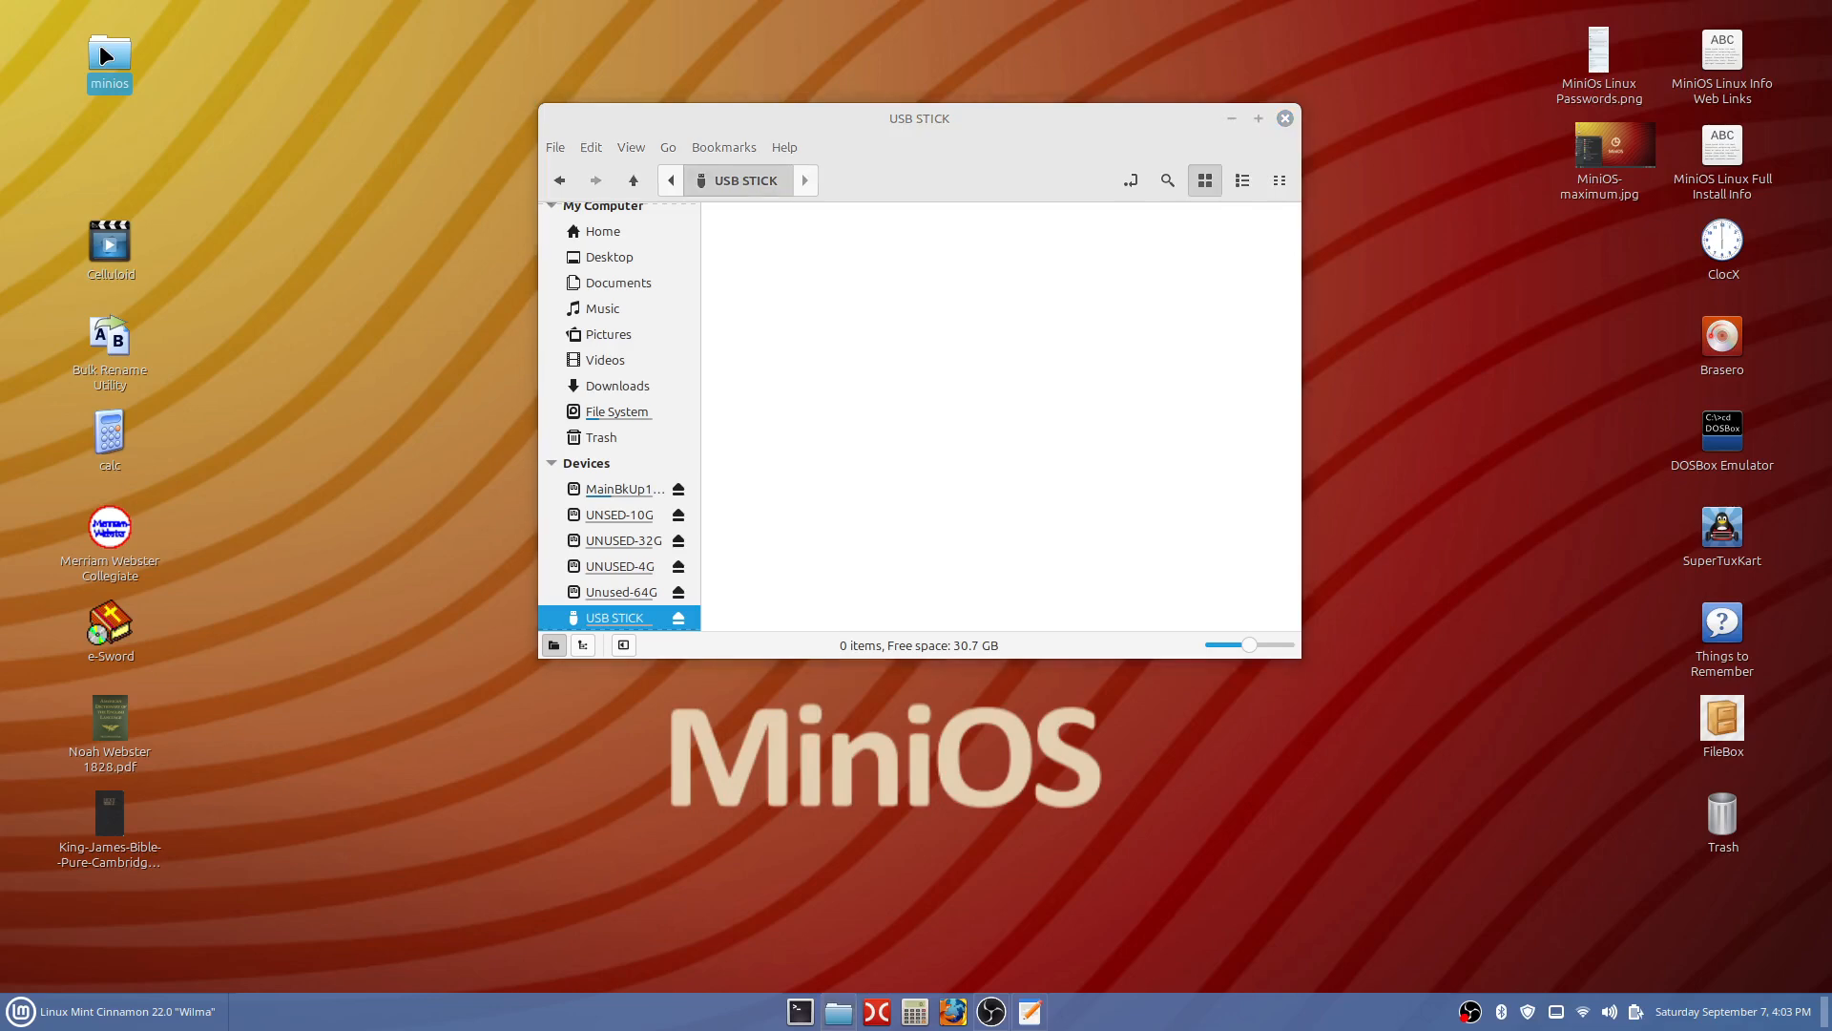
pyautogui.moveTo(99, 44); pyautogui.dragTo(744, 242)
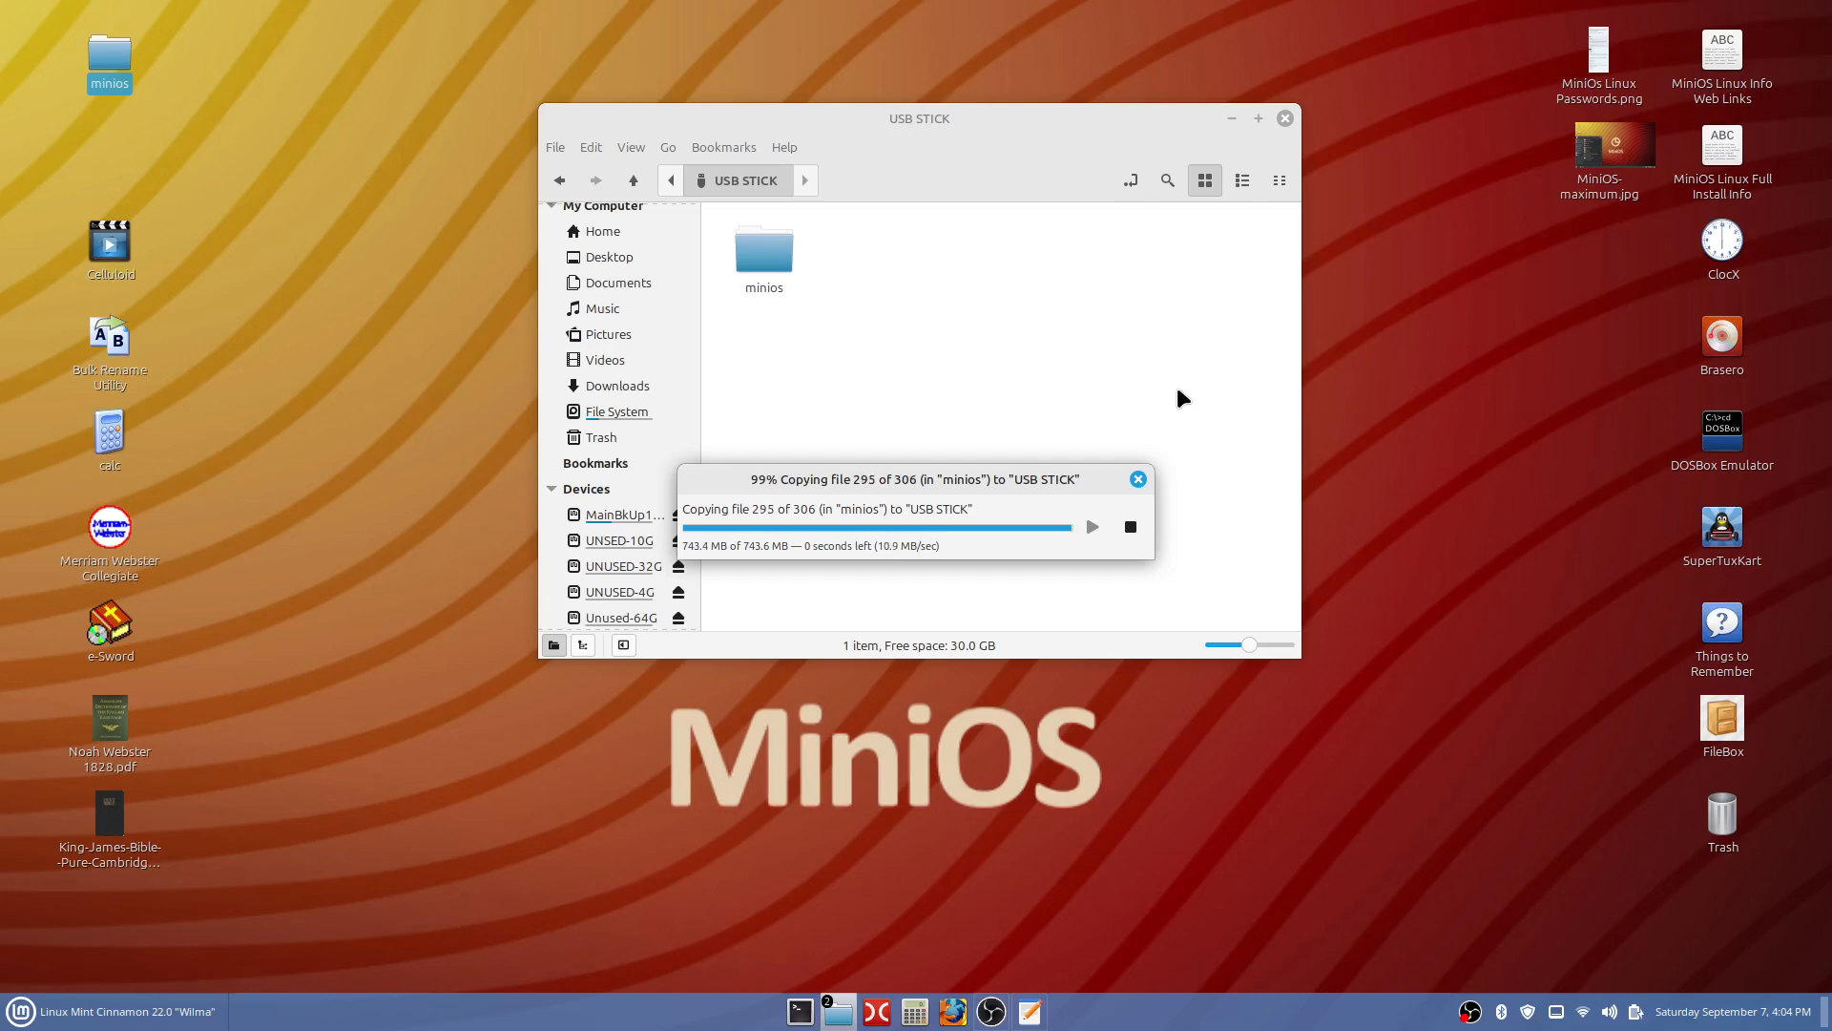
# - Go into minios/boot on the USB stick and move the window nearer the middle of the desktop
pyautogui.doubleClick(768, 261)
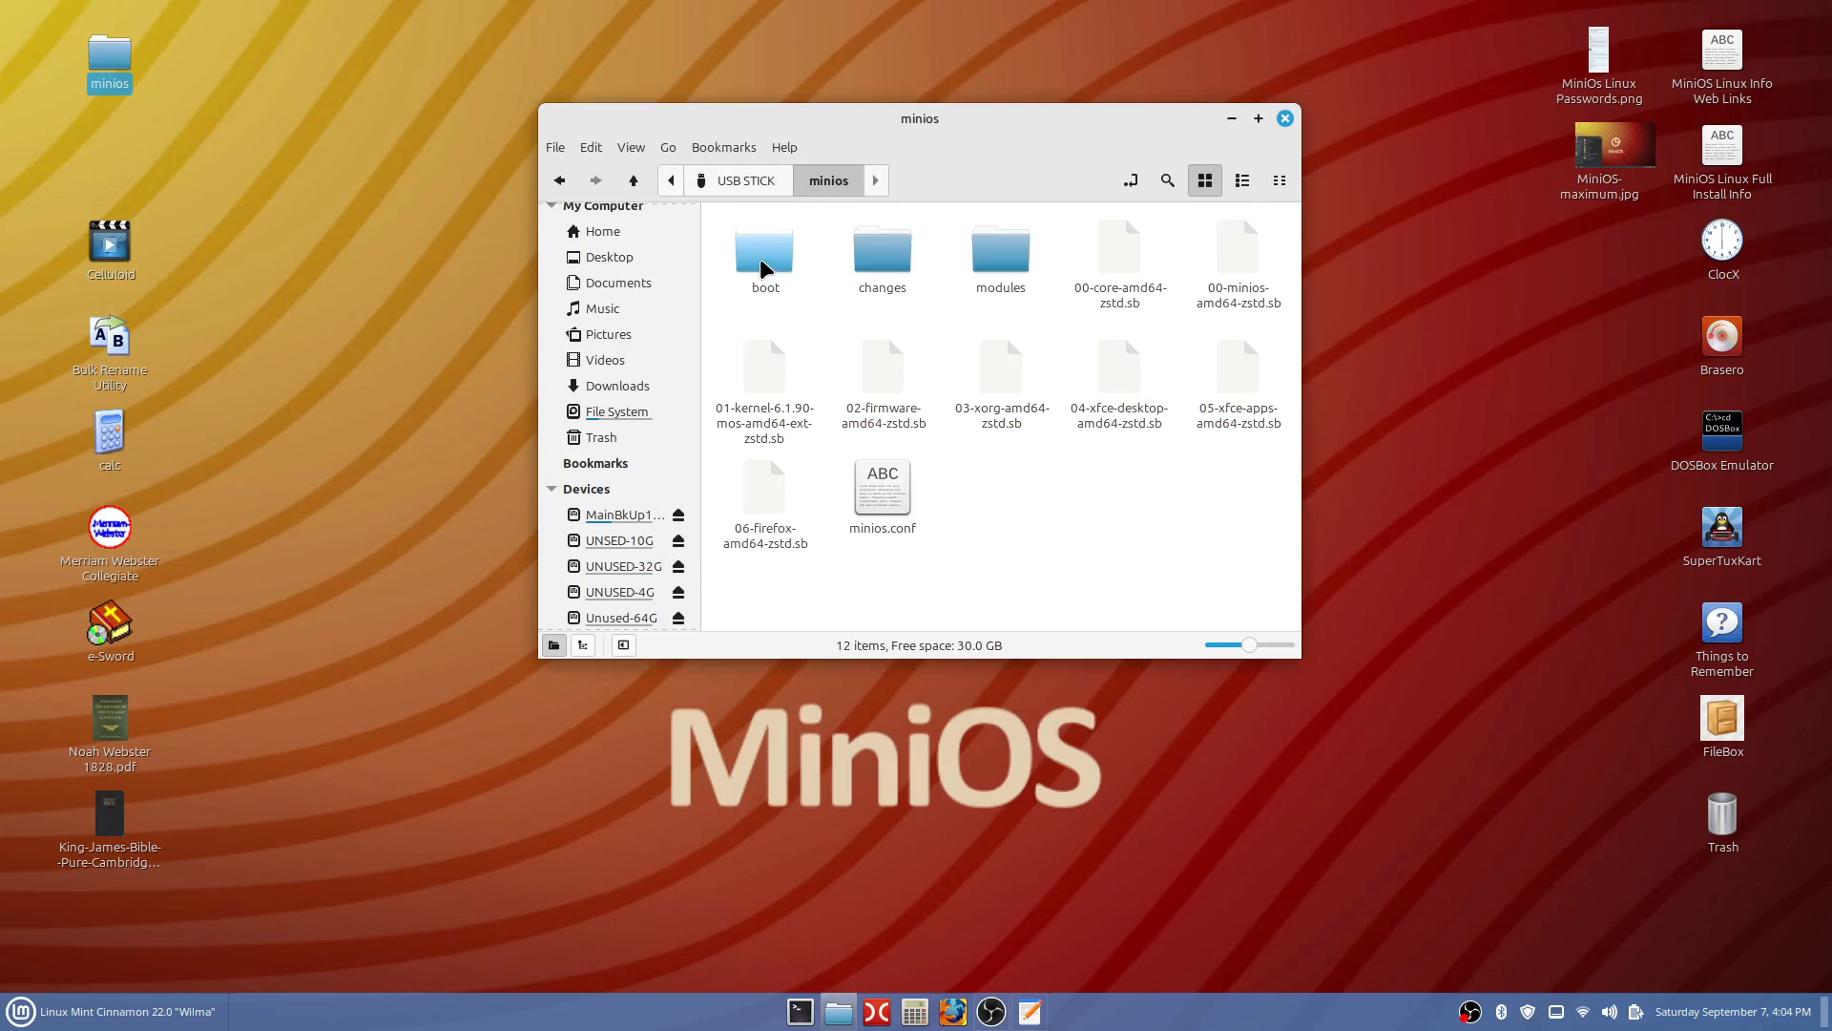
pyautogui.doubleClick(761, 263)
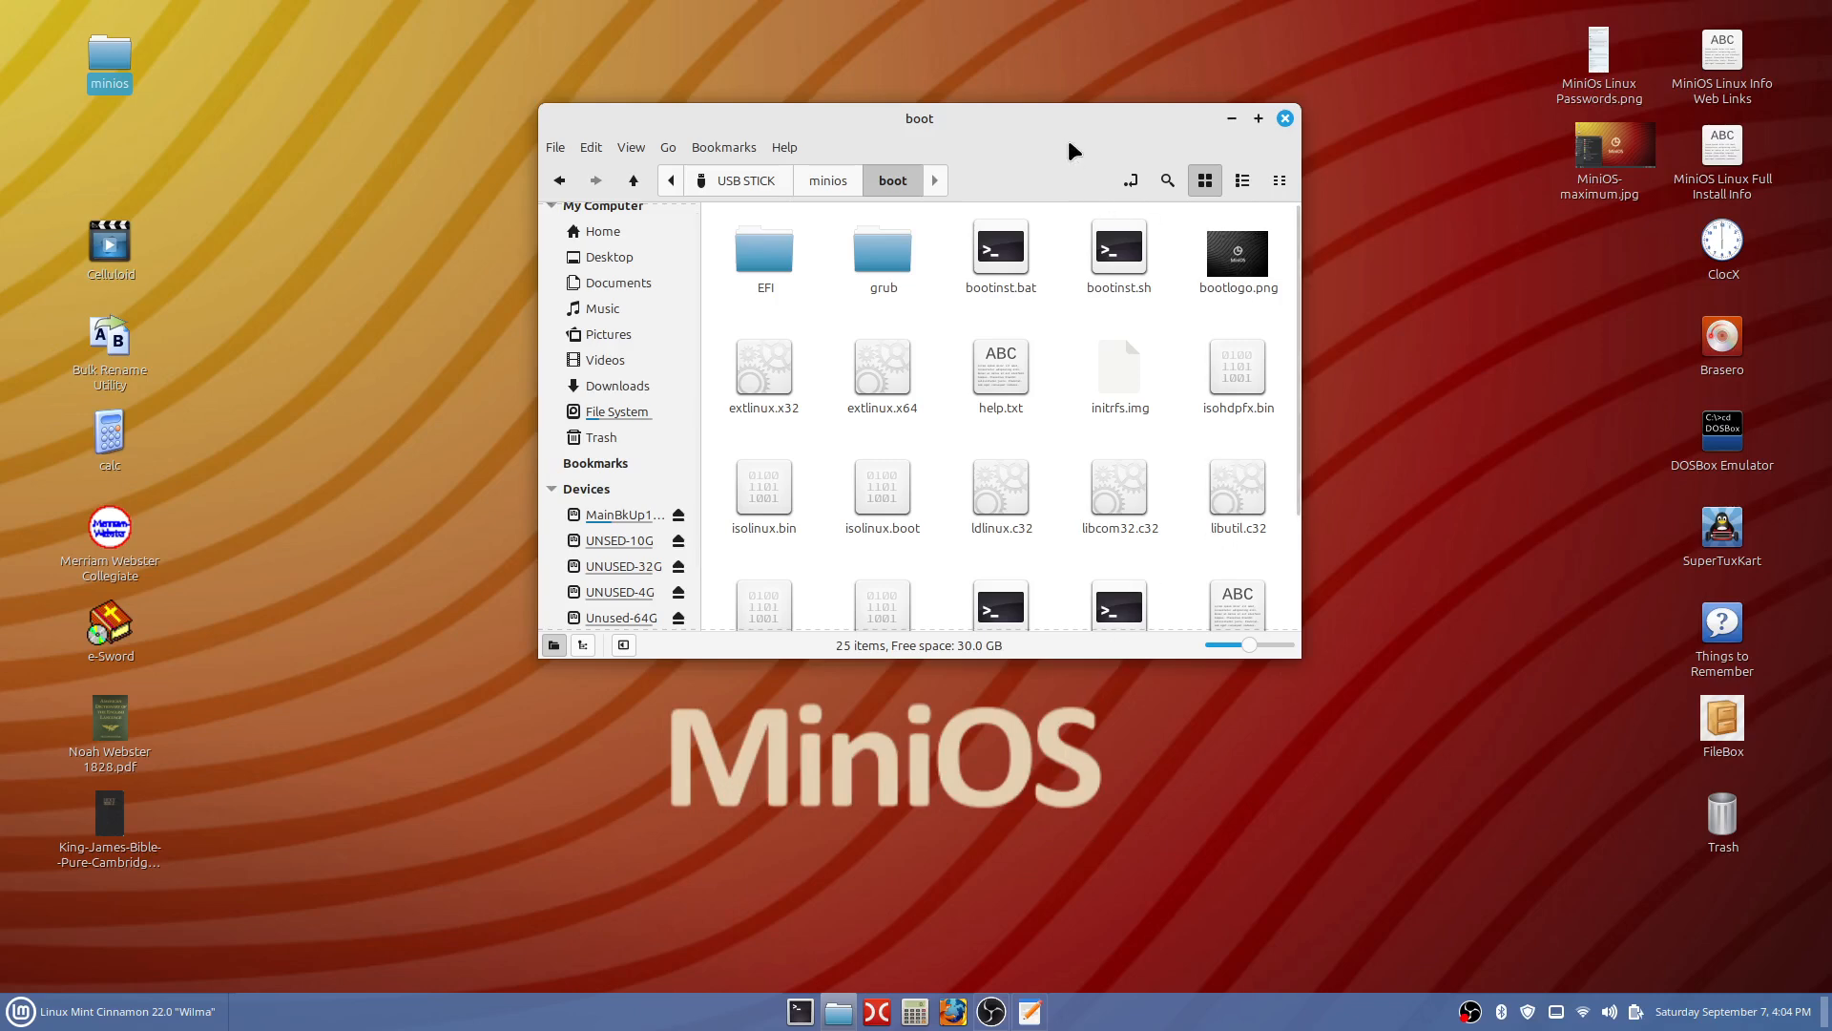
pyautogui.moveTo(1071, 143); pyautogui.dragTo(880, 187)
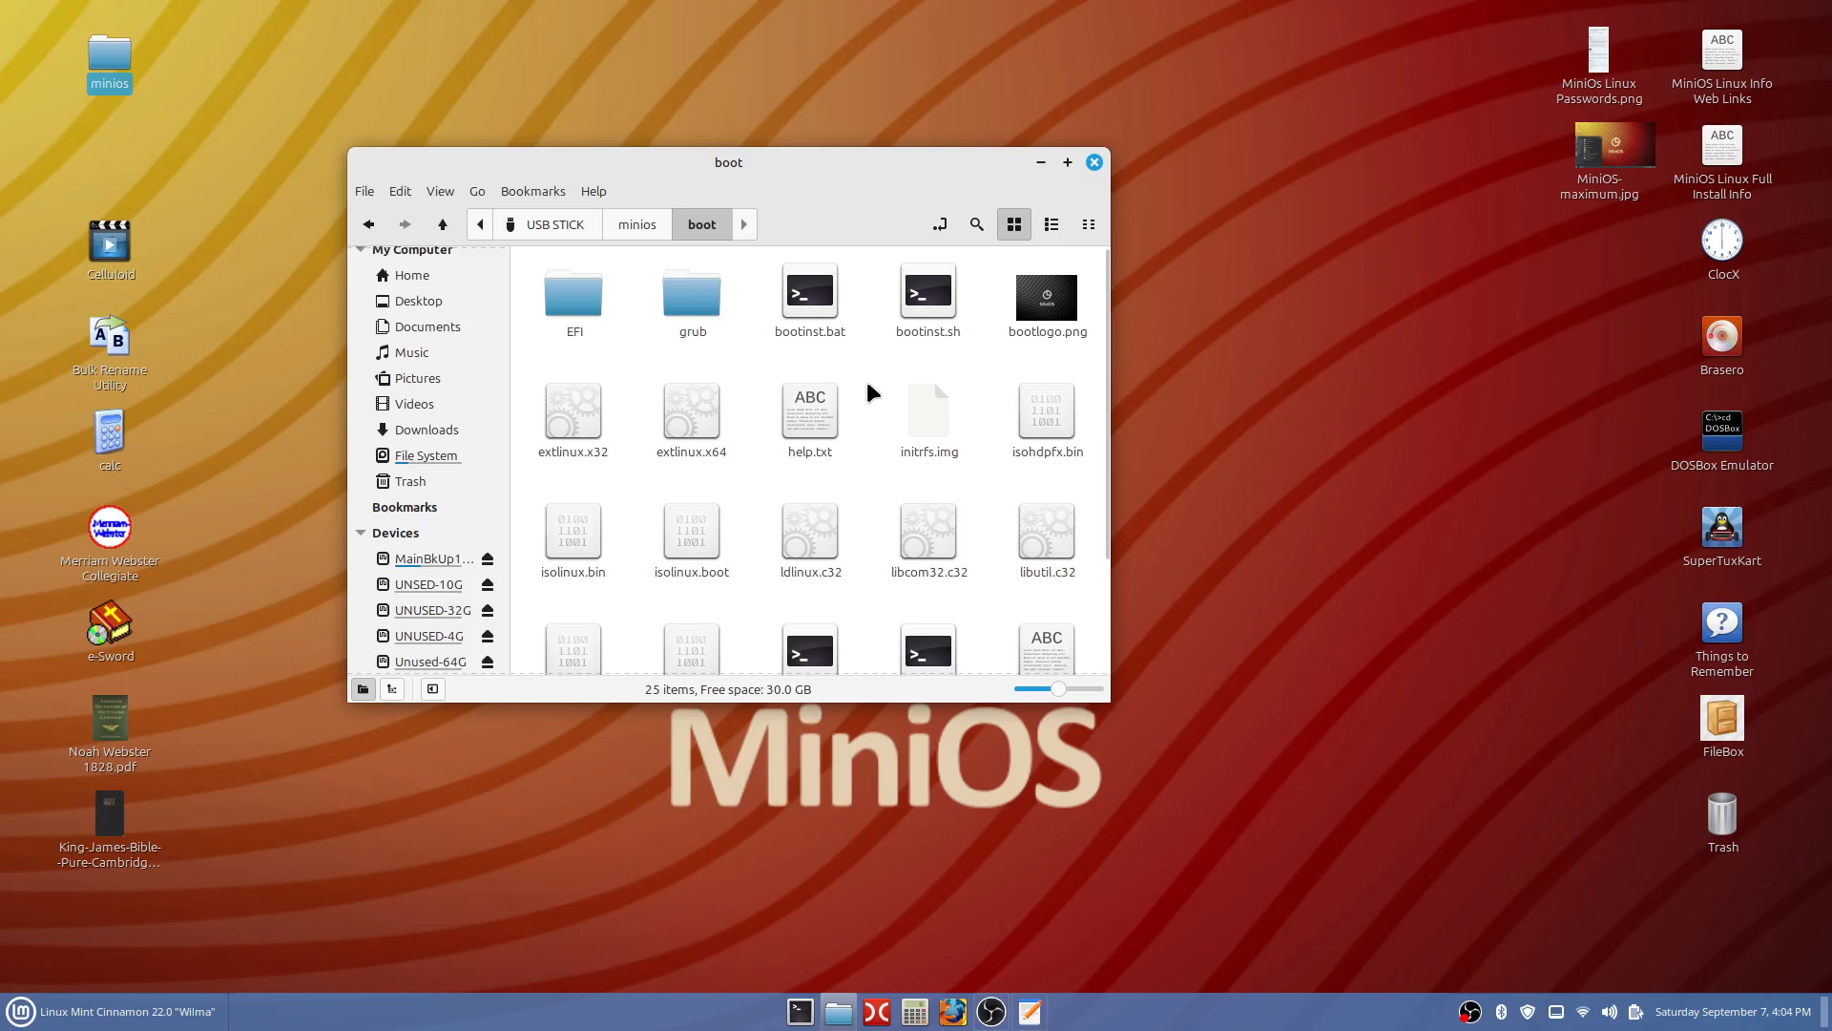
# - Open bootinst.sh from the boot folder in the text editor, read through the script, and close the editor
pyautogui.click(917, 309)
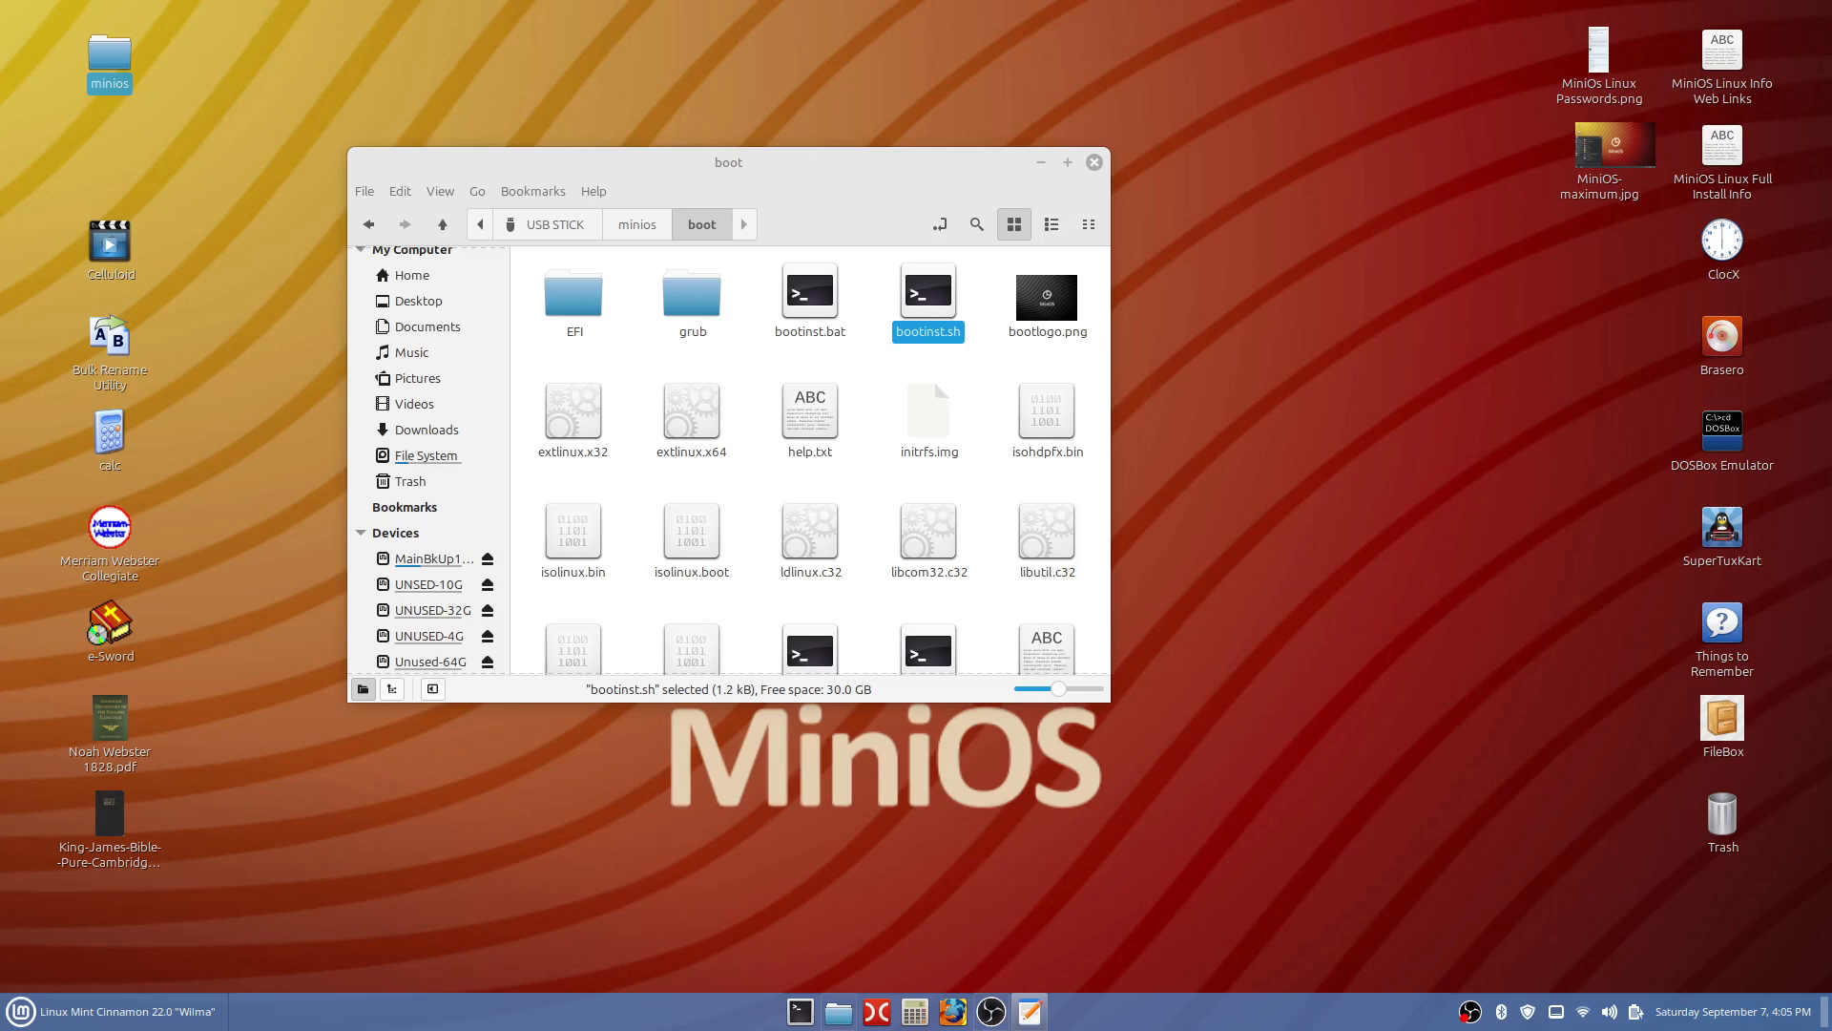
pyautogui.press('Return')
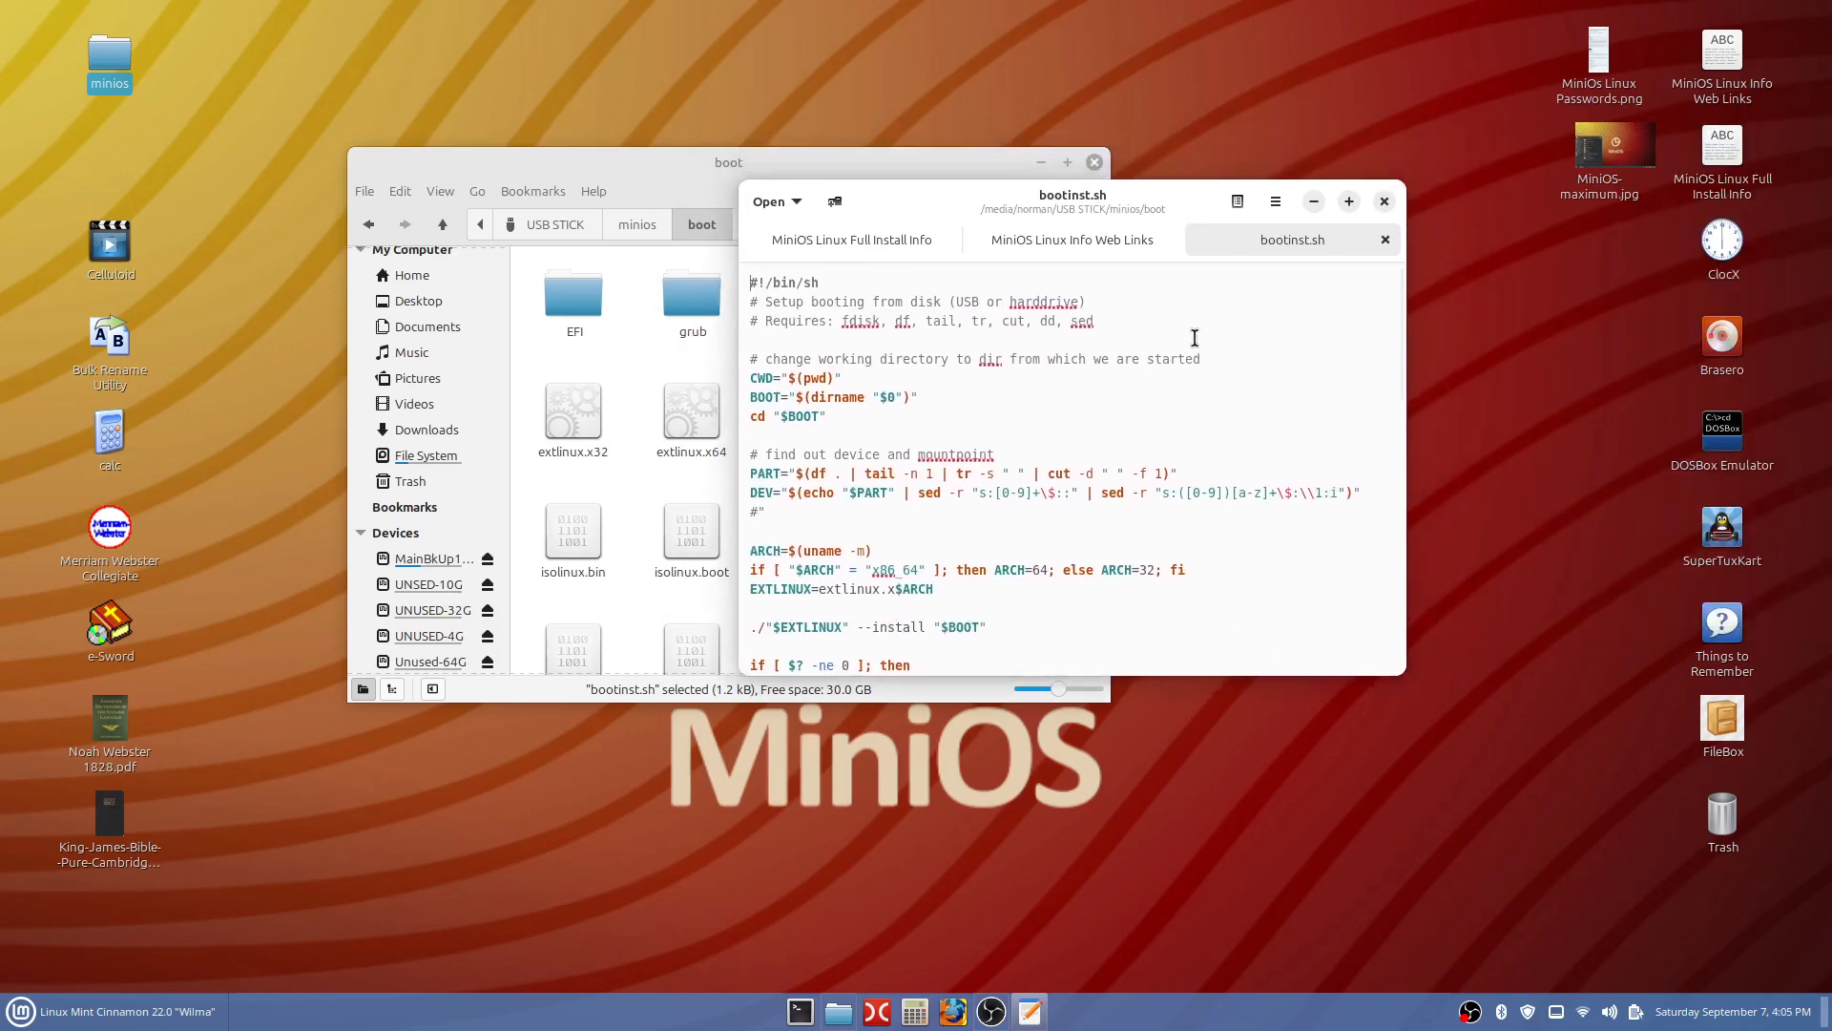
pyautogui.scroll(-5, 1212, 353)
pyautogui.scroll(-8, 1212, 353)
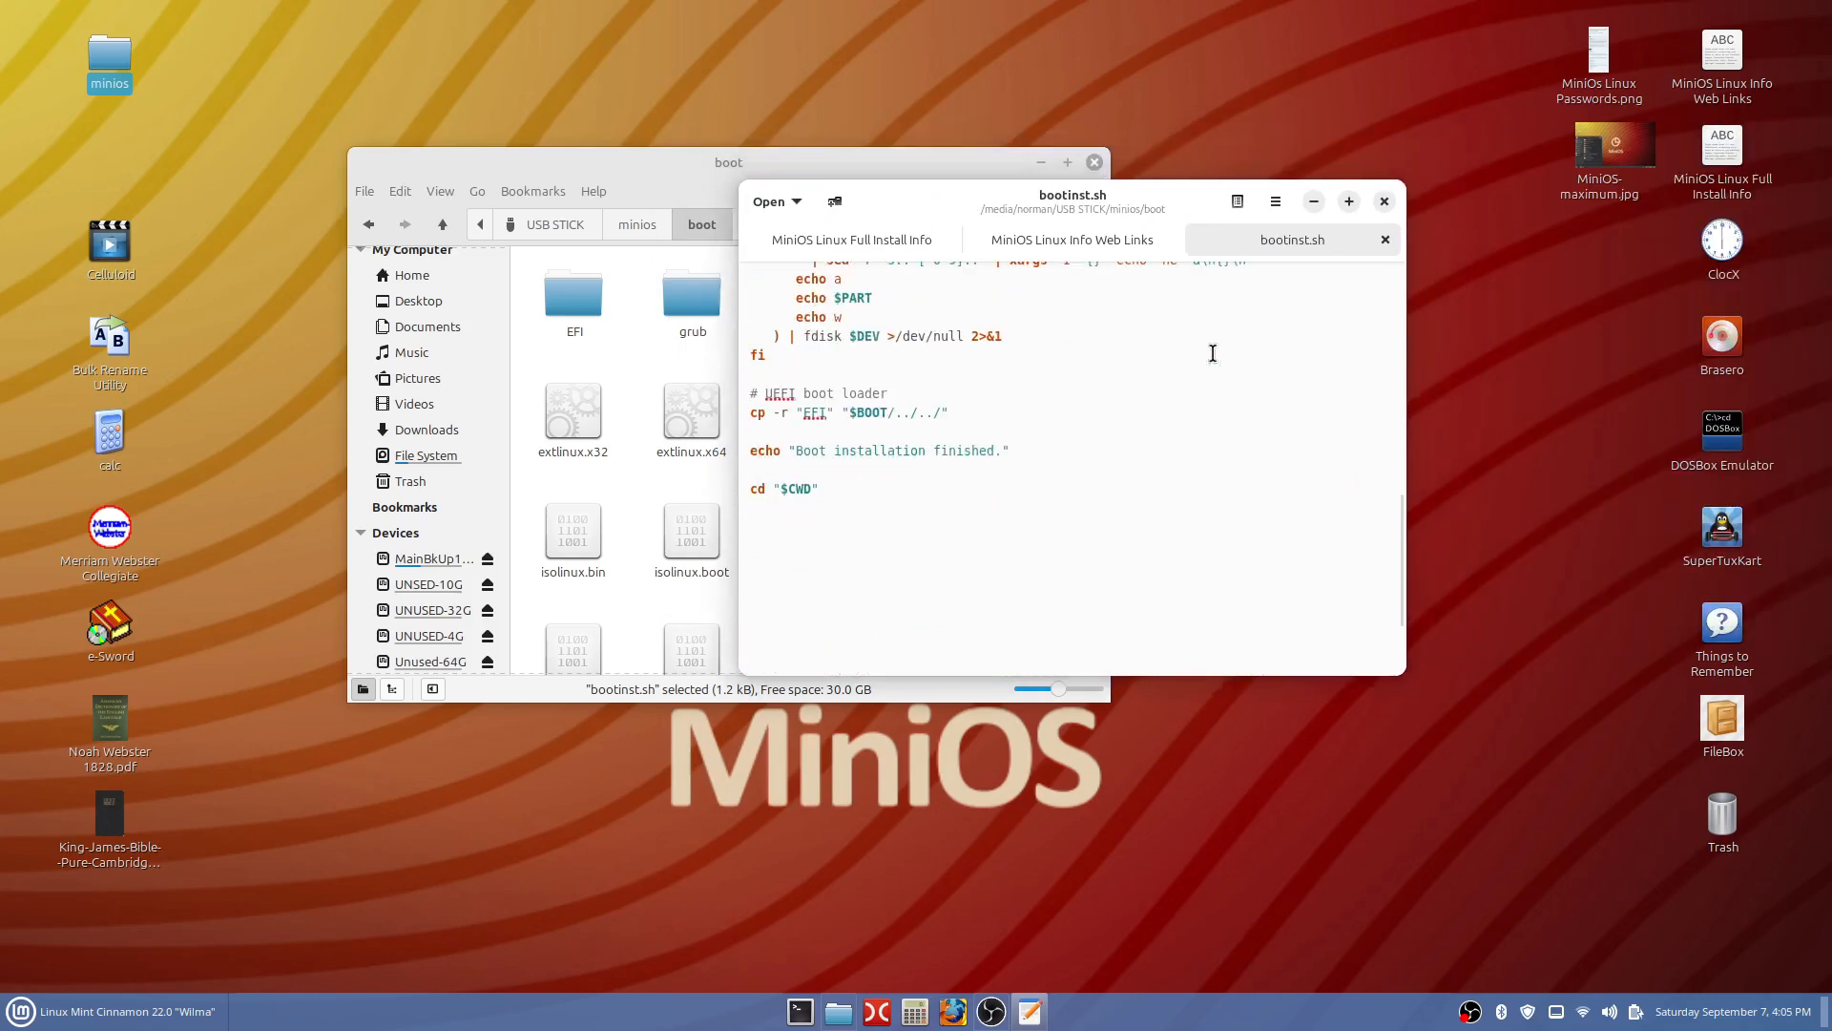
pyautogui.click(1385, 201)
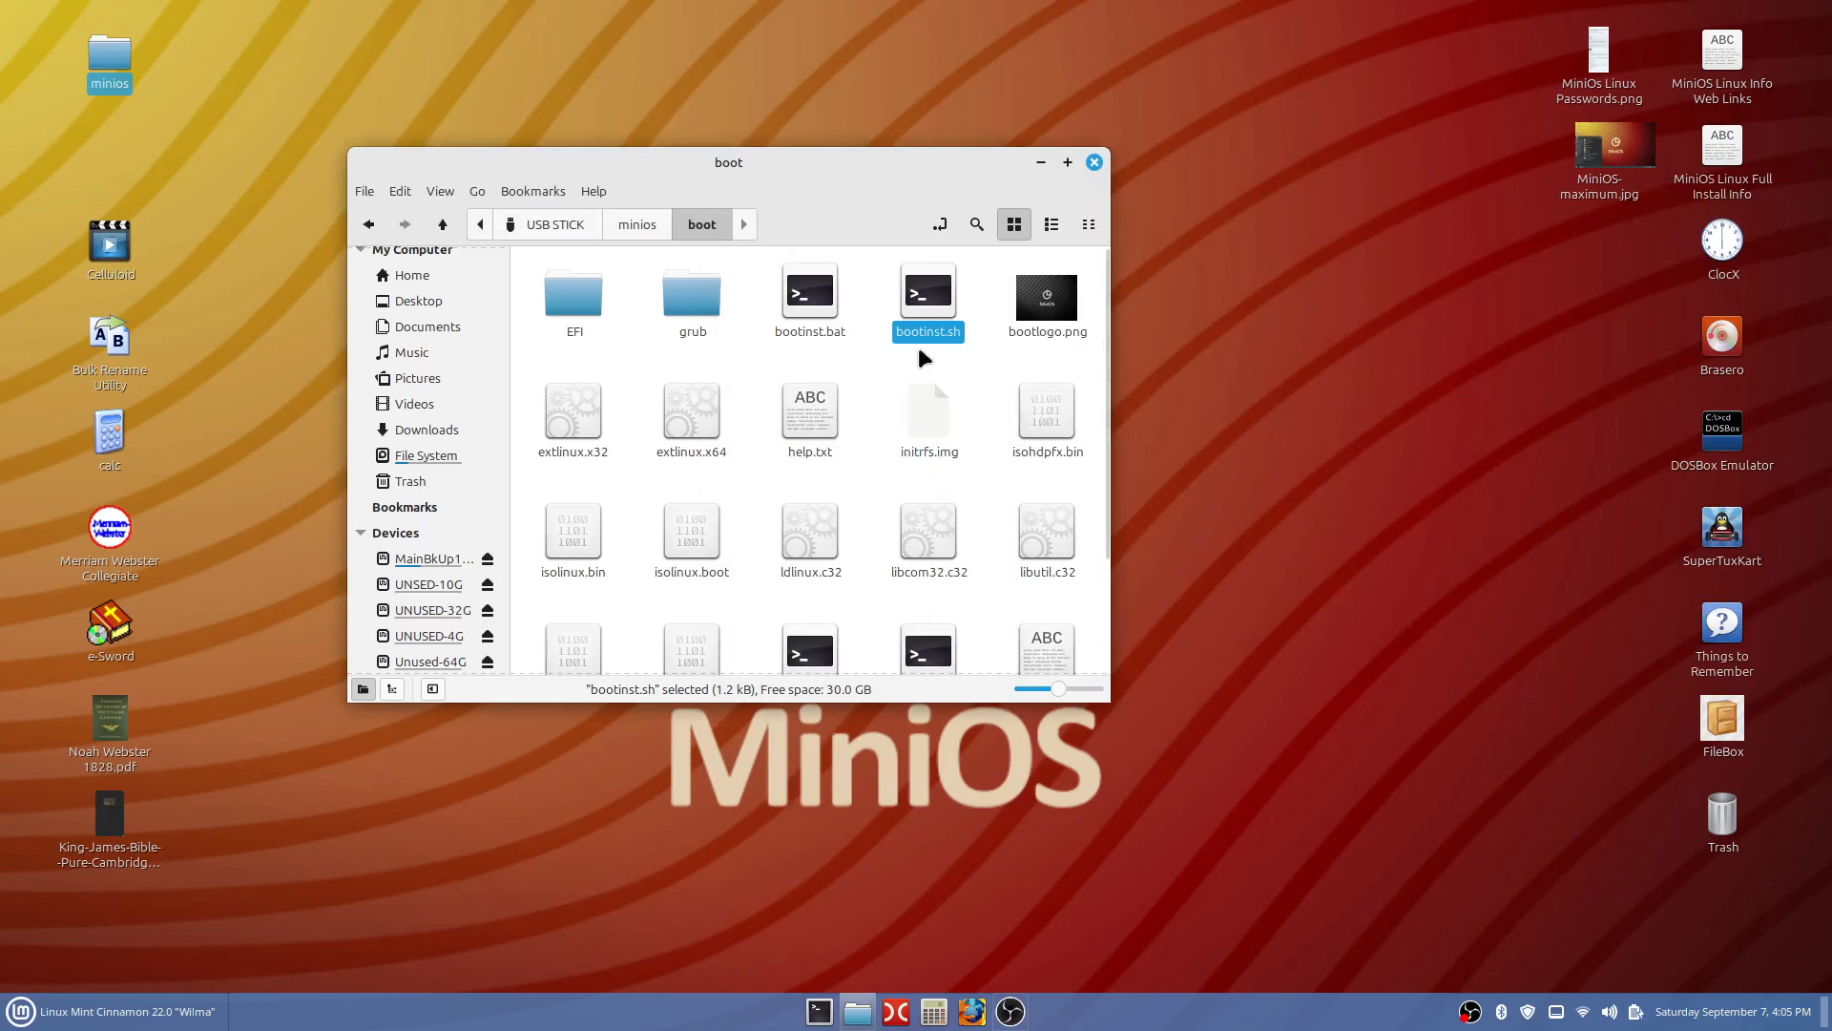
# - Open a terminal in the USB stick's boot folder and try to run ./bootinst.sh
pyautogui.rightClick(861, 367)
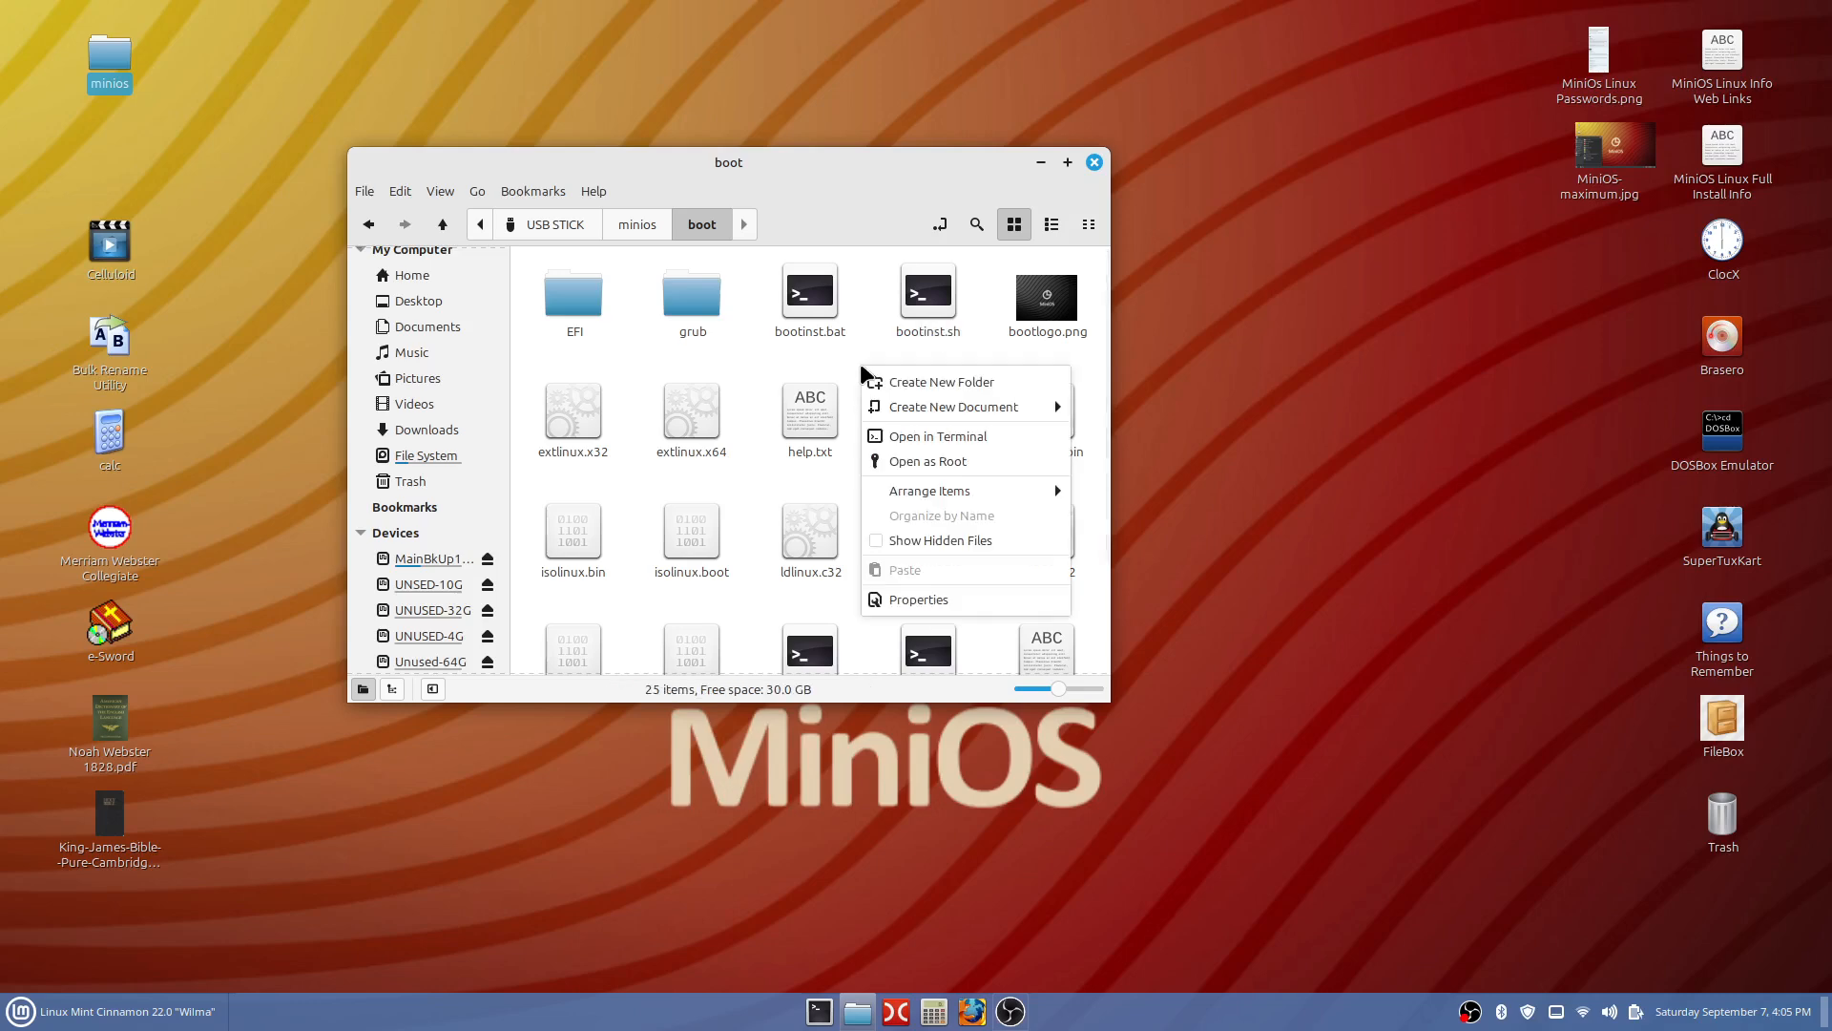
pyautogui.click(883, 438)
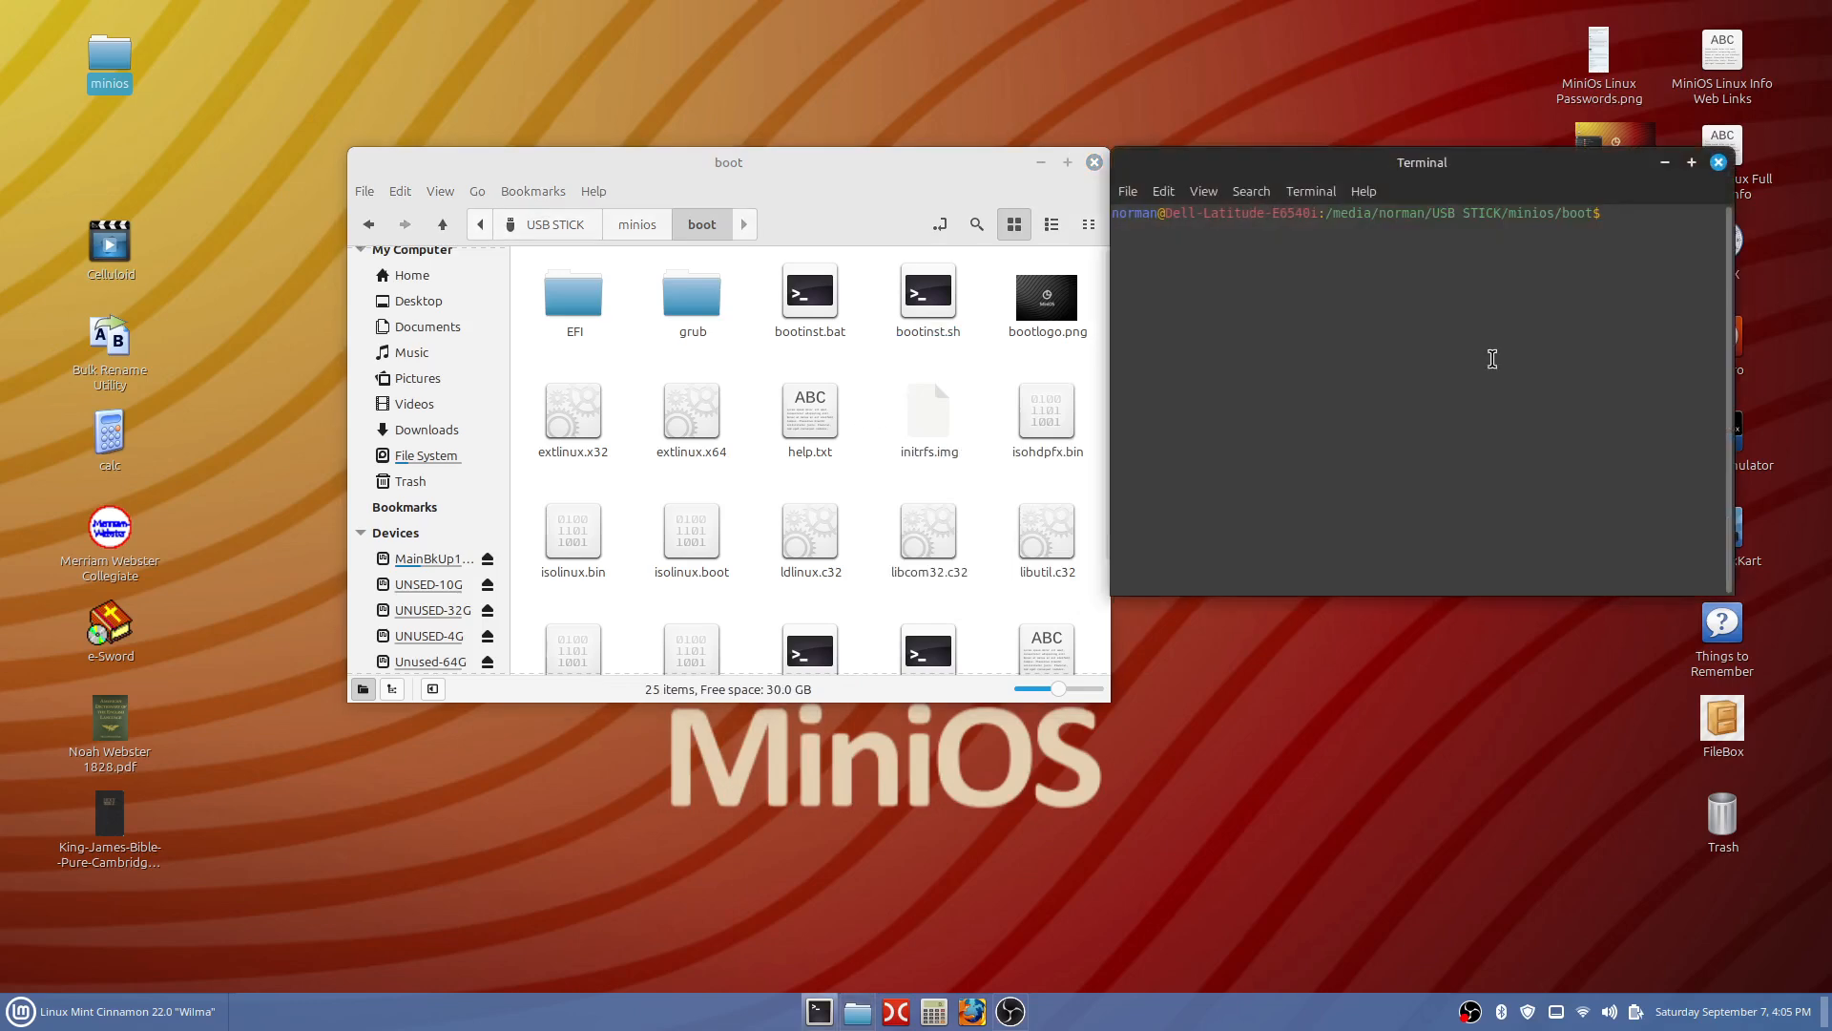
pyautogui.moveTo(1482, 178); pyautogui.dragTo(1522, 223)
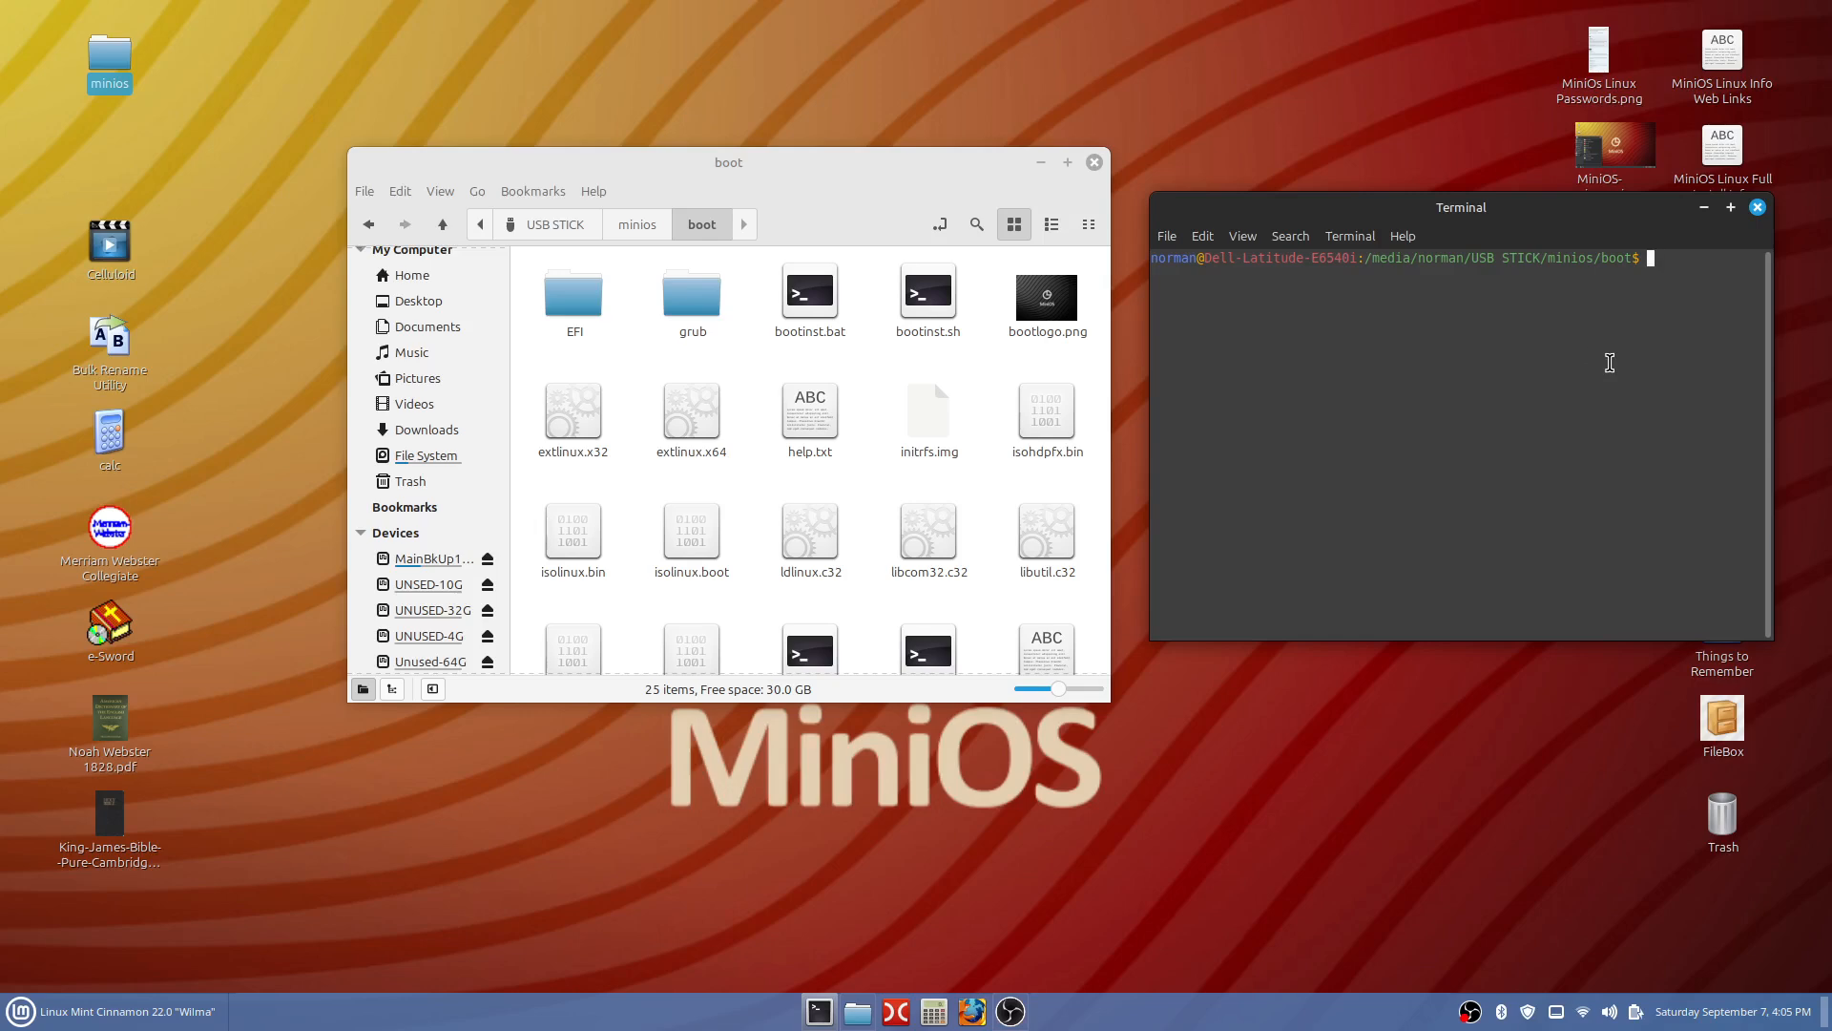
pyautogui.write('./bootinst.sh')
pyautogui.press('Return')
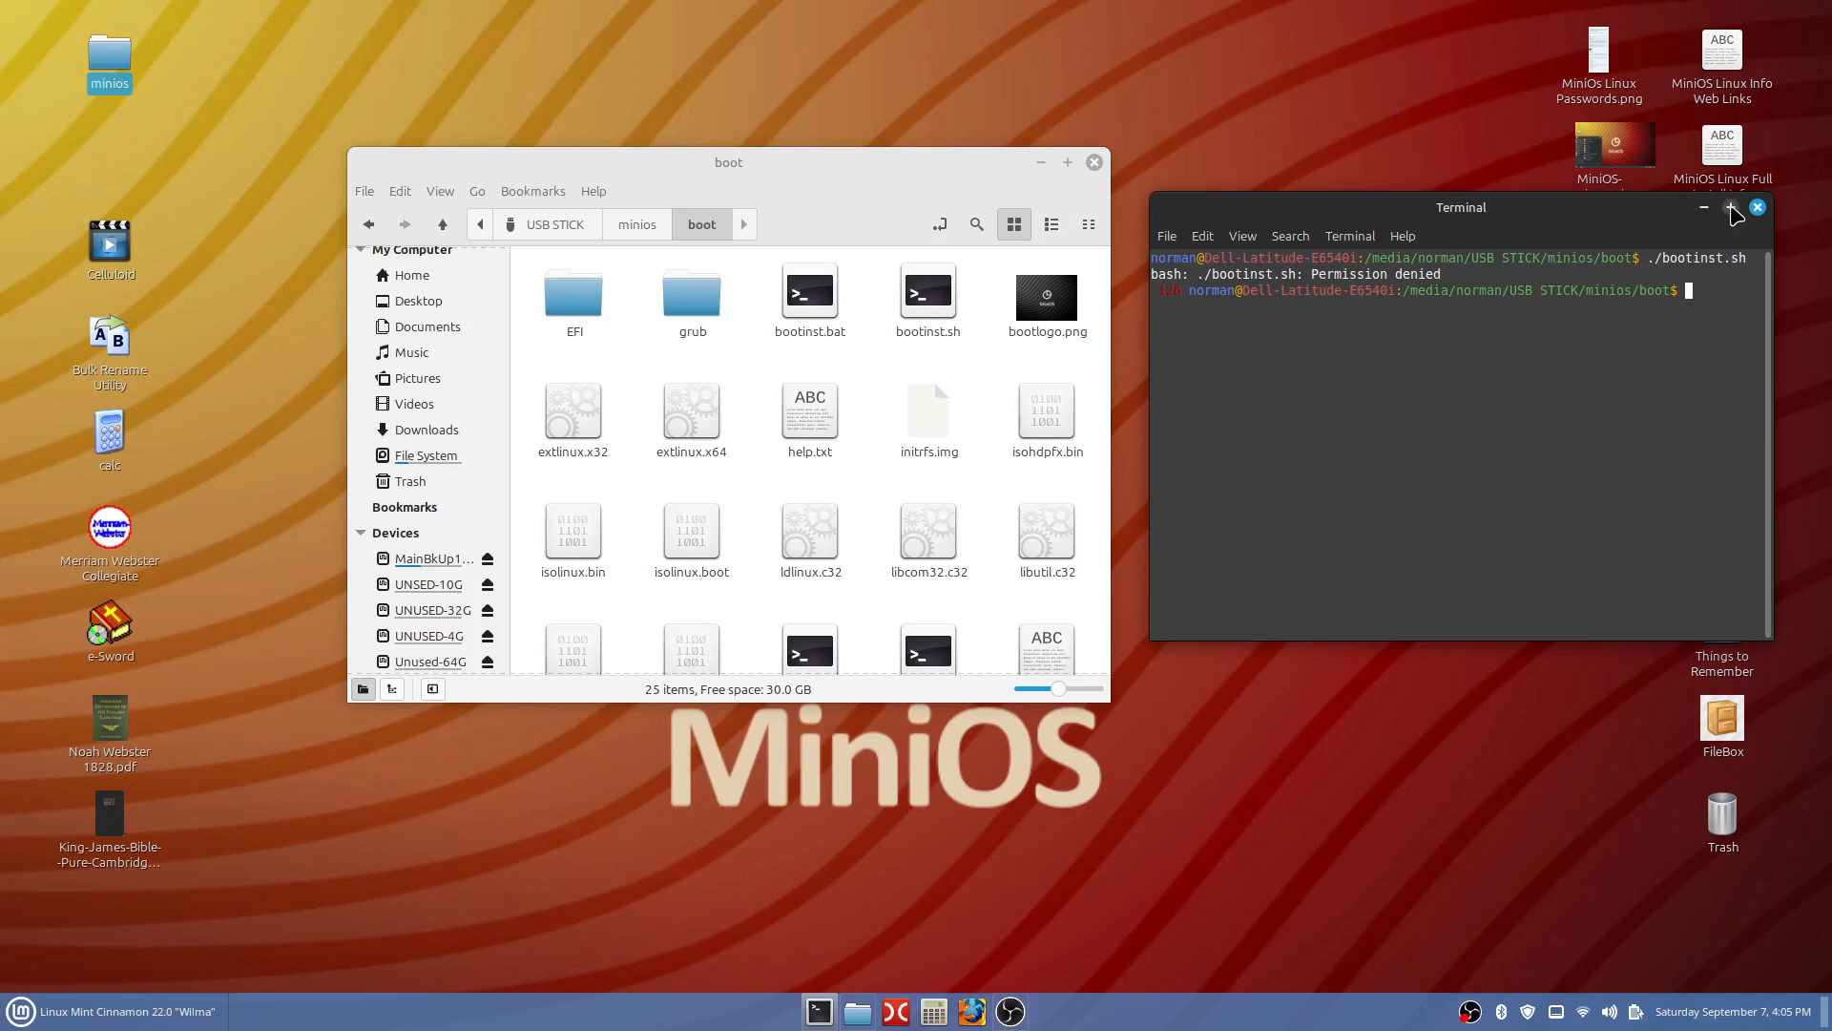
# - Maximize the terminal, enlarge its text to read the output of the script command, and close the terminal
pyautogui.click(1732, 208)
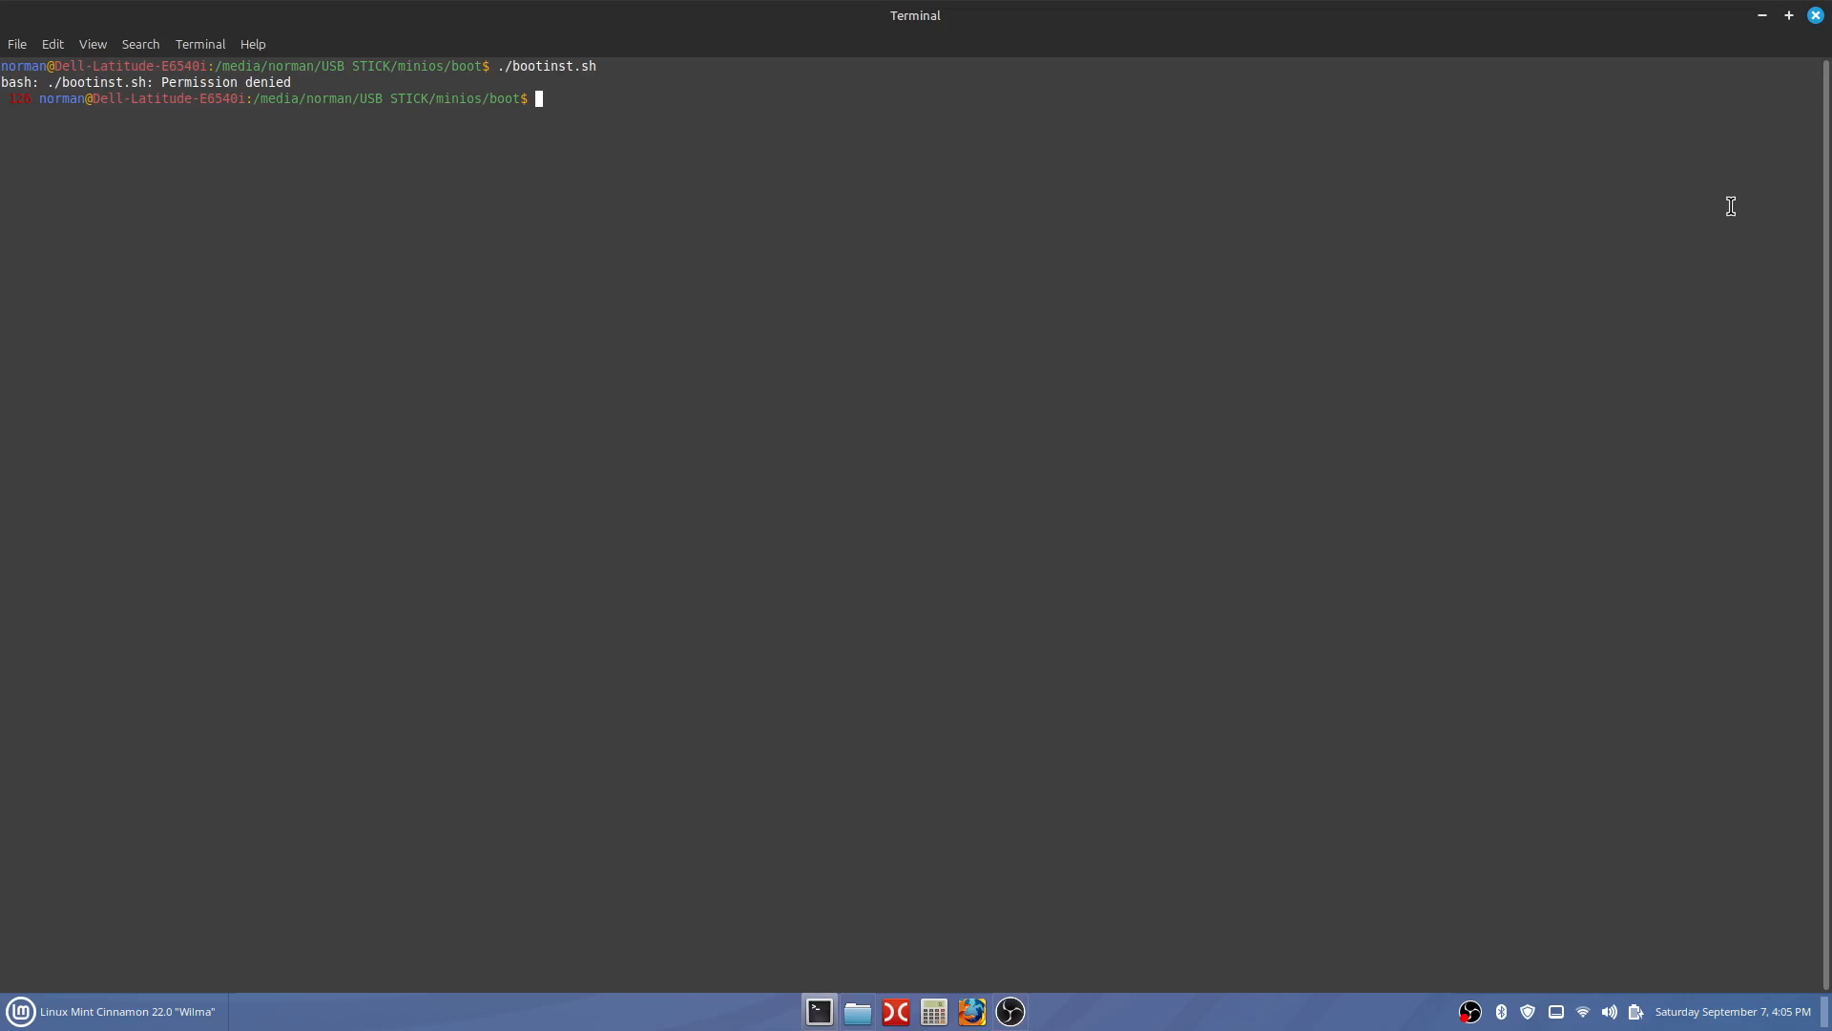
pyautogui.hotkey('ctrl', '+')
pyautogui.hotkey('ctrl', '+')
pyautogui.hotkey('ctrl', '+')
pyautogui.hotkey('ctrl', '+')
pyautogui.hotkey('ctrl', '+')
pyautogui.hotkey('ctrl', '+')
pyautogui.hotkey('ctrl', '+')
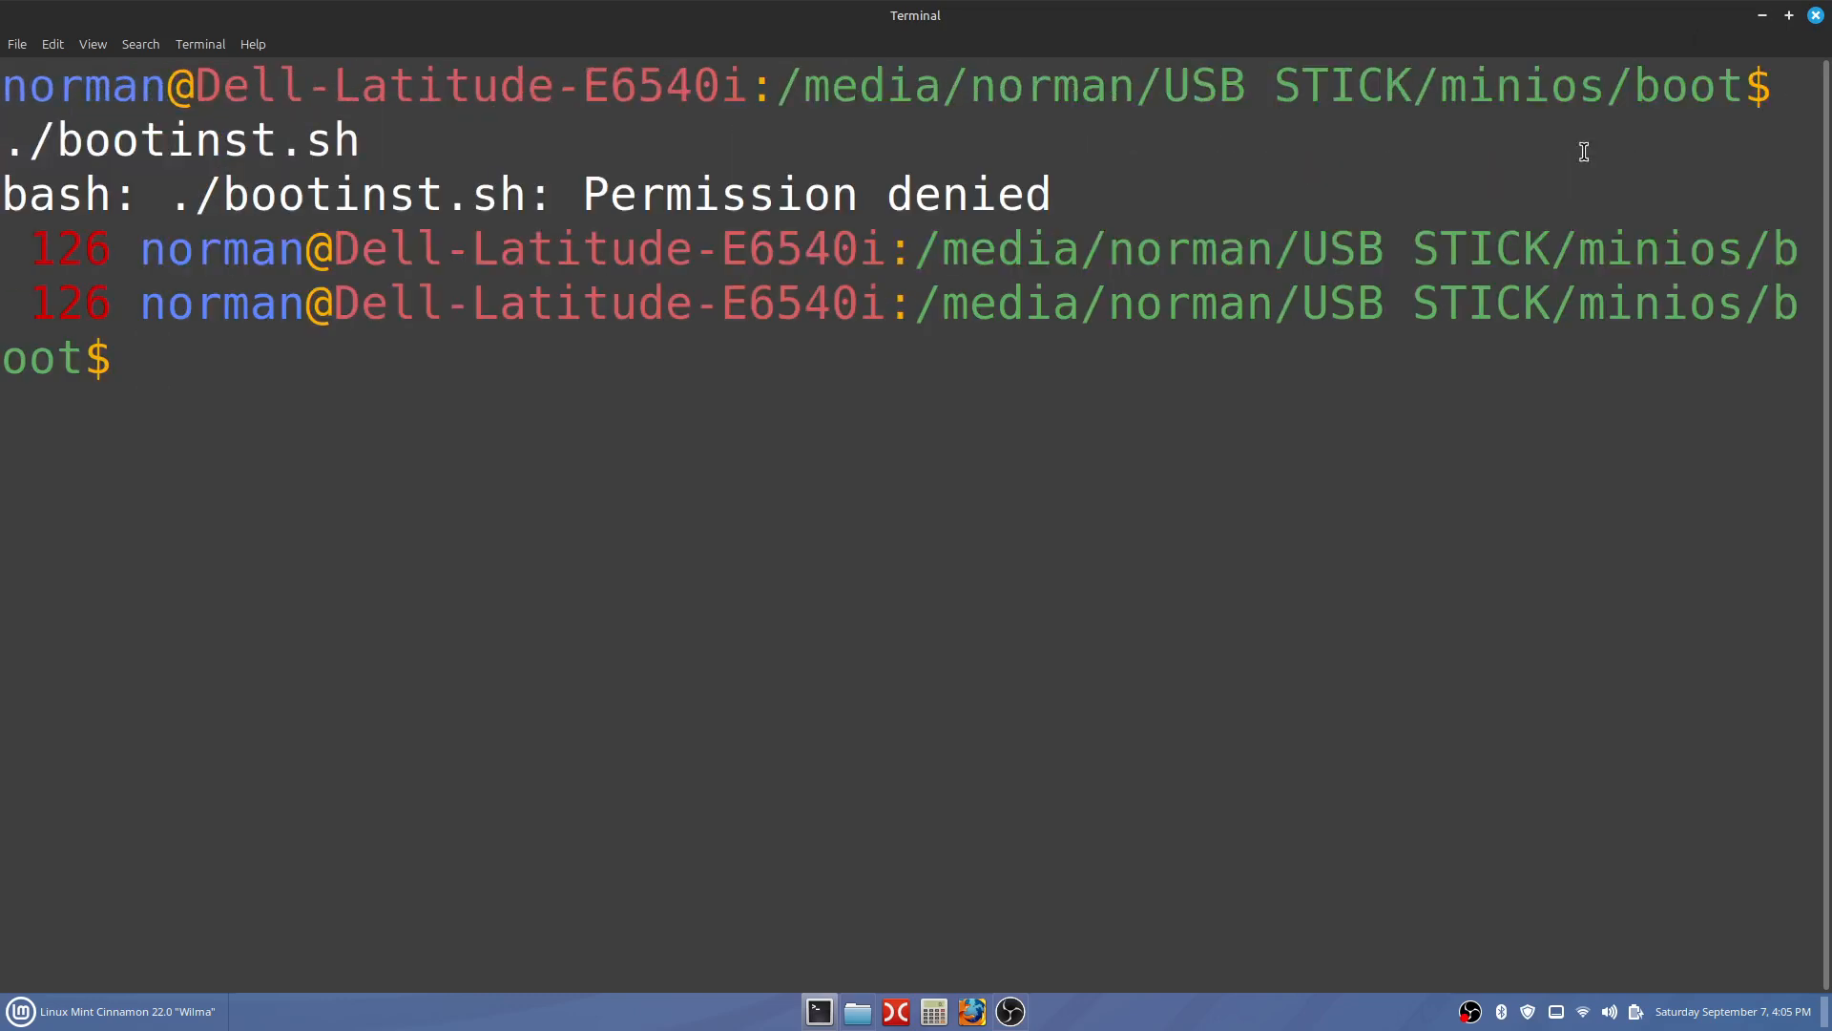
pyautogui.click(1816, 16)
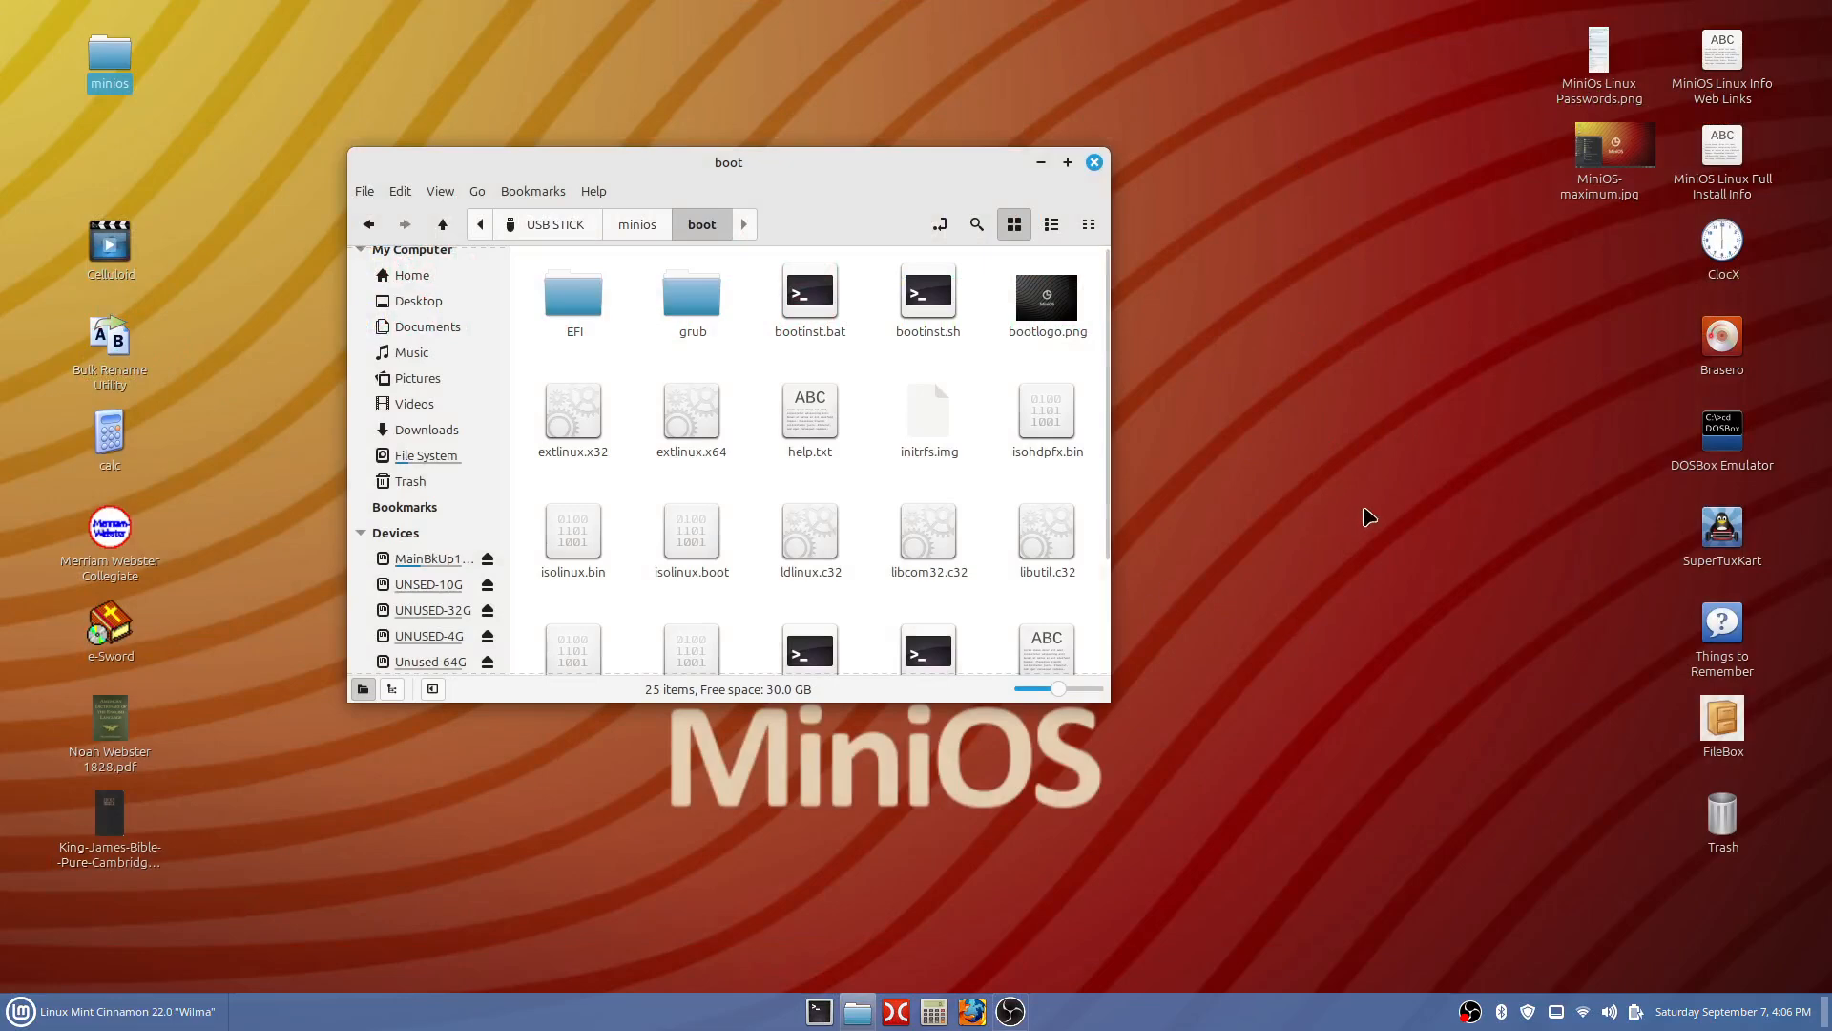
# - Open bootinst.bat from the USB stick's boot folder in the text editor, maximize the window, and enlarge the text
pyautogui.doubleClick(803, 301)
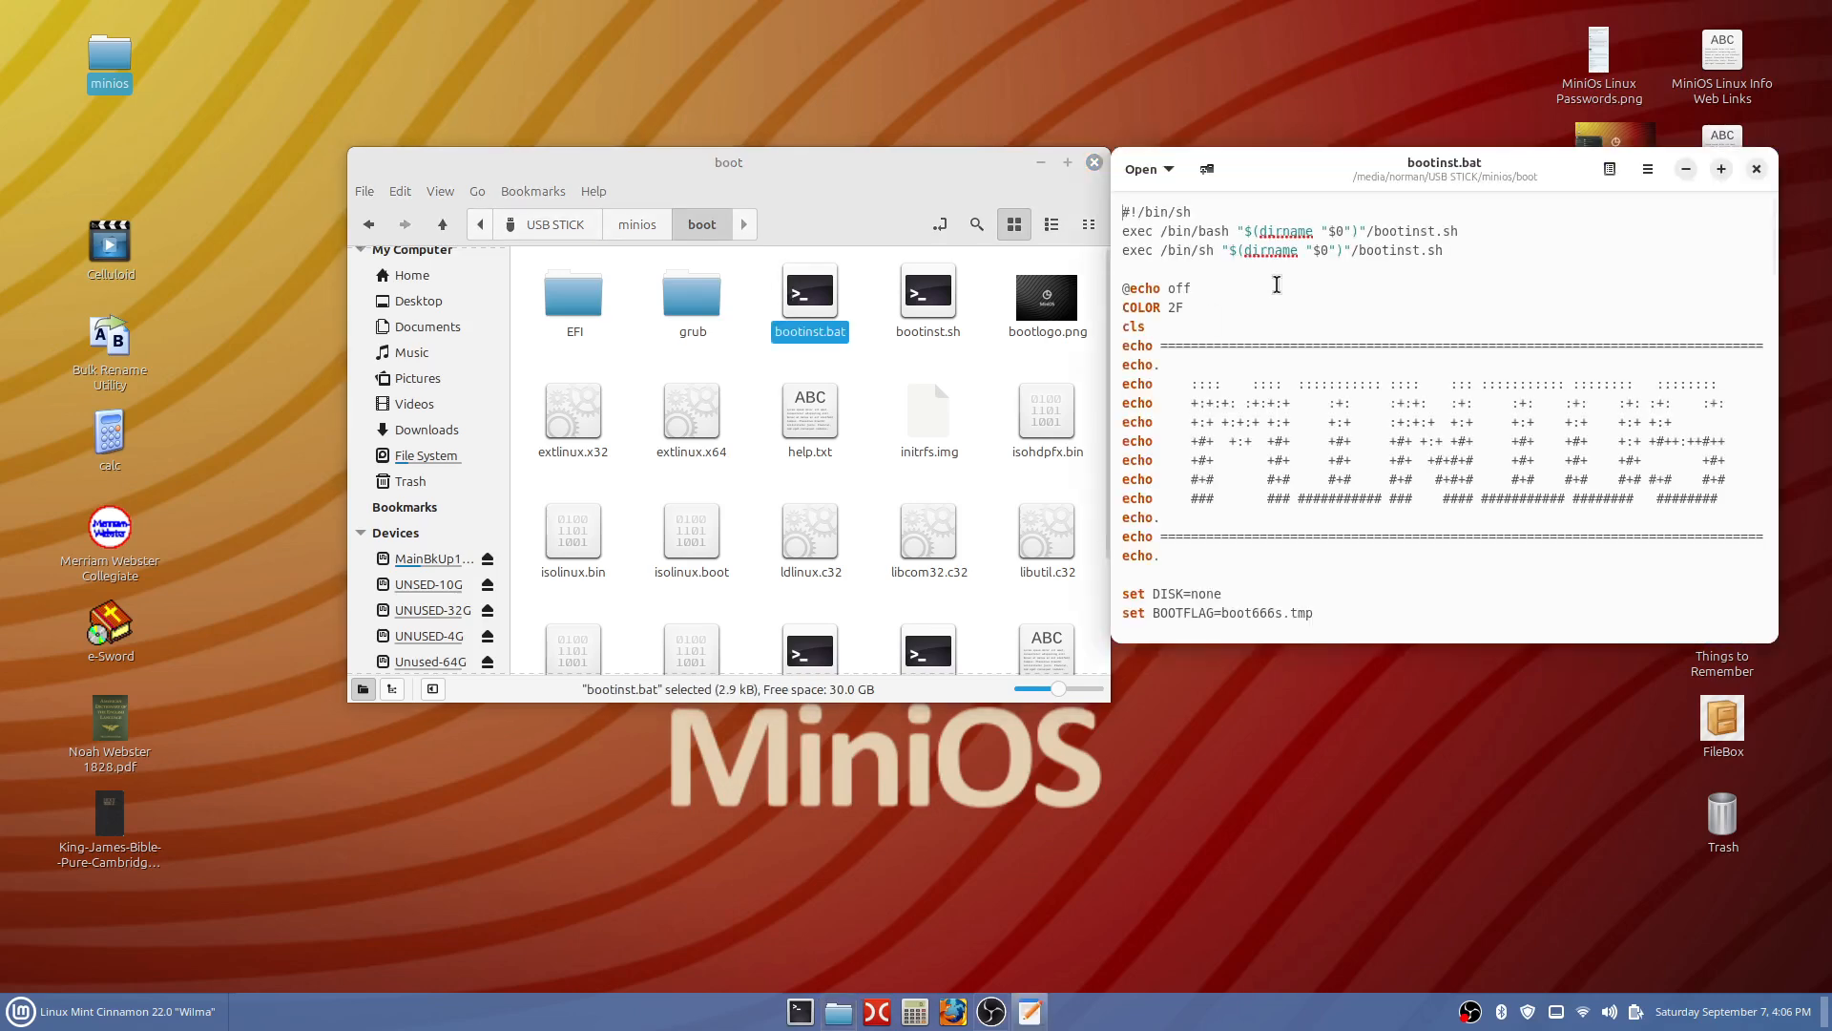
pyautogui.moveTo(1531, 176); pyautogui.dragTo(1215, 205)
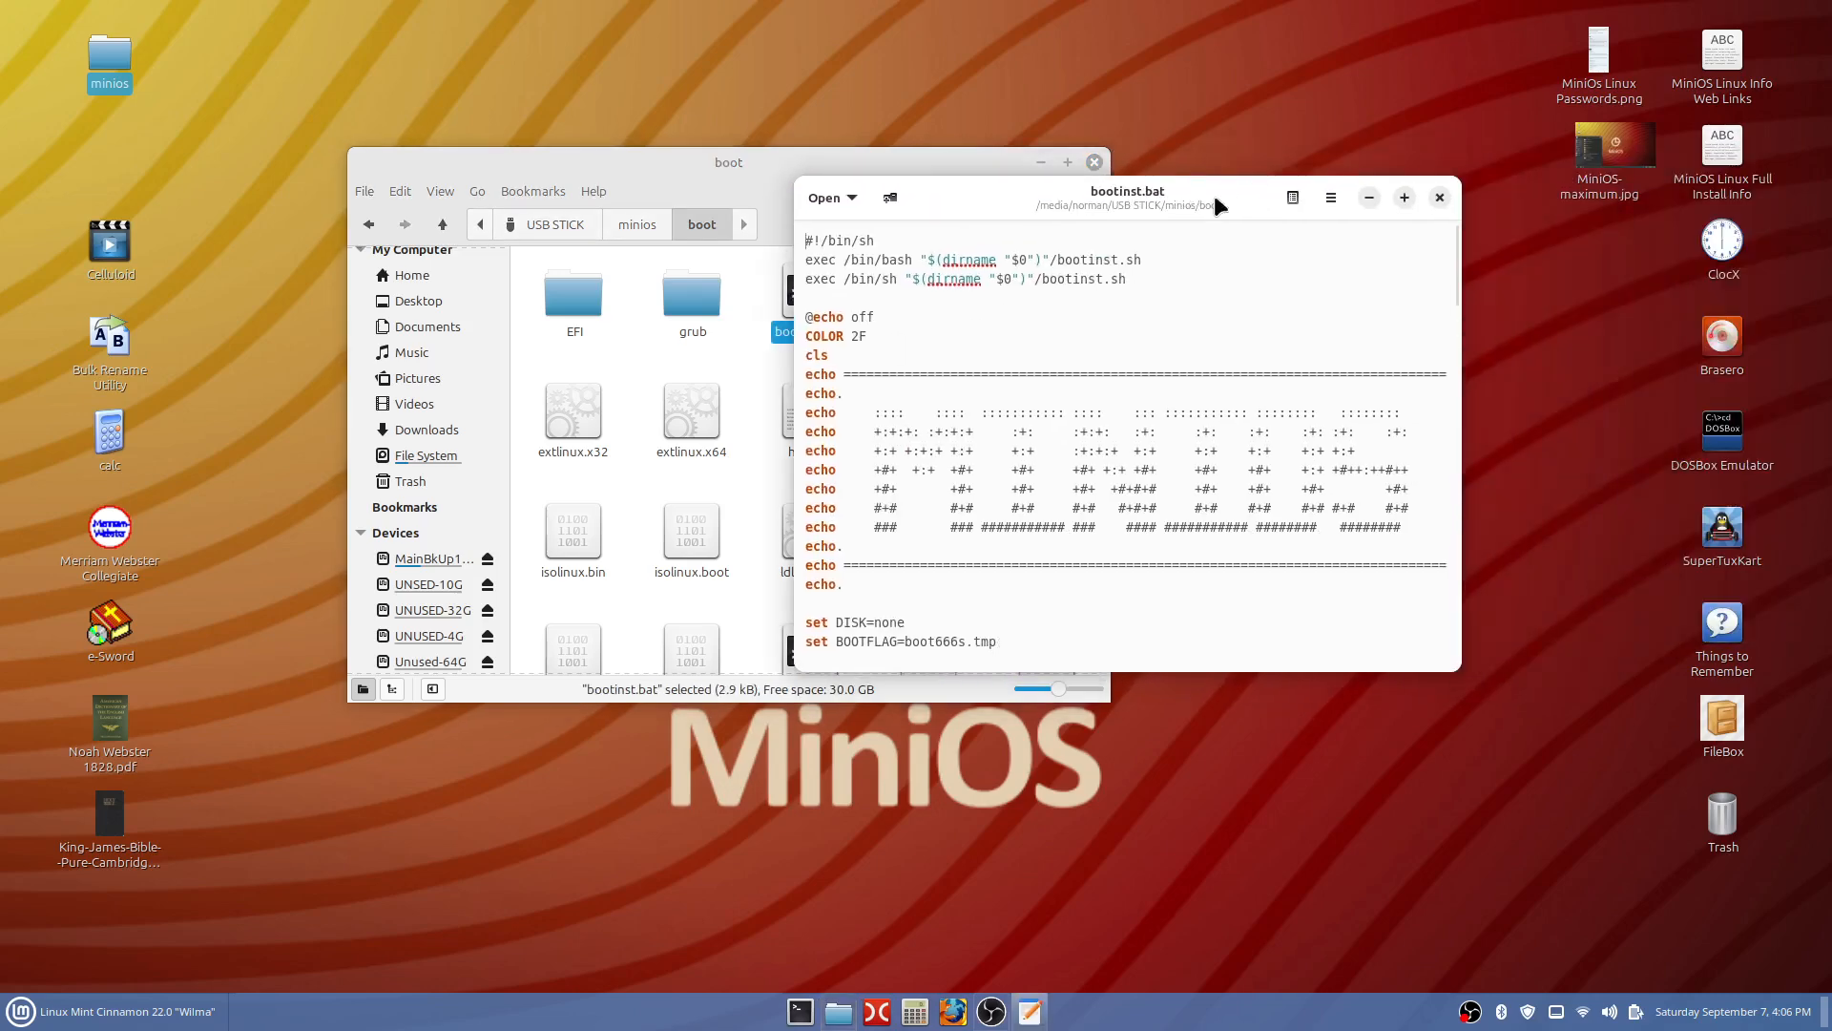
pyautogui.click(1405, 199)
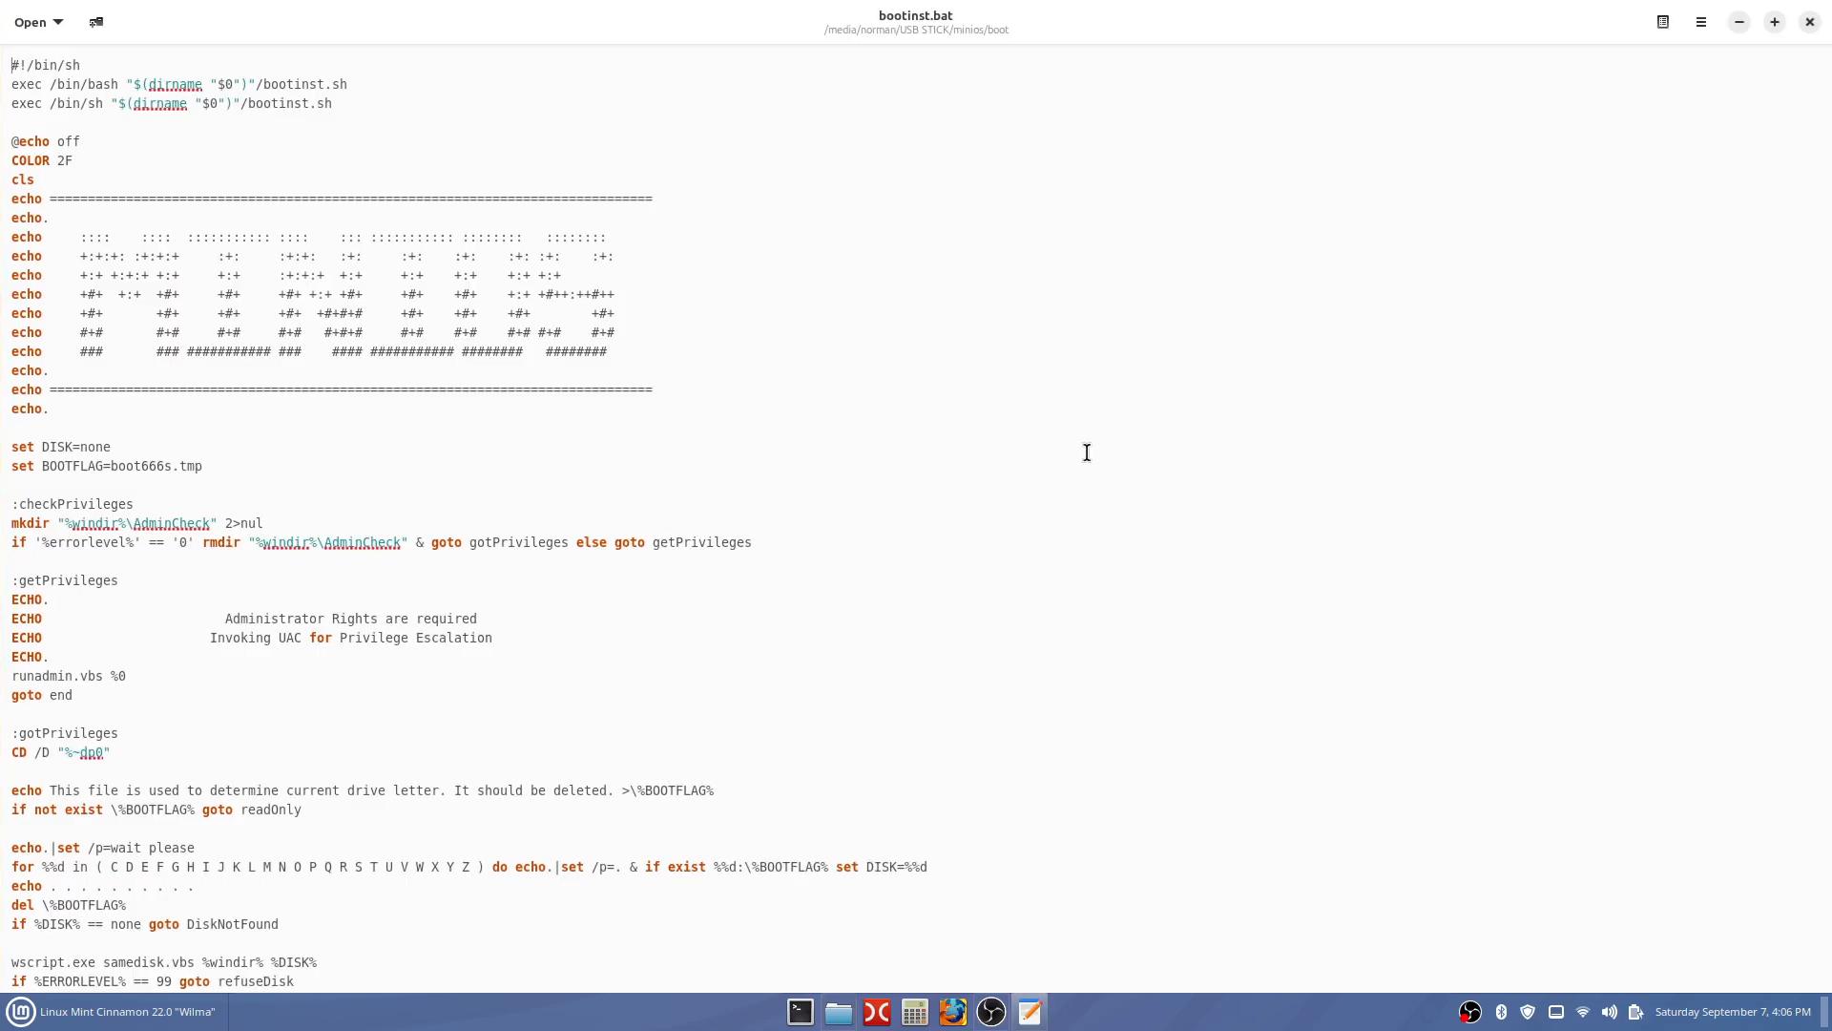
pyautogui.hotkey('ctrl', '+')
pyautogui.hotkey('ctrl', '+')
pyautogui.hotkey('ctrl', '+')
pyautogui.hotkey('ctrl', '+')
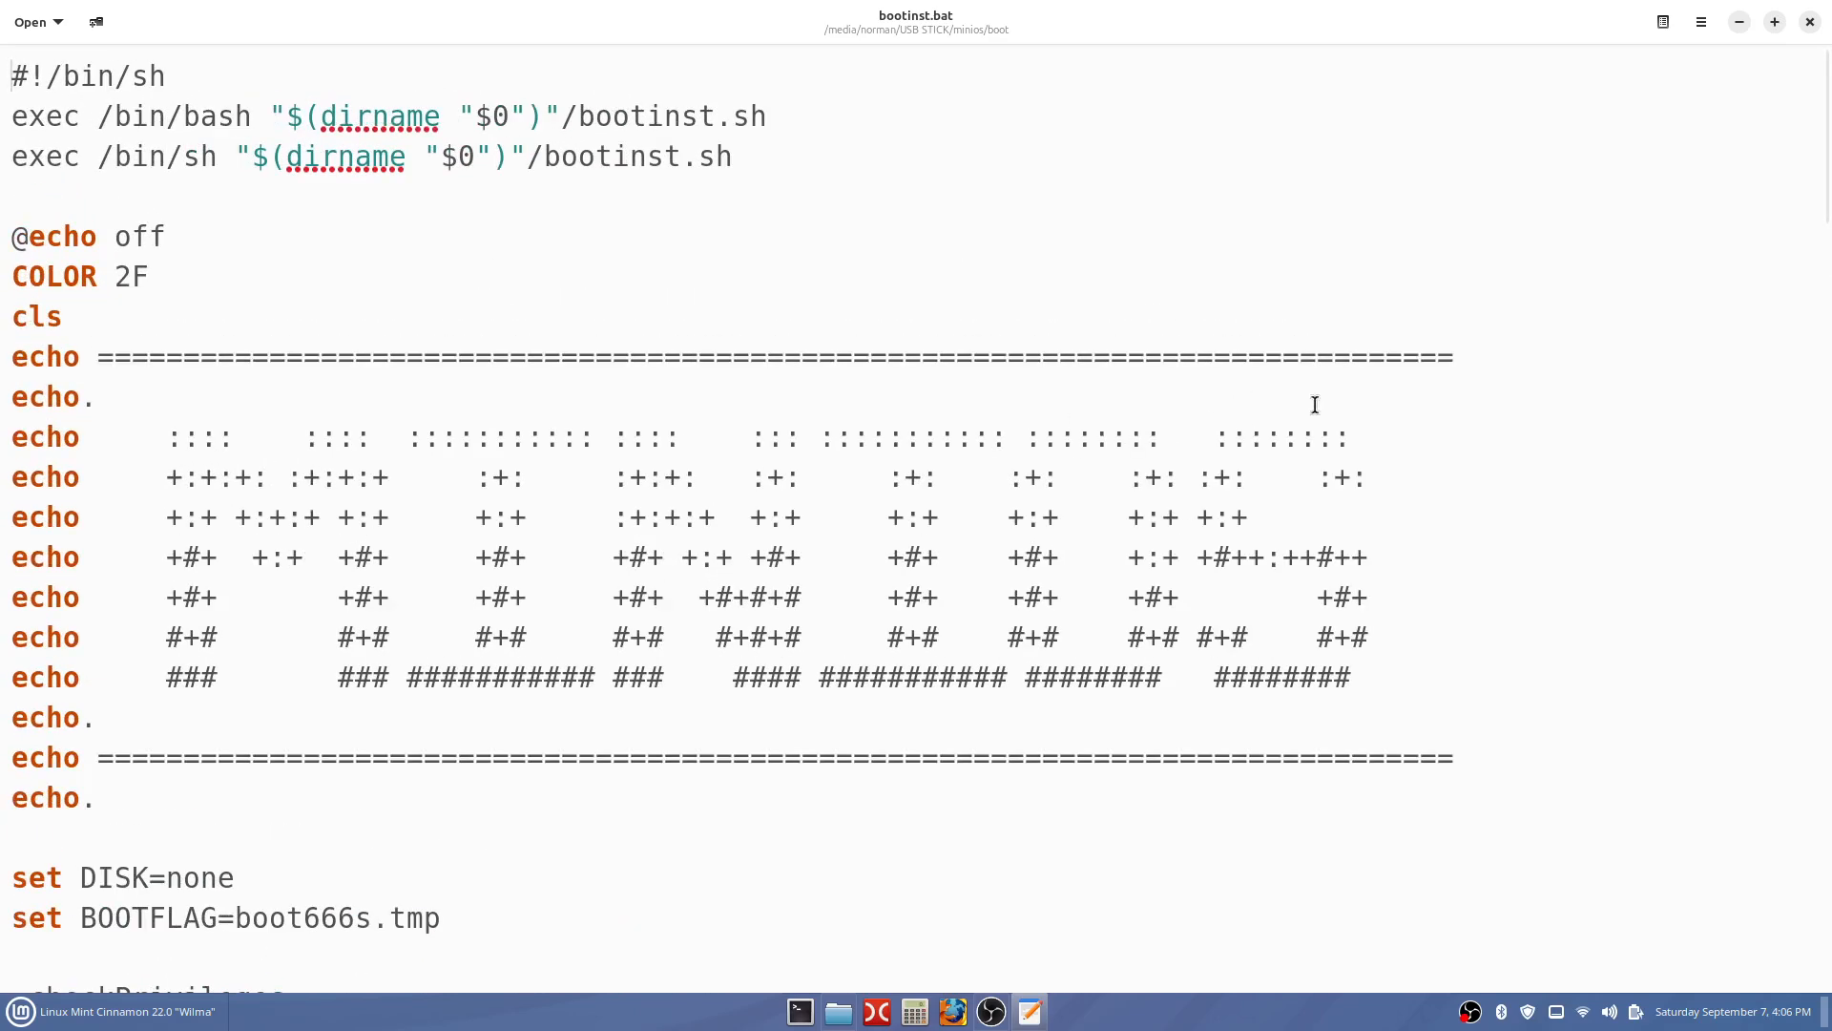
# - Read through the bootinst.bat script down to its :end label, go back up to the drive-letter section, and close the editor
pyautogui.scroll(-1, 1508, 460)
pyautogui.scroll(-6, 1508, 460)
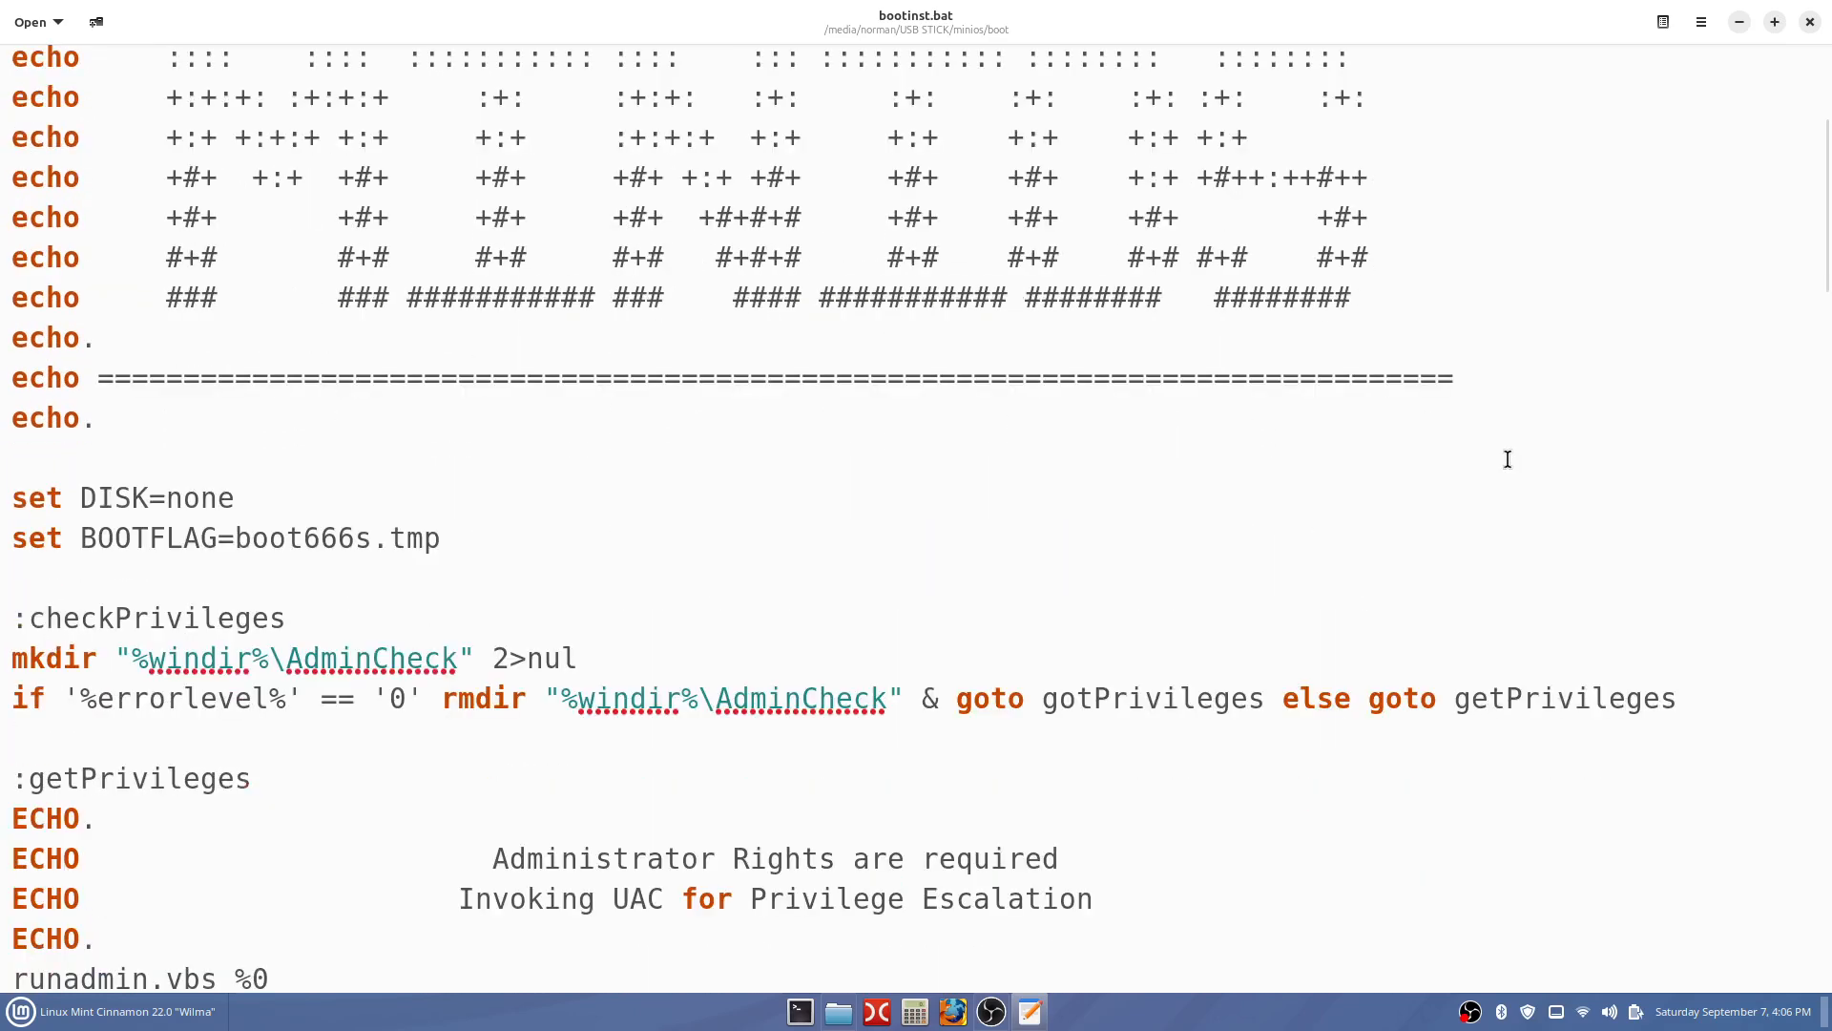
pyautogui.scroll(-12, 1508, 460)
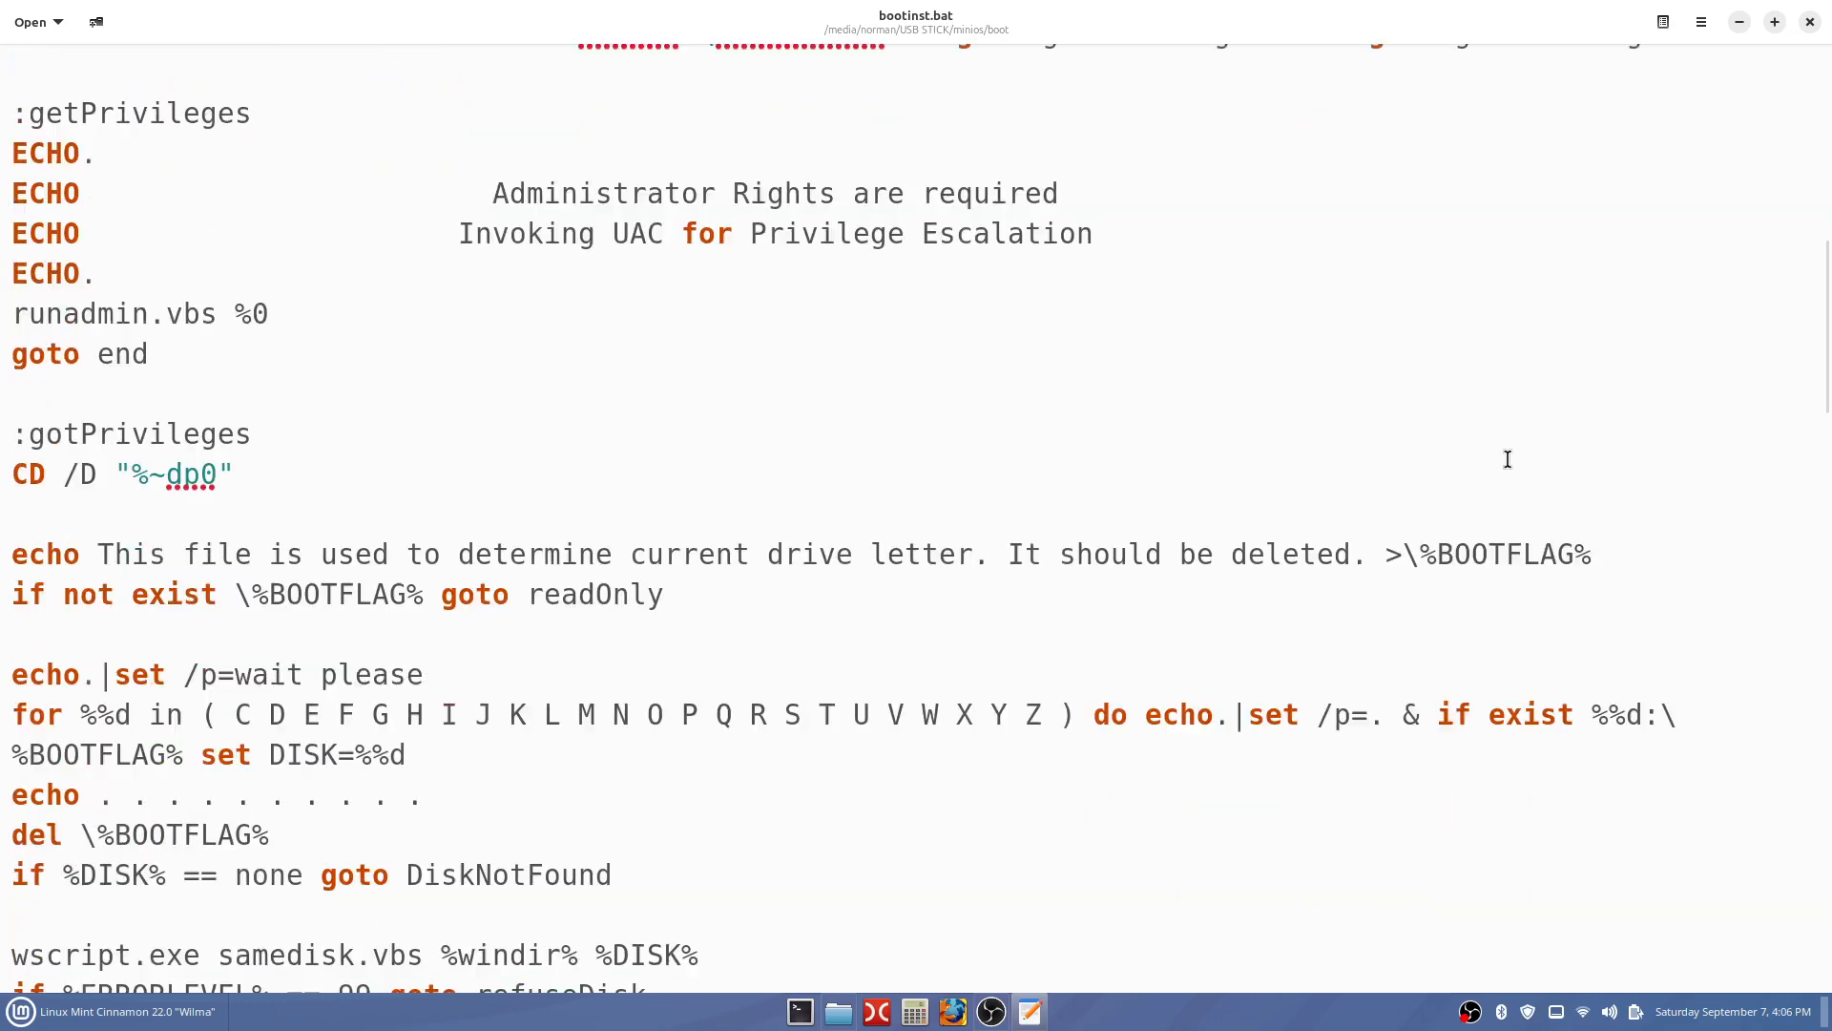
pyautogui.scroll(-13, 1508, 460)
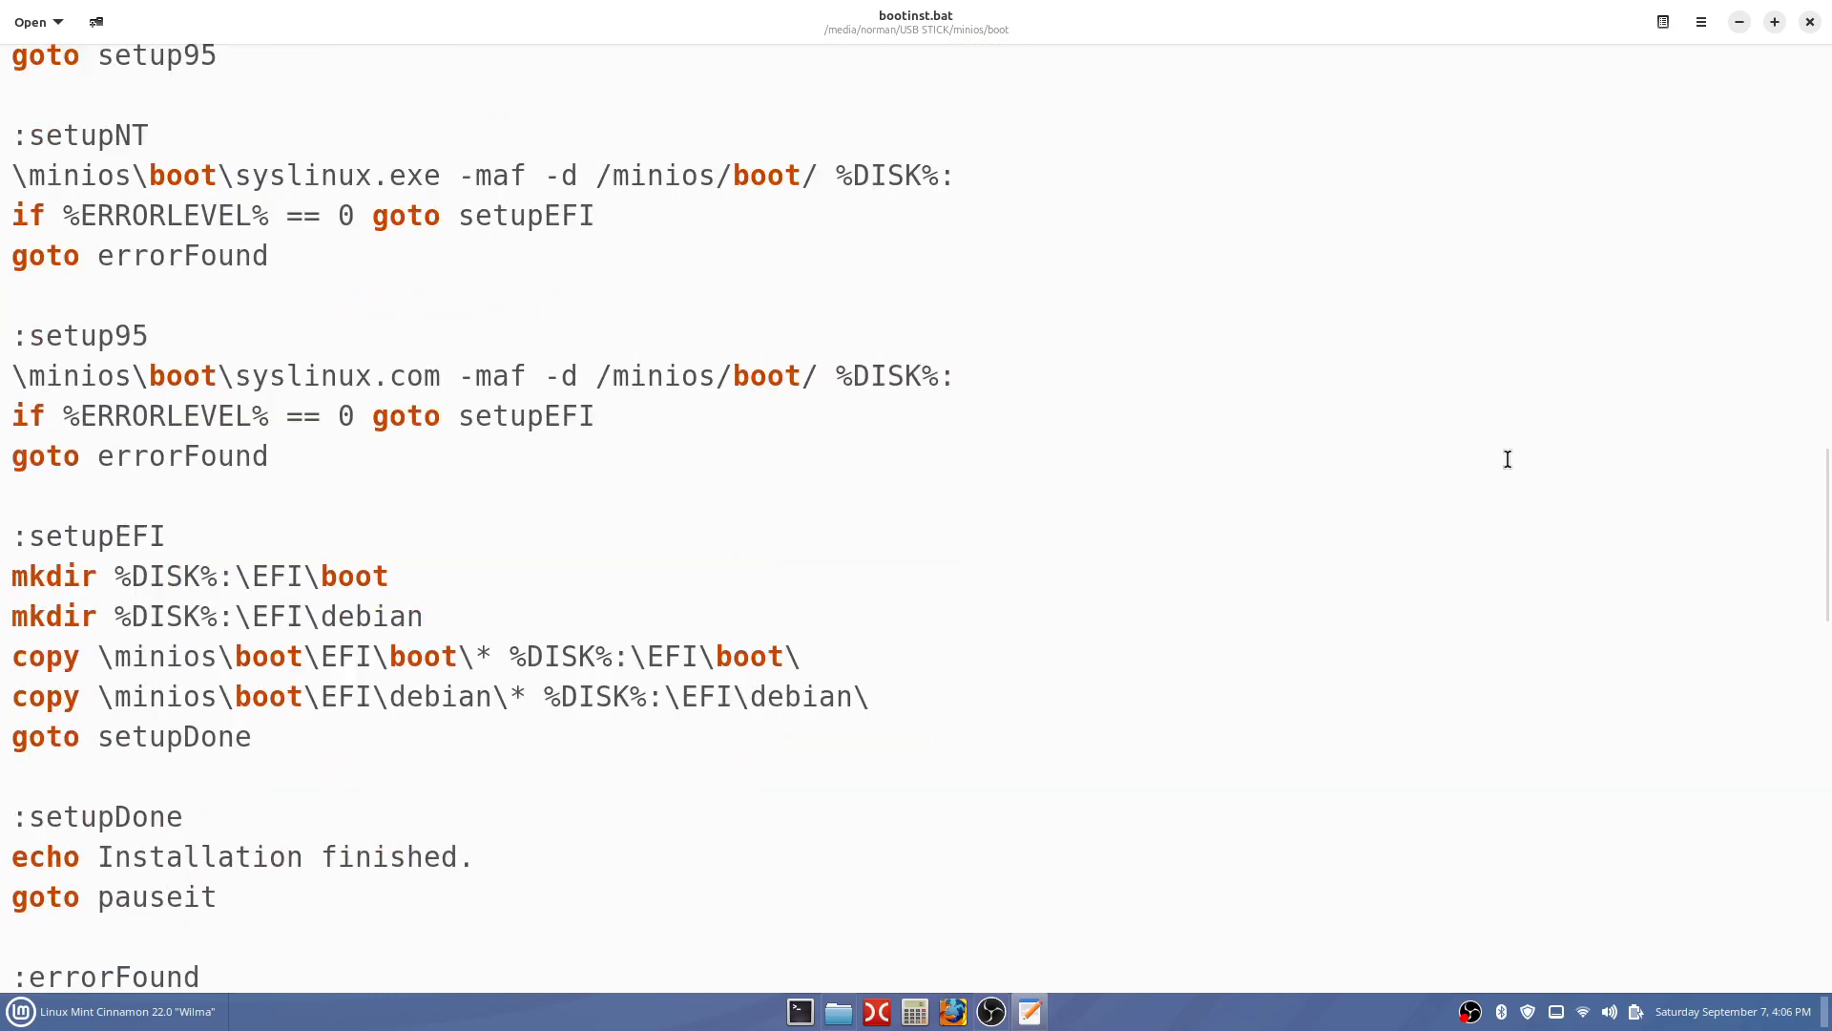
pyautogui.scroll(-9, 1508, 460)
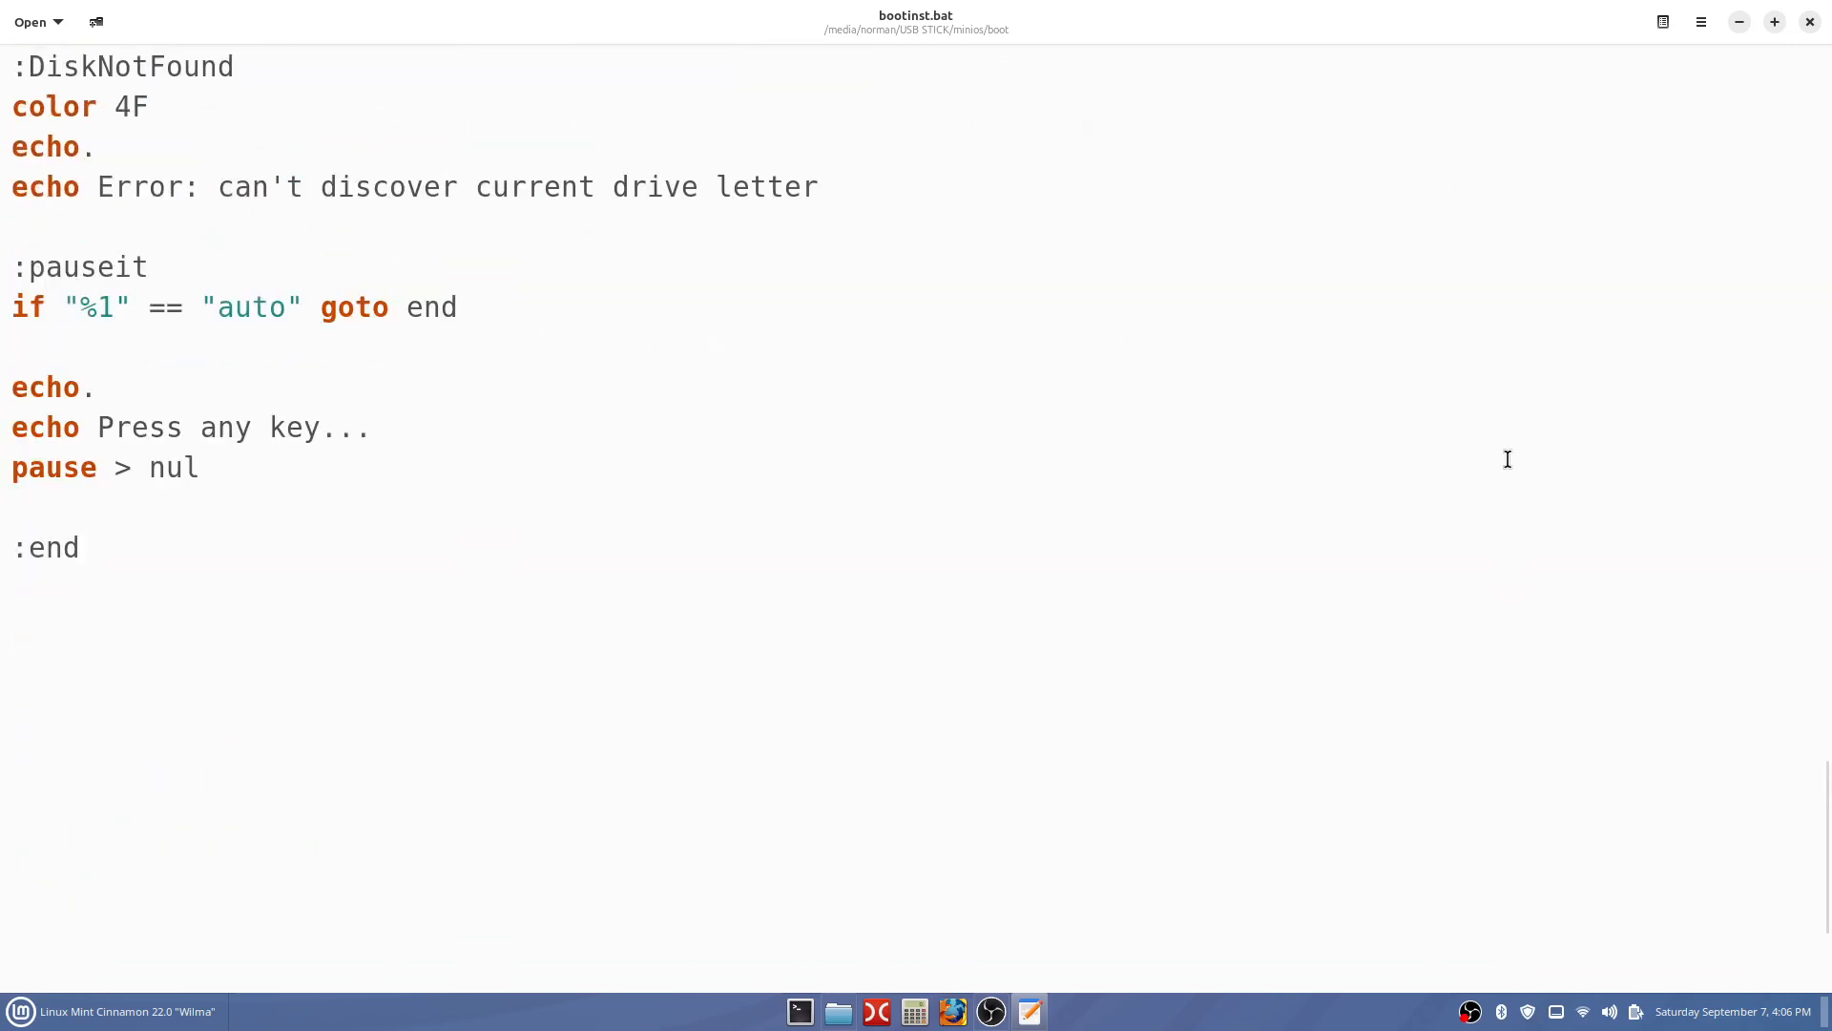
pyautogui.scroll(16, 1508, 460)
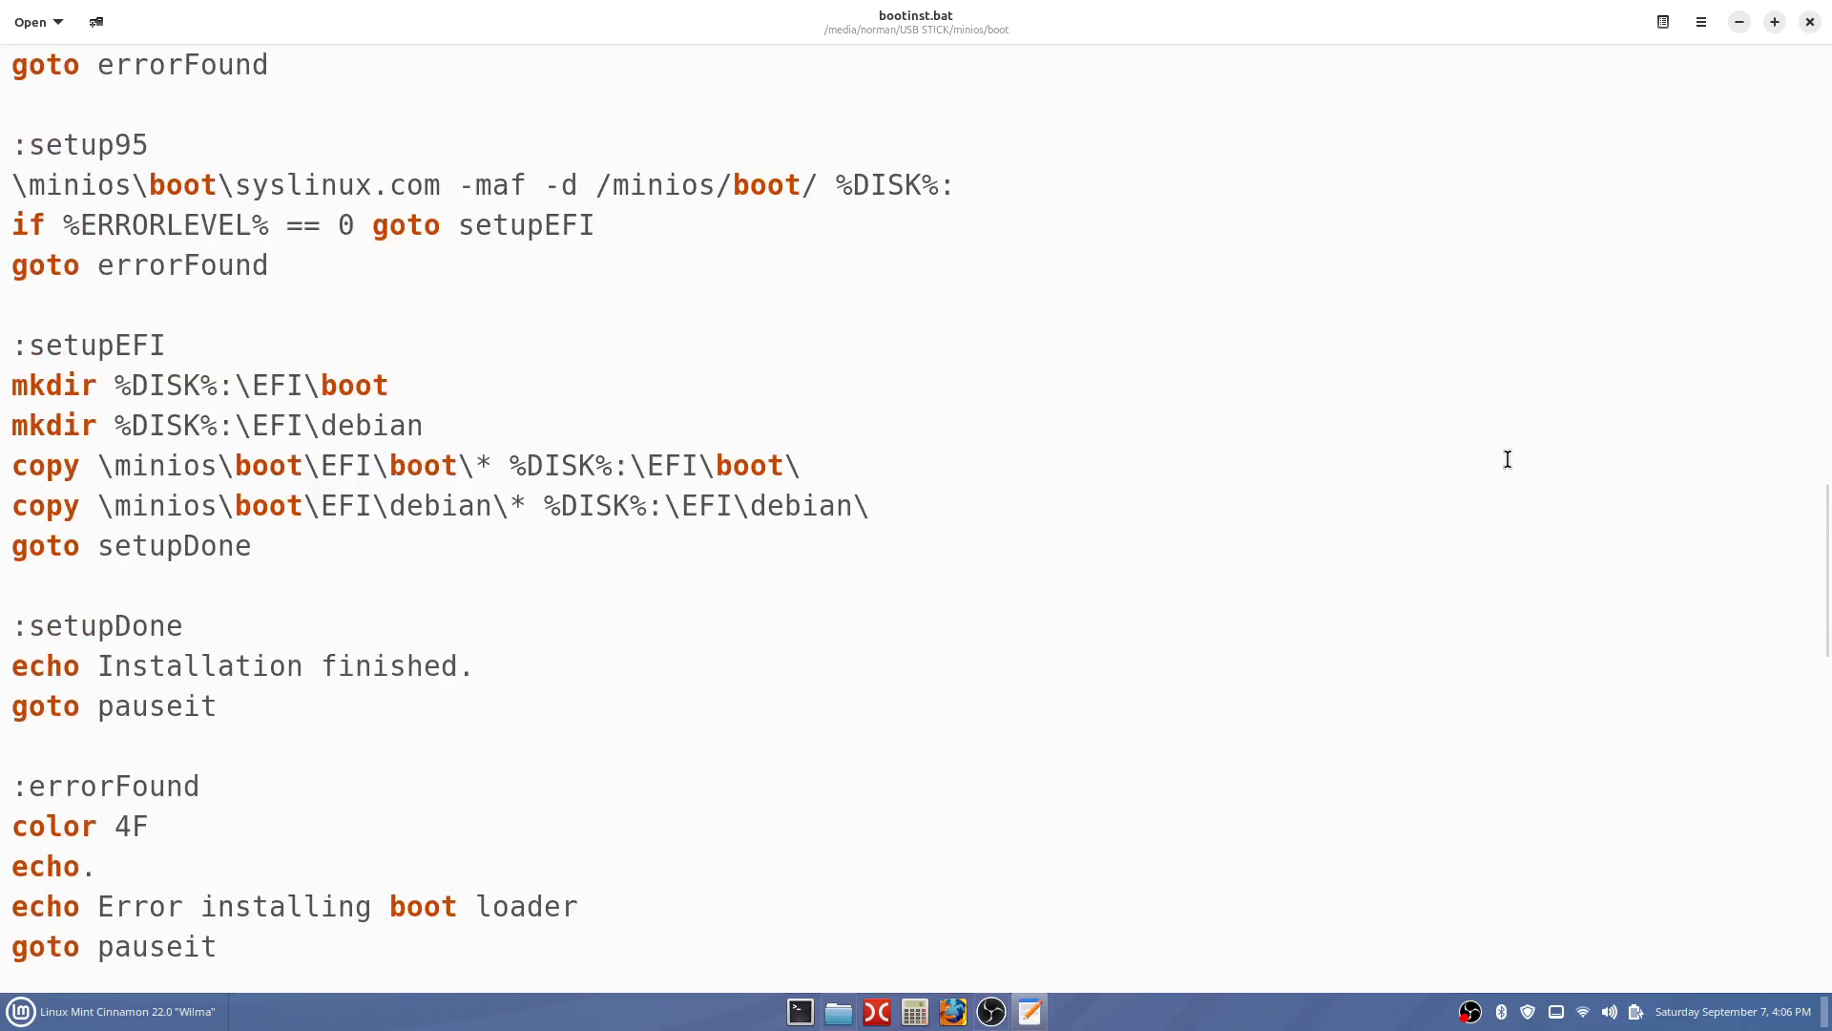
pyautogui.scroll(9, 1508, 460)
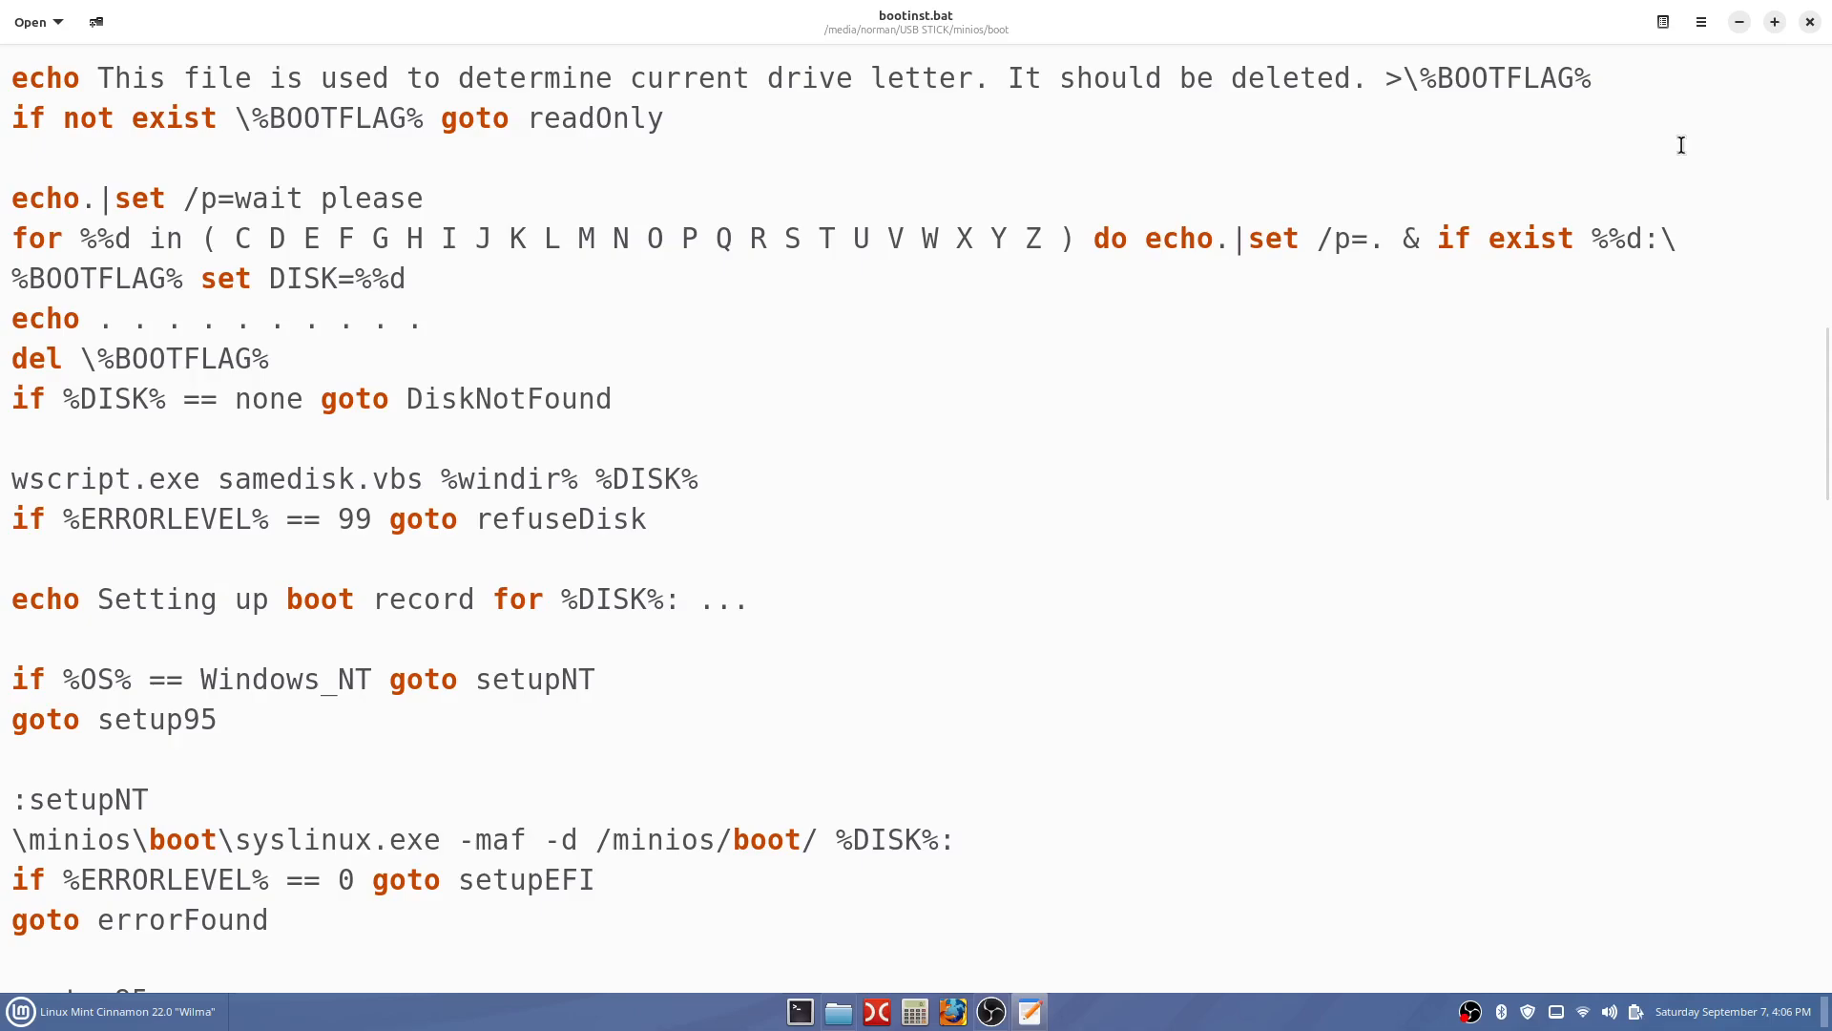
pyautogui.click(1811, 21)
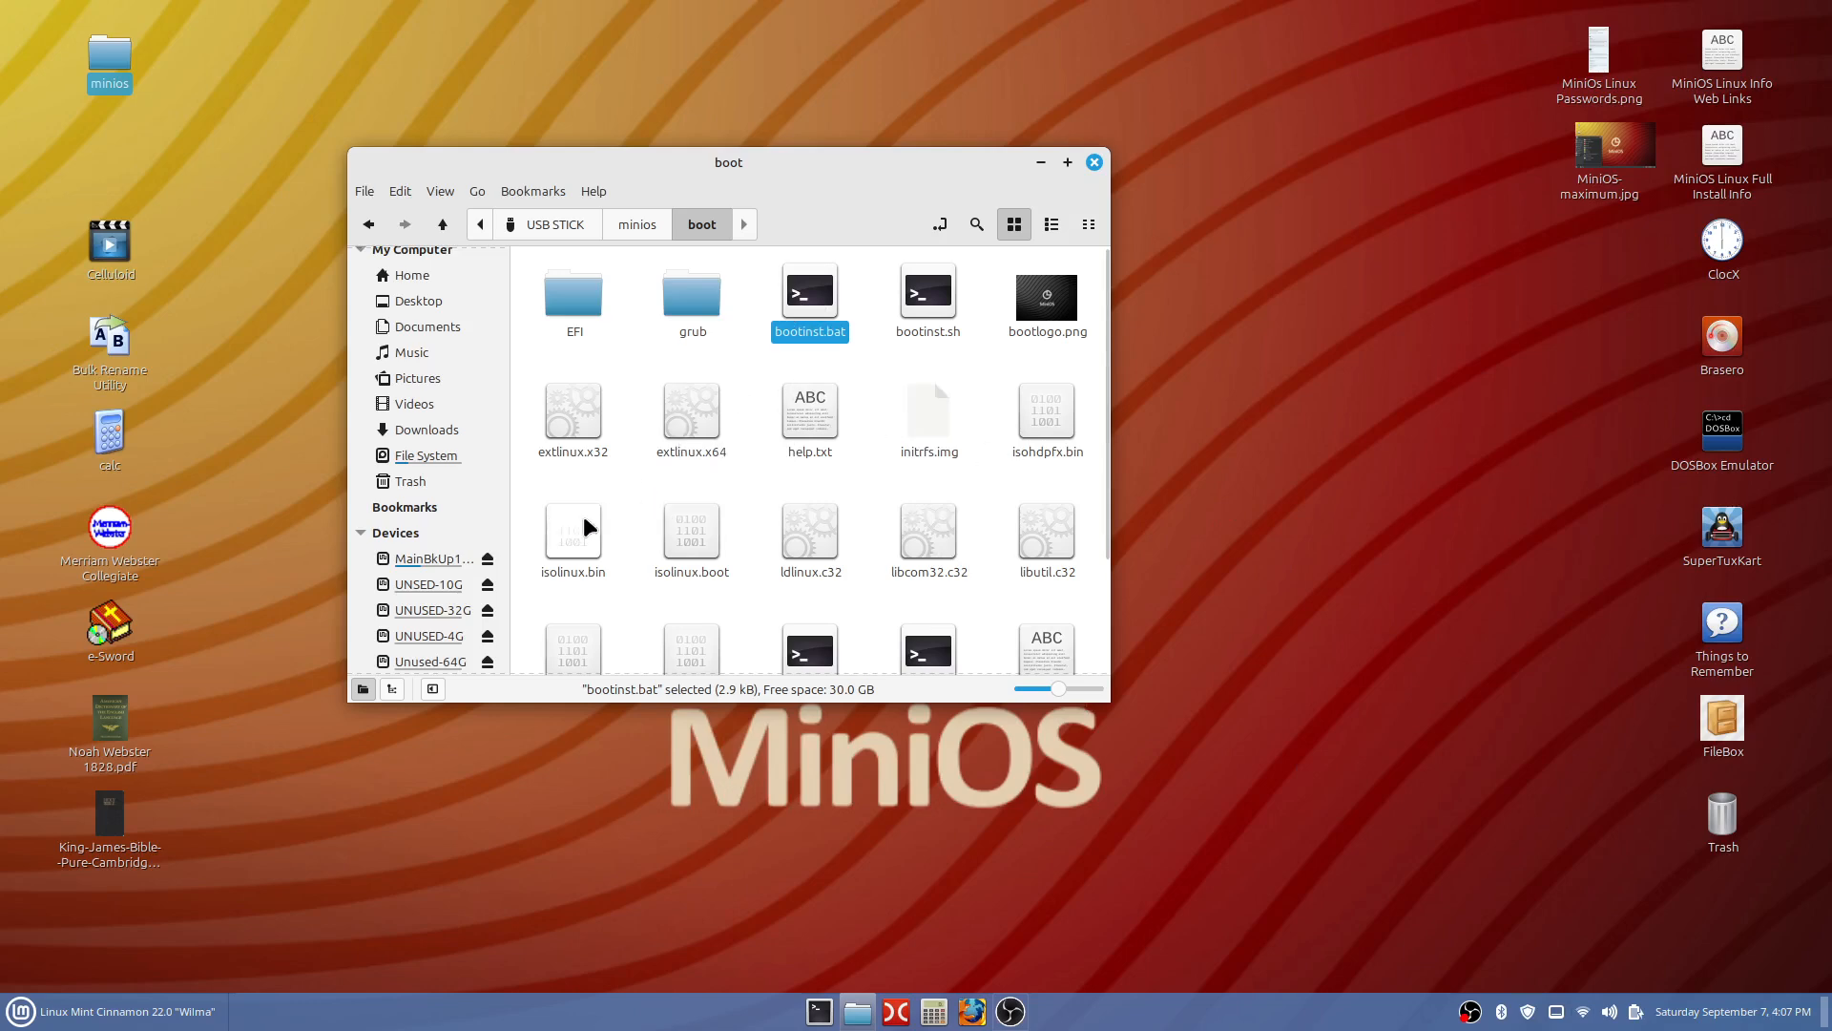
# - Close the boot folder window and eject the USB STICK drive
pyautogui.click(1095, 163)
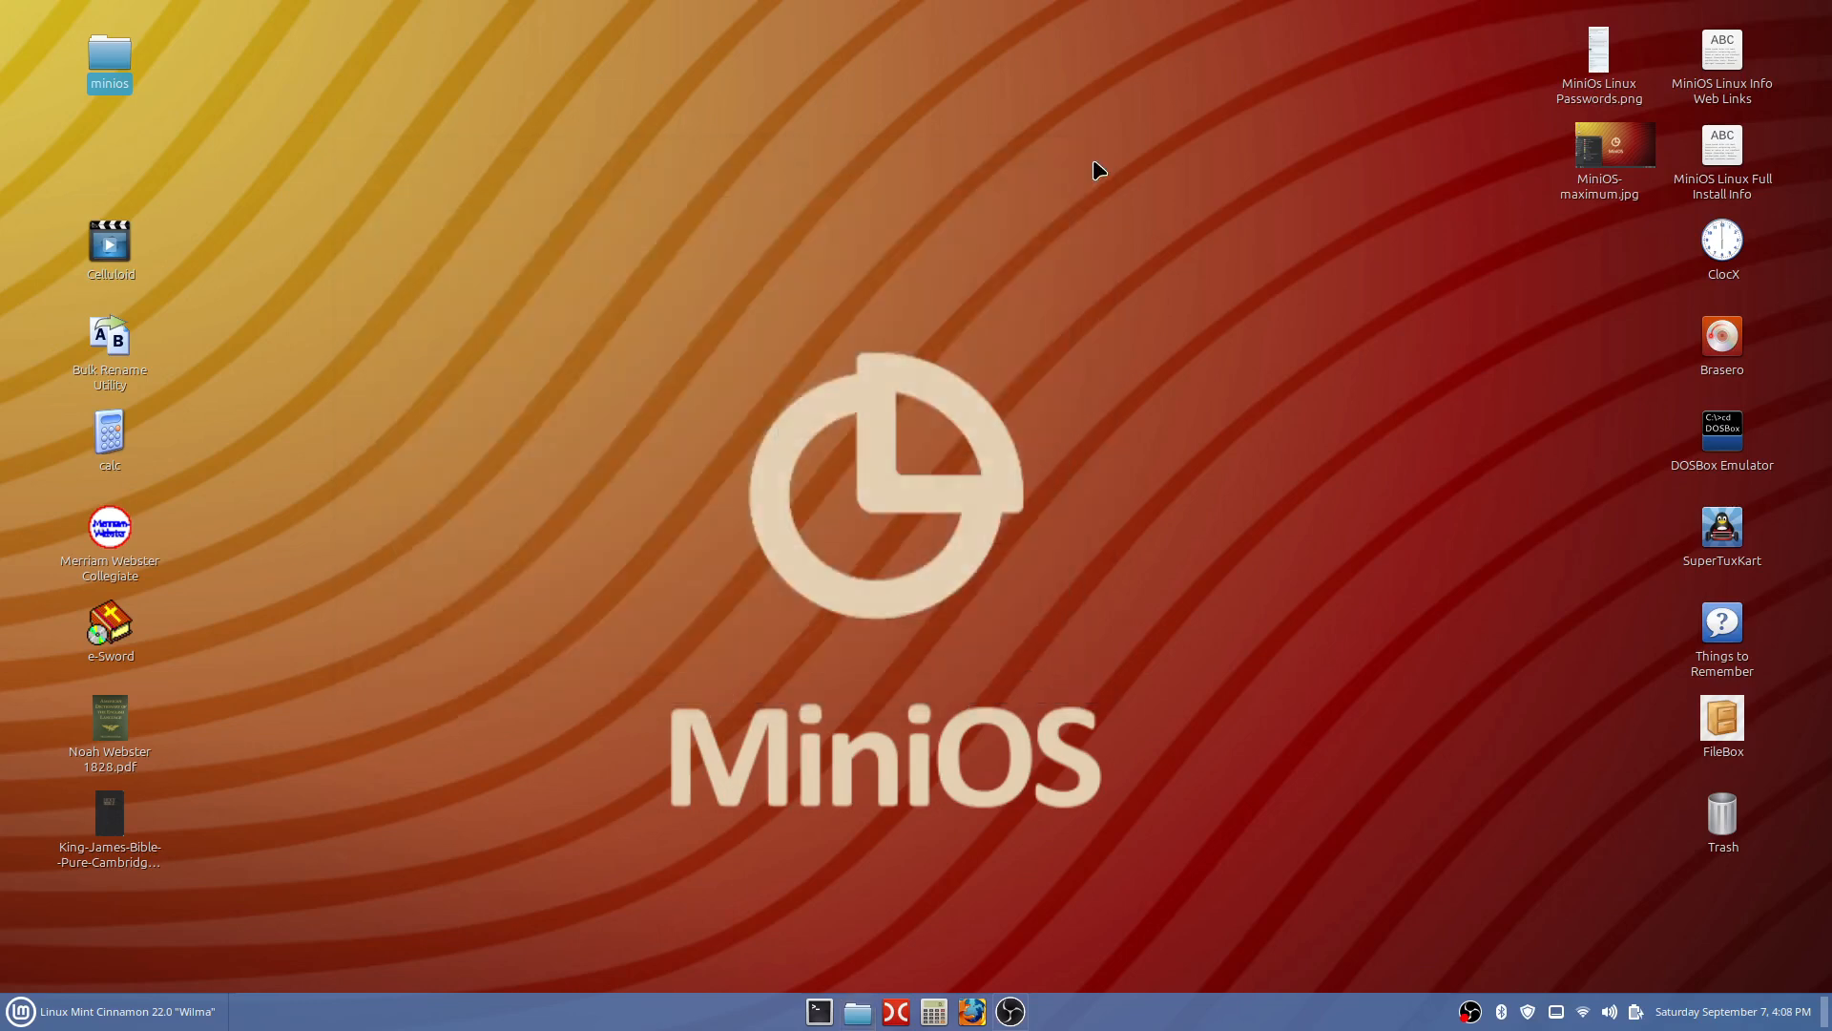
pyautogui.click(1557, 1014)
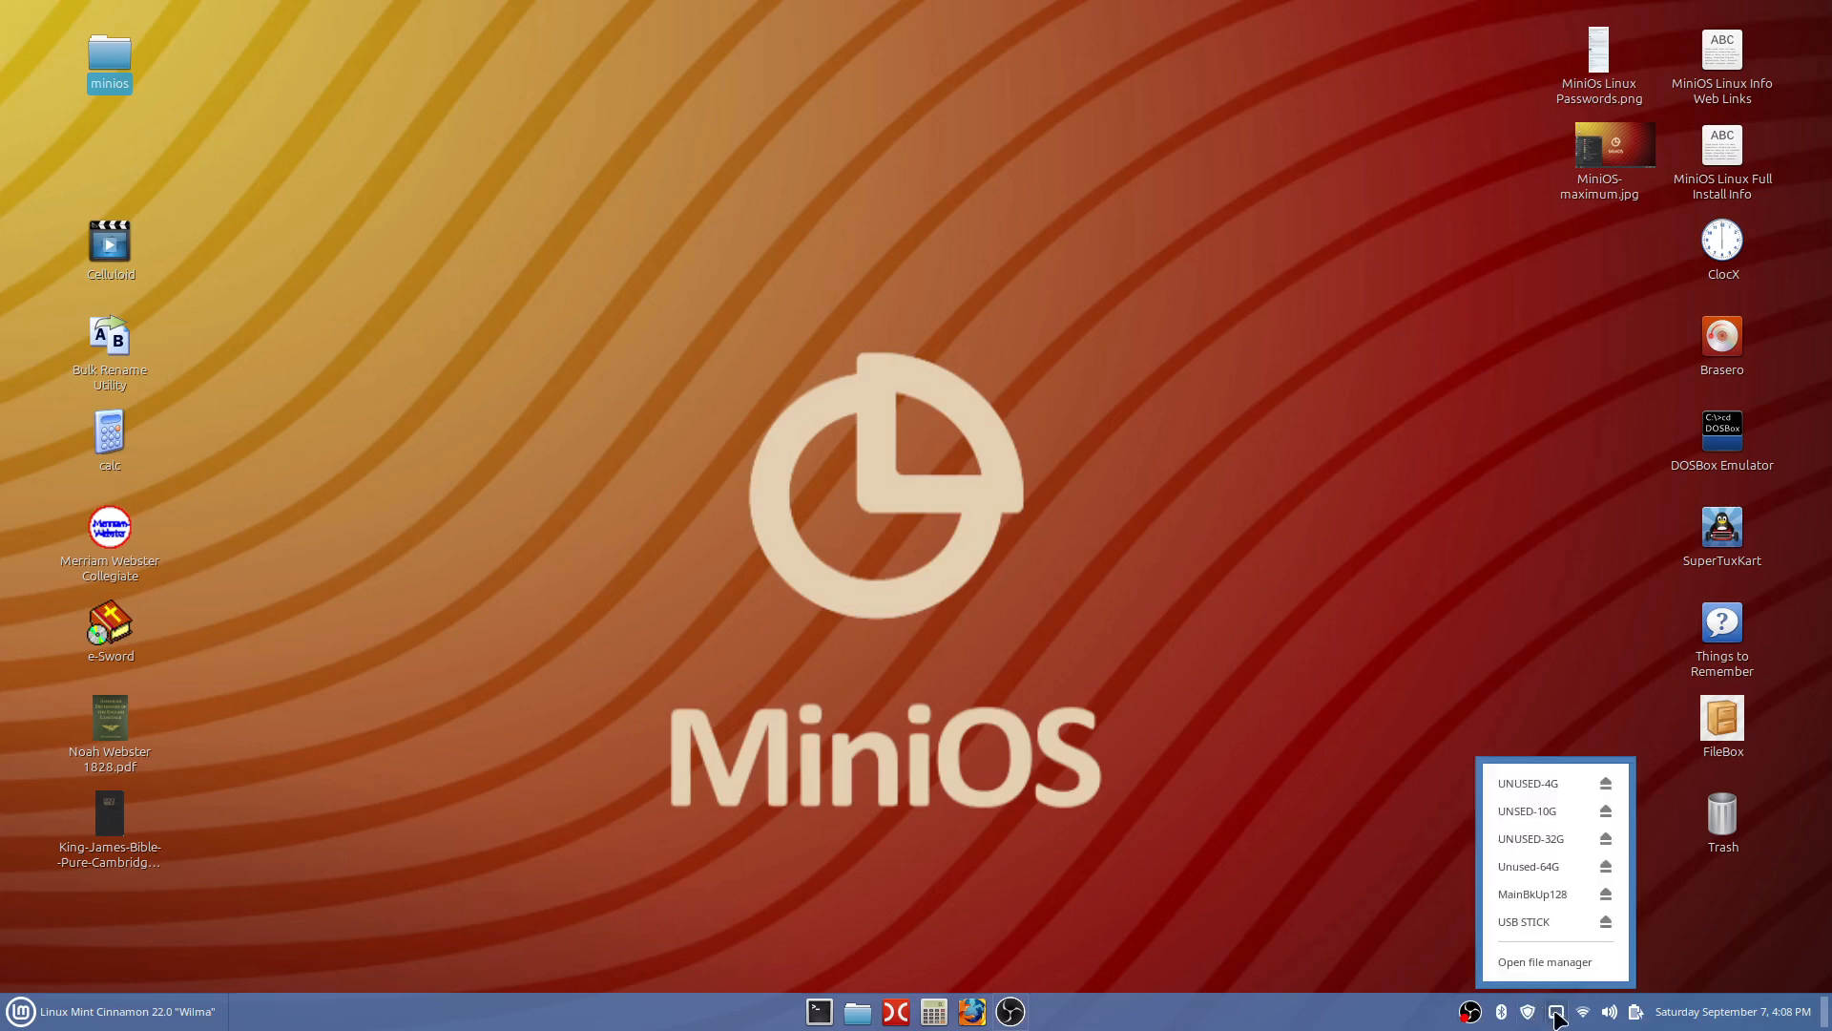
pyautogui.click(1606, 922)
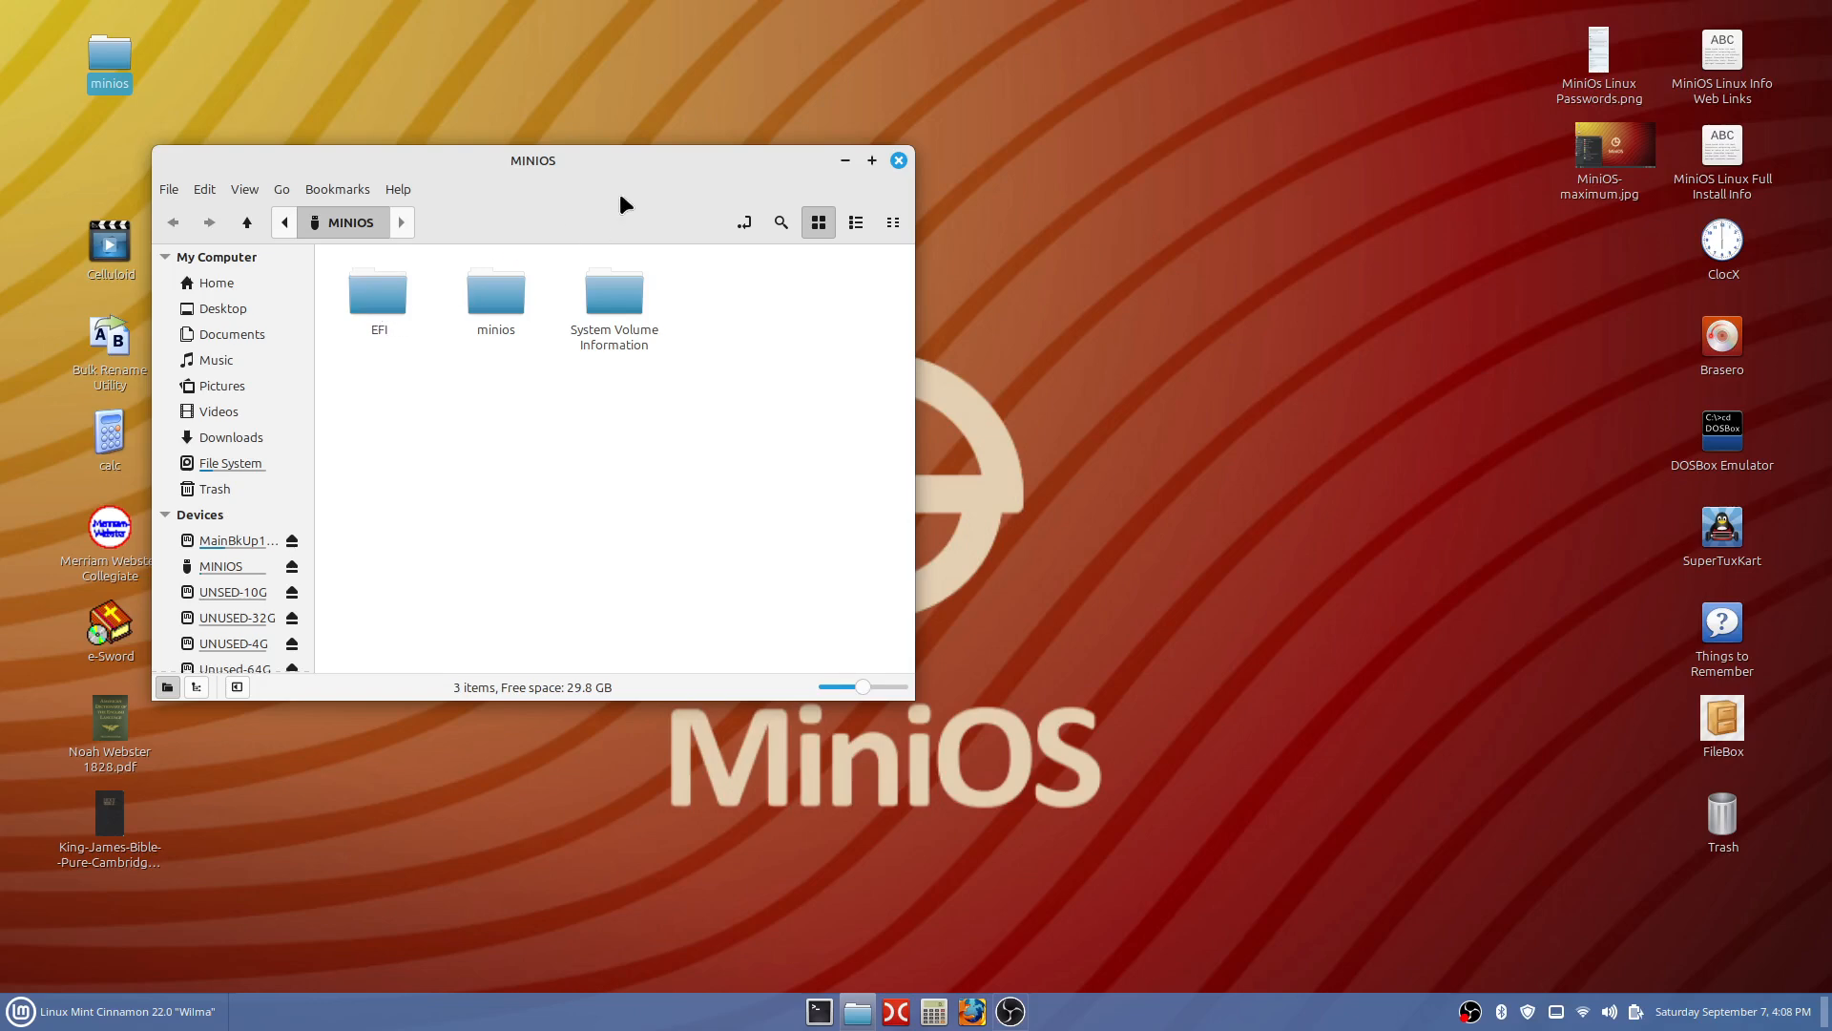
# - Move the MINIOS drive window nearer the middle of the desktop, check its folders, and close it
pyautogui.moveTo(620, 177); pyautogui.dragTo(1076, 199)
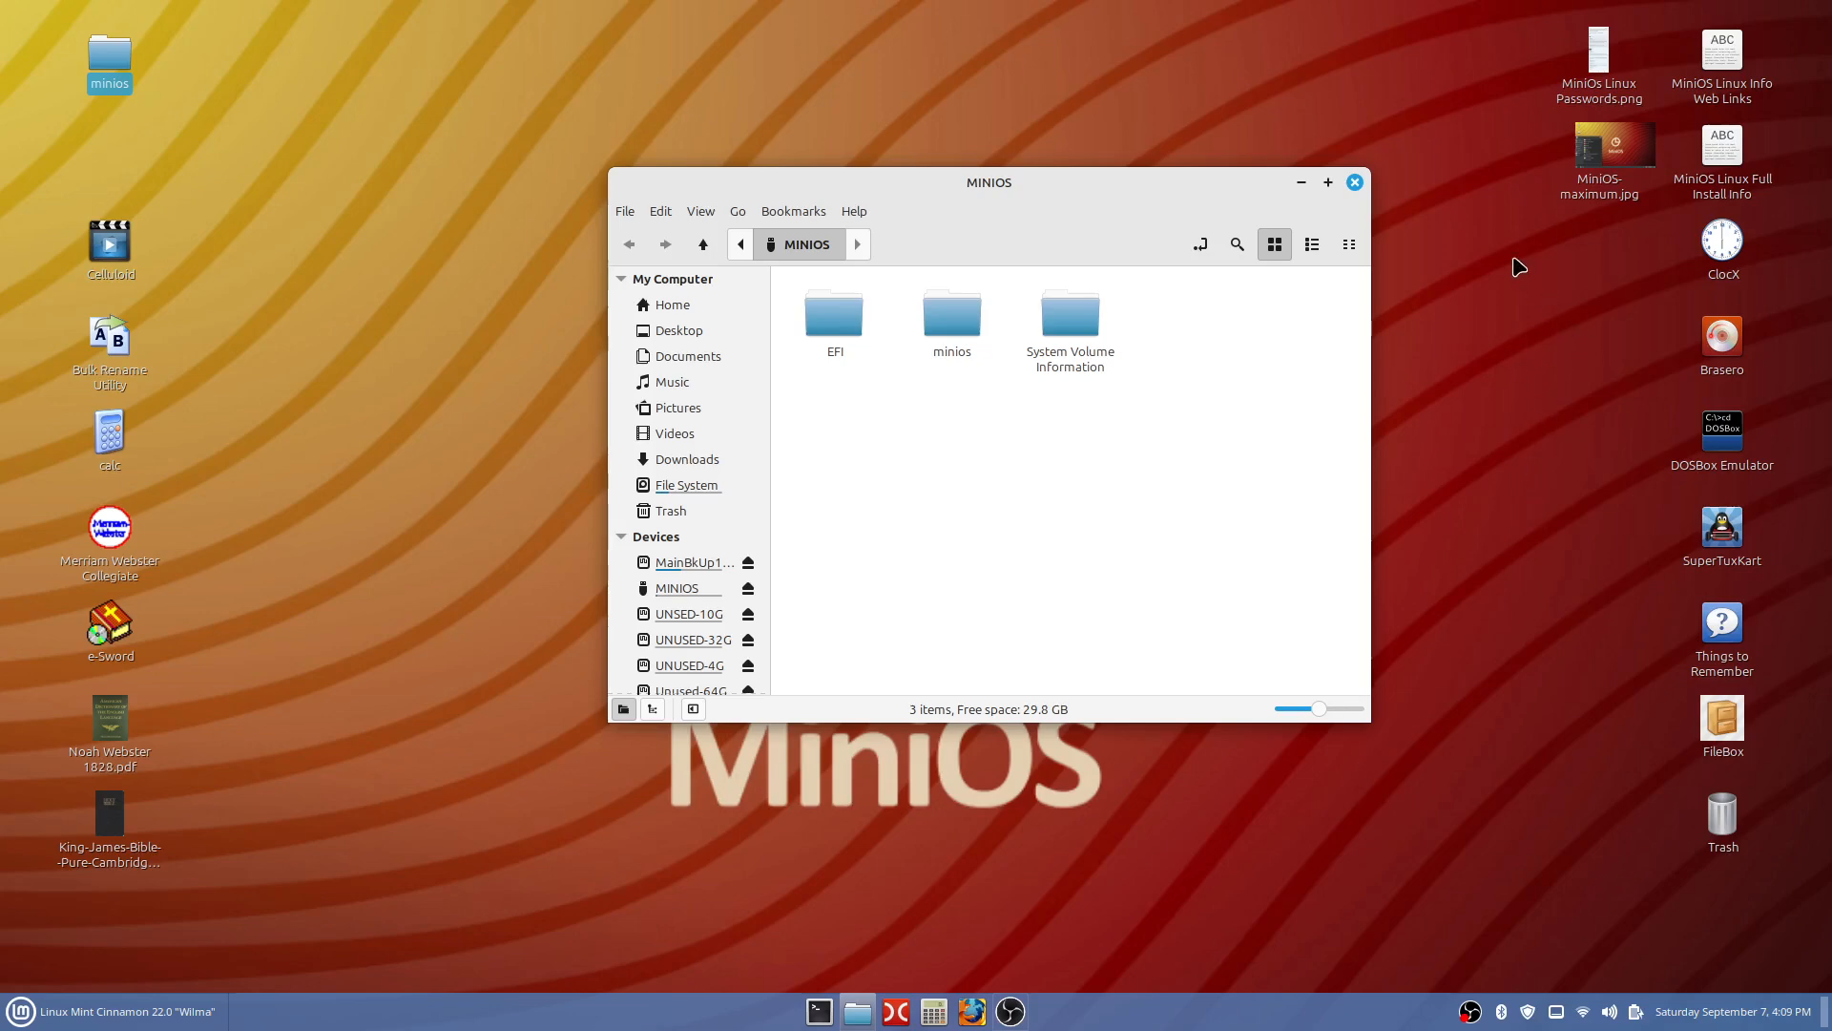
pyautogui.click(1386, 187)
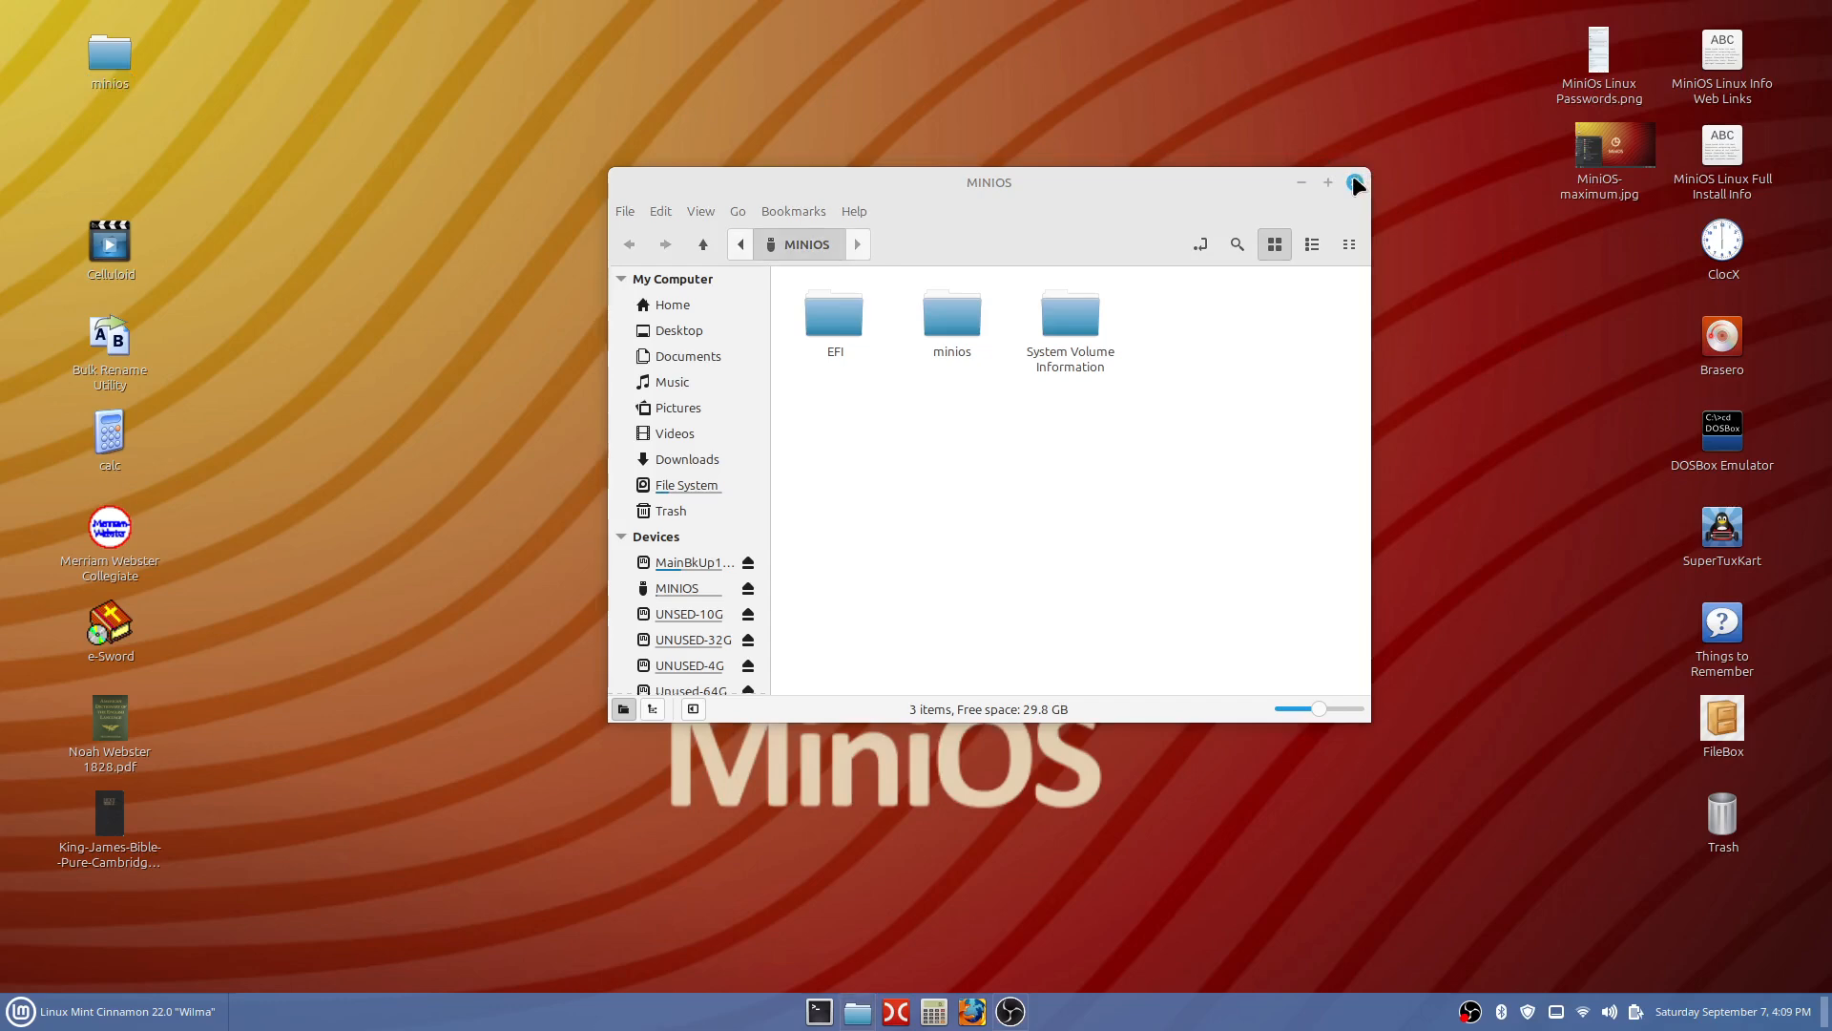
pyautogui.click(1356, 183)
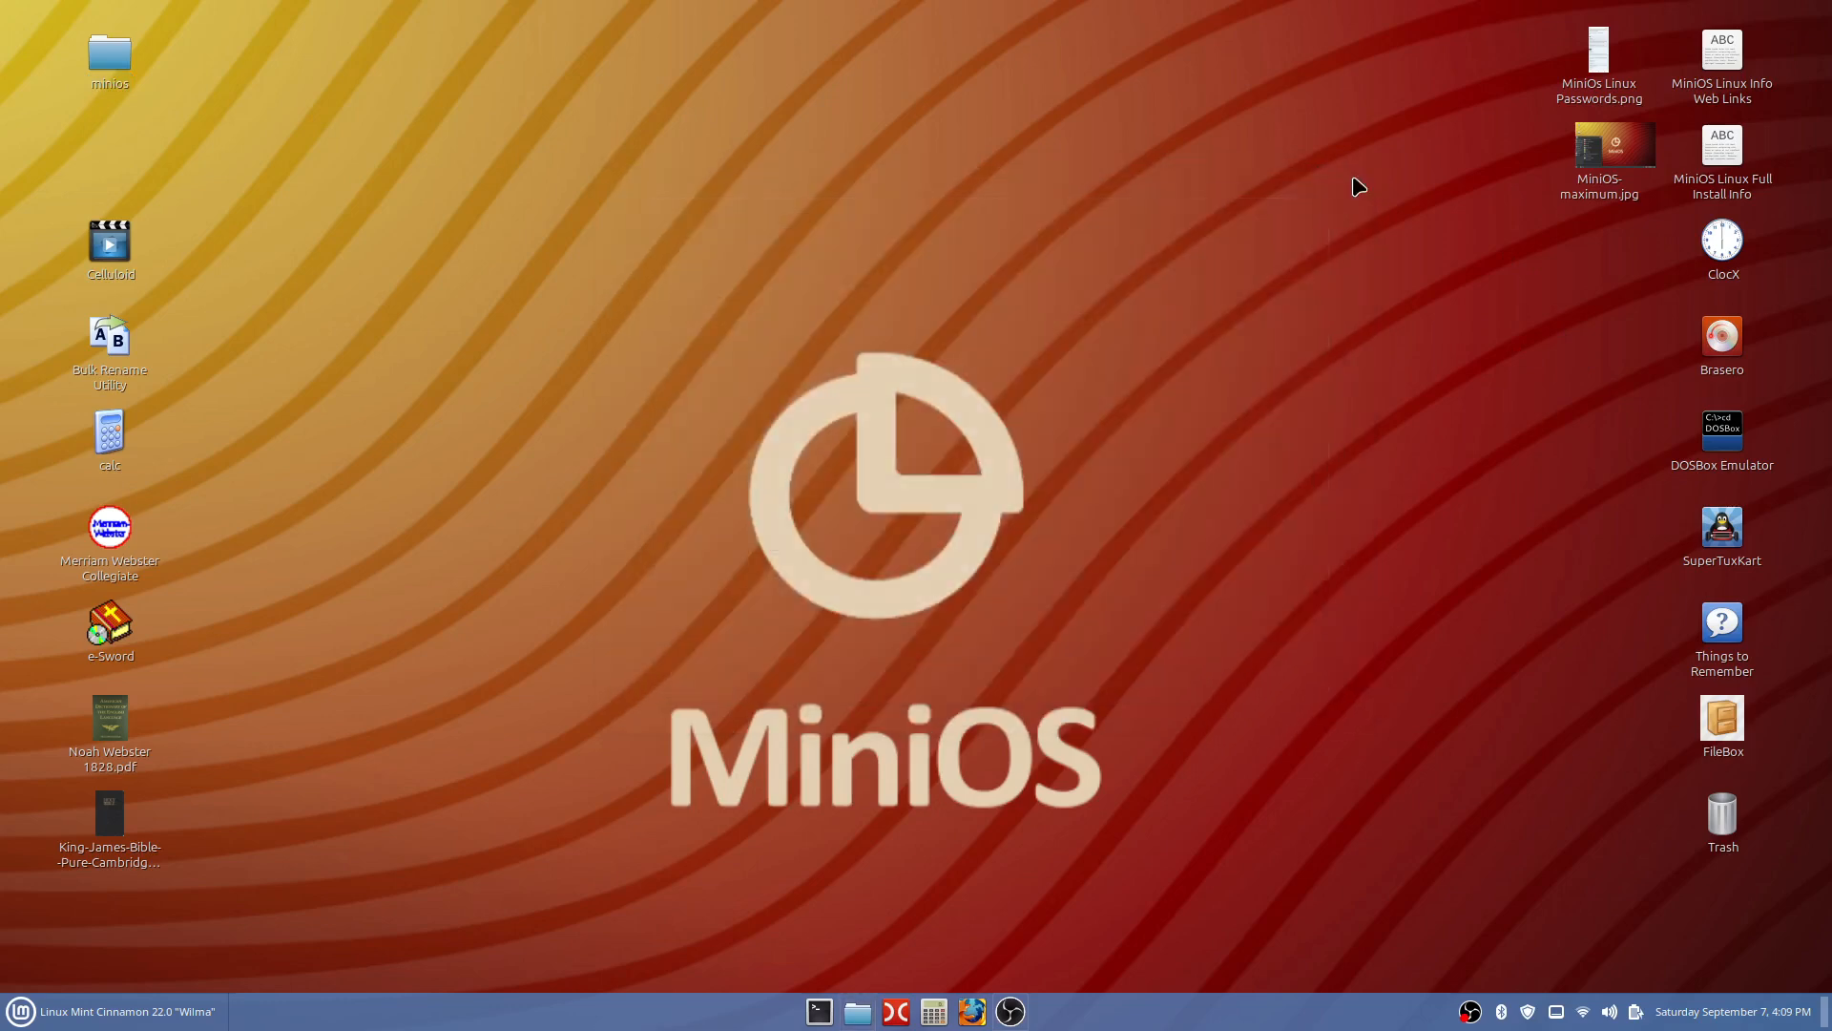
# - Read the MiniOS Linux Full Install Info and MiniOS Linux Info Web Links notes from the desktop, closing each one
pyautogui.doubleClick(1724, 158)
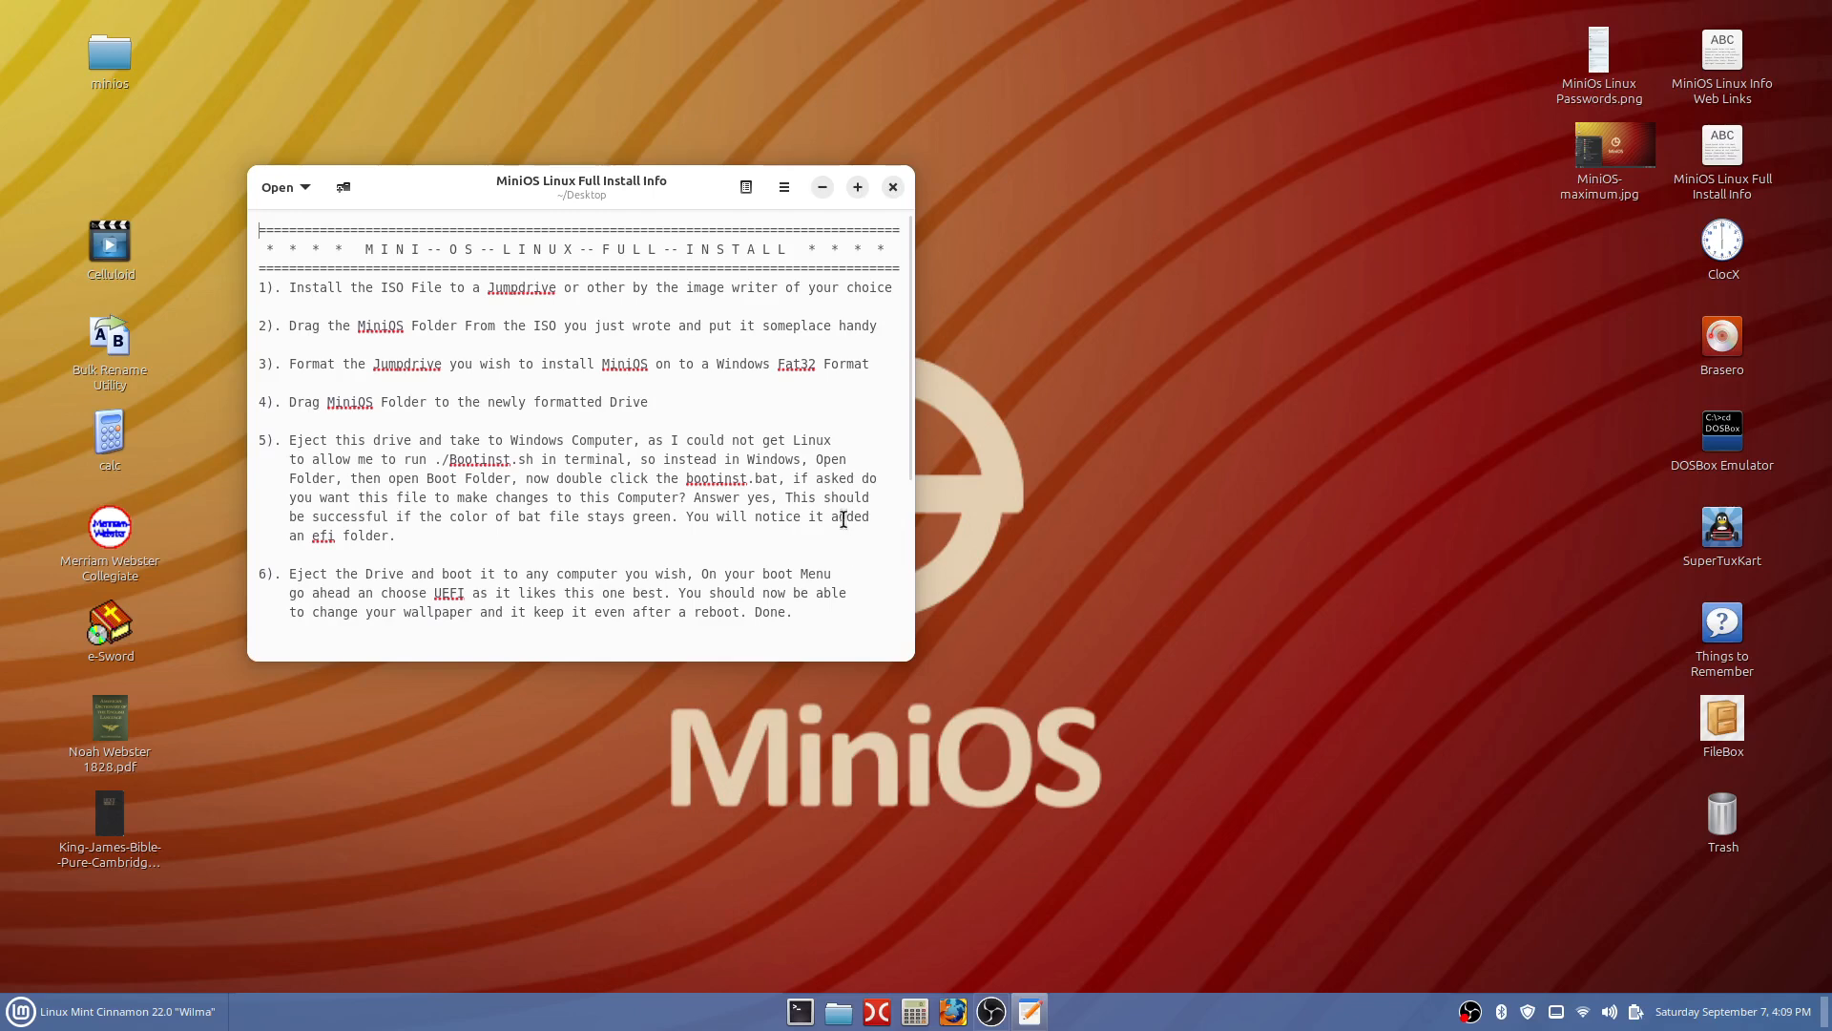
pyautogui.click(893, 187)
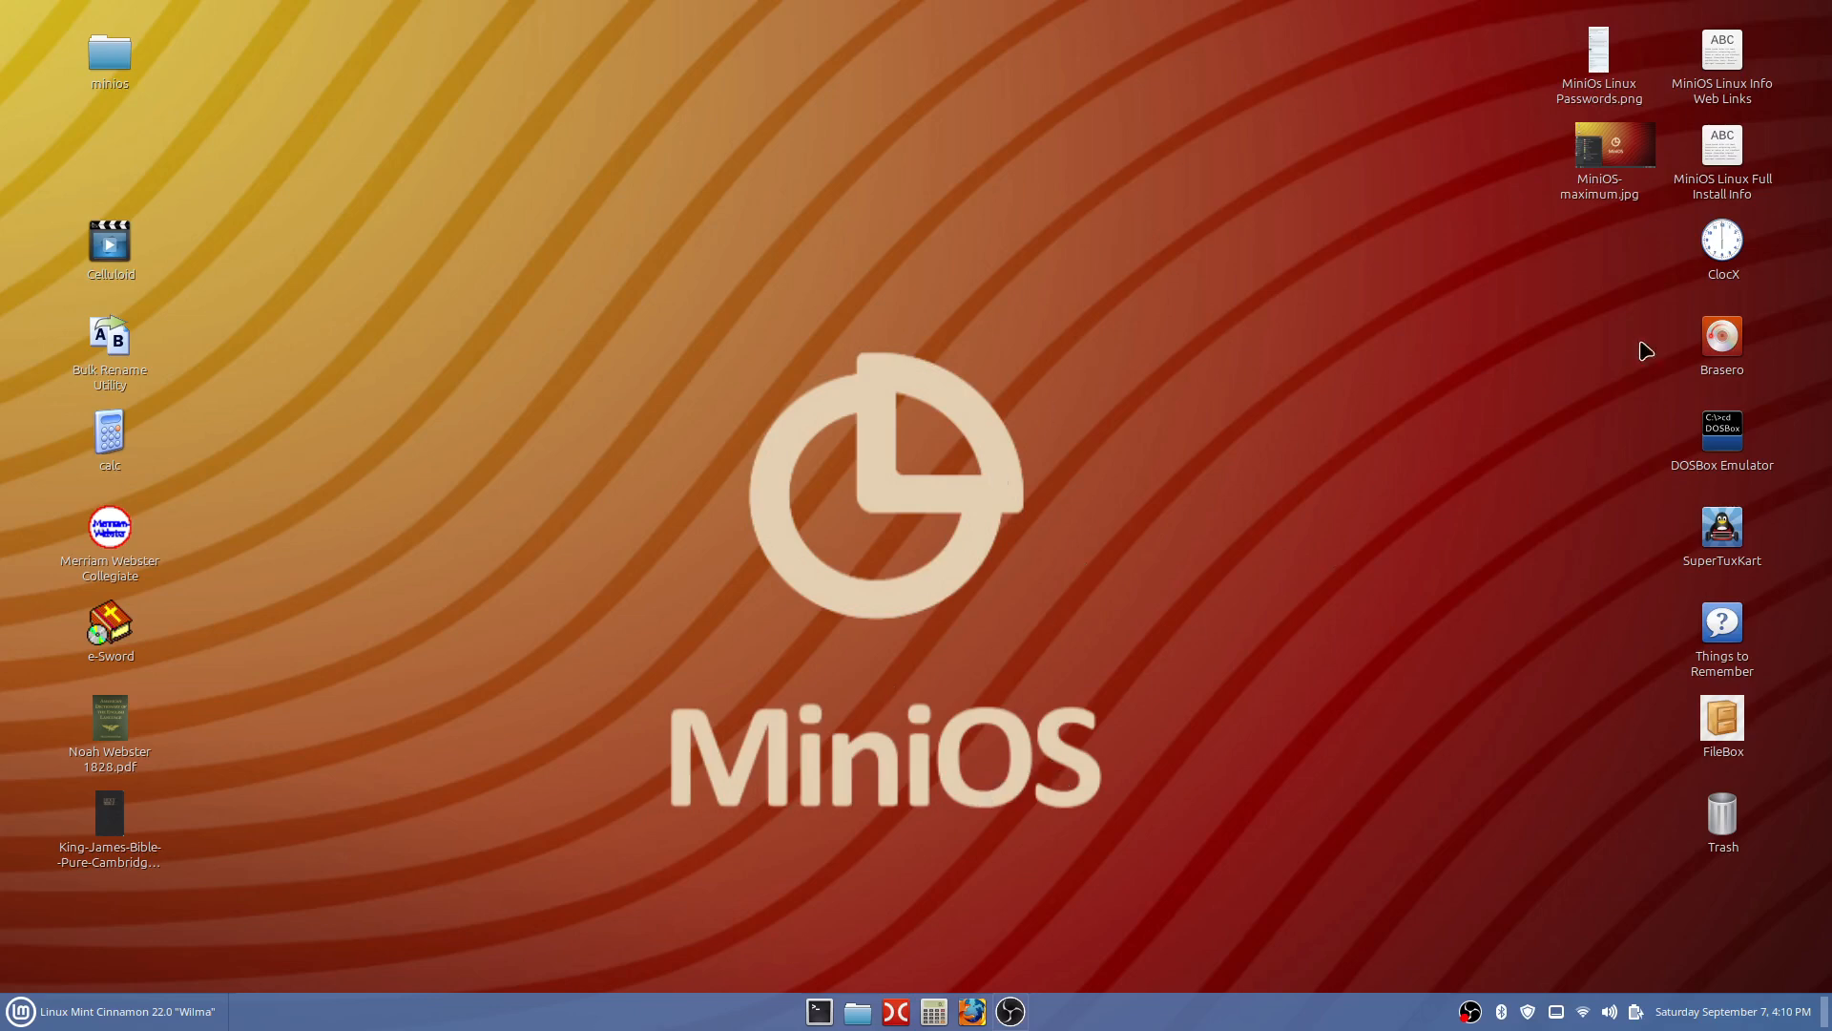
pyautogui.doubleClick(1724, 53)
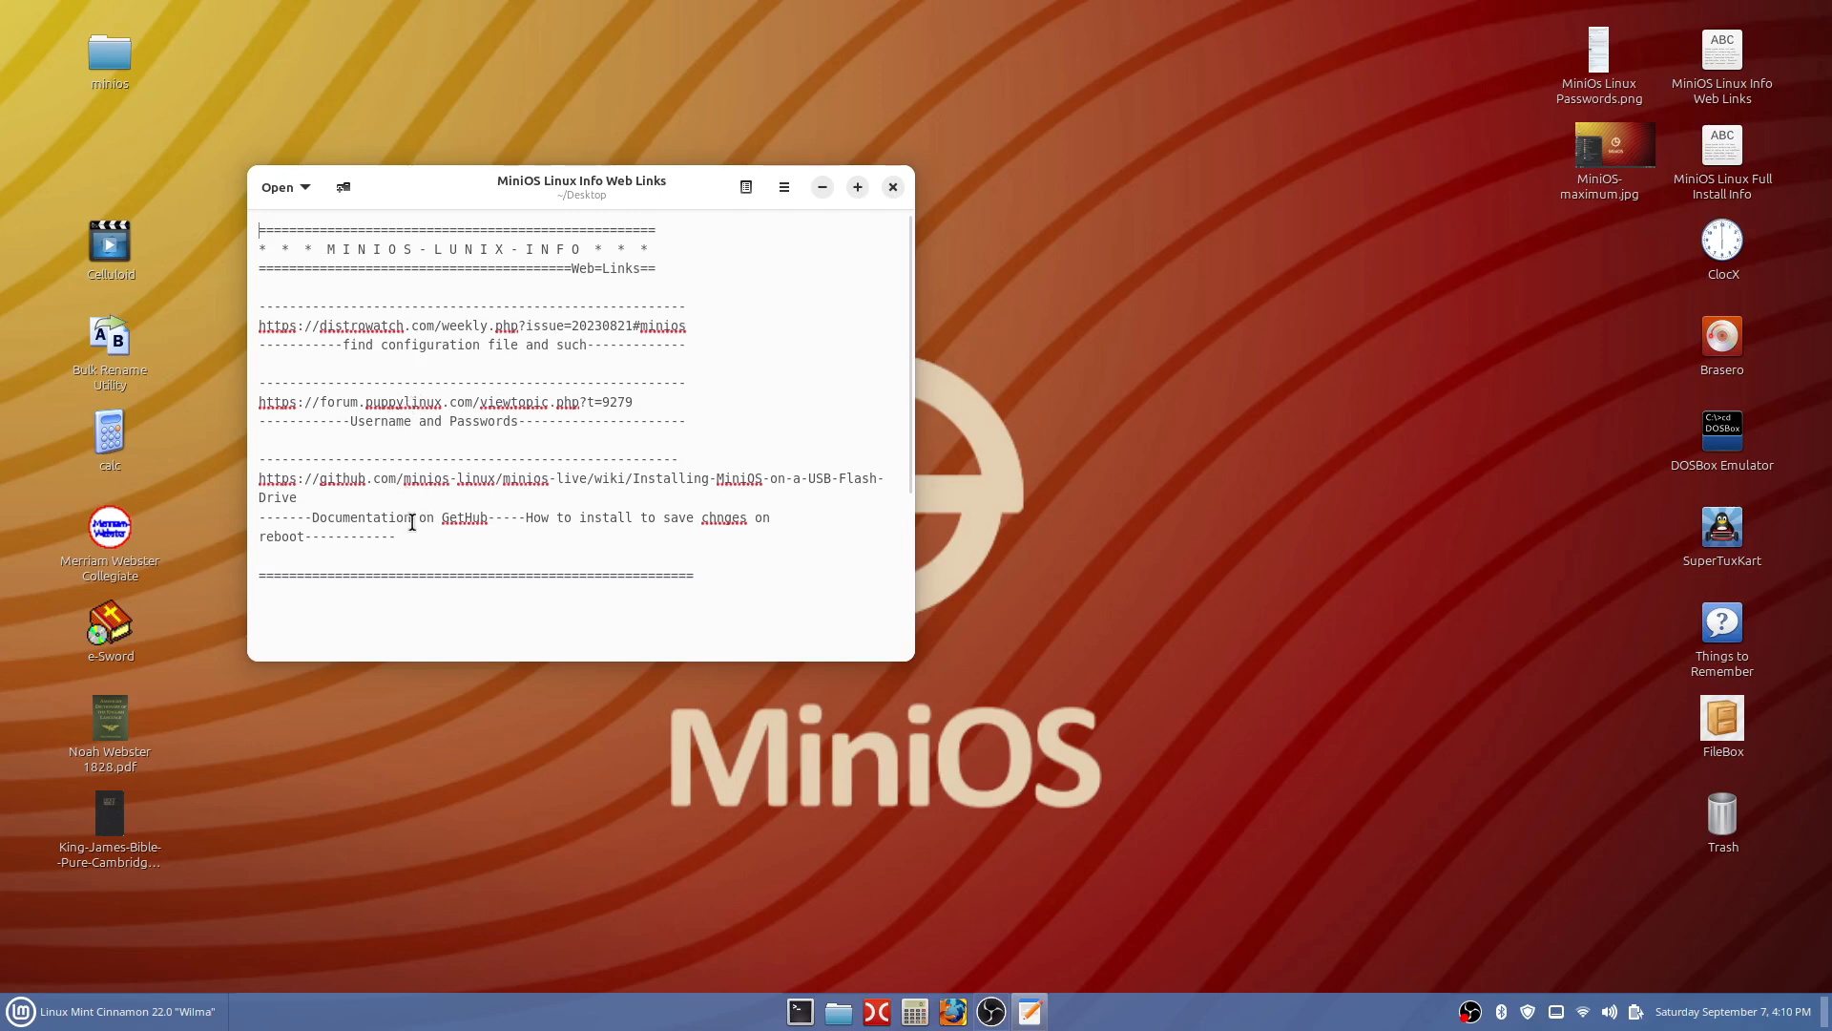
pyautogui.click(893, 188)
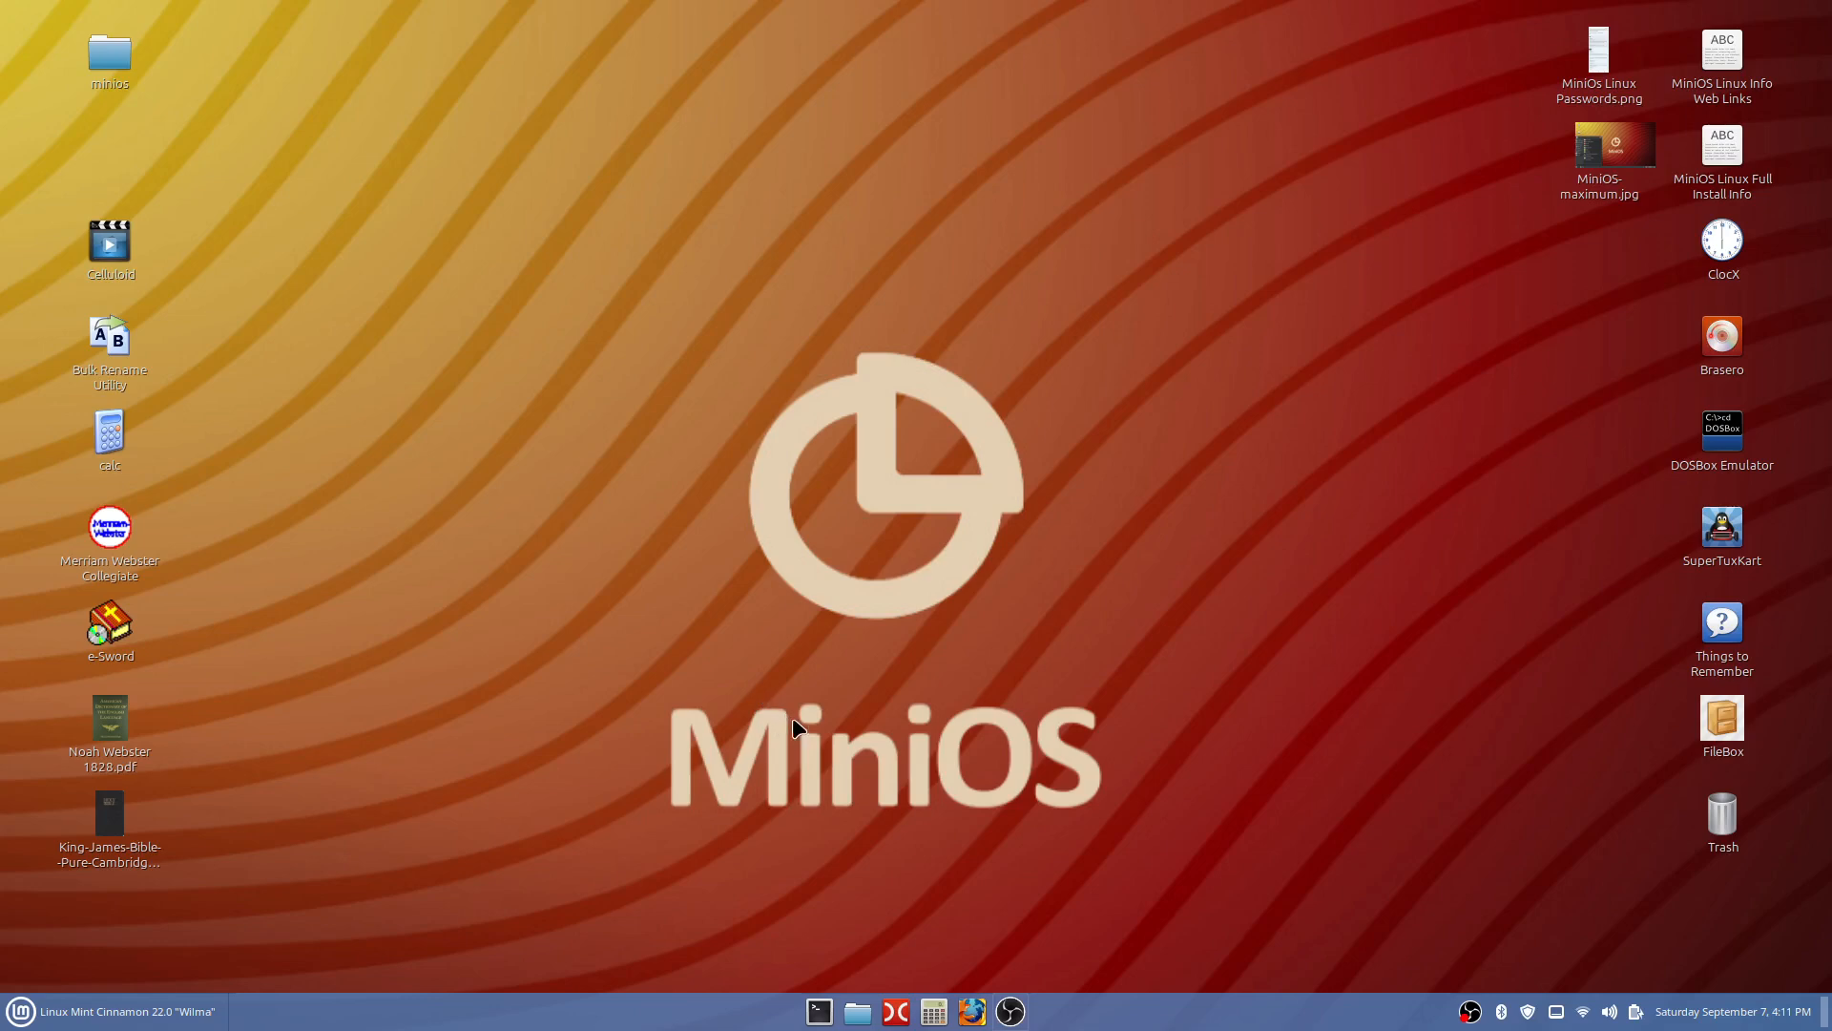
pyautogui.click(21, 1010)
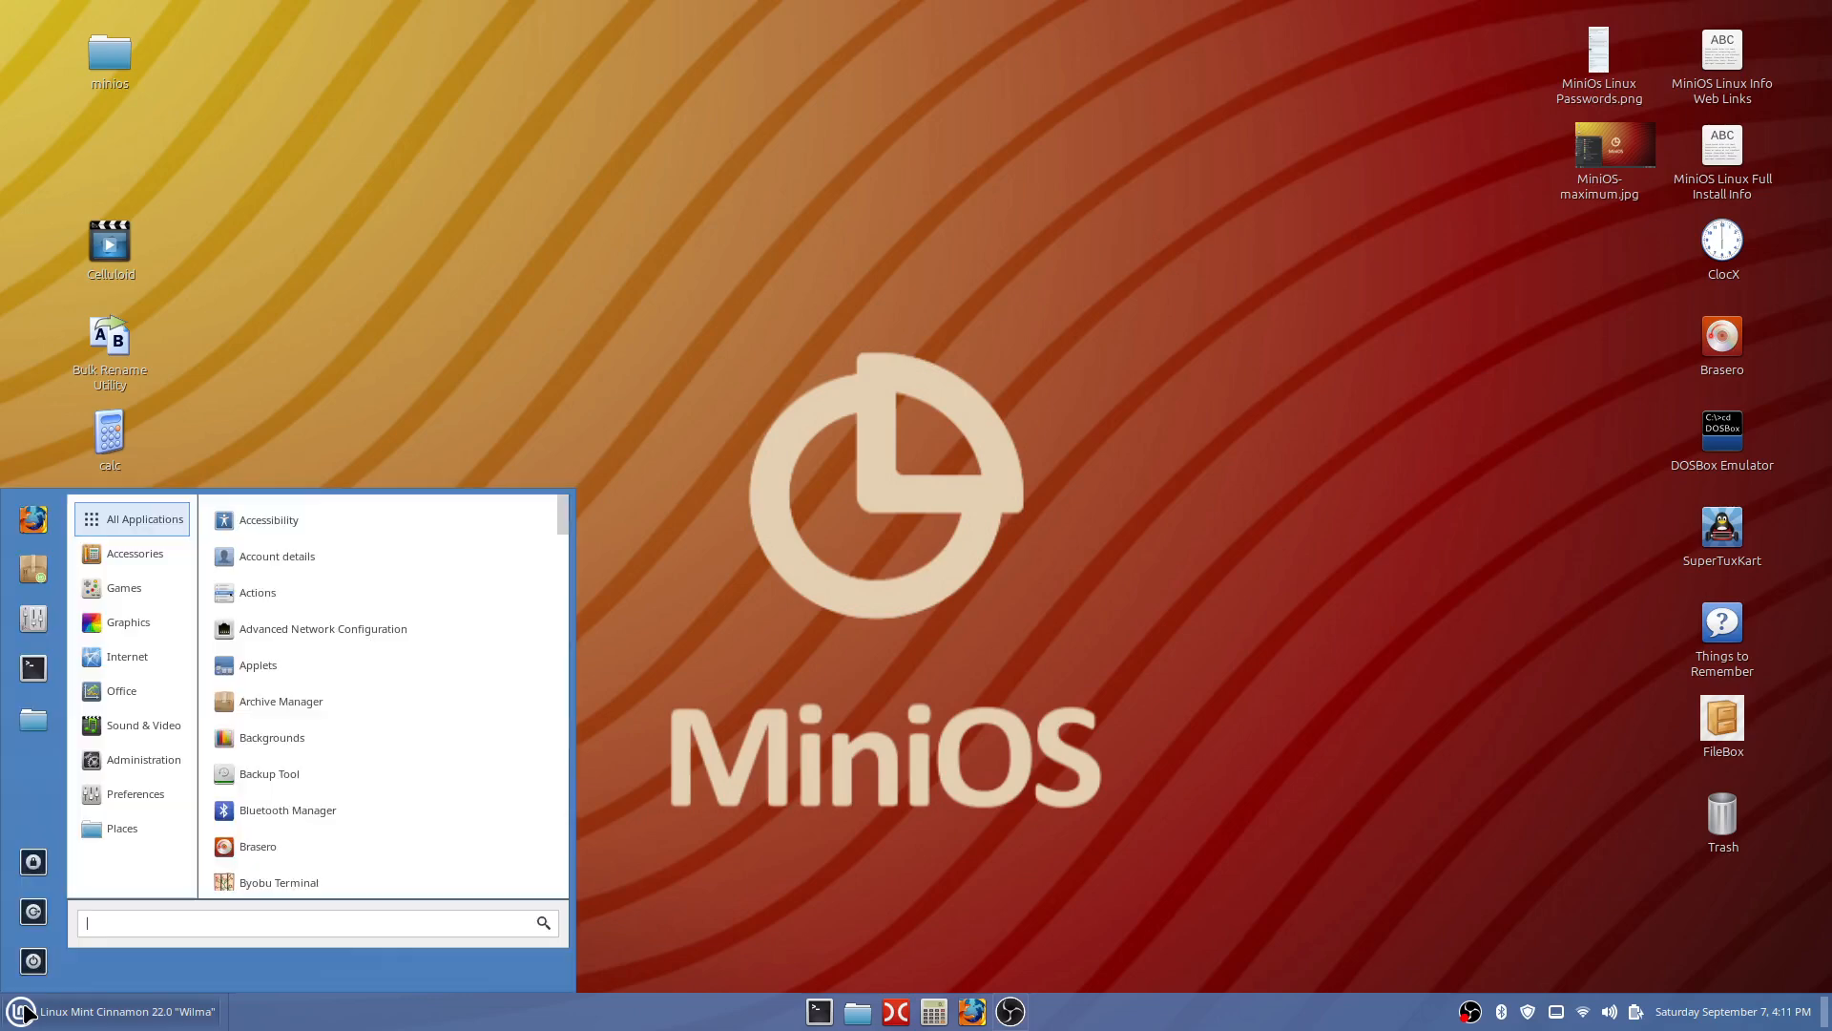
pyautogui.click(27, 1009)
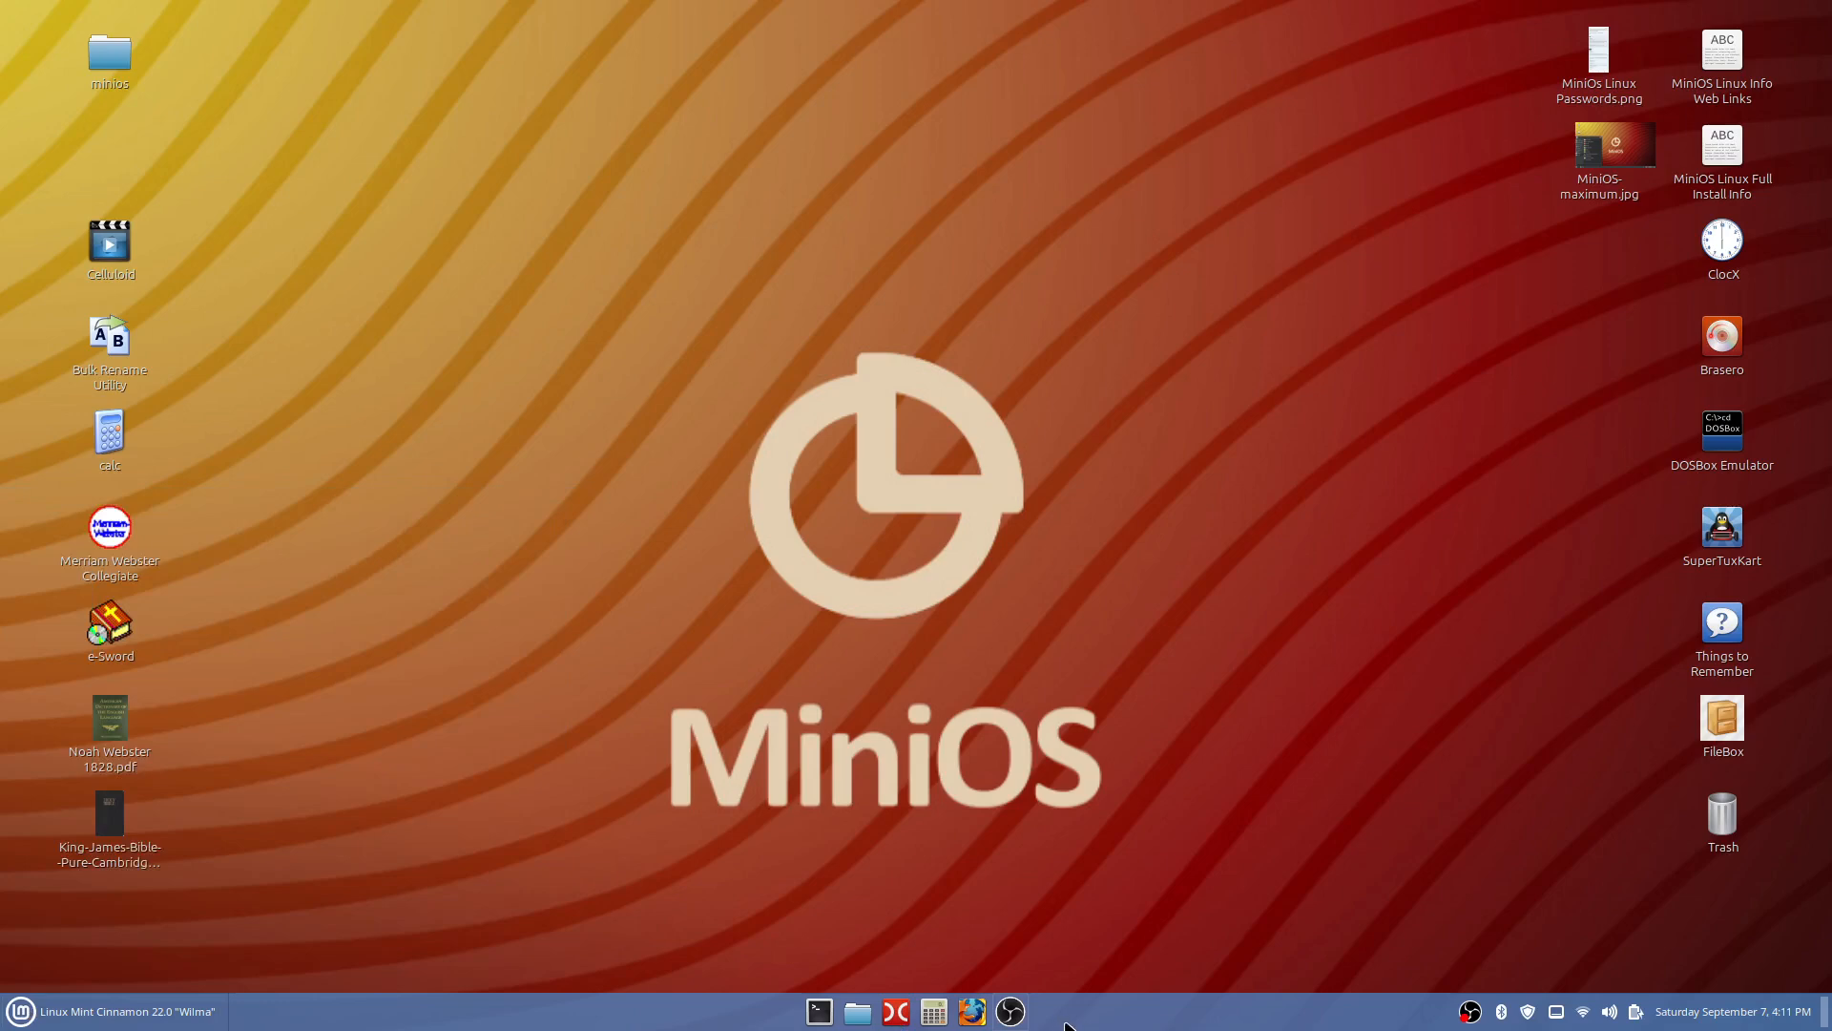
pyautogui.moveTo(1016, 1014)
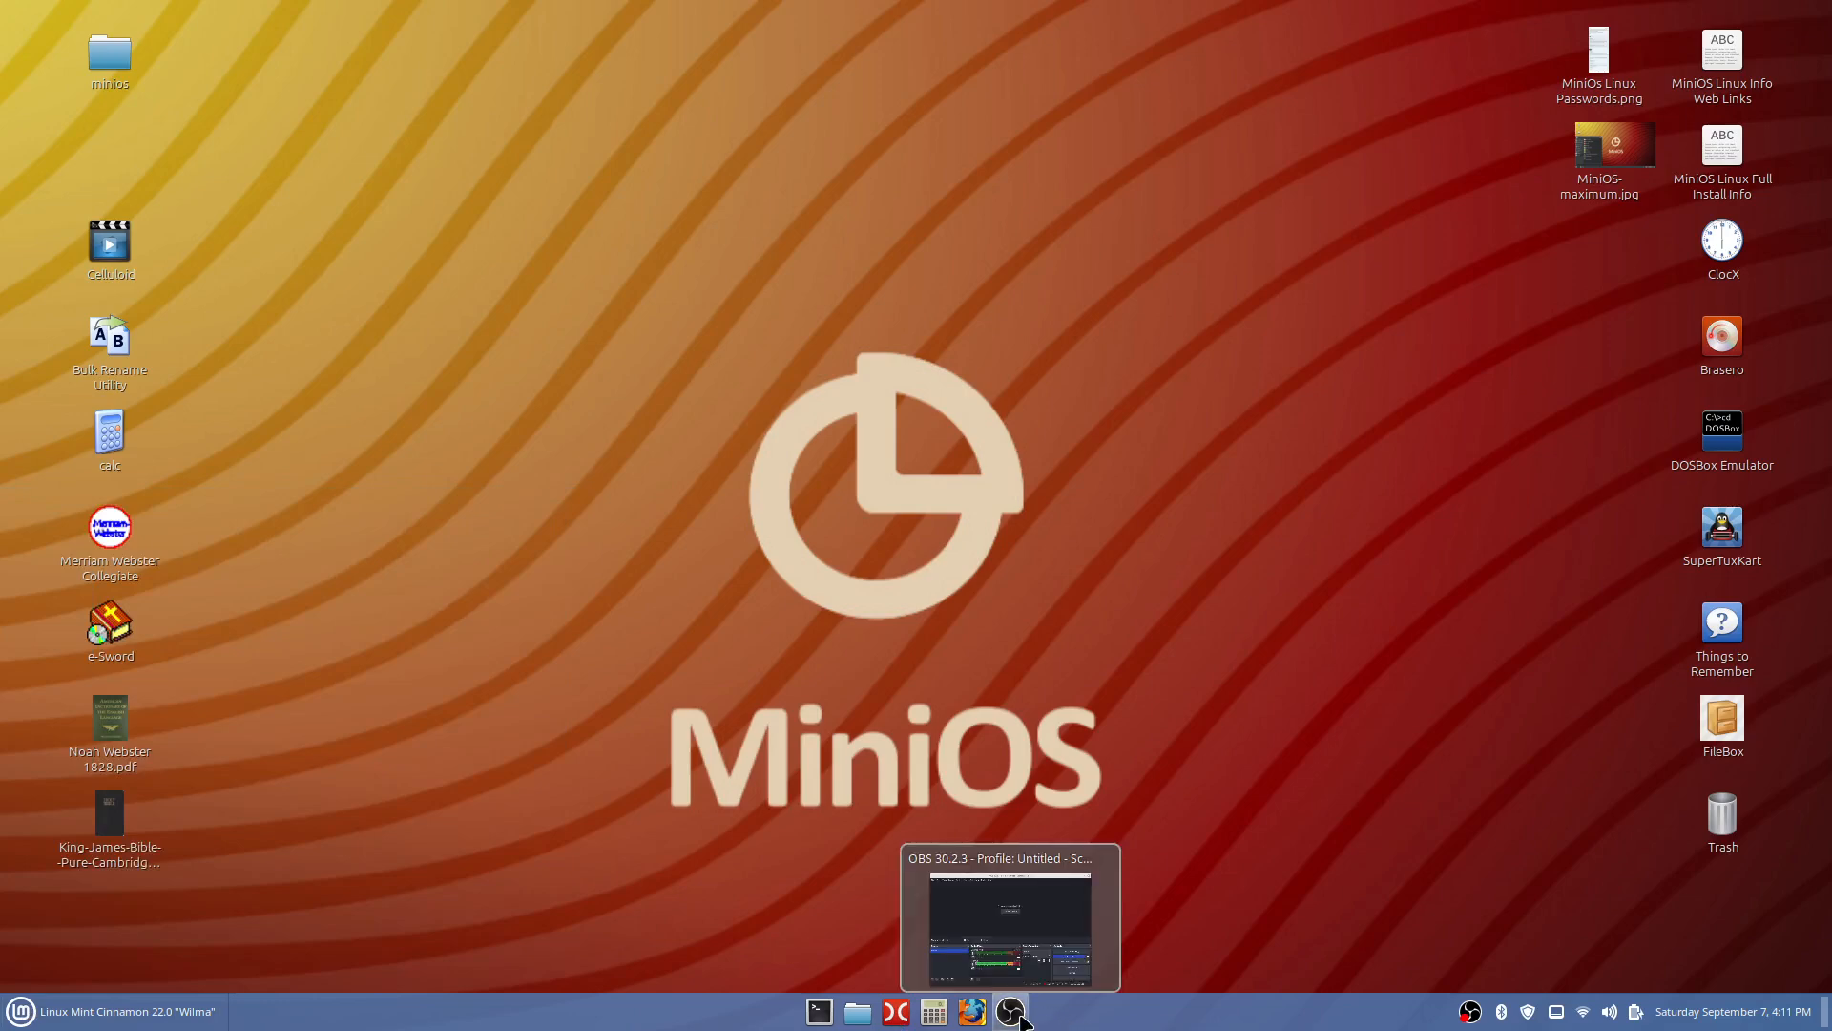